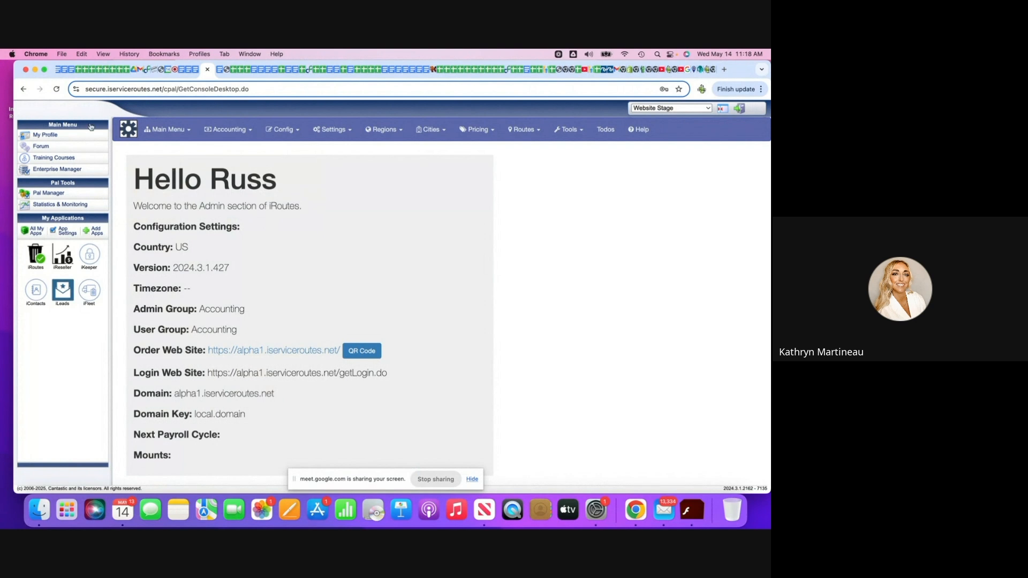
Open the profile's address and locale settings and enter "Your Cell Phone Number Here" as the cell phone number.
{"action": "left_click", "coordinate": [52, 136]}
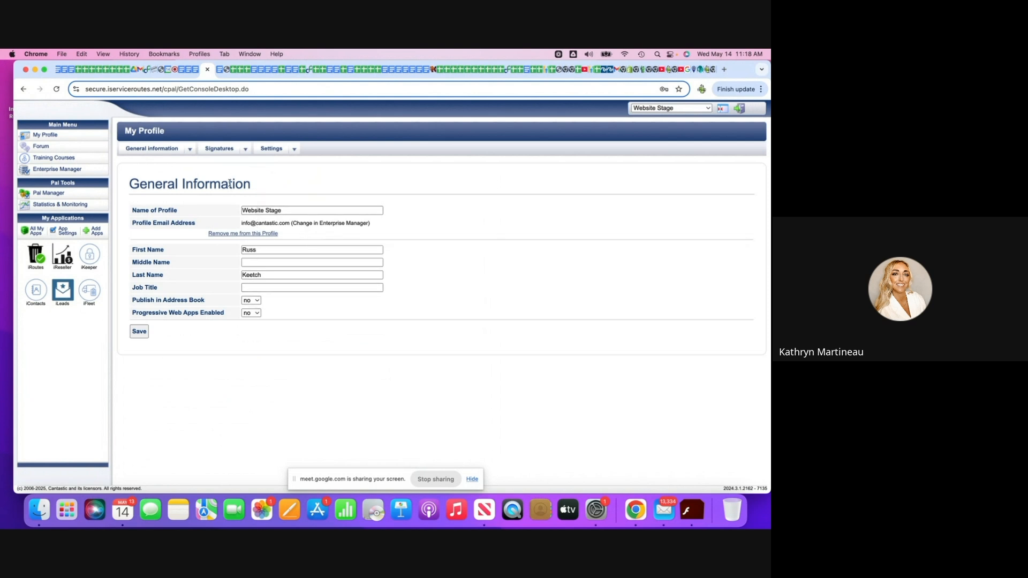
{"action": "mouse_move", "coordinate": [182, 149]}
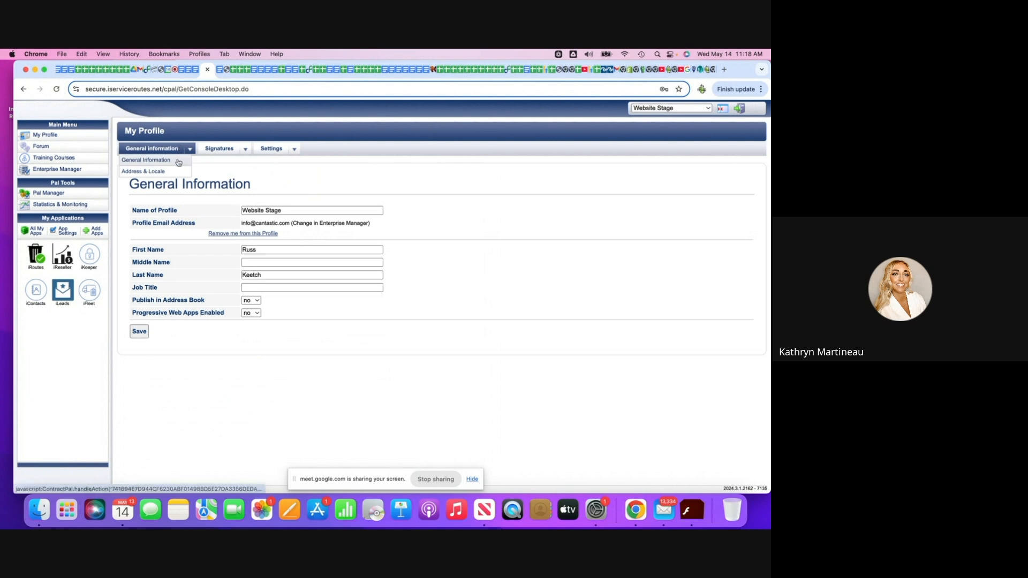
{"action": "left_click", "coordinate": [172, 171]}
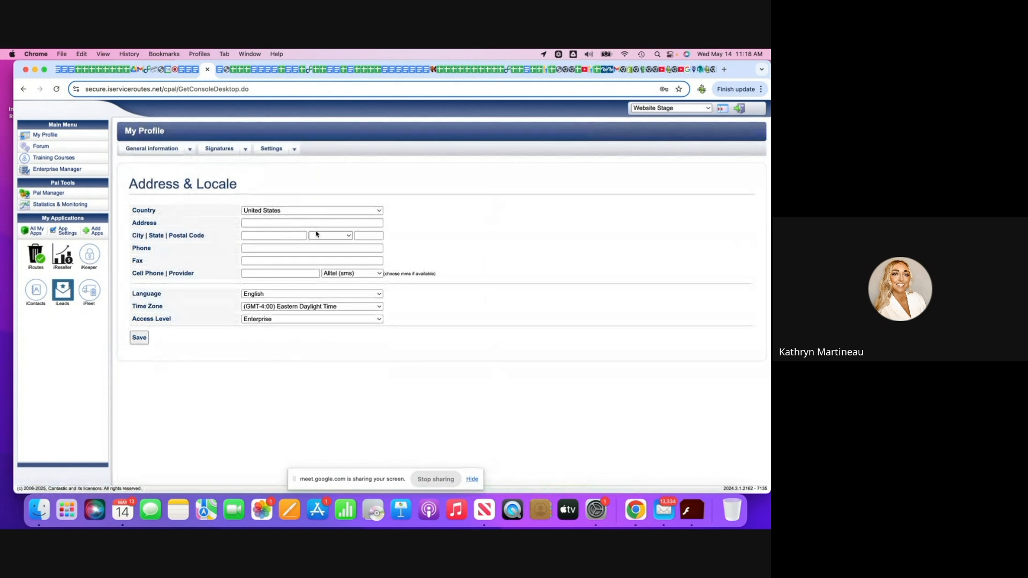
{"action": "left_click", "coordinate": [291, 251]}
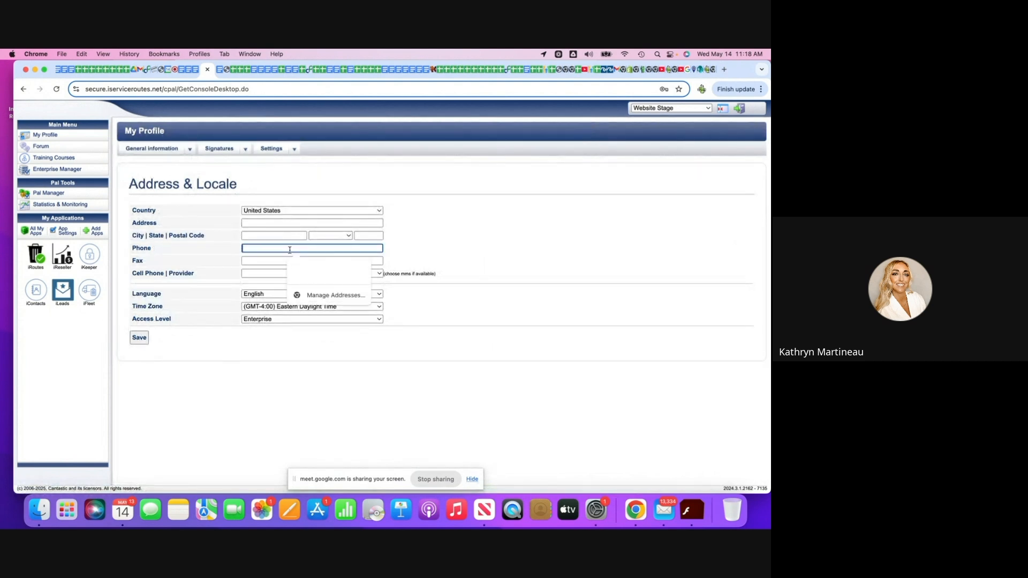
{"action": "left_click", "coordinate": [253, 272]}
{"action": "type", "text": "Your Cell Phone Number Here"}
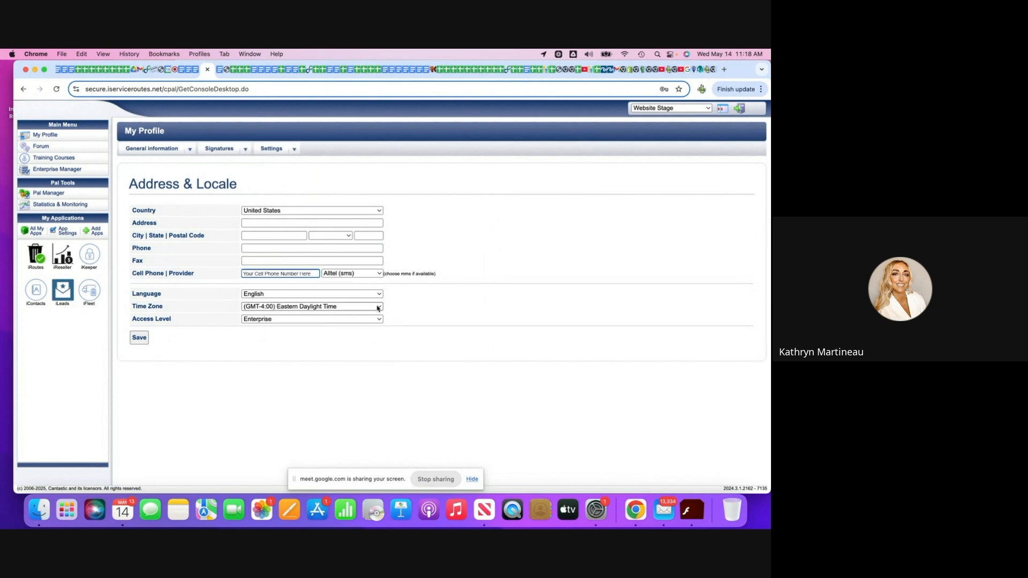
Set the cell phone provider to Nextel (sms) and save the address and locale settings.
{"action": "left_click", "coordinate": [380, 275]}
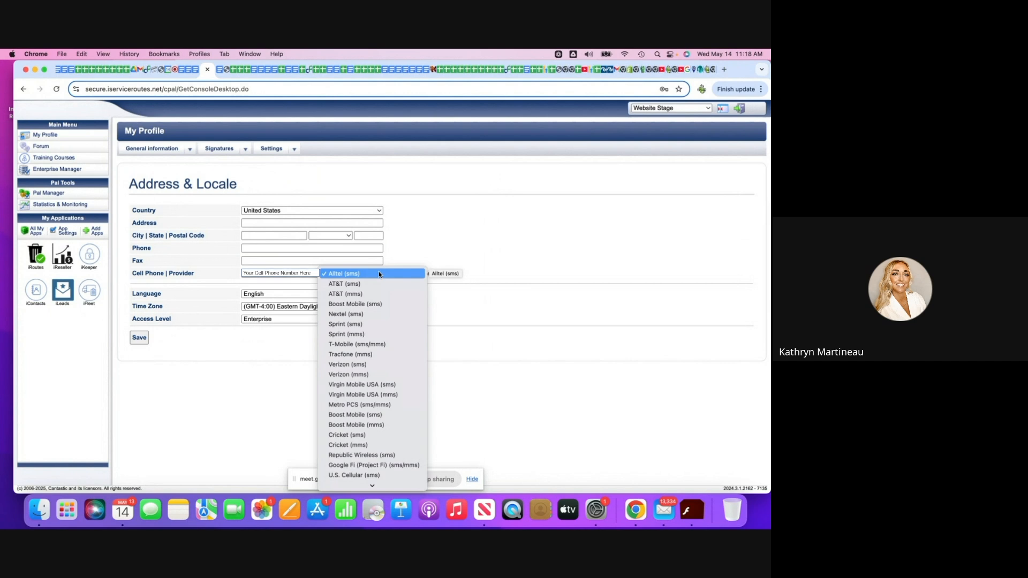
{"action": "left_click", "coordinate": [460, 361]}
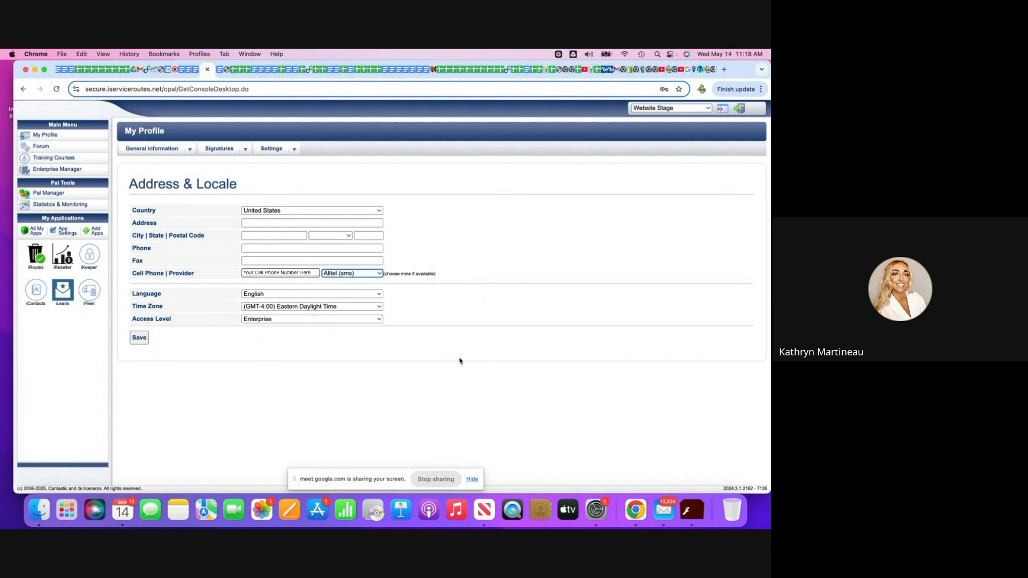
{"action": "left_click", "coordinate": [388, 273]}
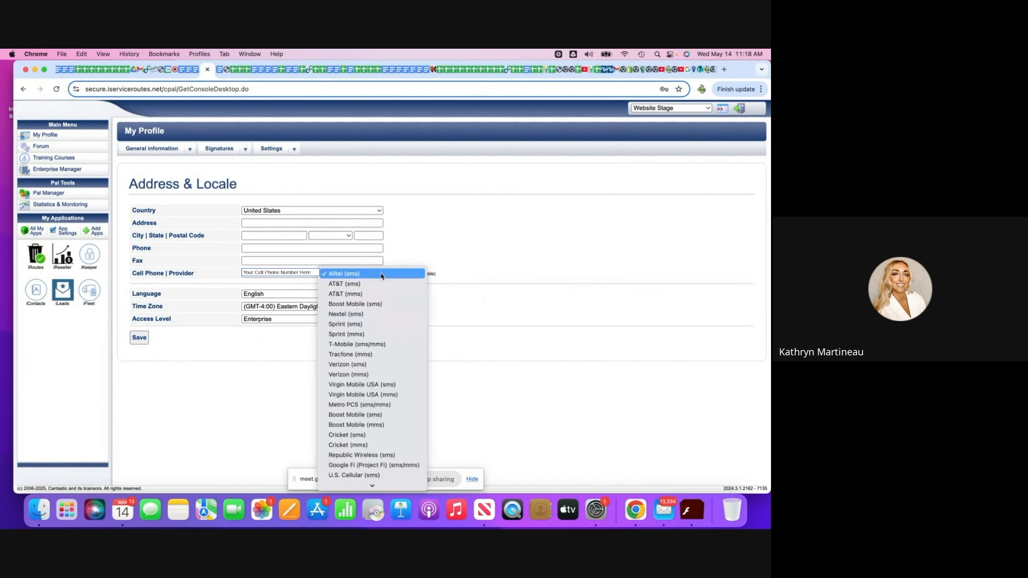
{"action": "left_click", "coordinate": [369, 317]}
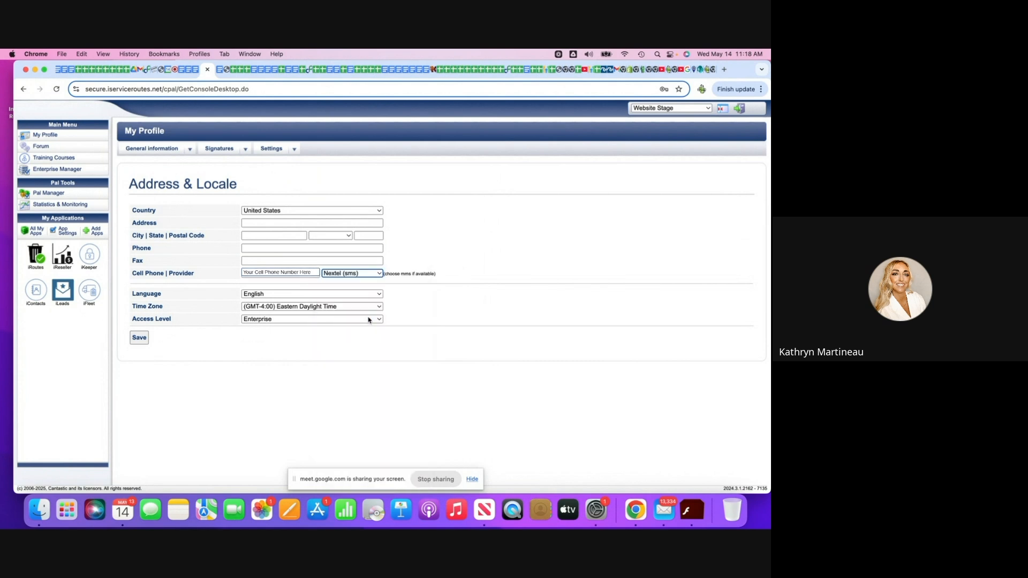
{"action": "left_click", "coordinate": [139, 338]}
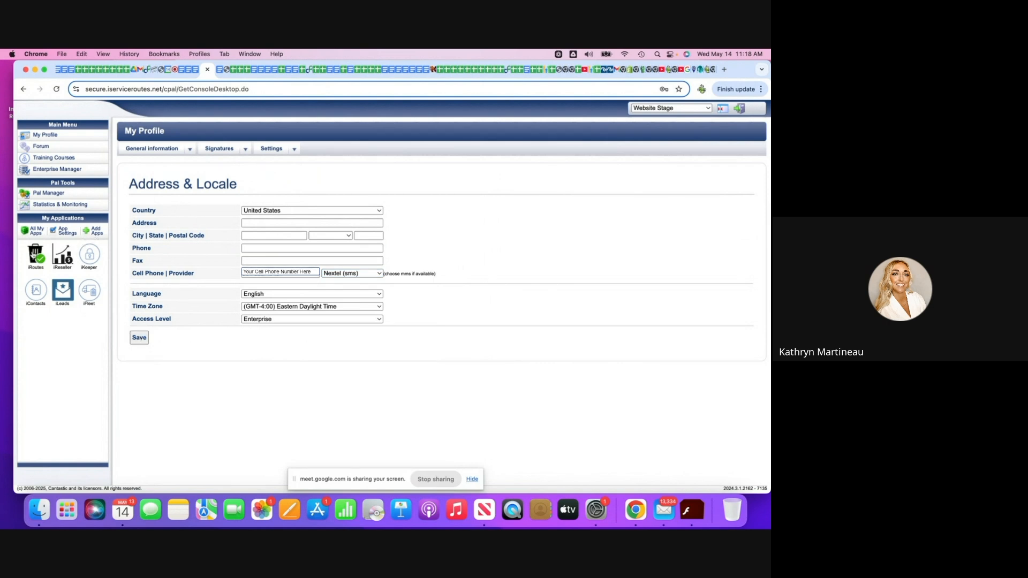
Start a new region in the iRoutes admin section and name it Mountain.
{"action": "left_click", "coordinate": [33, 256]}
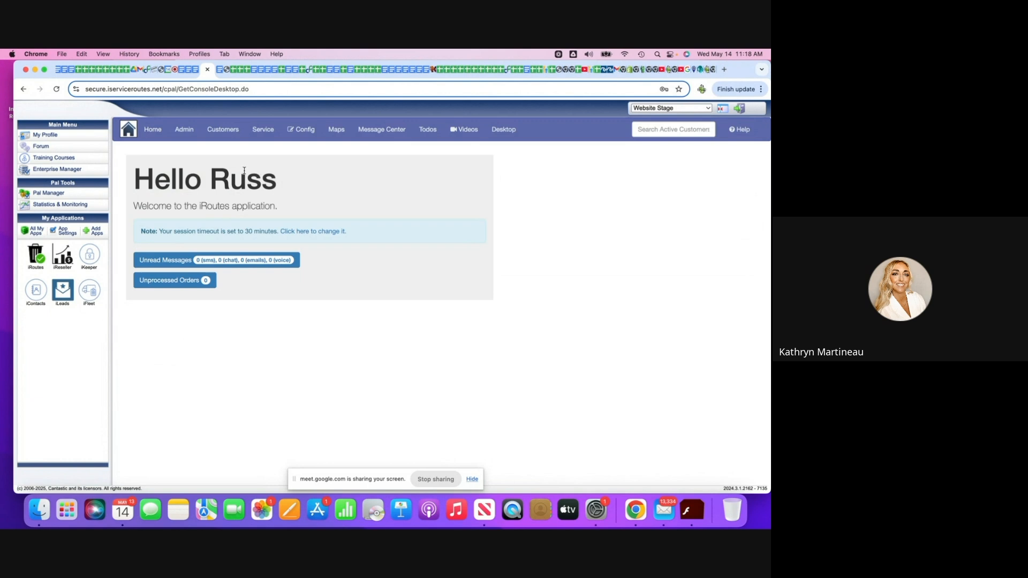
{"action": "left_click", "coordinate": [189, 131]}
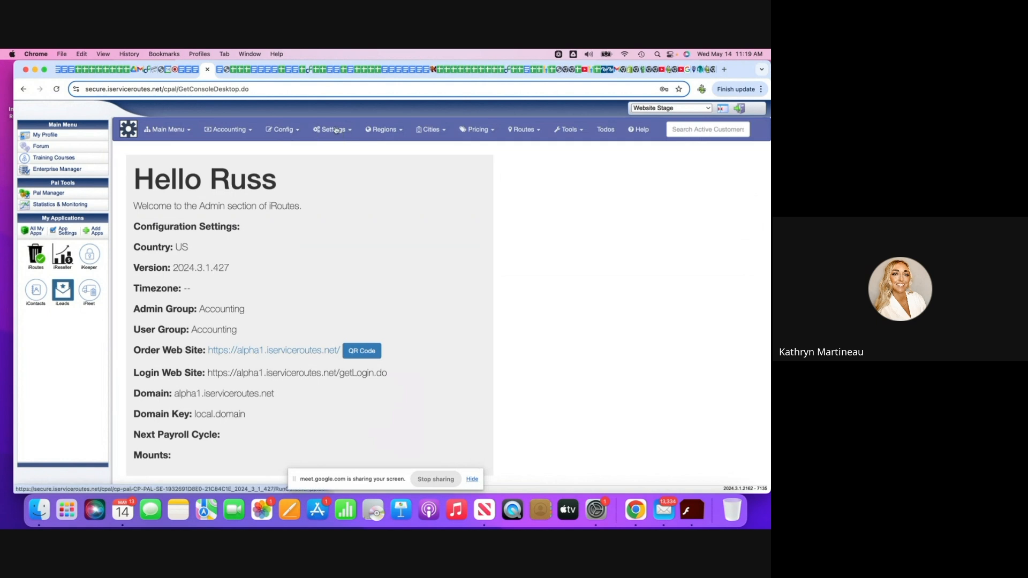
{"action": "left_click", "coordinate": [396, 130]}
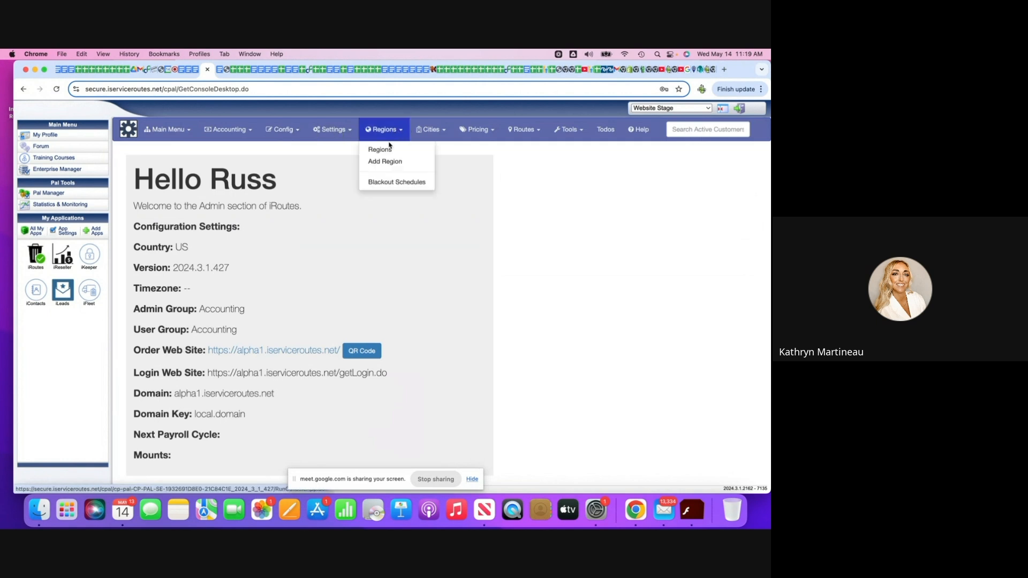
{"action": "left_click", "coordinate": [385, 161]}
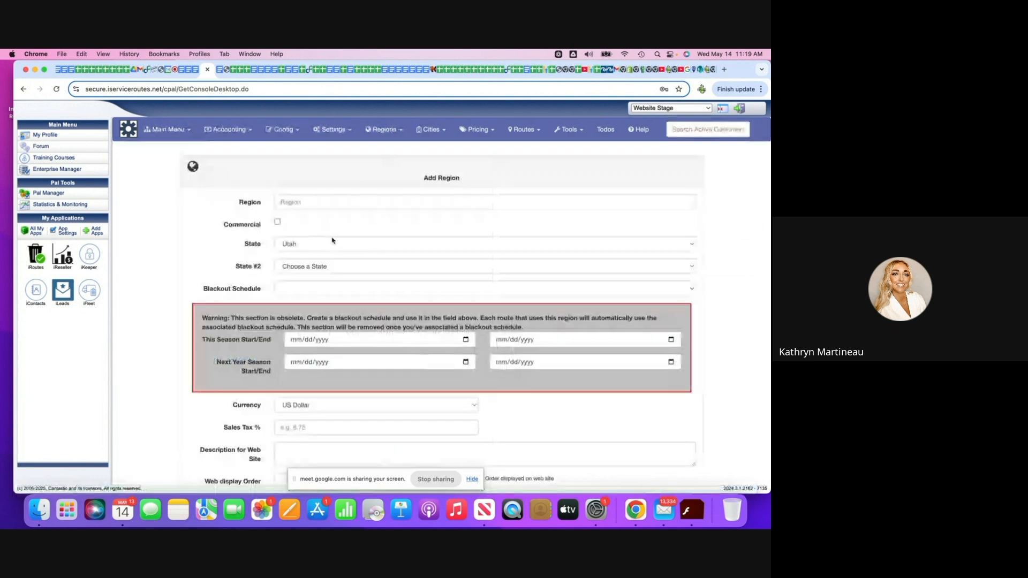
{"action": "left_click", "coordinate": [303, 205]}
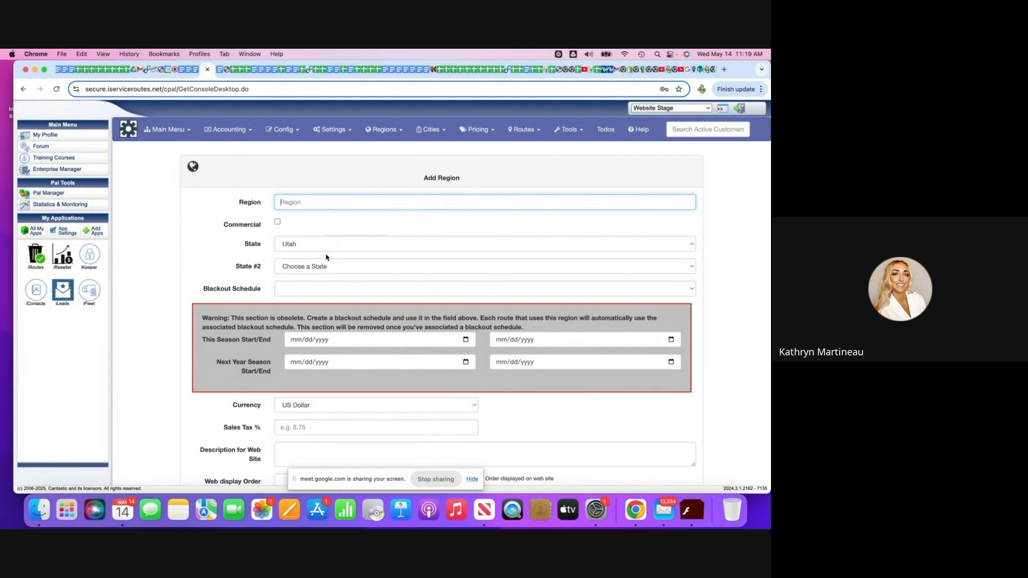
{"action": "type", "text": "Mo"}
{"action": "key", "text": "BackSpace"}
{"action": "type", "text": "ountain"}
Keep Utah as the region's only state and assign the Default blackout schedule.
{"action": "left_click", "coordinate": [685, 247]}
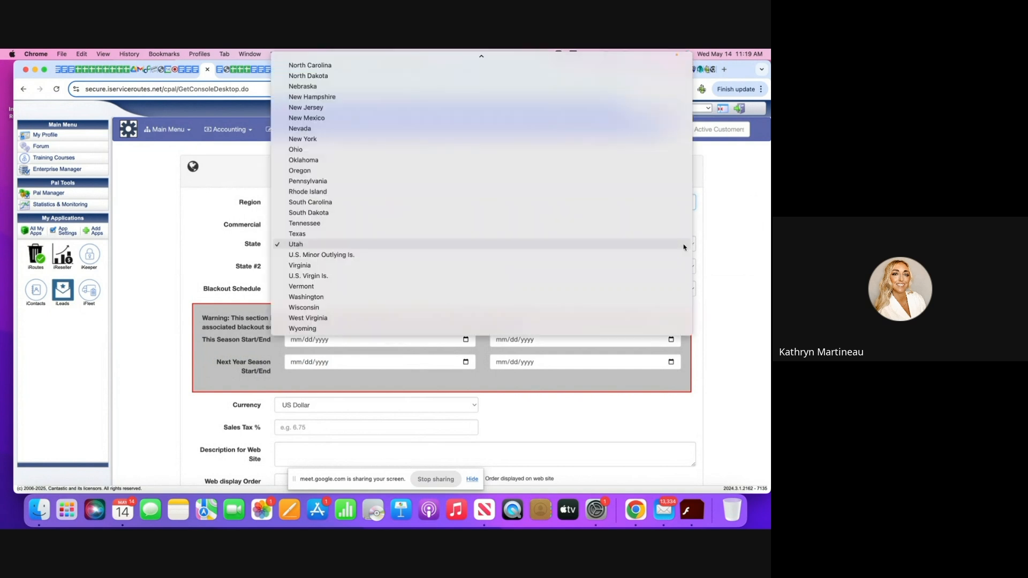
{"action": "left_click", "coordinate": [684, 247]}
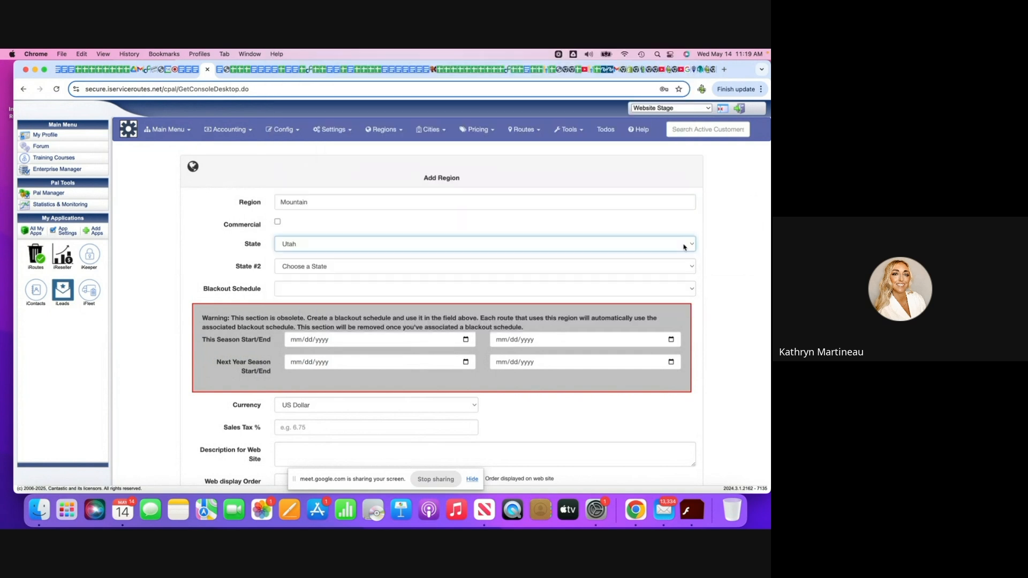
{"action": "left_click", "coordinate": [676, 266]}
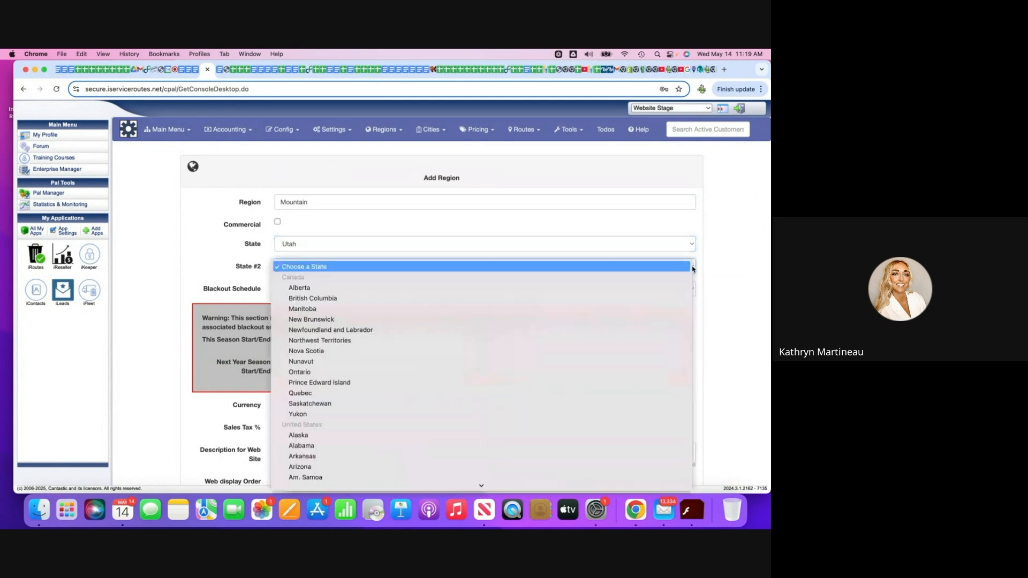
{"action": "left_click", "coordinate": [176, 246]}
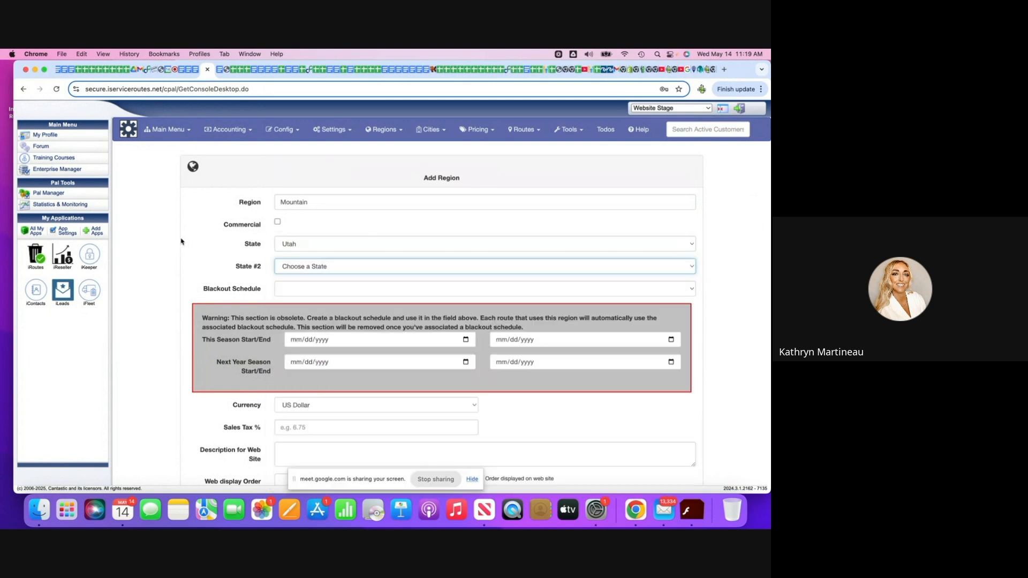
{"action": "left_click", "coordinate": [691, 290]}
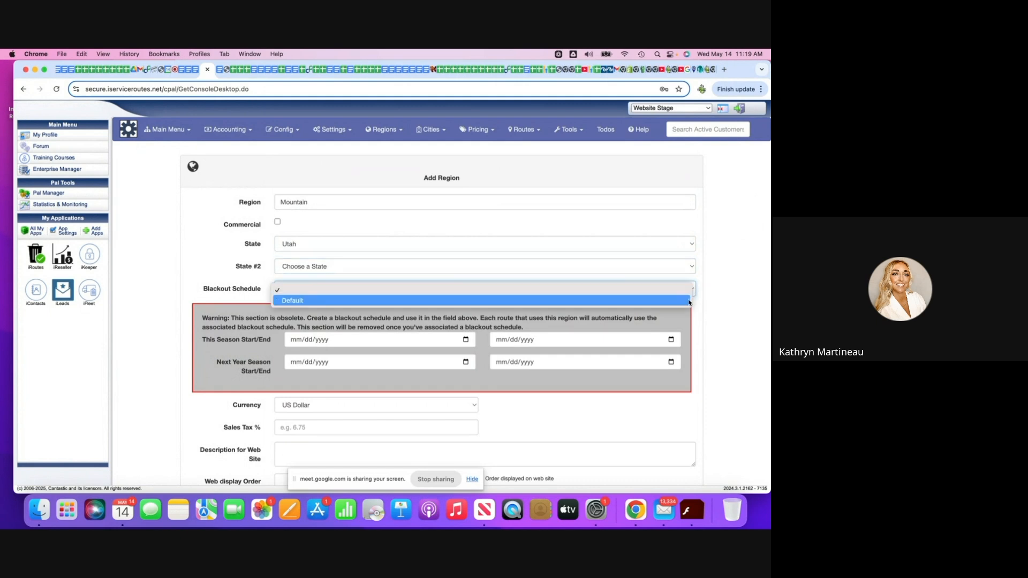
{"action": "left_click", "coordinate": [688, 301]}
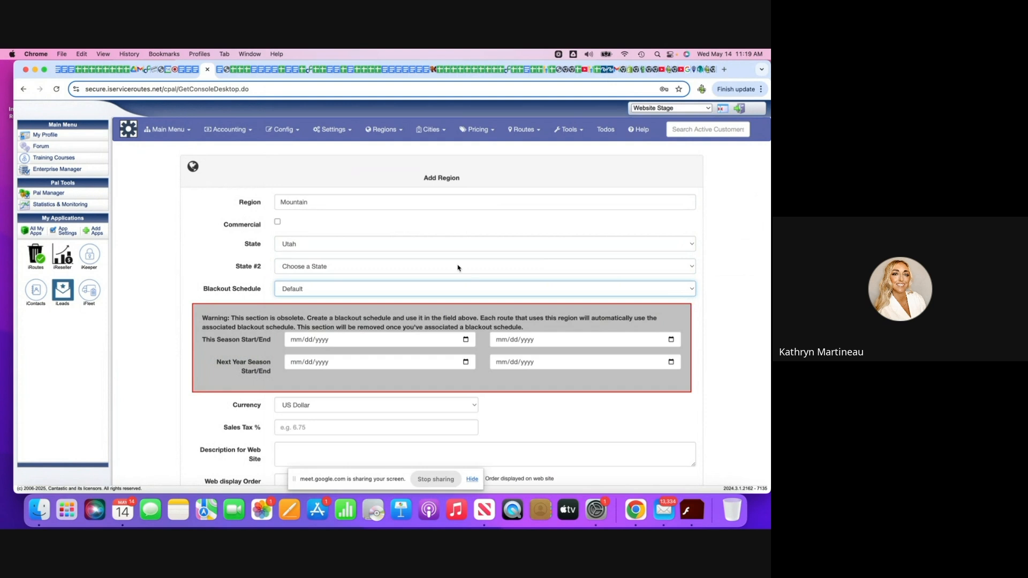
Set the Mountain region's sales tax to 7.25 percent.
{"action": "scroll", "coordinate": [425, 269], "scroll_direction": "down", "scroll_amount": 2}
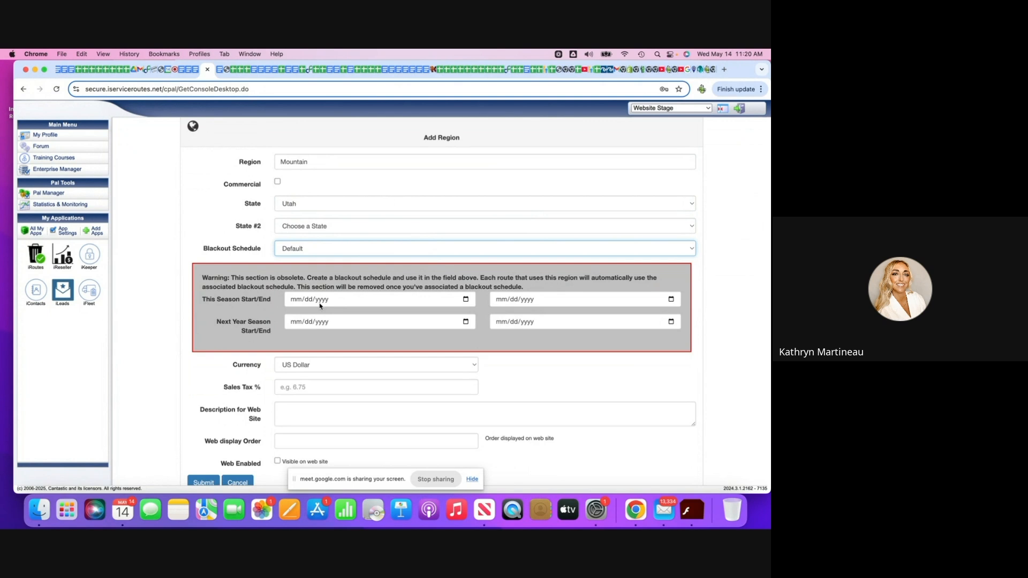
{"action": "scroll", "coordinate": [320, 306], "scroll_direction": "down", "scroll_amount": 1}
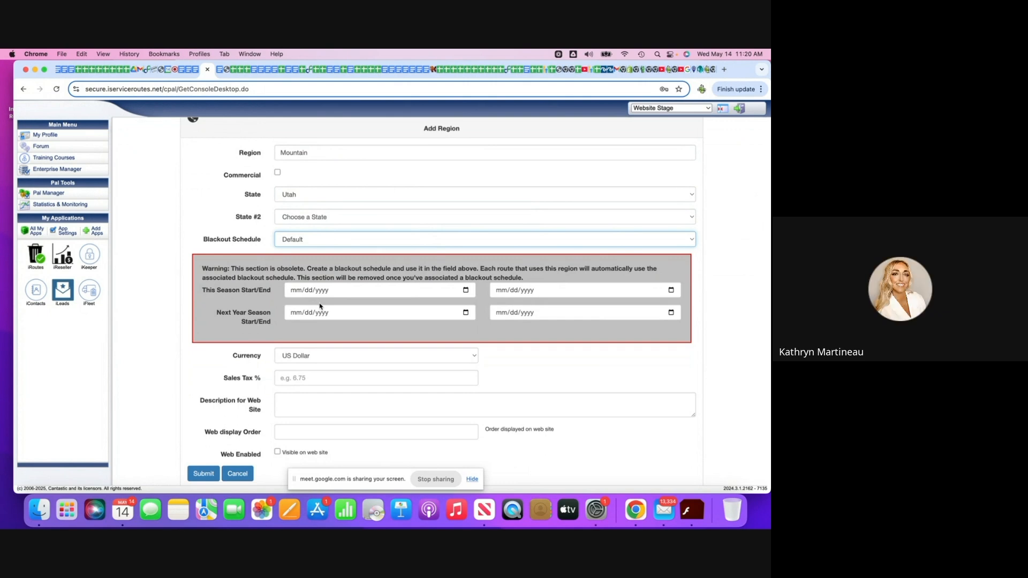
{"action": "scroll", "coordinate": [343, 321], "scroll_direction": "down", "scroll_amount": 2}
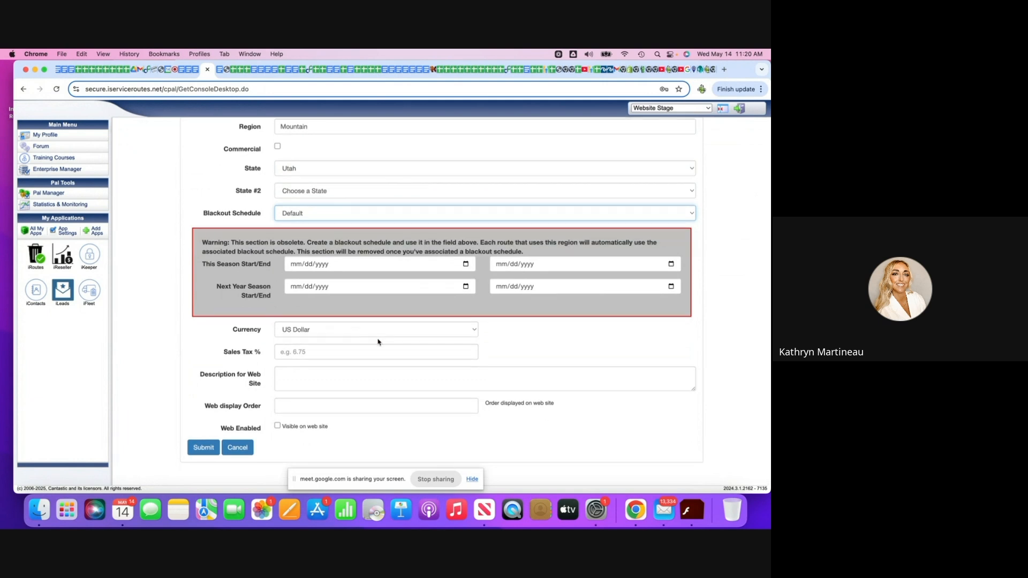
{"action": "left_click", "coordinate": [309, 353]}
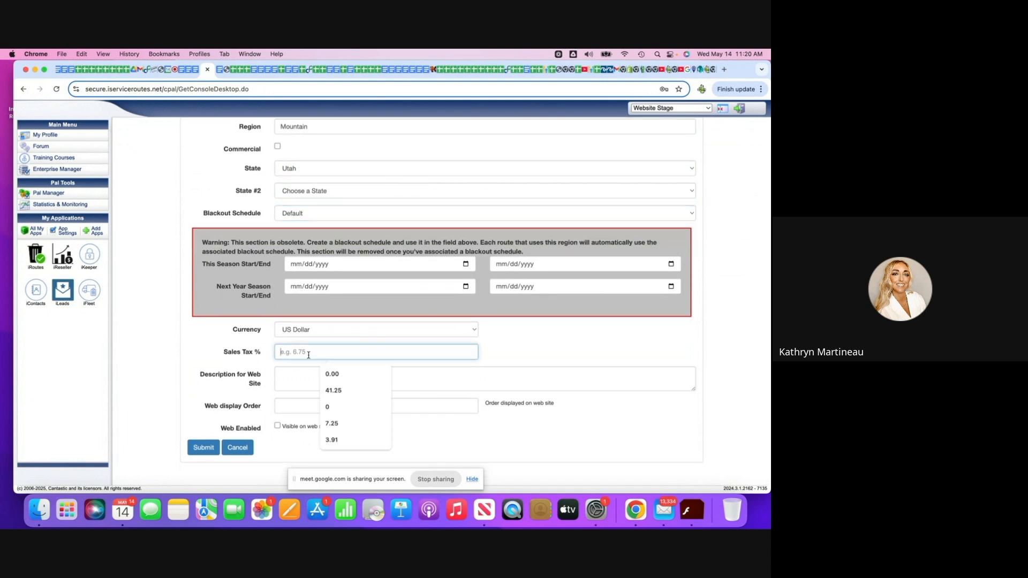
{"action": "type", "text": "7"}
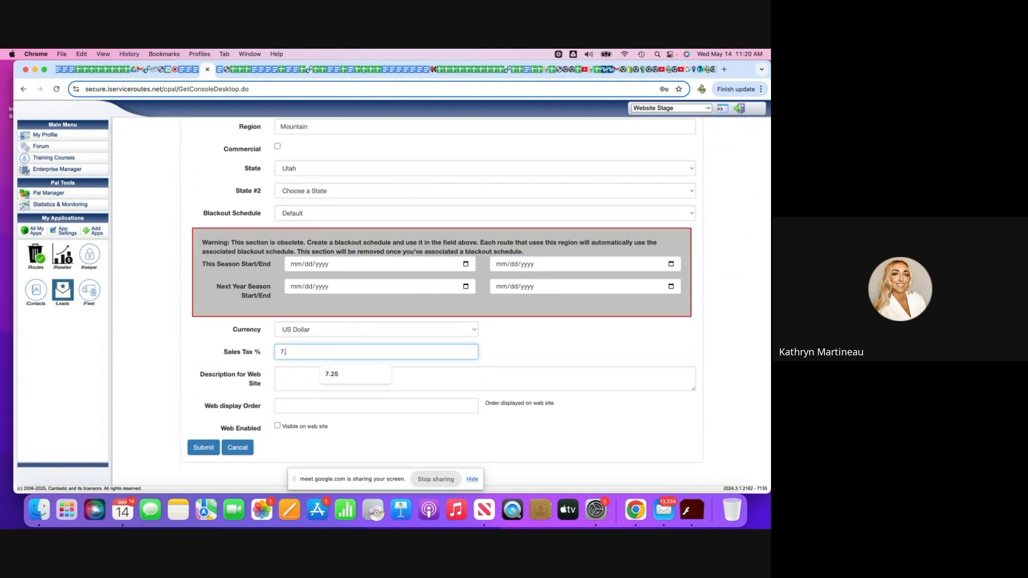
{"action": "left_click", "coordinate": [332, 374]}
Set the region's web display order to 1, make it visible on the web site, and submit it.
{"action": "left_click", "coordinate": [322, 378]}
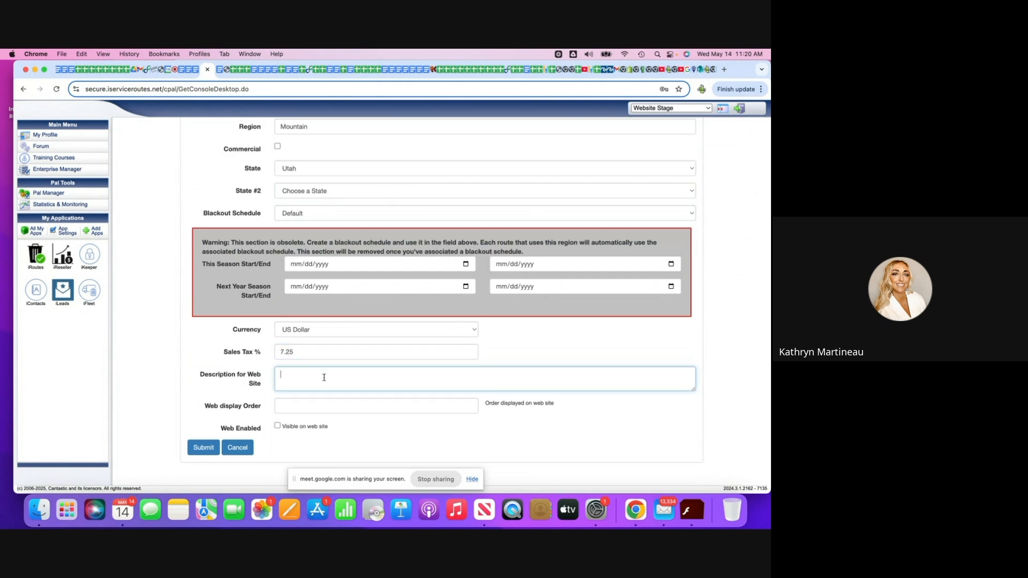
{"action": "left_click", "coordinate": [297, 406]}
{"action": "type", "text": "1"}
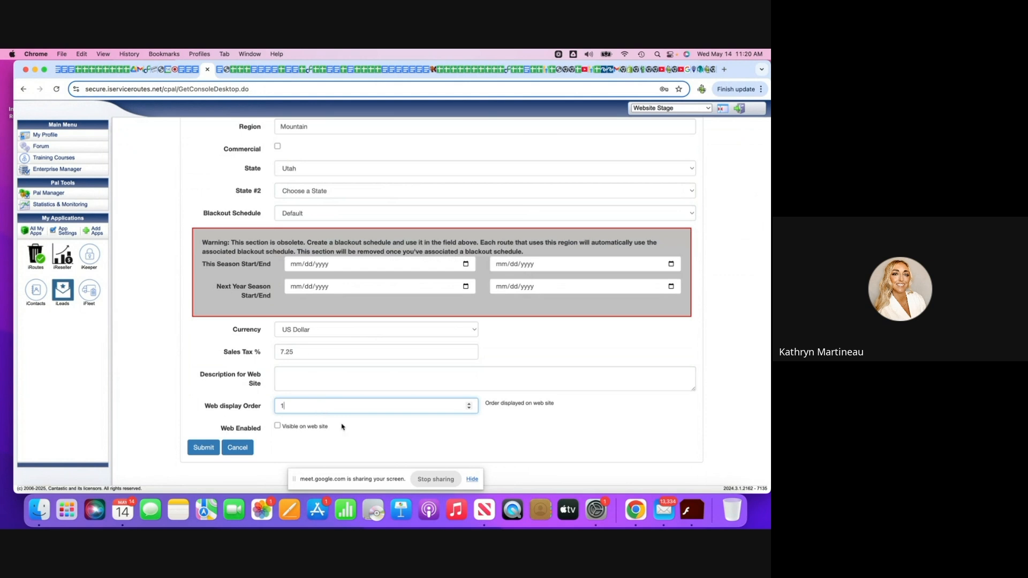
{"action": "left_click", "coordinate": [277, 426]}
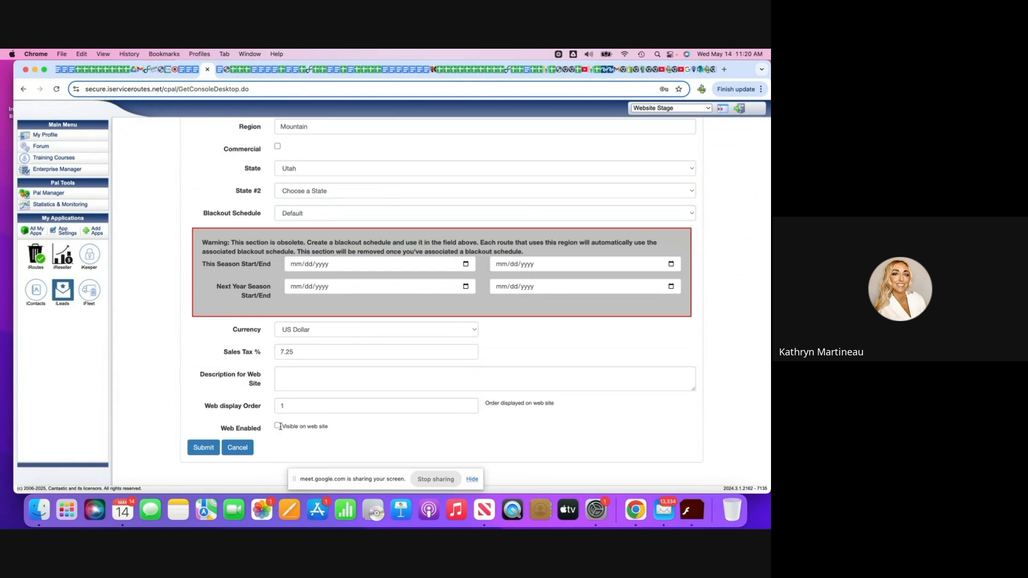
{"action": "left_click", "coordinate": [203, 448]}
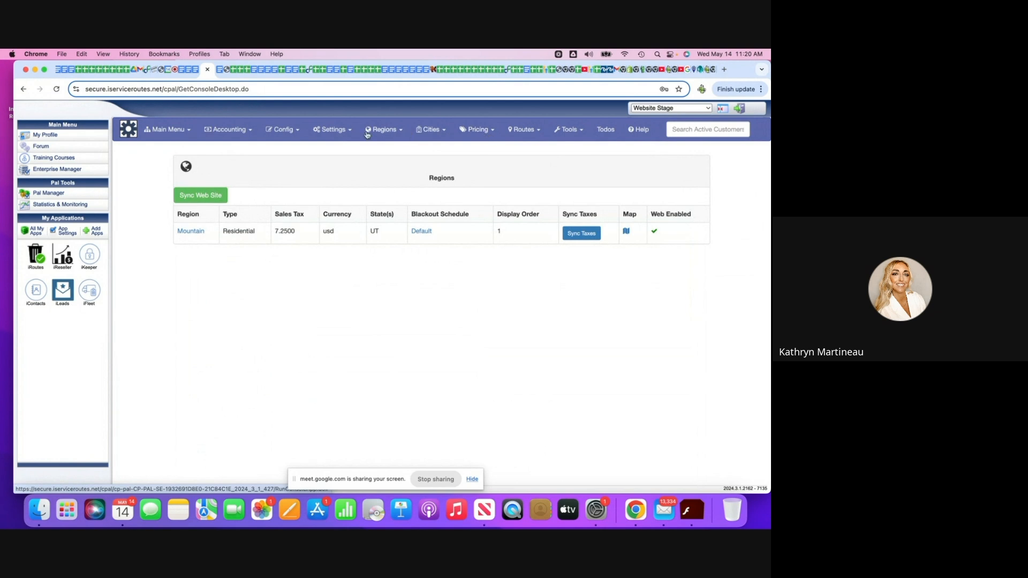
Try to sync the regions with the web site and dismiss the sync results.
{"action": "left_click", "coordinate": [202, 197]}
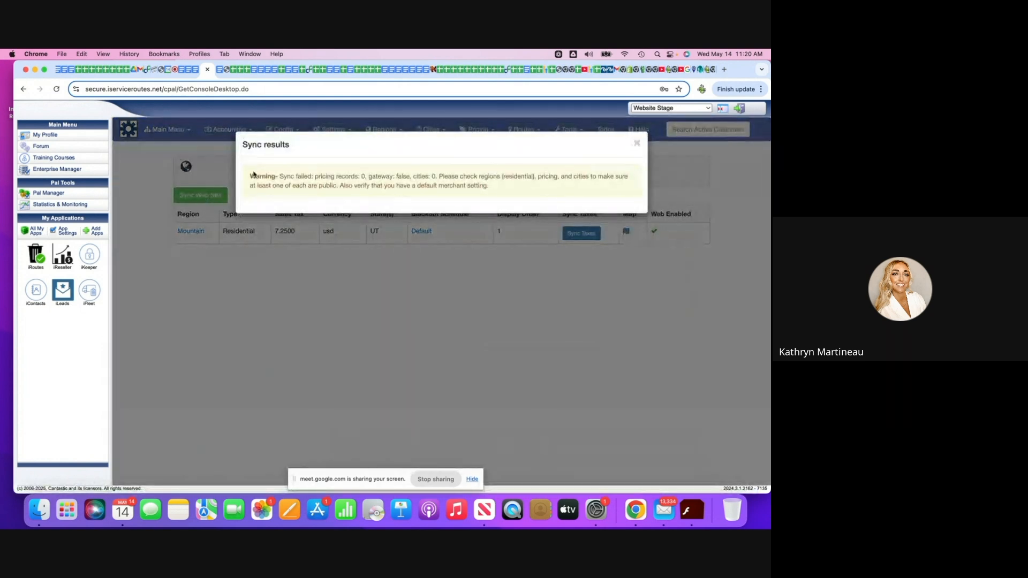
{"action": "left_click", "coordinate": [637, 143]}
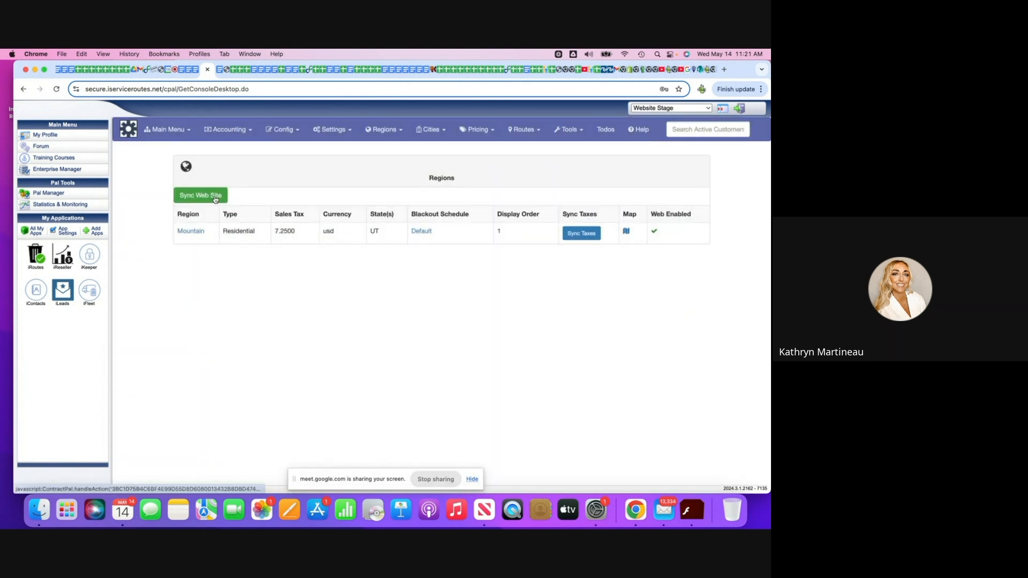
Open the region blackout schedules and look over the Default calendar for 2025.
{"action": "left_click", "coordinate": [386, 129]}
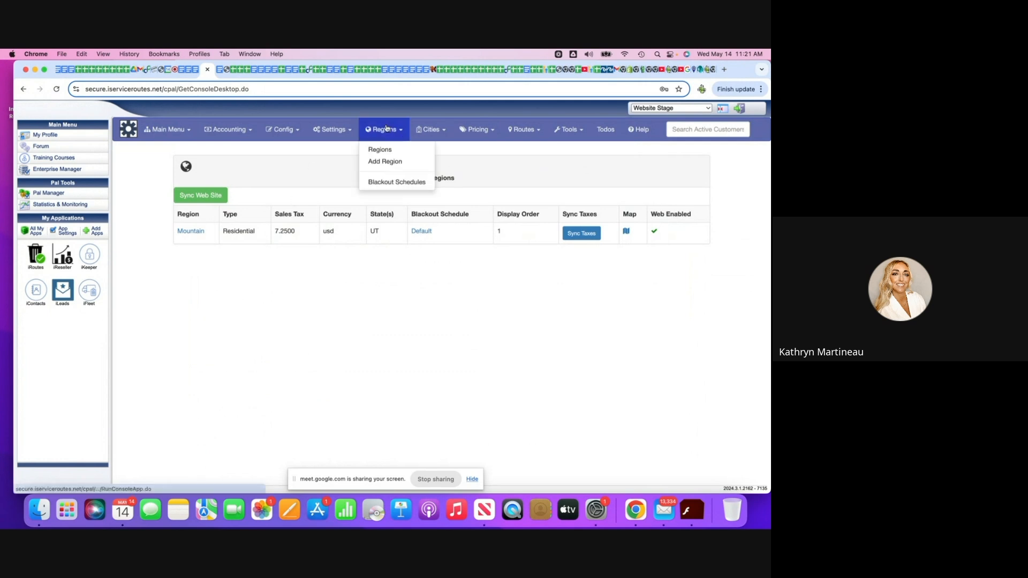
{"action": "left_click", "coordinate": [383, 183]}
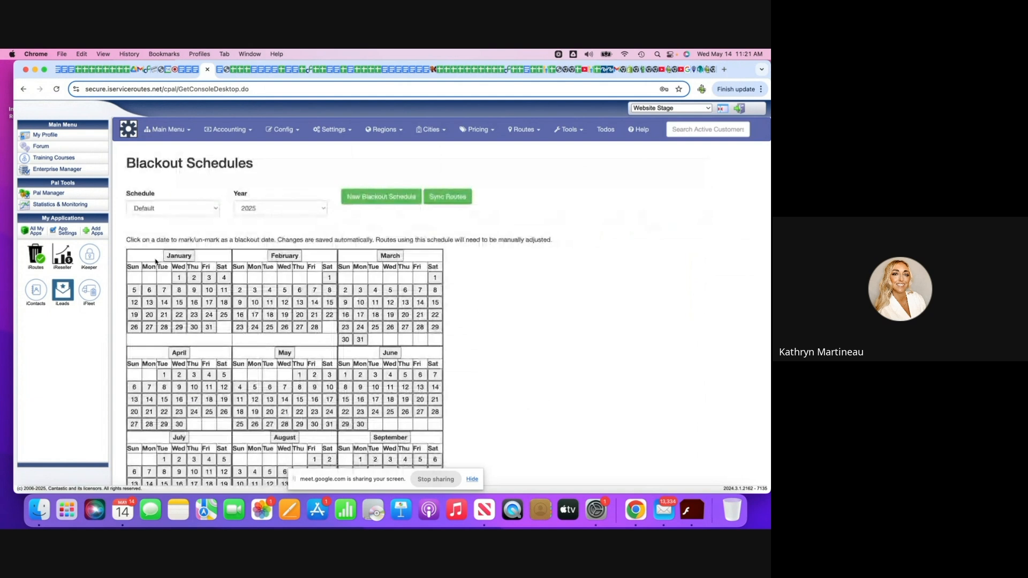
{"action": "scroll", "coordinate": [211, 238], "scroll_direction": "down", "scroll_amount": 2}
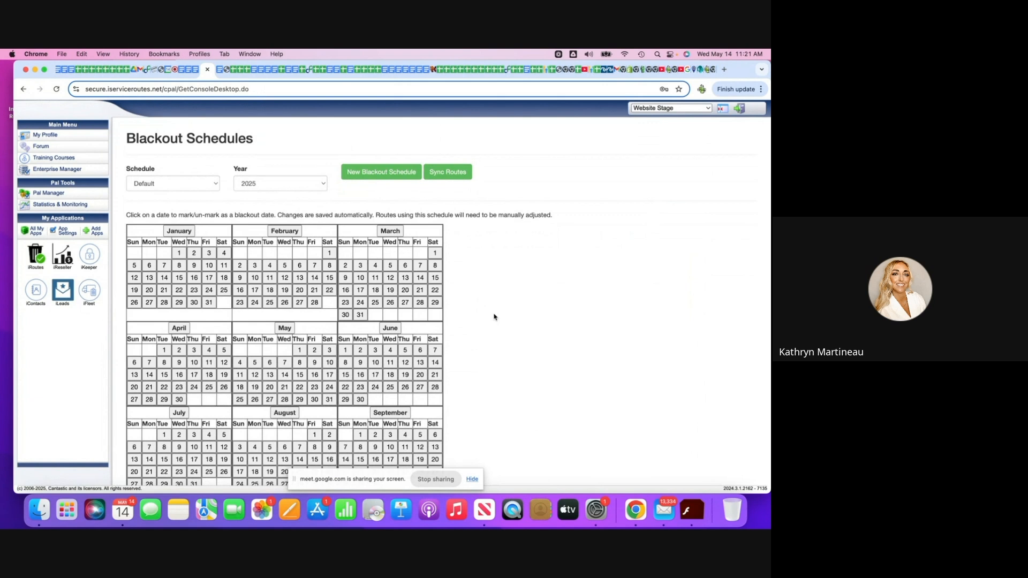
Black out all of January, February and December 2025 in the Default blackout schedule.
{"action": "scroll", "coordinate": [494, 317], "scroll_direction": "down", "scroll_amount": 1}
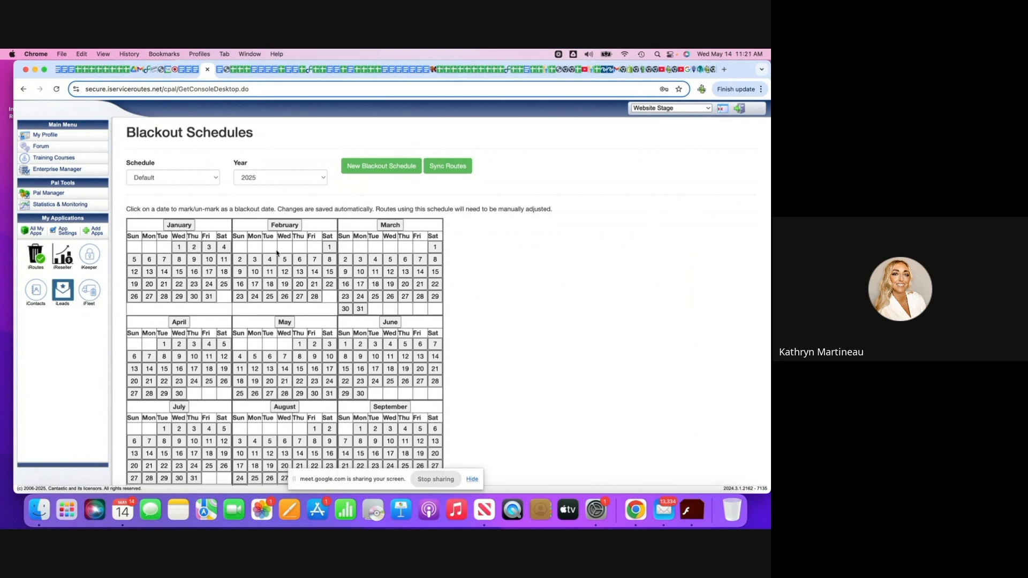
{"action": "left_click", "coordinate": [179, 225]}
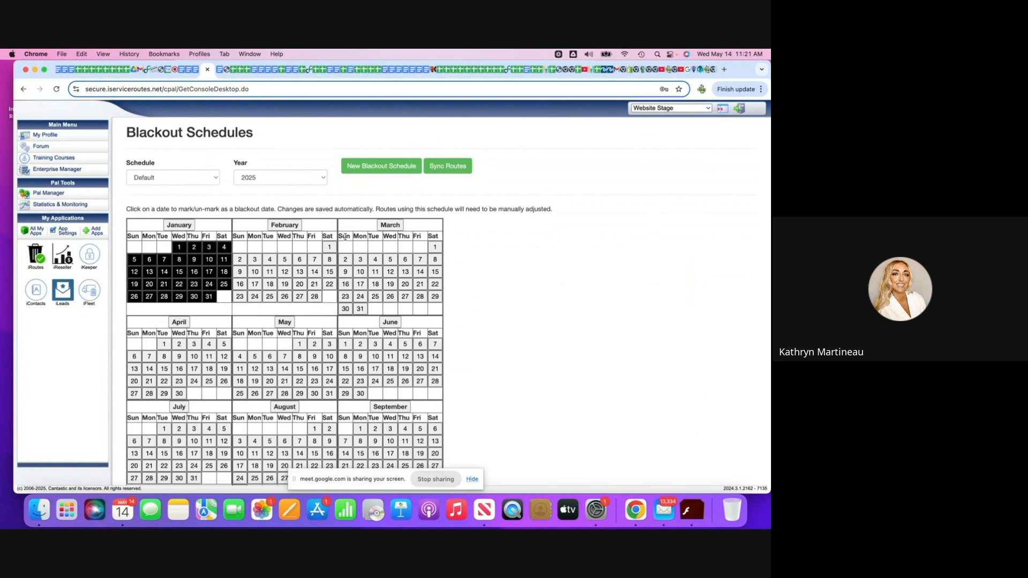
{"action": "left_click", "coordinate": [285, 226]}
{"action": "scroll", "coordinate": [365, 328], "scroll_direction": "down", "scroll_amount": 5}
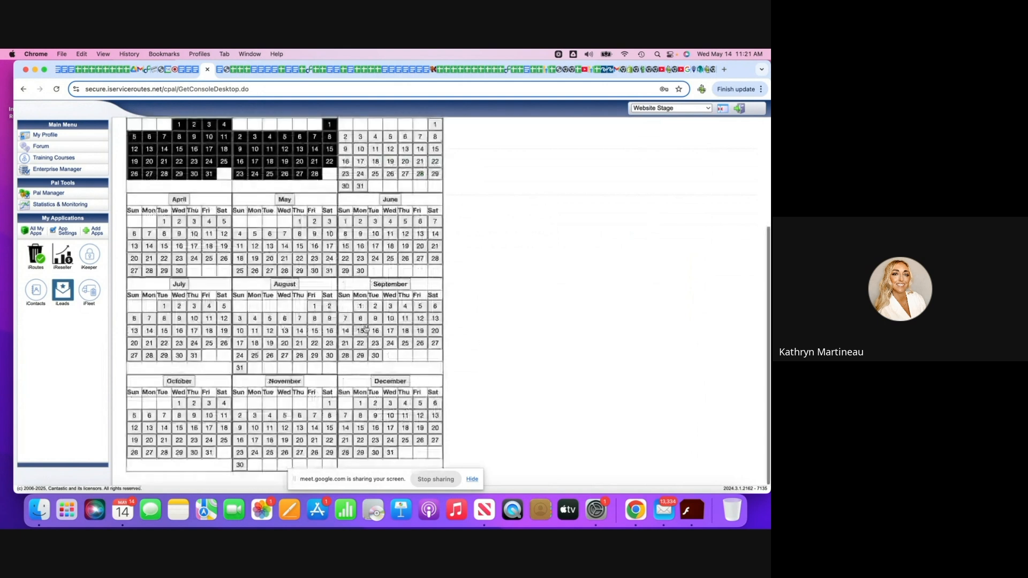
{"action": "left_click", "coordinate": [393, 384]}
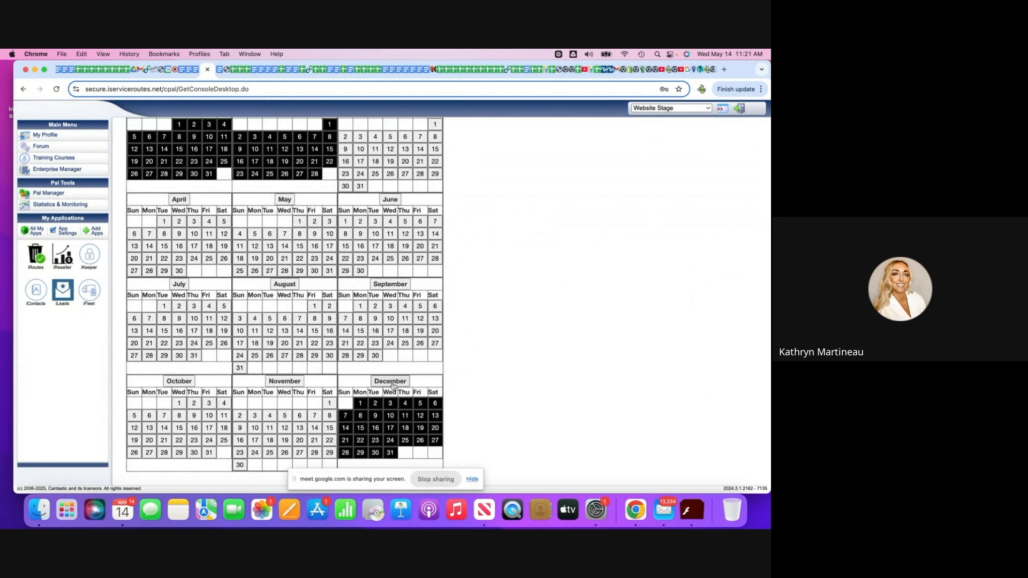
Black out every date from November 17 through November 30, 2025 in the Default schedule.
{"action": "left_click", "coordinate": [240, 465]}
{"action": "left_click", "coordinate": [330, 452]}
{"action": "left_click", "coordinate": [314, 453]}
{"action": "left_click", "coordinate": [299, 453]}
{"action": "left_click", "coordinate": [284, 453]}
{"action": "left_click", "coordinate": [269, 453]}
{"action": "left_click", "coordinate": [255, 453]}
{"action": "left_click", "coordinate": [240, 453]}
{"action": "left_click", "coordinate": [329, 441]}
{"action": "left_click", "coordinate": [314, 440]}
{"action": "left_click", "coordinate": [299, 440]}
{"action": "left_click", "coordinate": [284, 440]}
{"action": "left_click", "coordinate": [270, 440]}
{"action": "left_click", "coordinate": [255, 440]}
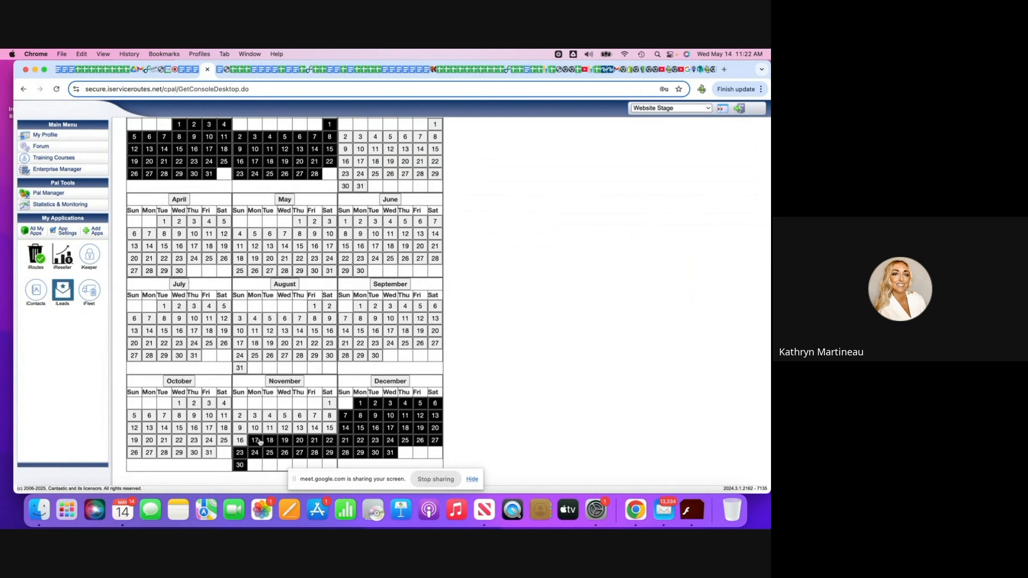
Open the list of zip codes enabled for the enterprise and select all of them.
{"action": "scroll", "coordinate": [260, 441], "scroll_direction": "up", "scroll_amount": 2}
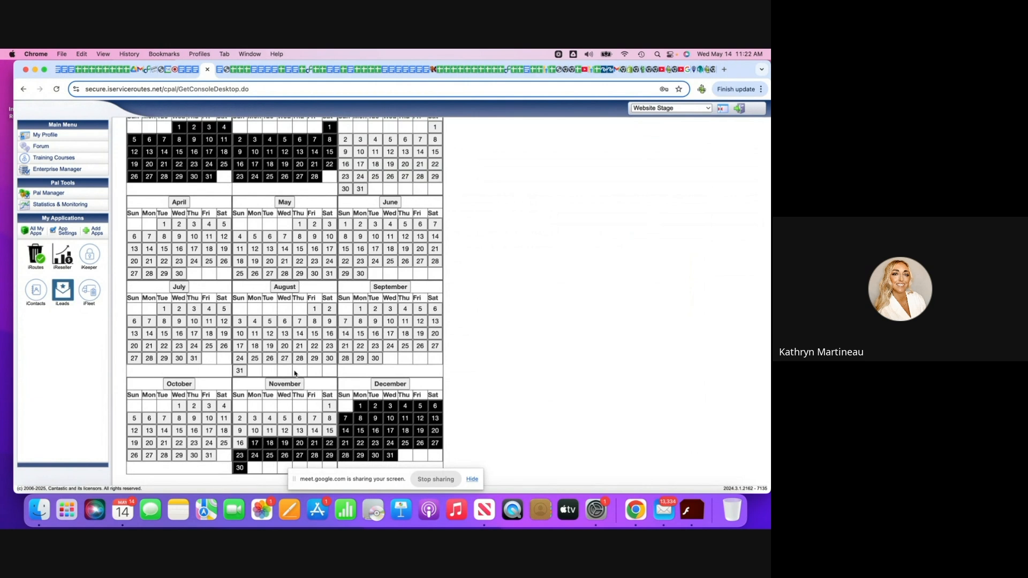
{"action": "scroll", "coordinate": [294, 373], "scroll_direction": "up", "scroll_amount": 5}
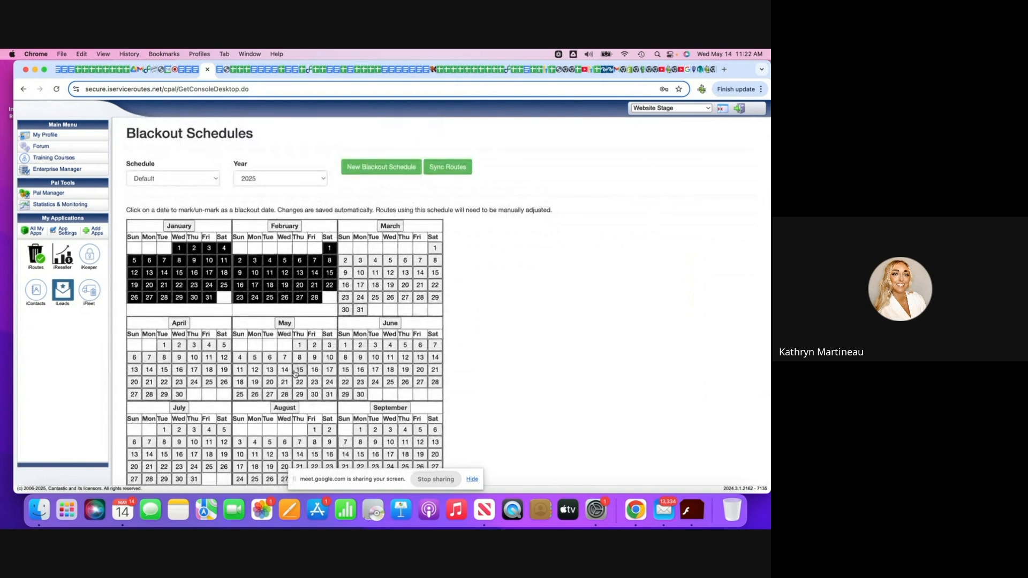
{"action": "scroll", "coordinate": [295, 374], "scroll_direction": "down", "scroll_amount": 3}
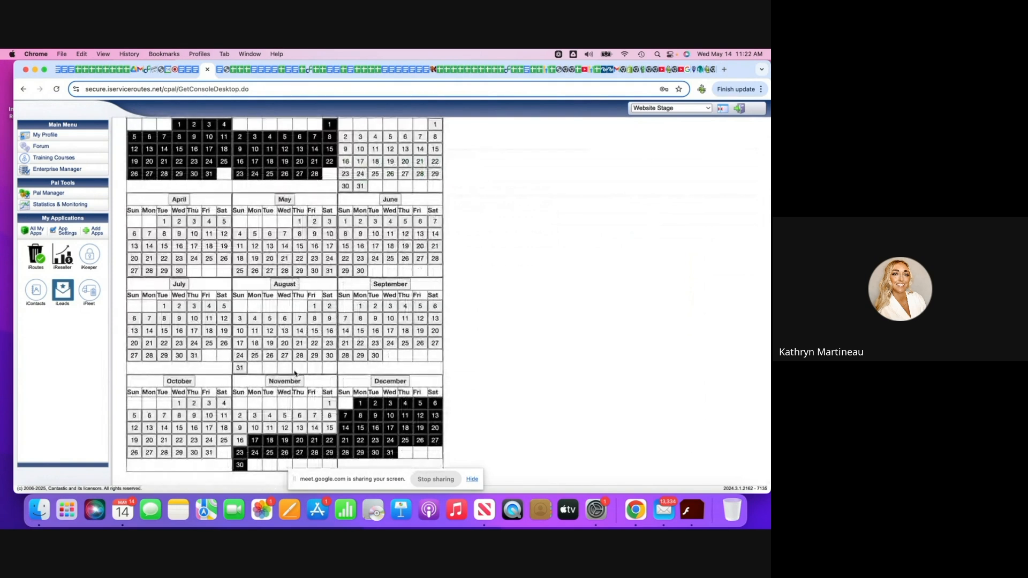
{"action": "scroll", "coordinate": [295, 373], "scroll_direction": "up", "scroll_amount": 3}
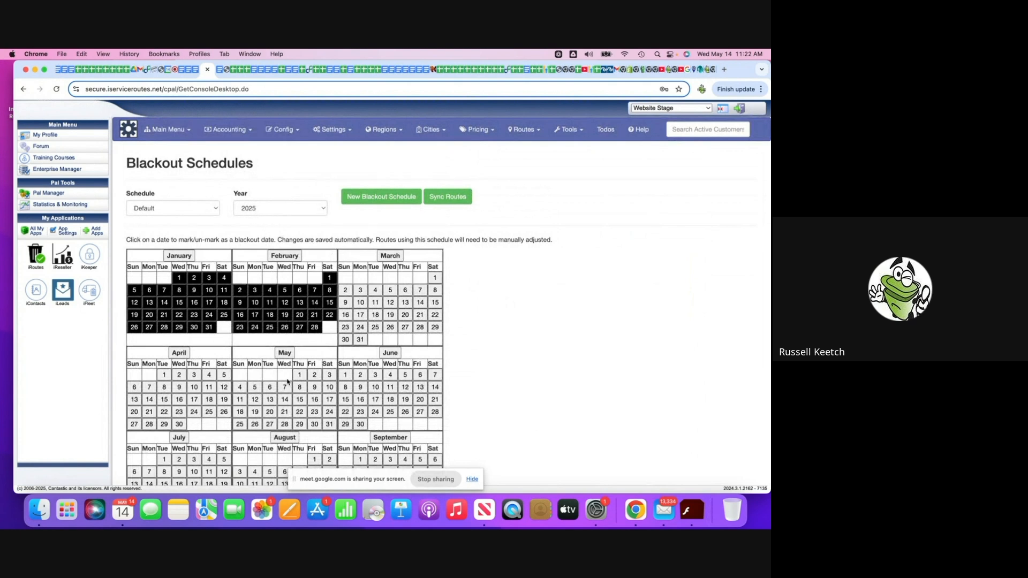
{"action": "left_click", "coordinate": [432, 132]}
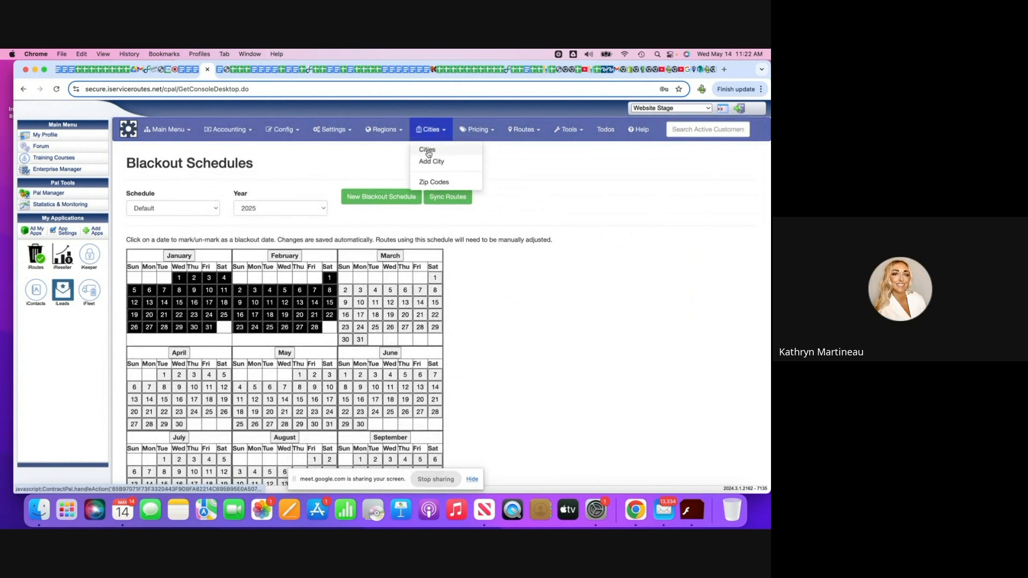
{"action": "left_click", "coordinate": [433, 183]}
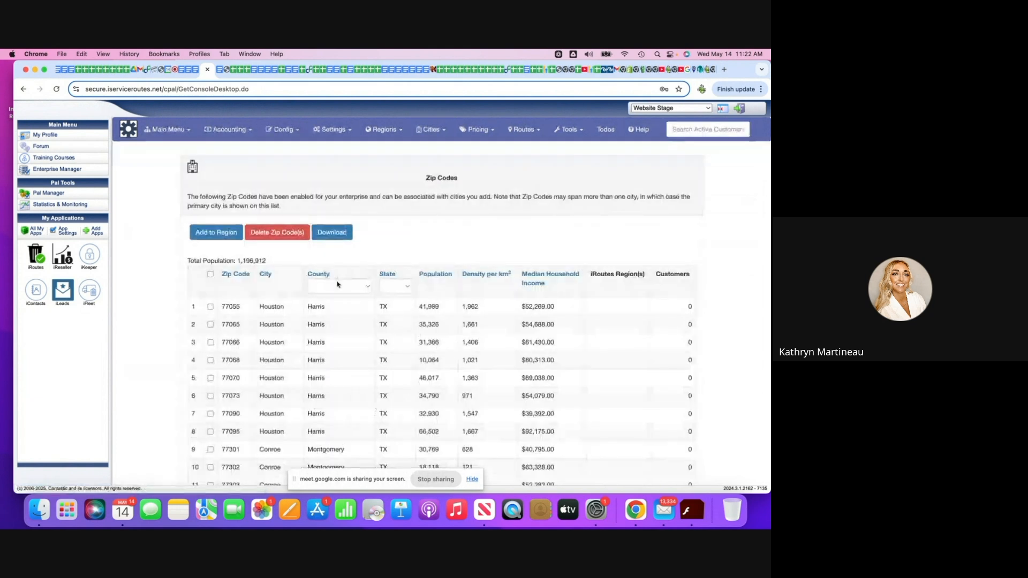
{"action": "scroll", "coordinate": [337, 284], "scroll_direction": "down", "scroll_amount": 5}
{"action": "scroll", "coordinate": [337, 284], "scroll_direction": "up", "scroll_amount": 5}
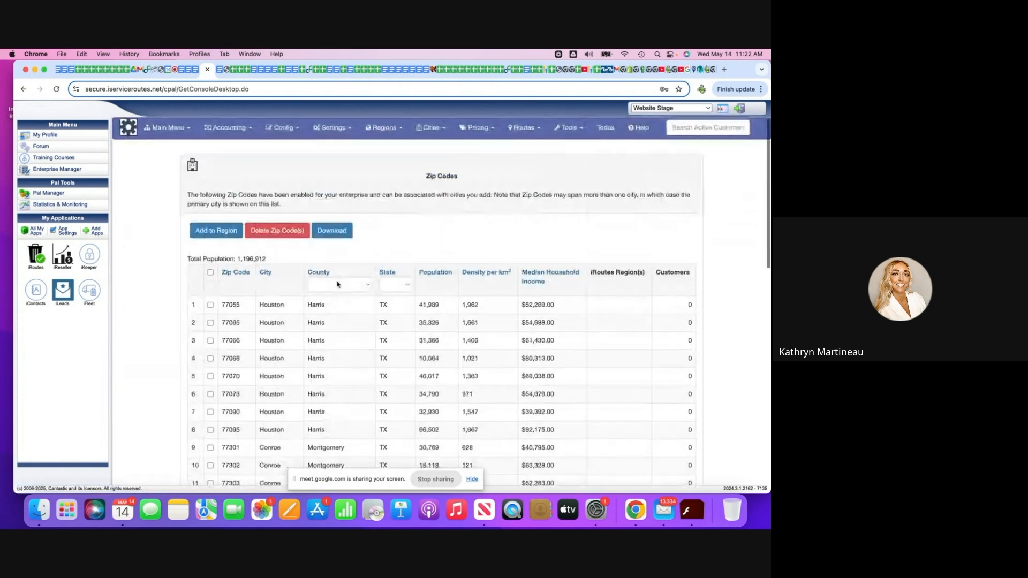
{"action": "scroll", "coordinate": [337, 284], "scroll_direction": "down", "scroll_amount": 1}
{"action": "left_click", "coordinate": [211, 251]}
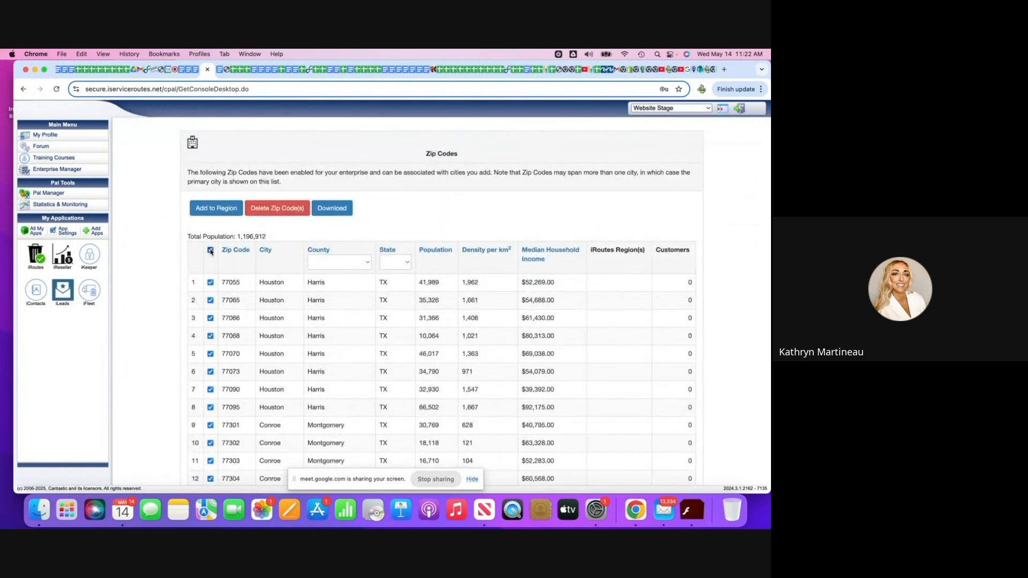
{"action": "scroll", "coordinate": [210, 252], "scroll_direction": "down", "scroll_amount": 2}
{"action": "scroll", "coordinate": [211, 252], "scroll_direction": "down", "scroll_amount": 10}
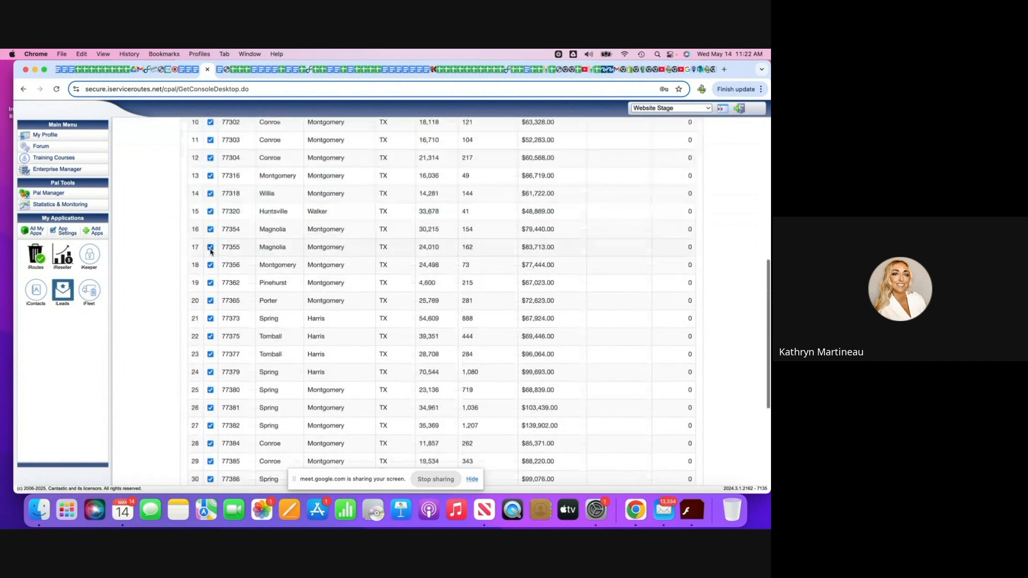
Add the selected zip codes to the Mountain region.
{"action": "scroll", "coordinate": [211, 252], "scroll_direction": "up", "scroll_amount": 8}
{"action": "scroll", "coordinate": [210, 252], "scroll_direction": "up", "scroll_amount": 8}
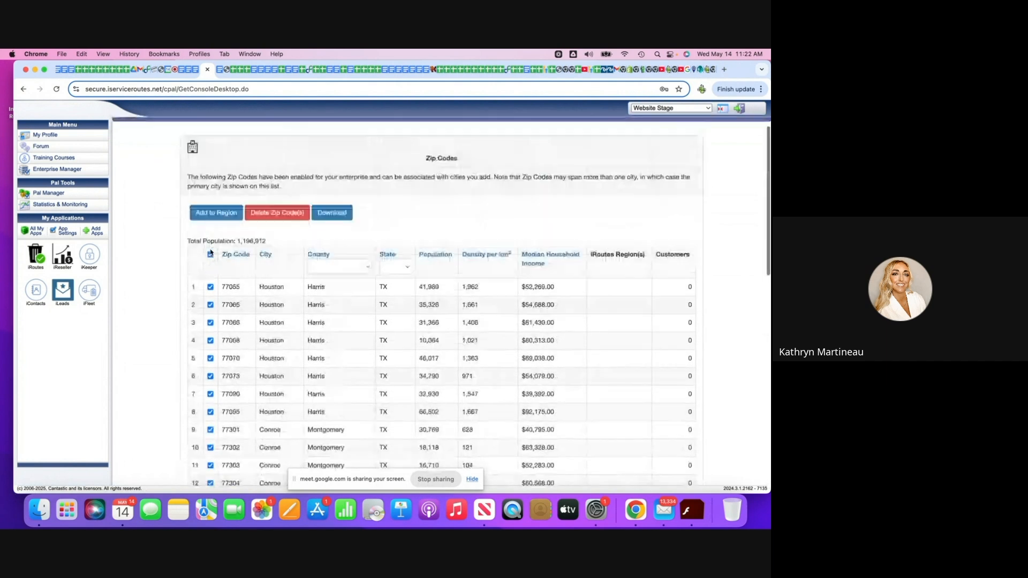
{"action": "left_click", "coordinate": [214, 214]}
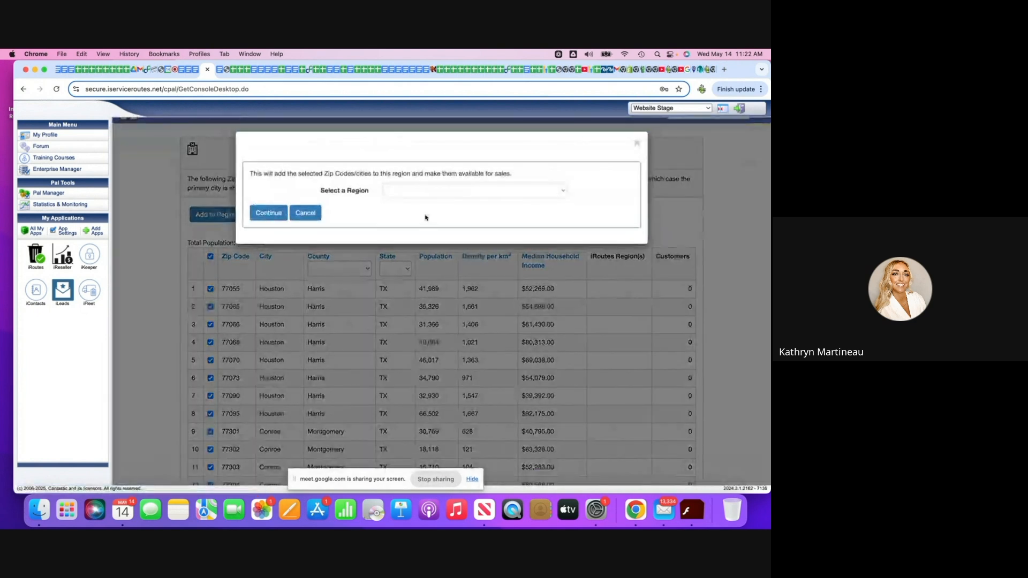
{"action": "left_click", "coordinate": [561, 194]}
{"action": "left_click", "coordinate": [407, 202]}
{"action": "left_click", "coordinate": [267, 213]}
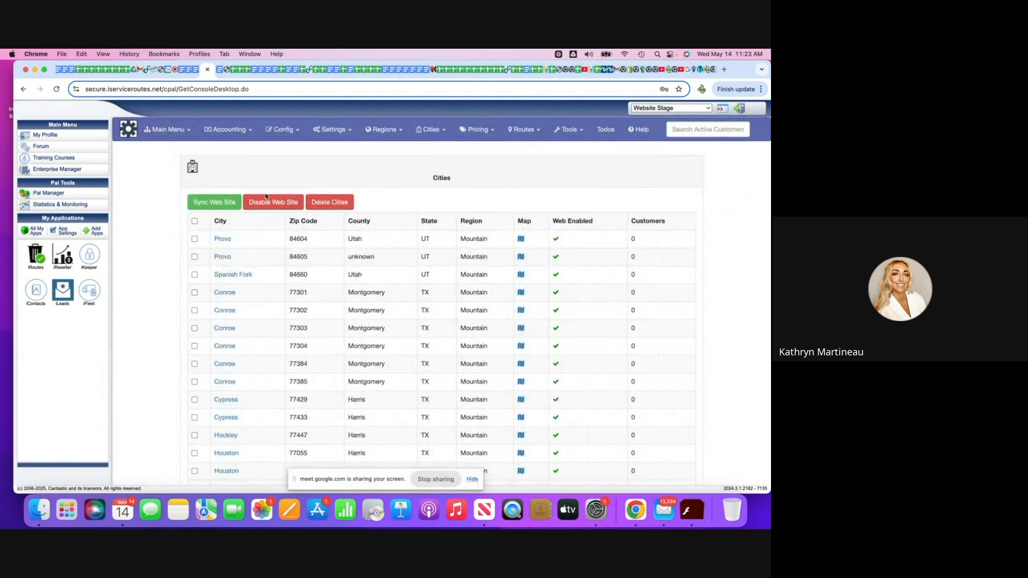
Try to sync the cities with the web site and dismiss the sync results.
{"action": "left_click", "coordinate": [223, 203]}
{"action": "left_click", "coordinate": [222, 204]}
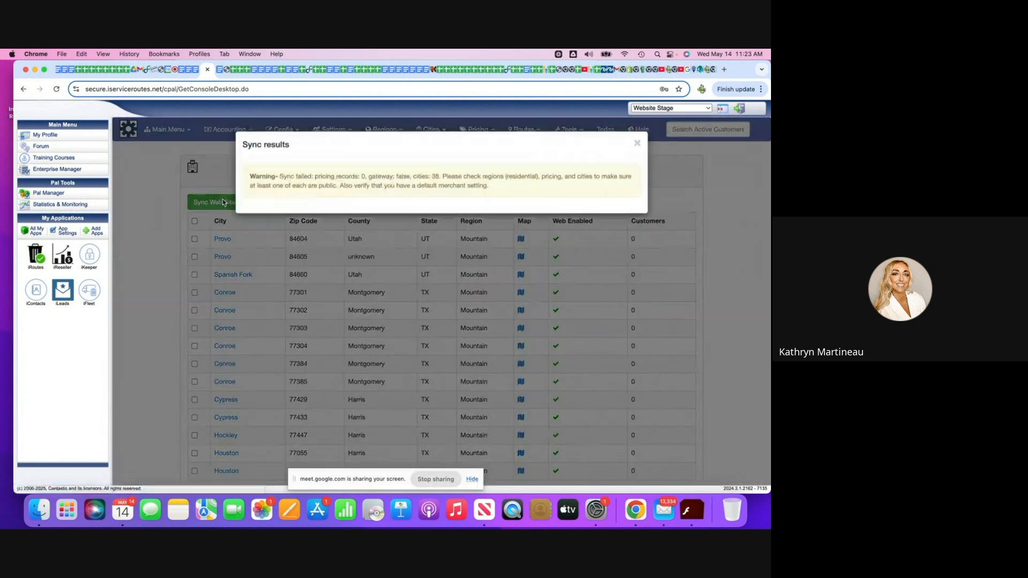
{"action": "left_click", "coordinate": [637, 145]}
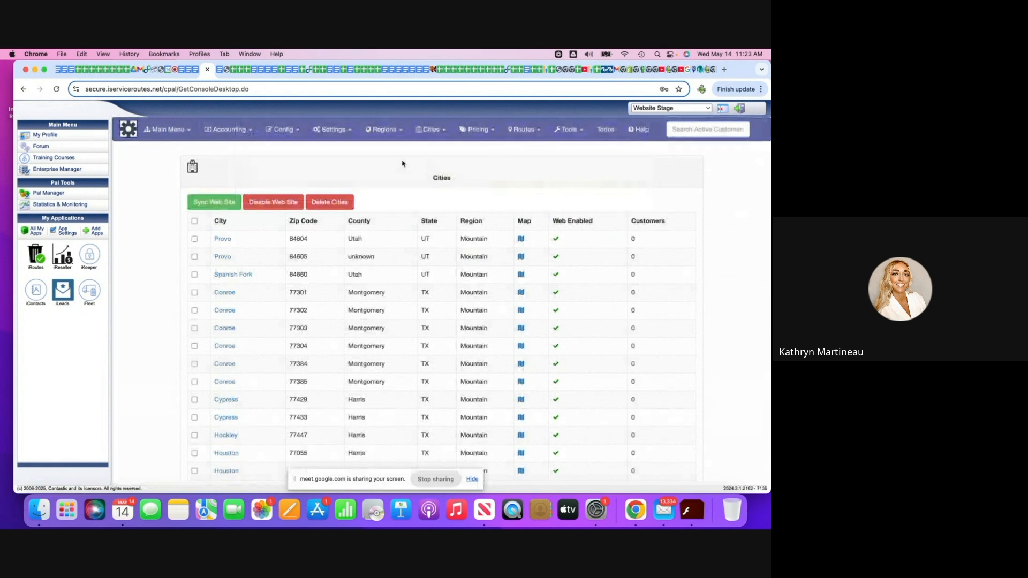
Start a new pricing entry for the Mountain region with the service name Monthly.
{"action": "left_click", "coordinate": [428, 131]}
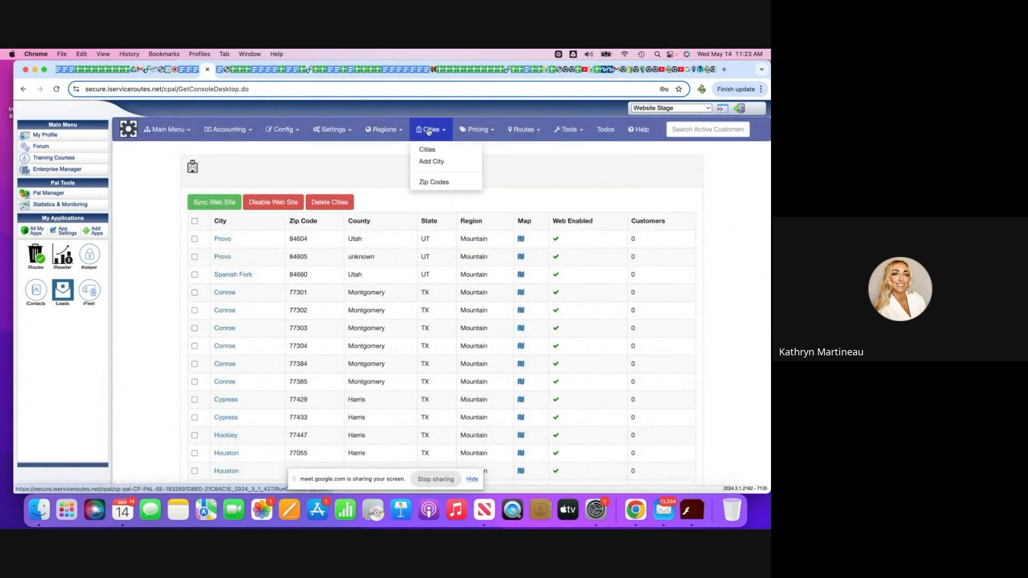
{"action": "left_click", "coordinate": [472, 130]}
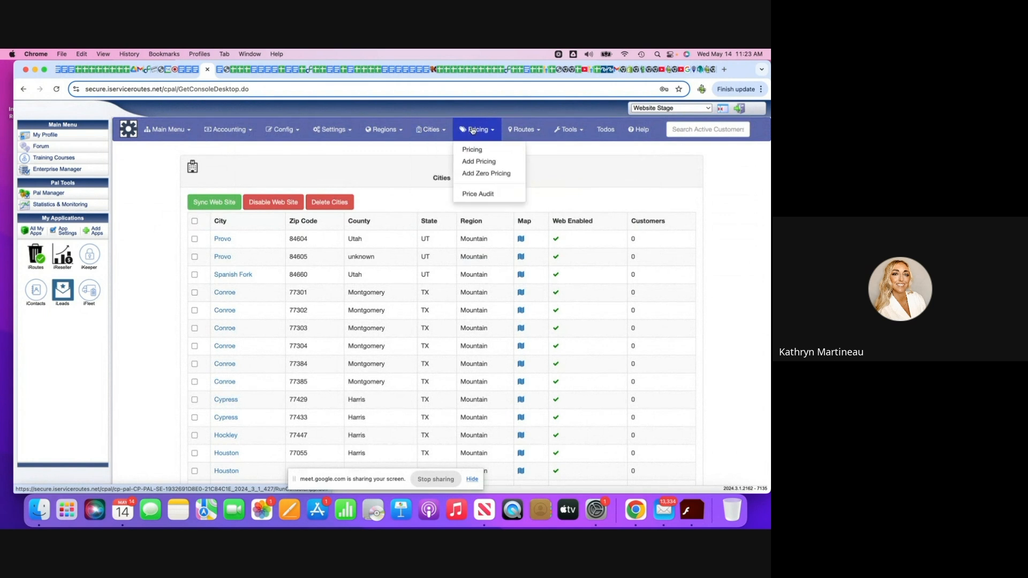
{"action": "left_click", "coordinate": [482, 164]}
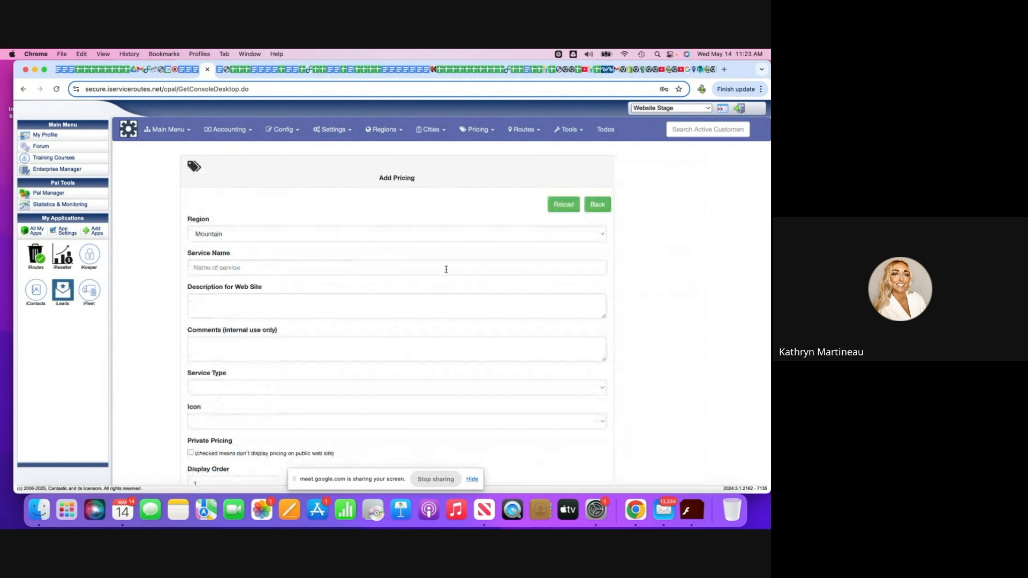
{"action": "left_click", "coordinate": [245, 268]}
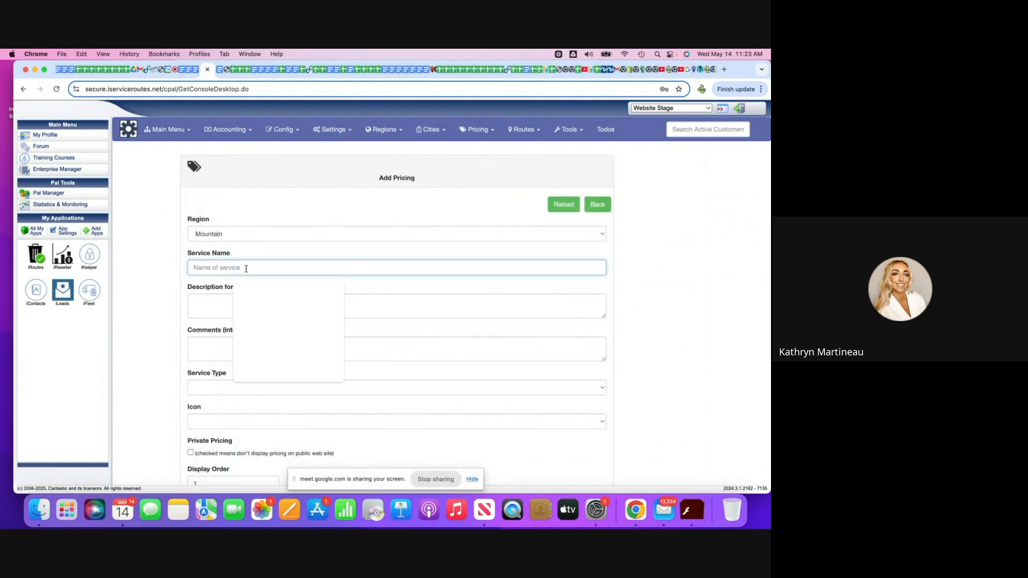
{"action": "type", "text": "Monthly"}
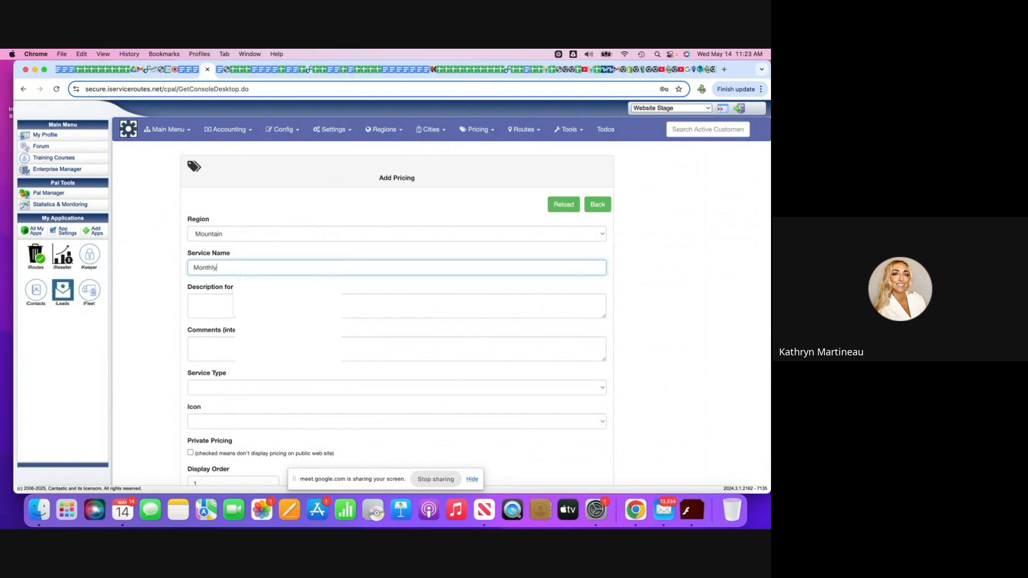
{"action": "left_click", "coordinate": [369, 290]}
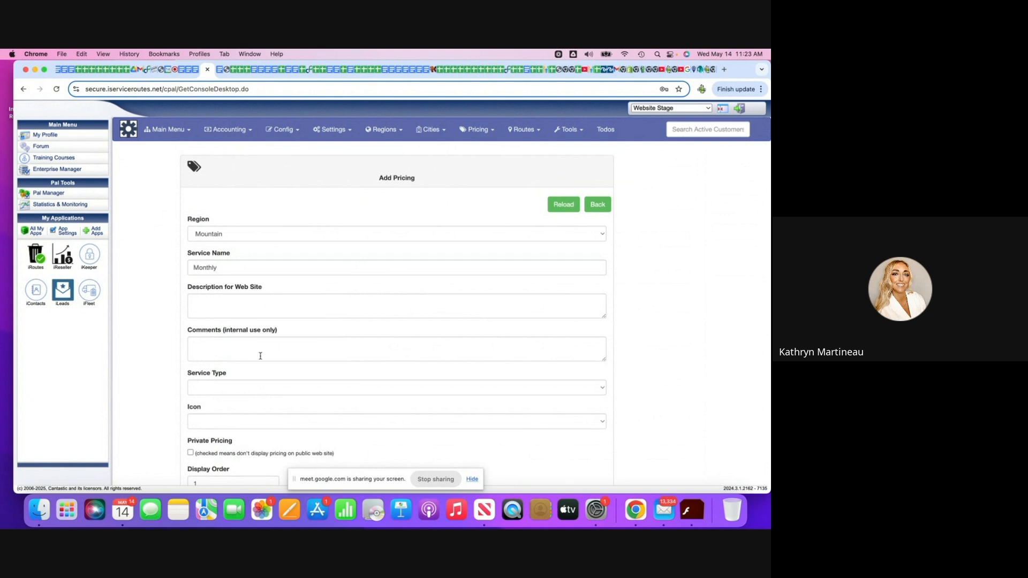
Set the Monthly pricing's service type to Can Cleaning and its icon to Trash.
{"action": "left_click", "coordinate": [221, 303]}
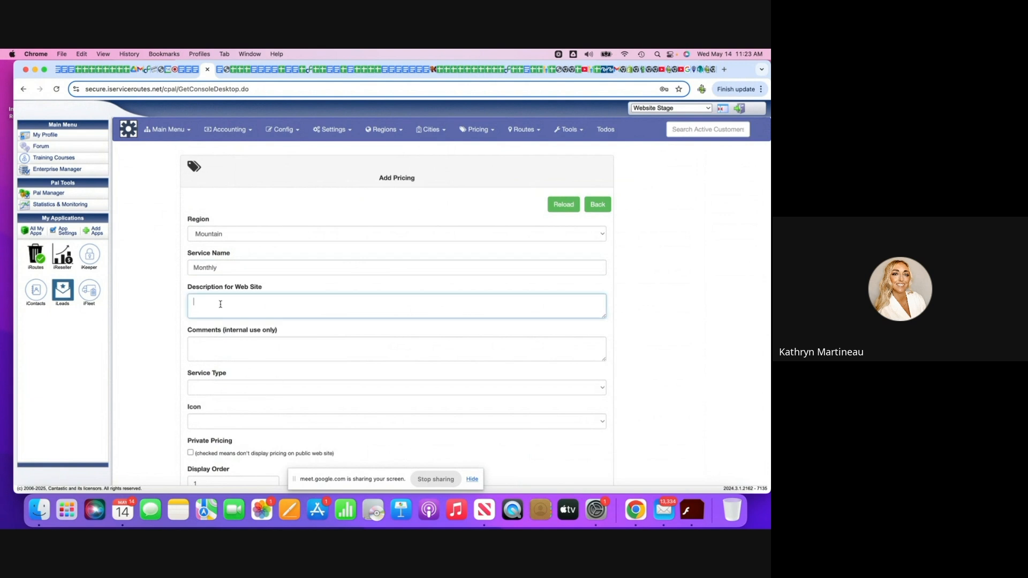
{"action": "left_click", "coordinate": [213, 351]}
{"action": "left_click", "coordinate": [228, 388]}
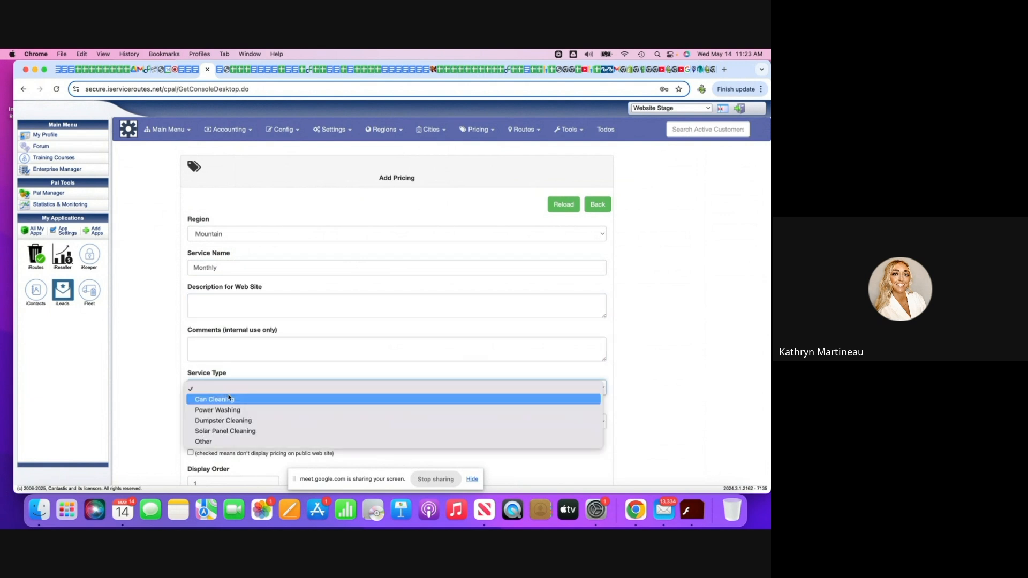
{"action": "left_click", "coordinate": [240, 405]}
{"action": "left_click", "coordinate": [248, 425]}
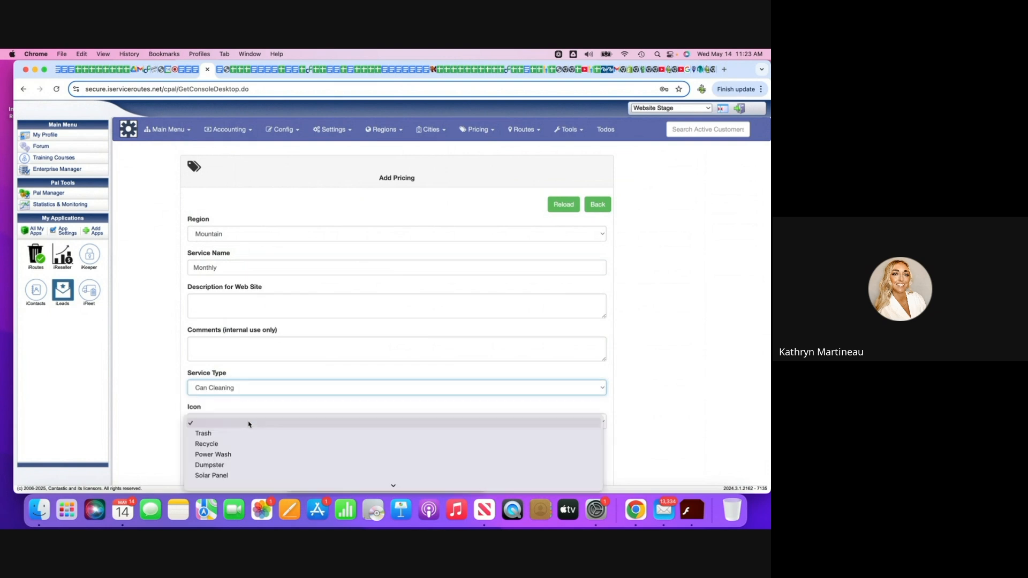
{"action": "left_click", "coordinate": [249, 433]}
{"action": "scroll", "coordinate": [247, 423], "scroll_direction": "down", "scroll_amount": 3}
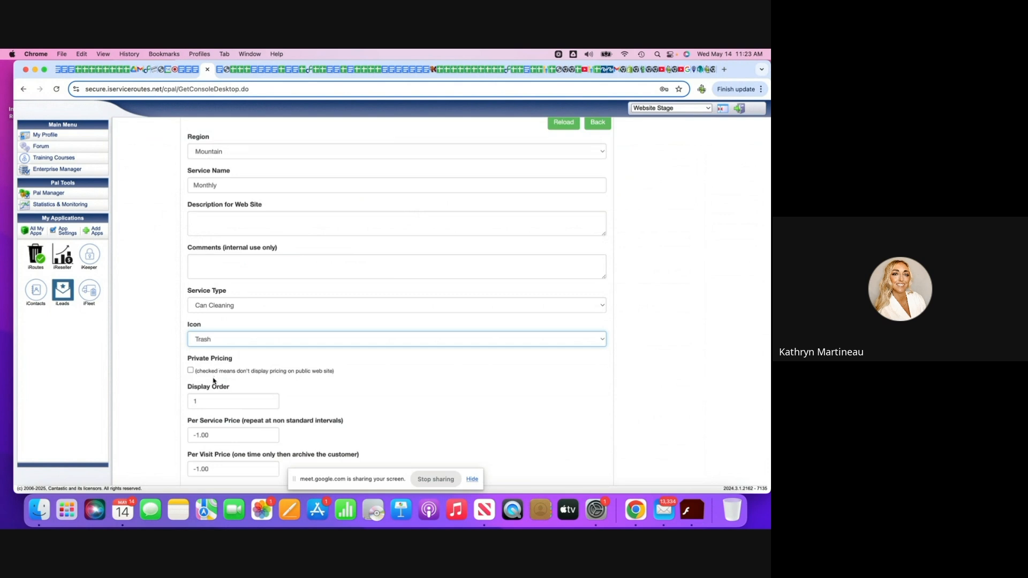
{"action": "scroll", "coordinate": [213, 381], "scroll_direction": "down", "scroll_amount": 1}
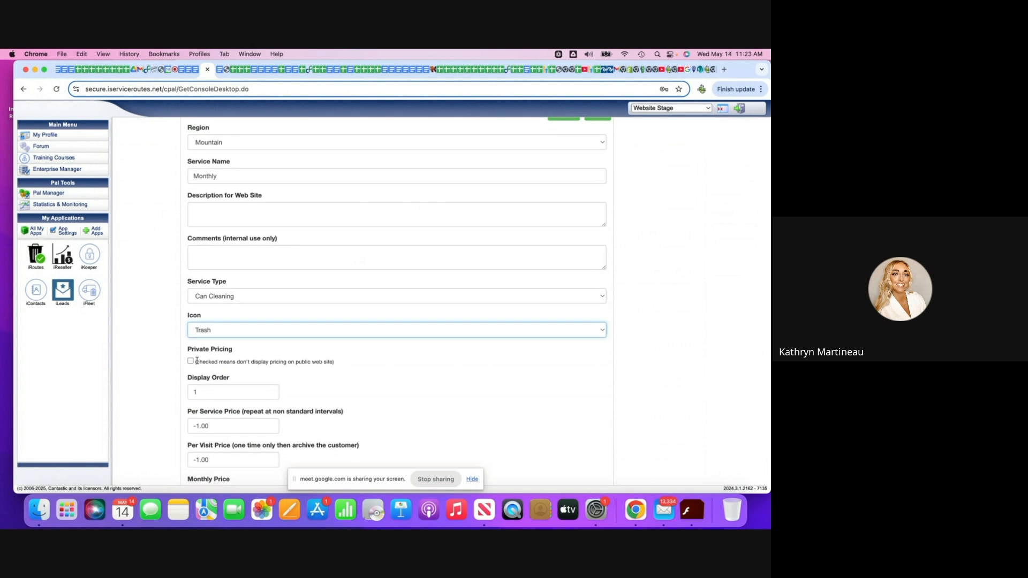
{"action": "left_click", "coordinate": [191, 361]}
{"action": "left_click", "coordinate": [190, 361]}
Set the monthly price of the Monthly service to 25.
{"action": "scroll", "coordinate": [319, 364], "scroll_direction": "down", "scroll_amount": 5}
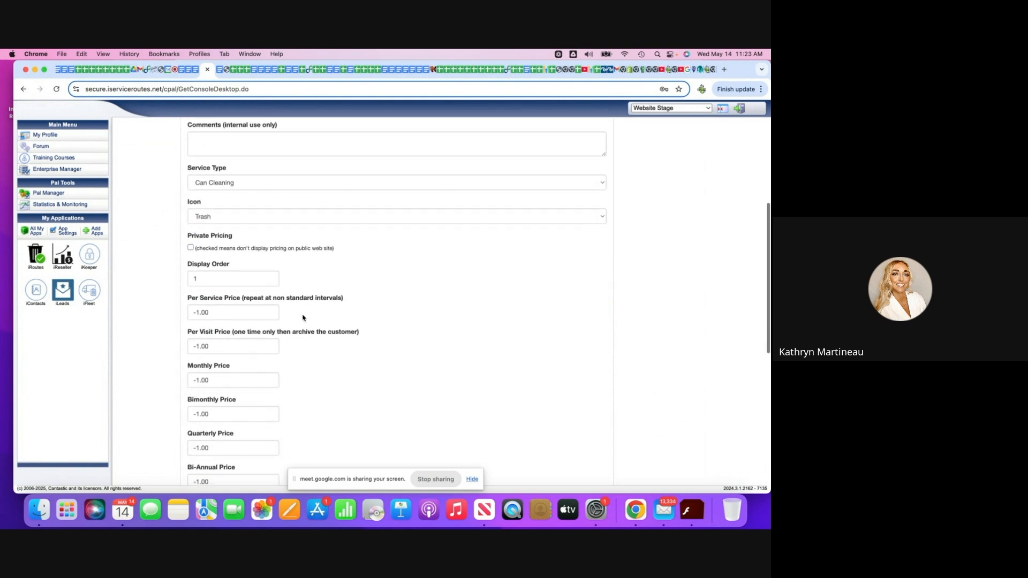
{"action": "scroll", "coordinate": [298, 292], "scroll_direction": "down", "scroll_amount": 3}
{"action": "scroll", "coordinate": [298, 290], "scroll_direction": "down", "scroll_amount": 4}
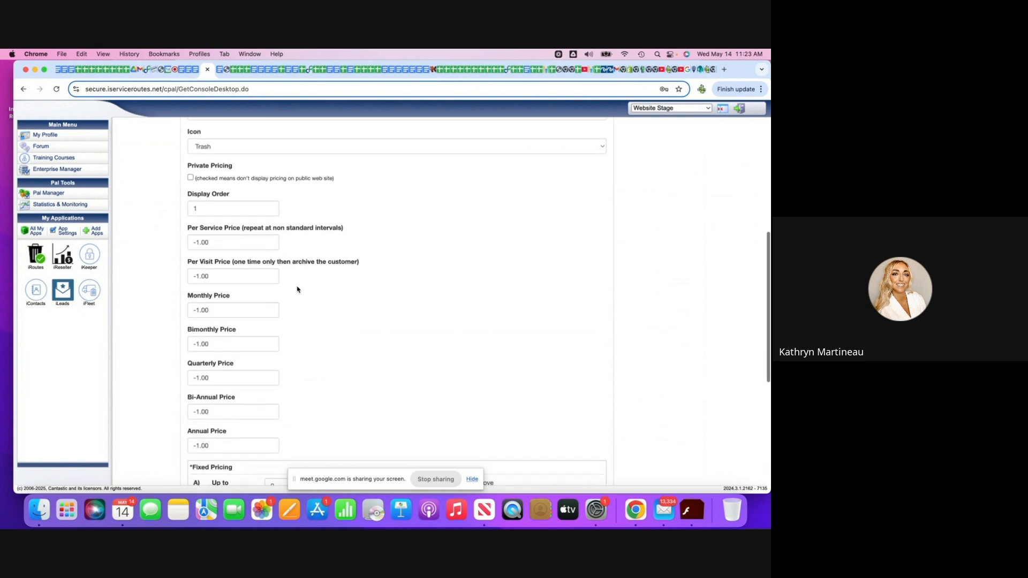
{"action": "scroll", "coordinate": [298, 290], "scroll_direction": "down", "scroll_amount": 1}
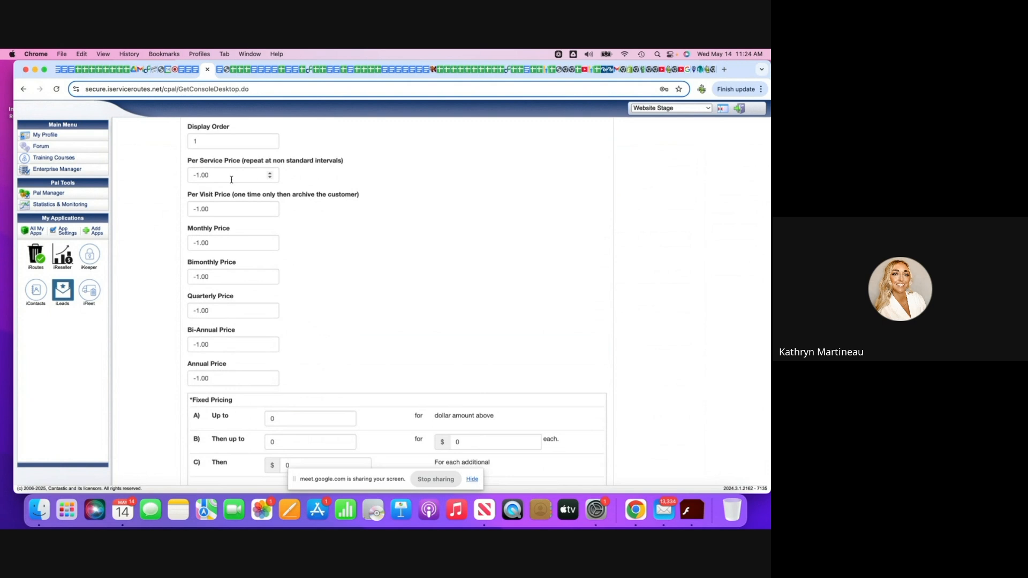
{"action": "left_click", "coordinate": [230, 242]}
{"action": "key", "text": "BackSpace"}
{"action": "key", "text": "BackSpace"}
{"action": "key", "text": "BackSpace"}
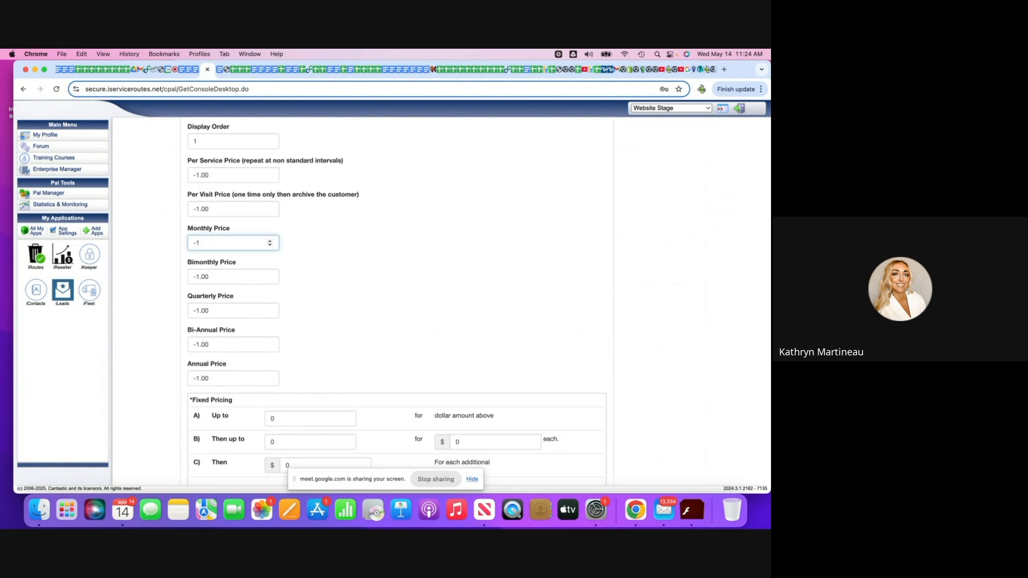
{"action": "key", "text": "BackSpace"}
{"action": "key", "text": "BackSpace"}
{"action": "type", "text": "254"}
Set fixed pricing tier A to cover up to 2 for the dollar amount above.
{"action": "left_click", "coordinate": [285, 418]}
{"action": "key", "text": "BackSpace"}
{"action": "type", "text": "2"}
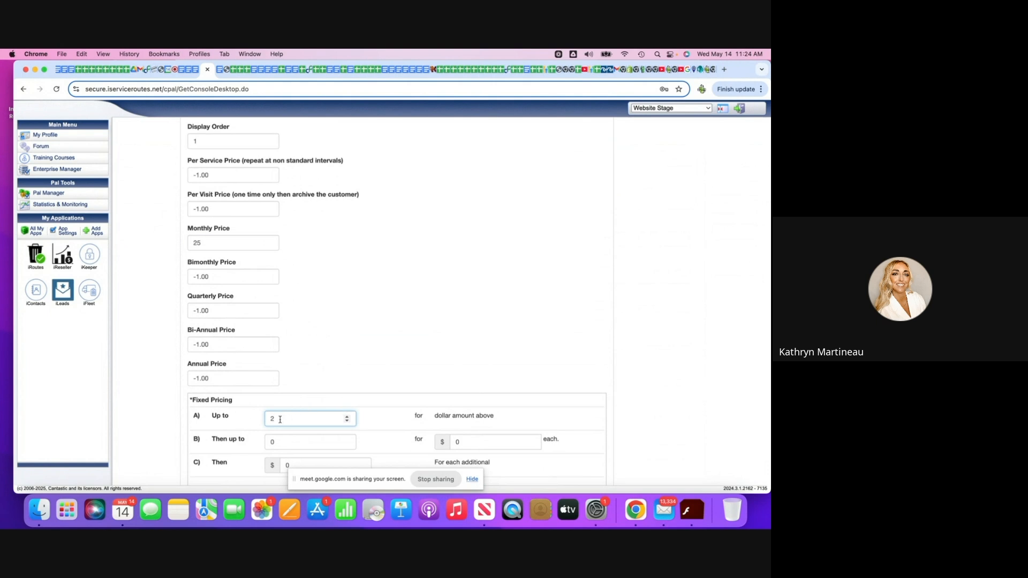
Set fixed pricing tier C of the Monthly service to $10 for each additional.
{"action": "scroll", "coordinate": [280, 420], "scroll_direction": "down", "scroll_amount": 2}
{"action": "scroll", "coordinate": [280, 420], "scroll_direction": "down", "scroll_amount": 4}
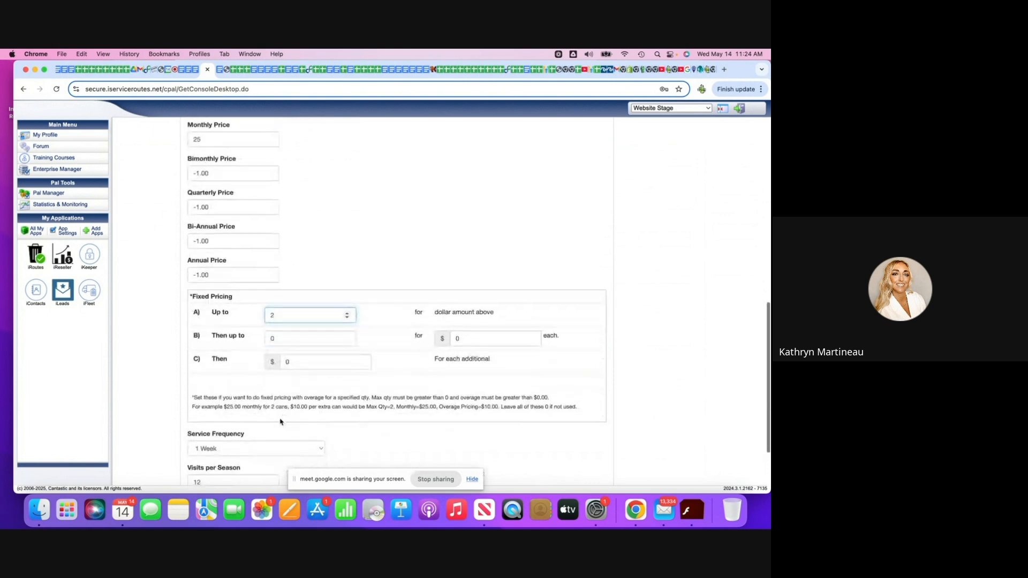
{"action": "left_click", "coordinate": [299, 359]}
{"action": "key", "text": "BackSpace"}
{"action": "type", "text": "10"}
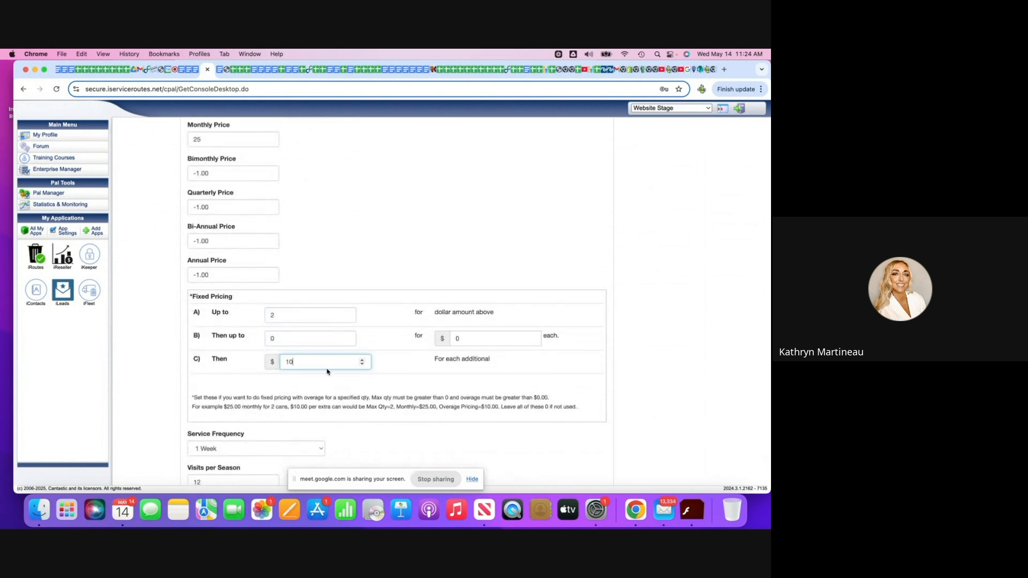
{"action": "scroll", "coordinate": [327, 370], "scroll_direction": "down", "scroll_amount": 1}
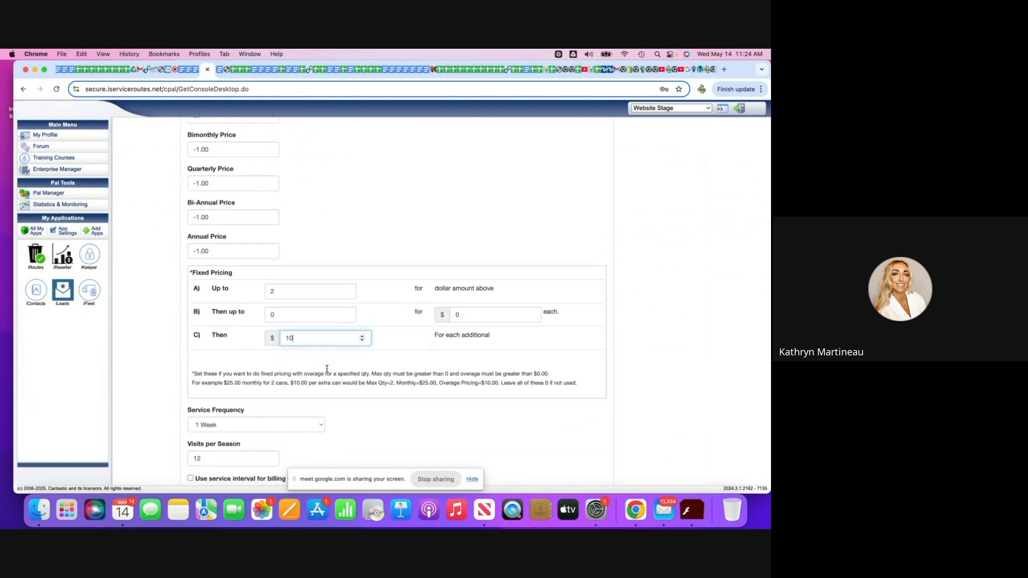
Set fixed pricing tier A to cover up to 1 and tier B to cover up to 2.
{"action": "scroll", "coordinate": [332, 426], "scroll_direction": "up", "scroll_amount": 4}
{"action": "left_click", "coordinate": [292, 394]}
{"action": "key", "text": "BackSpace"}
{"action": "type", "text": "1"}
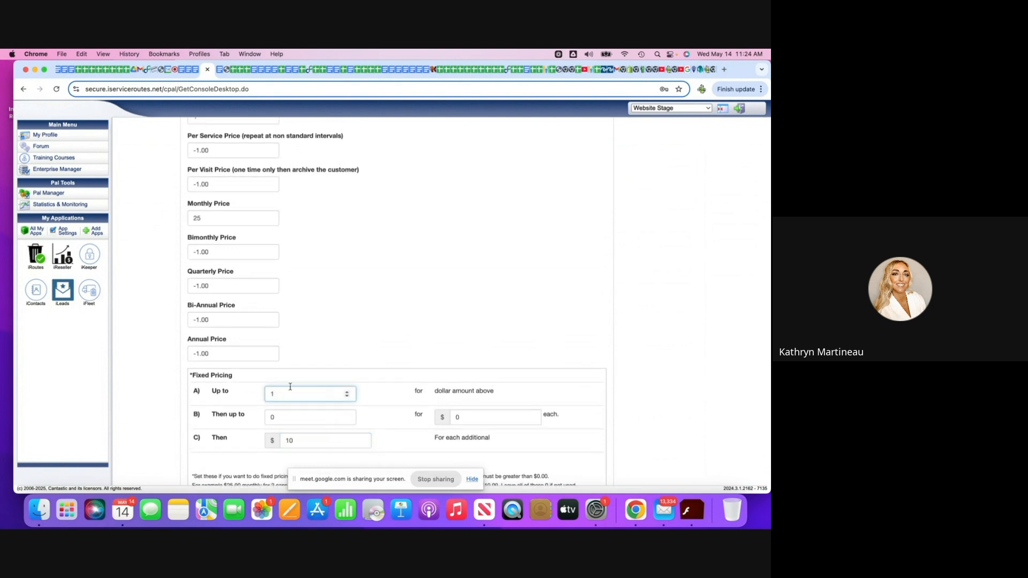
{"action": "left_click", "coordinate": [303, 418]}
{"action": "key", "text": "BackSpace"}
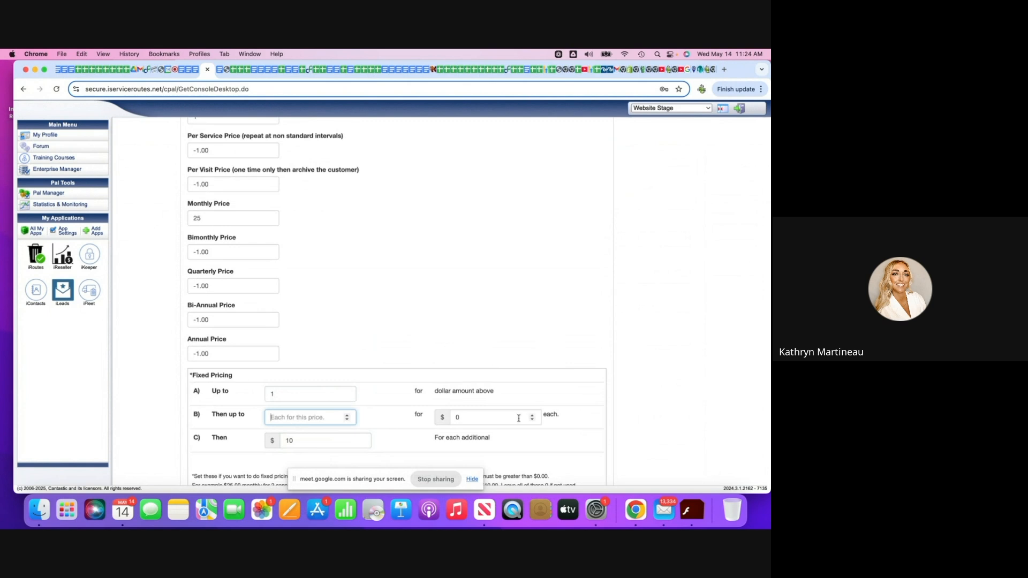
{"action": "type", "text": "2"}
{"action": "left_click", "coordinate": [475, 421]}
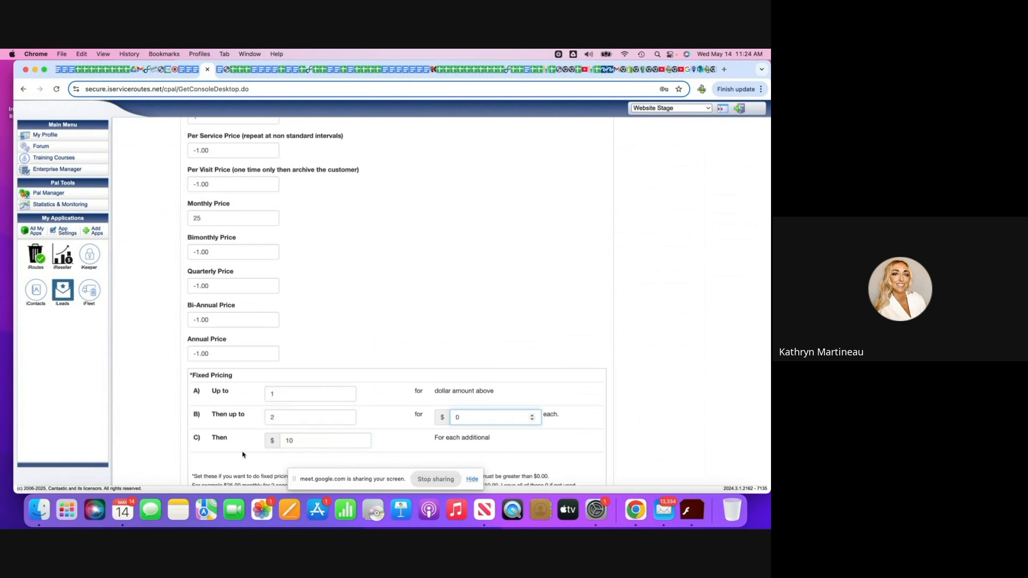
Set fixed pricing tier C to $5 for each additional and tier B's price to $10 each.
{"action": "left_click", "coordinate": [302, 440]}
{"action": "key", "text": "BackSpace"}
{"action": "key", "text": "BackSpace"}
{"action": "type", "text": "5"}
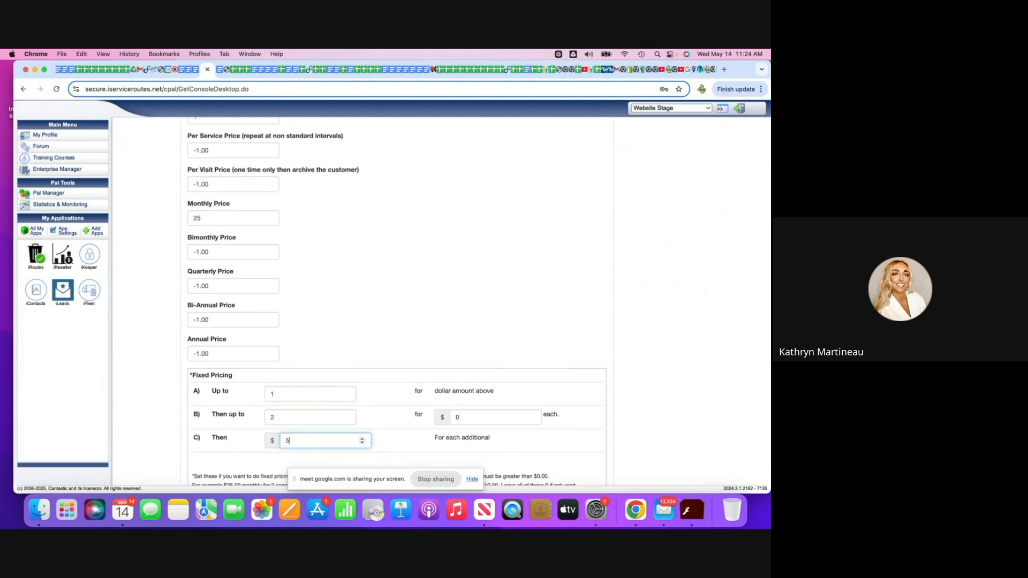
{"action": "left_click", "coordinate": [500, 413]}
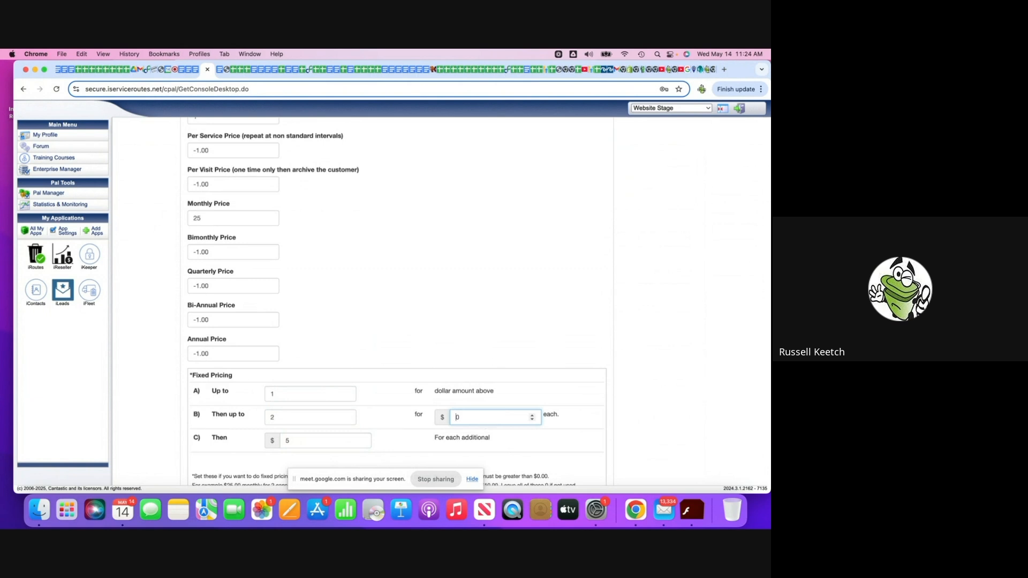
{"action": "type", "text": "1"}
{"action": "left_click", "coordinate": [586, 369]}
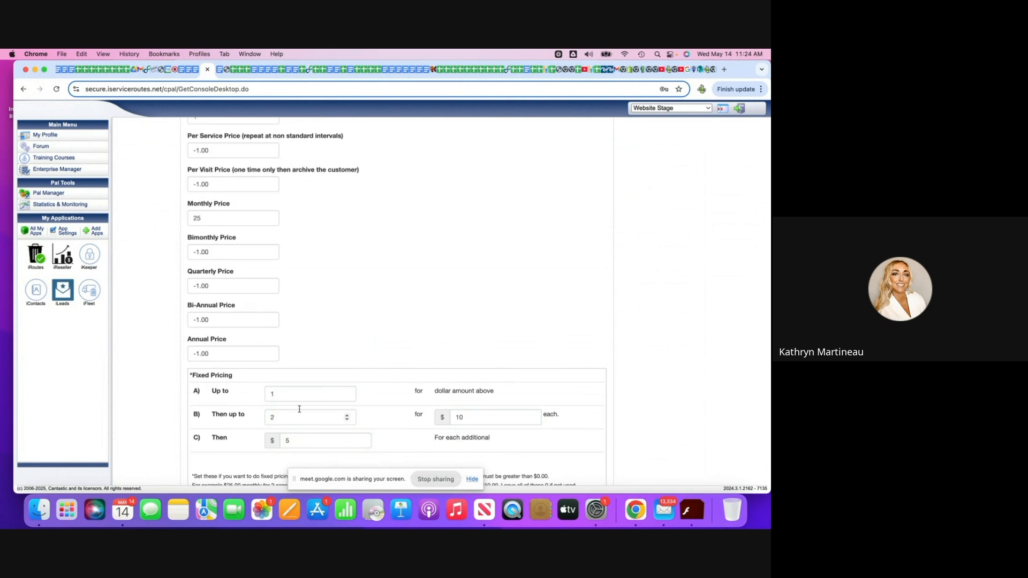
Change the quantity covered by fixed pricing tier B to 1.
{"action": "left_click", "coordinate": [285, 417]}
{"action": "key", "text": "BackSpace"}
{"action": "type", "text": "1"}
Set the Monthly service's frequency to 4 Weeks (Monthly) and its visits per season to 13.
{"action": "scroll", "coordinate": [305, 451], "scroll_direction": "down", "scroll_amount": 3}
{"action": "scroll", "coordinate": [306, 451], "scroll_direction": "down", "scroll_amount": 3}
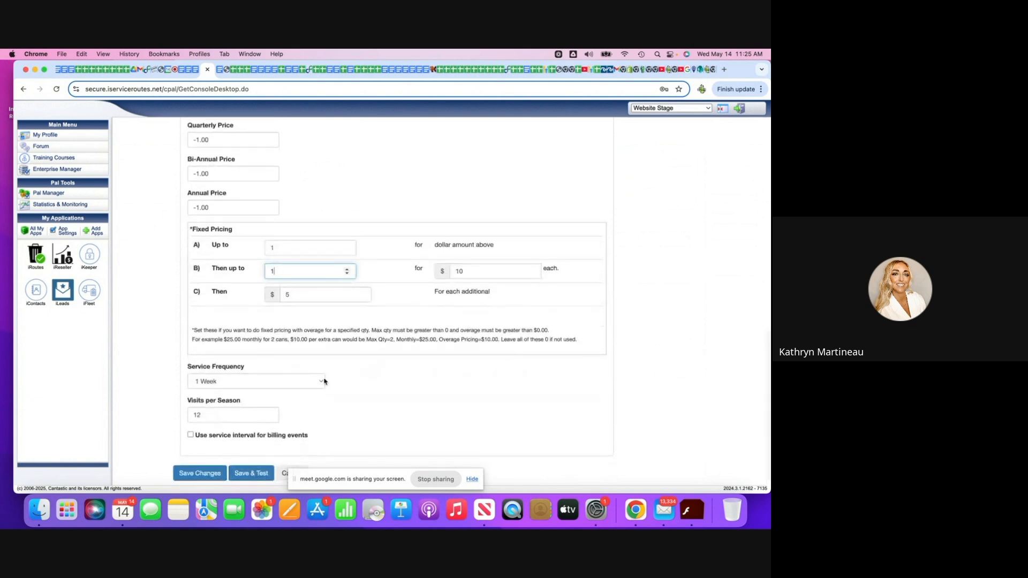
{"action": "left_click", "coordinate": [323, 381]}
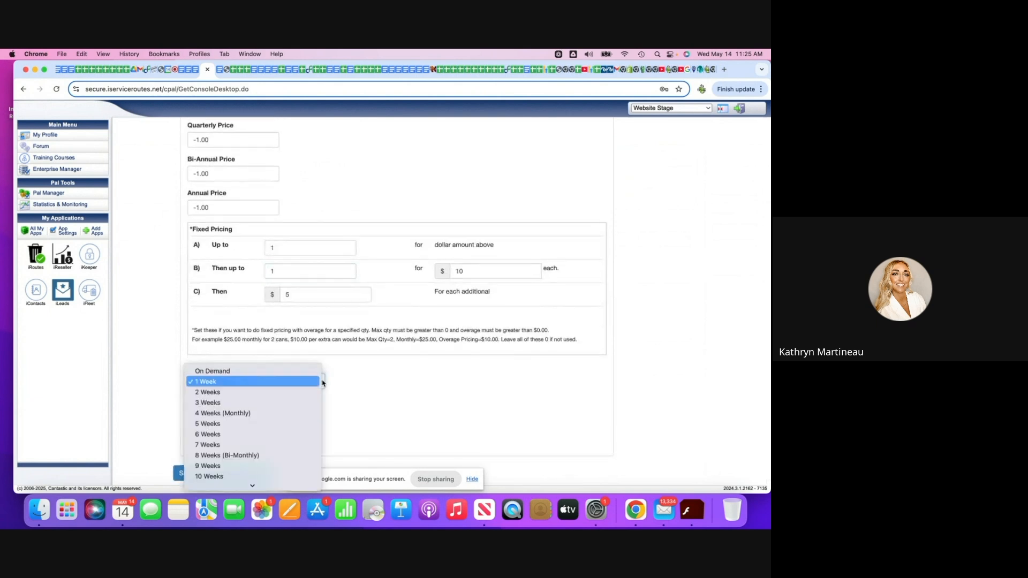
{"action": "left_click", "coordinate": [316, 414]}
{"action": "scroll", "coordinate": [270, 440], "scroll_direction": "down", "scroll_amount": 1}
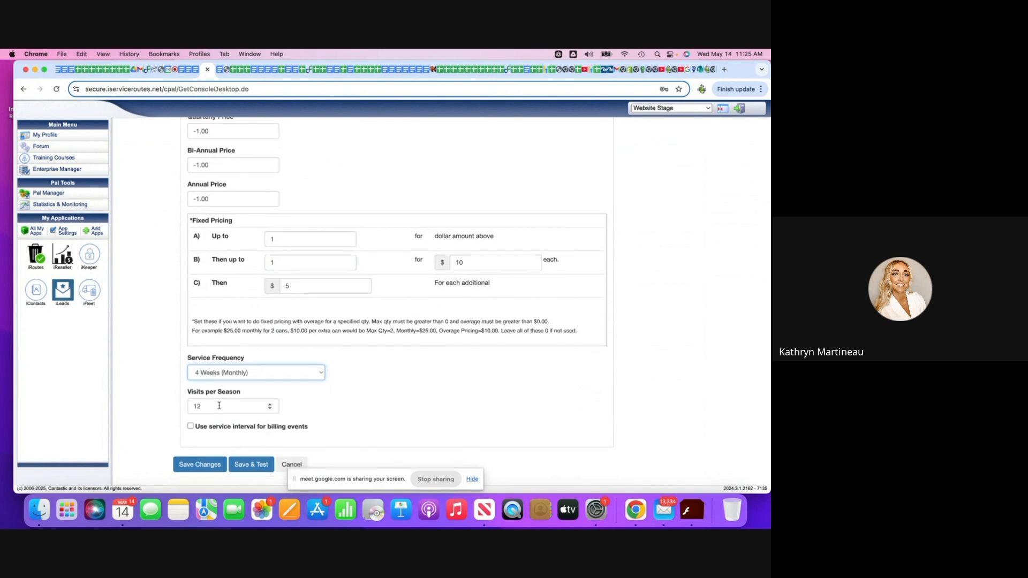
{"action": "left_click", "coordinate": [269, 411]}
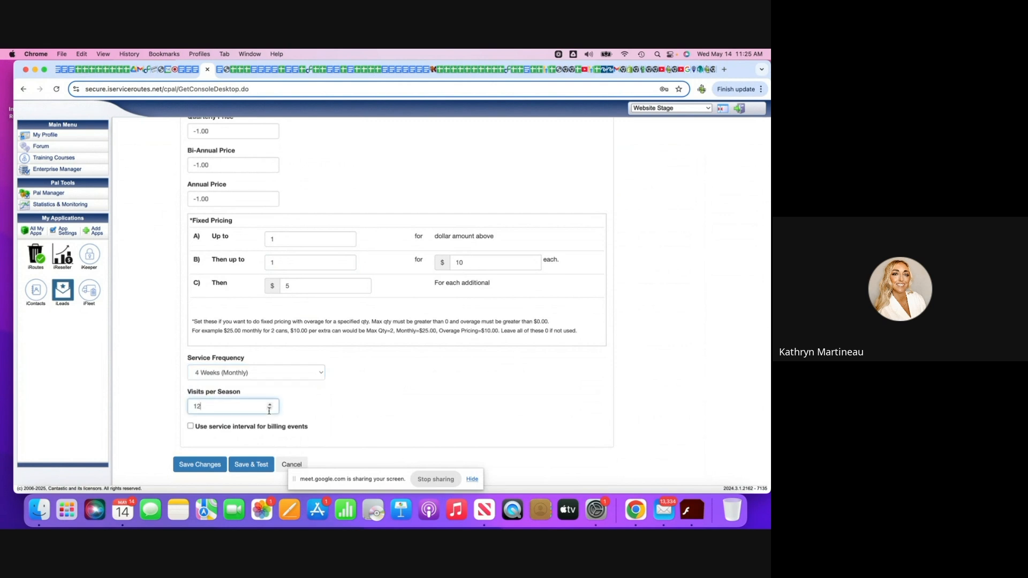
{"action": "key", "text": "BackSpace"}
{"action": "key", "text": "BackSpace"}
{"action": "type", "text": "8"}
{"action": "left_click", "coordinate": [270, 406]}
Enable the service interval for billing events and save the Monthly pricing.
{"action": "left_click", "coordinate": [190, 426]}
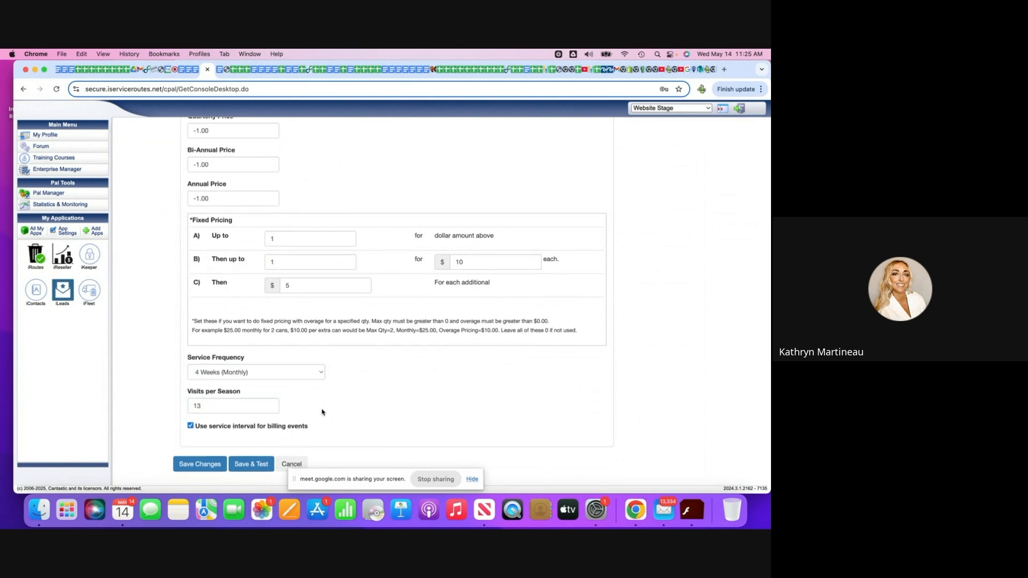
{"action": "left_click", "coordinate": [198, 464]}
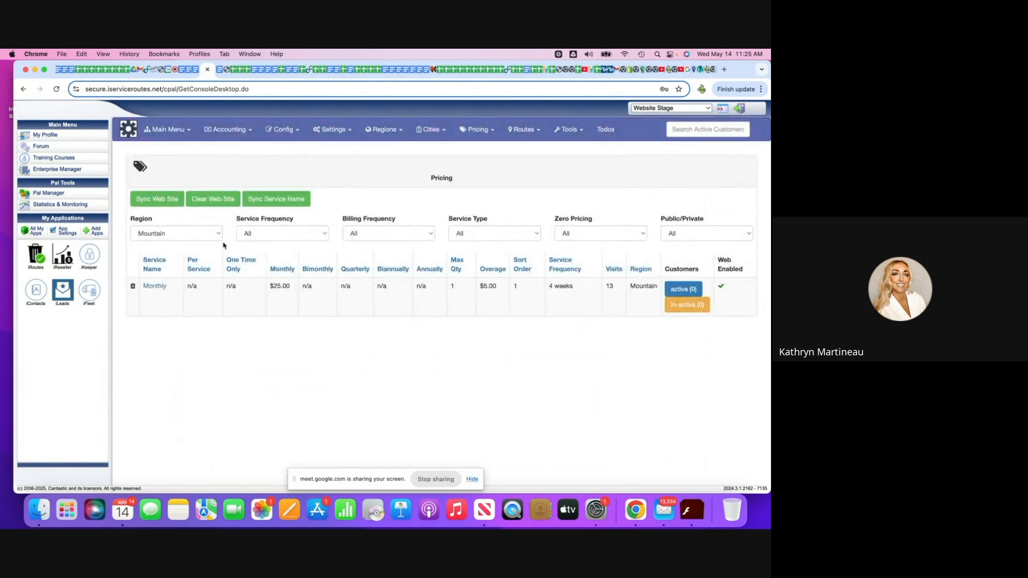
Start another pricing entry for the Mountain region with the service name One Time.
{"action": "left_click", "coordinate": [479, 129]}
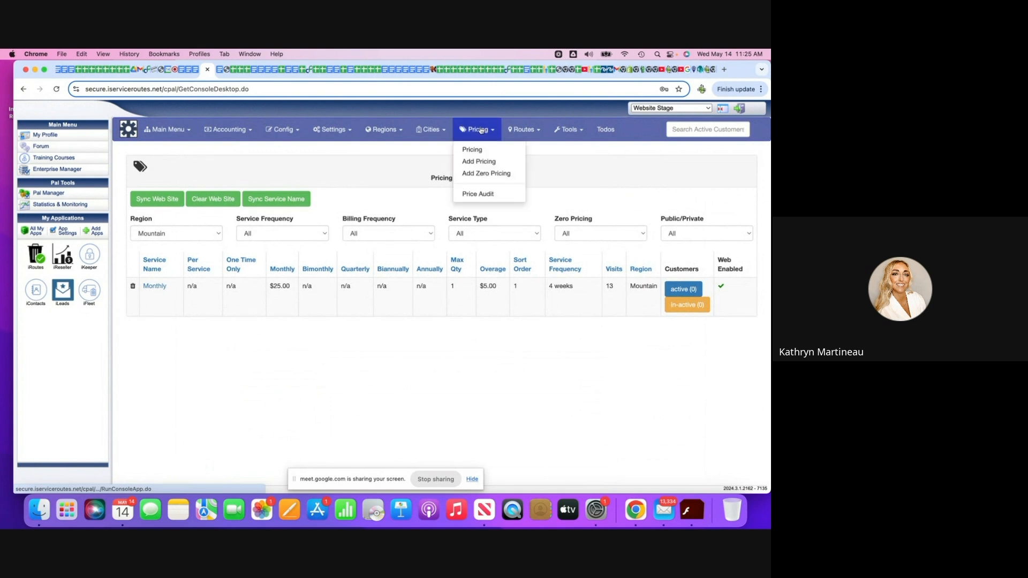
{"action": "left_click", "coordinate": [472, 161]}
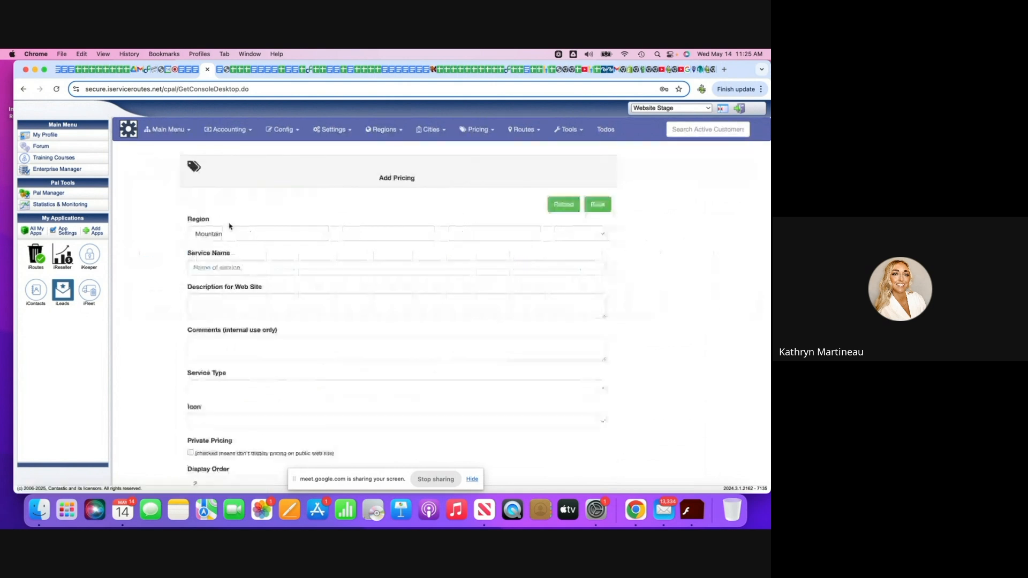
{"action": "left_click", "coordinate": [219, 268]}
{"action": "type", "text": "One Time"}
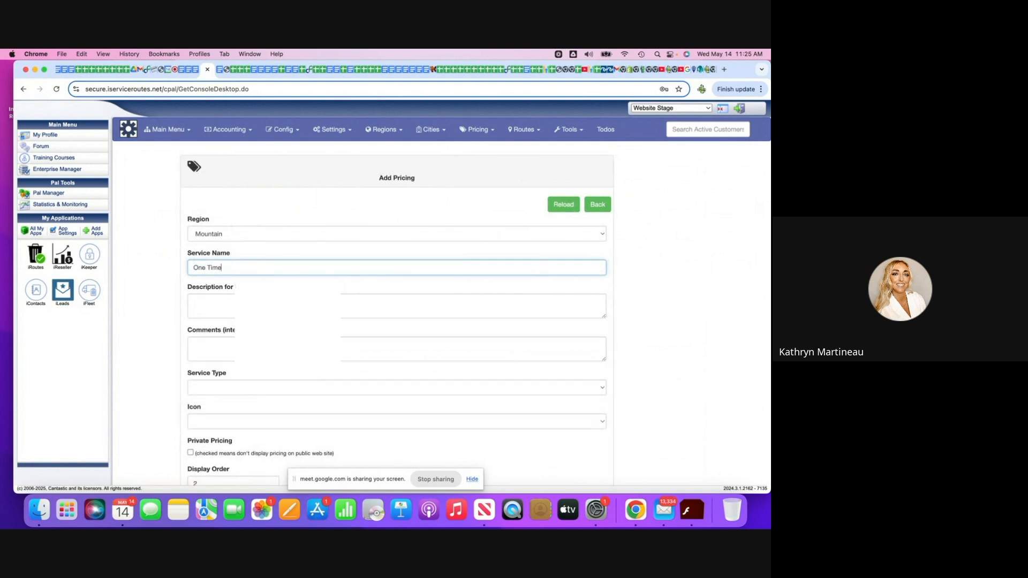
Set the One Time pricing's service type to Can Cleaning and its icon to Trash.
{"action": "scroll", "coordinate": [236, 316], "scroll_direction": "down", "scroll_amount": 3}
{"action": "left_click", "coordinate": [338, 312]}
{"action": "left_click", "coordinate": [602, 305]}
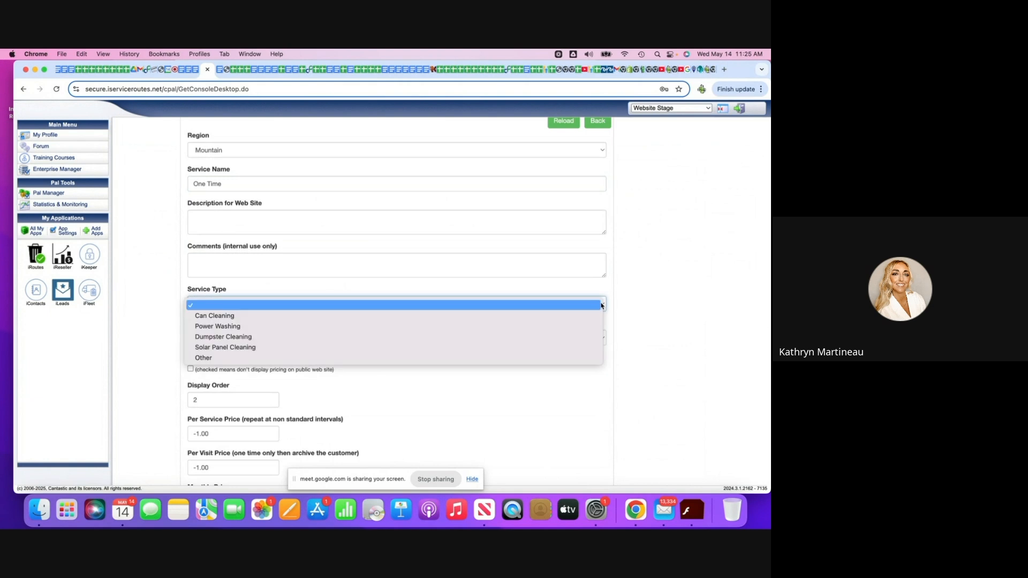
{"action": "left_click", "coordinate": [411, 320]}
{"action": "left_click", "coordinate": [588, 337]}
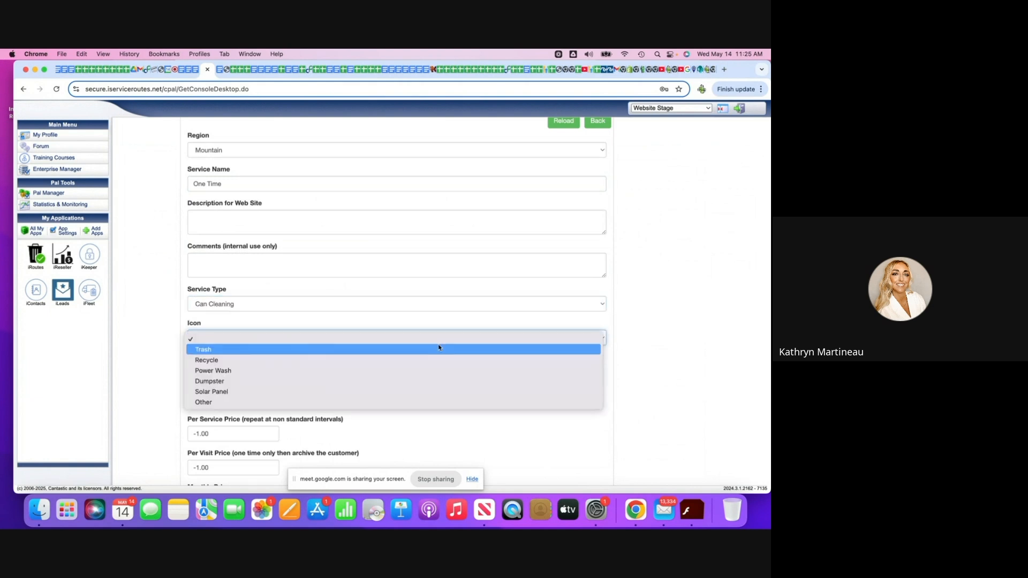
{"action": "left_click", "coordinate": [428, 348]}
Set the per visit price of the One Time service to 45.
{"action": "scroll", "coordinate": [213, 404], "scroll_direction": "down", "scroll_amount": 7}
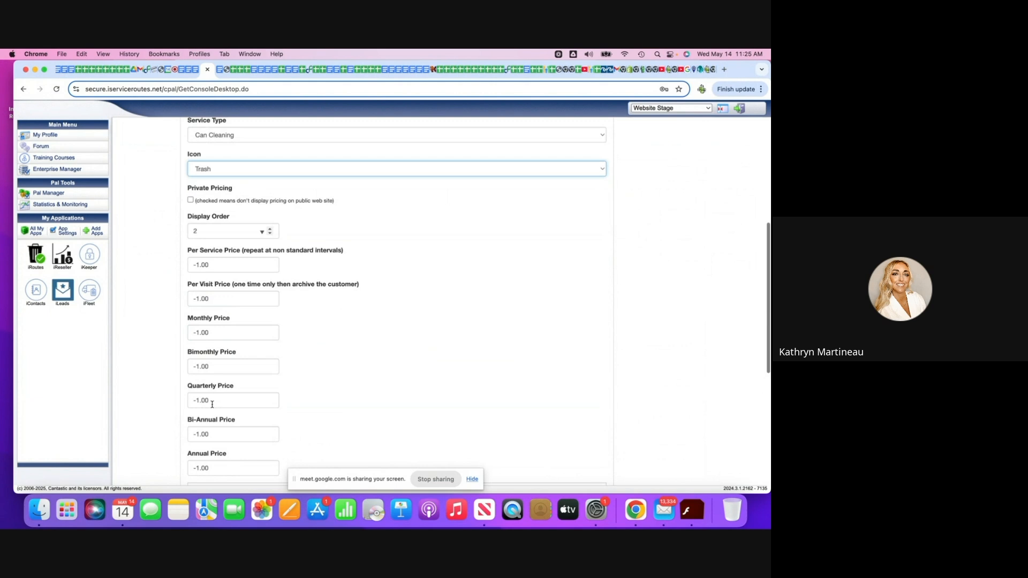
{"action": "scroll", "coordinate": [224, 339], "scroll_direction": "down", "scroll_amount": 2}
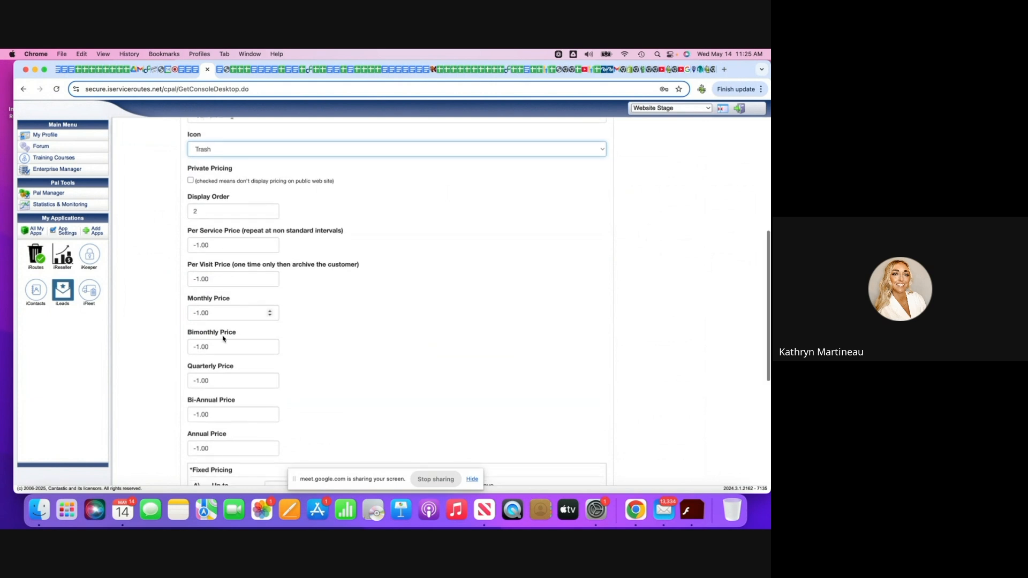
{"action": "left_click_drag", "start_coordinate": [217, 268], "coordinate": [147, 271]}
{"action": "key", "text": "BackSpace"}
{"action": "type", "text": "45"}
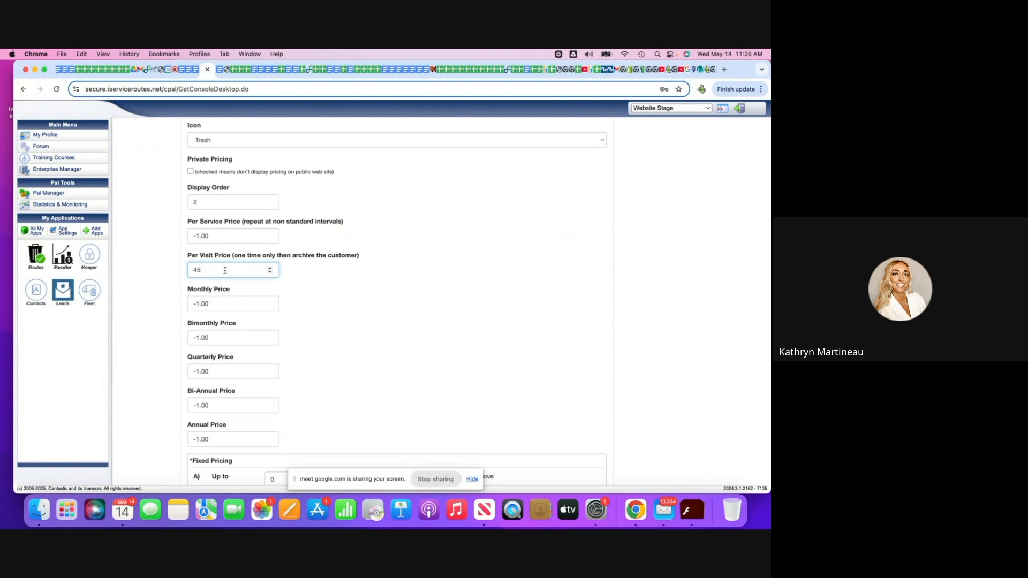
Set the One Time service's frequency to On Demand and its visits per season to 1.
{"action": "scroll", "coordinate": [225, 271], "scroll_direction": "down", "scroll_amount": 1}
{"action": "scroll", "coordinate": [225, 271], "scroll_direction": "down", "scroll_amount": 8}
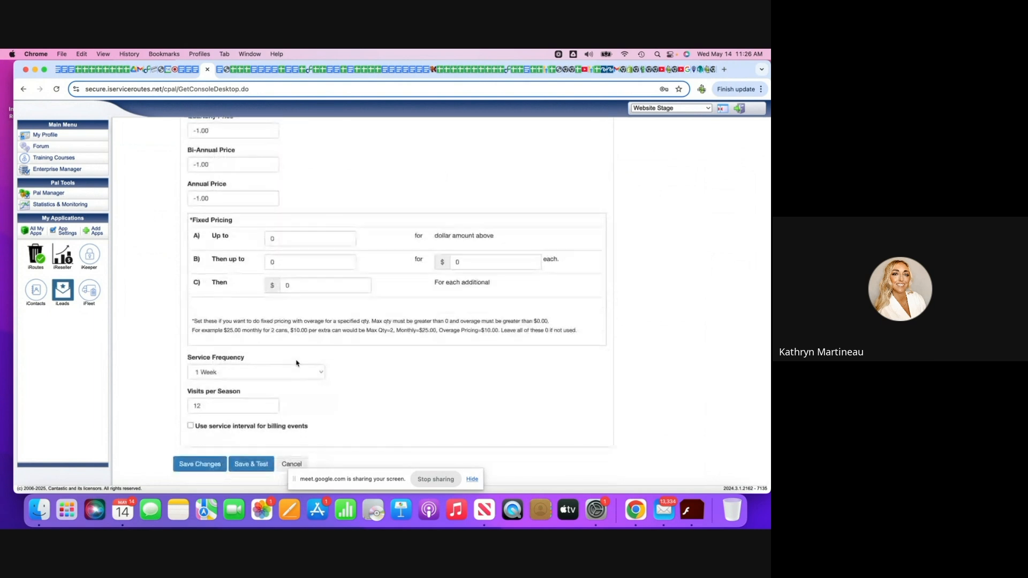
{"action": "left_click", "coordinate": [321, 373]}
{"action": "left_click", "coordinate": [316, 362]}
{"action": "left_click", "coordinate": [214, 407]}
{"action": "key", "text": "BackSpace"}
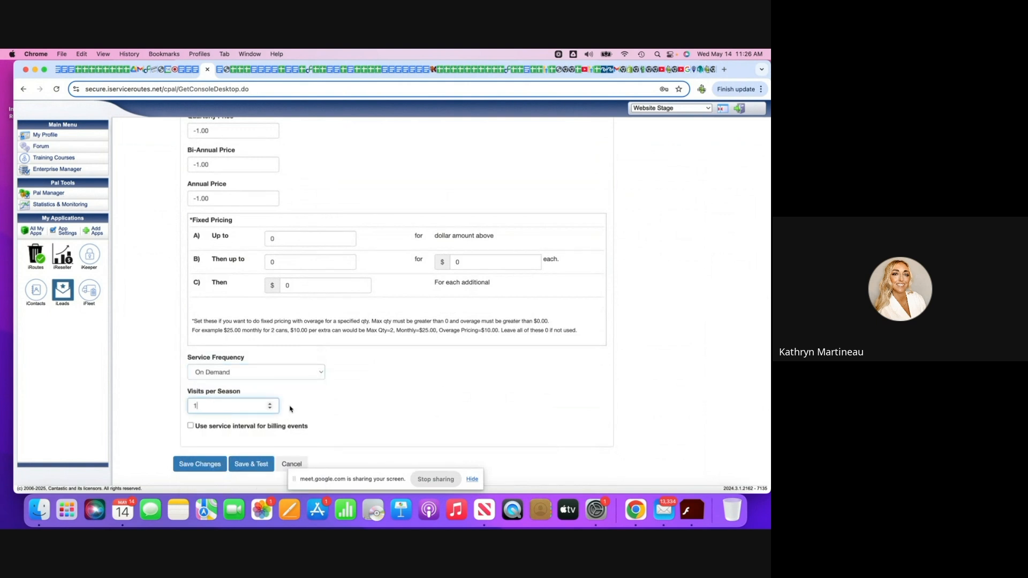
Save the One Time pricing and sync the Mountain region's pricing to the web site.
{"action": "left_click", "coordinate": [205, 464]}
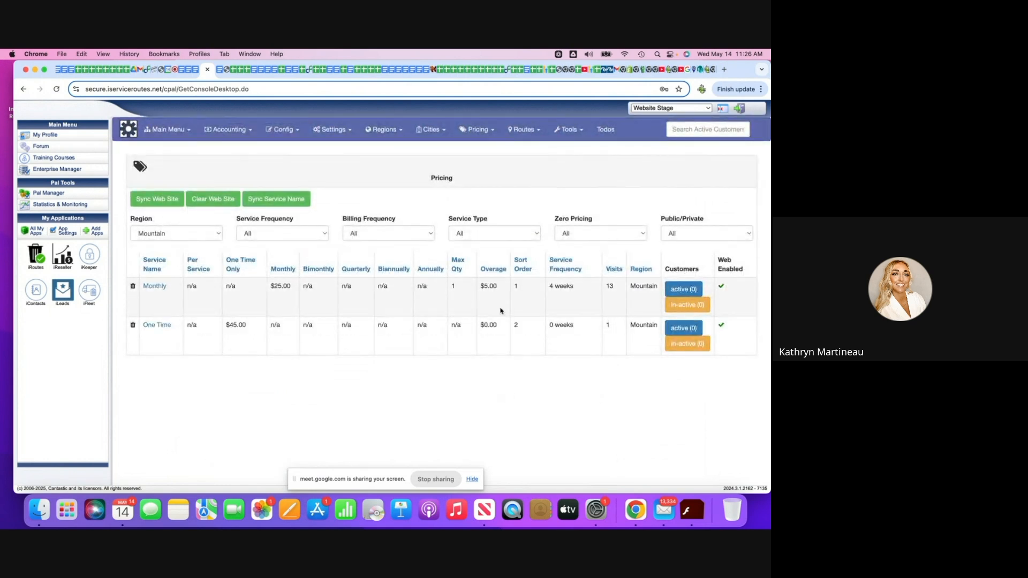
{"action": "left_click", "coordinate": [181, 200]}
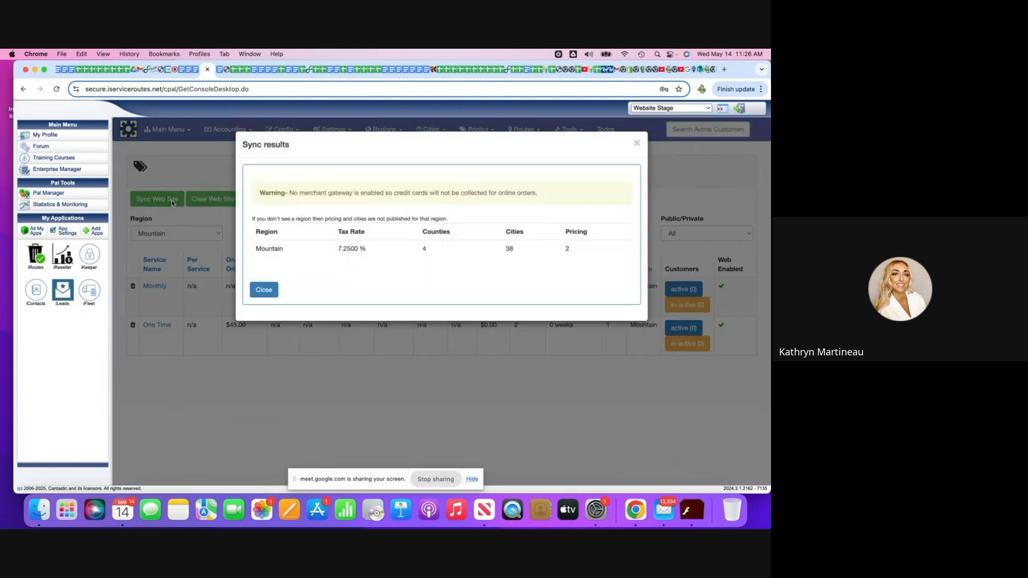
{"action": "left_click", "coordinate": [262, 289]}
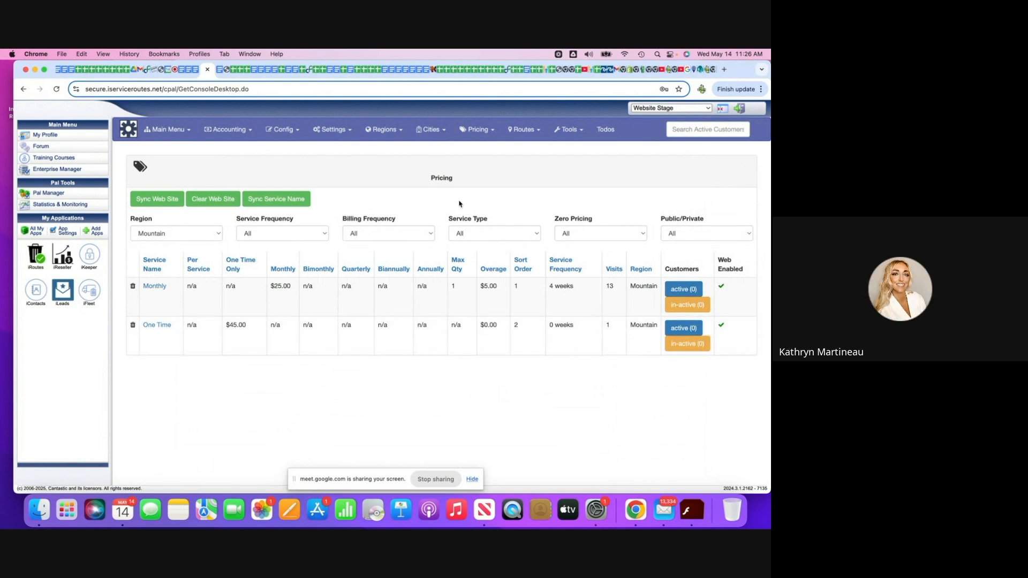
Switch to the service application's Service Routes and start adding a new route.
{"action": "left_click", "coordinate": [524, 129]}
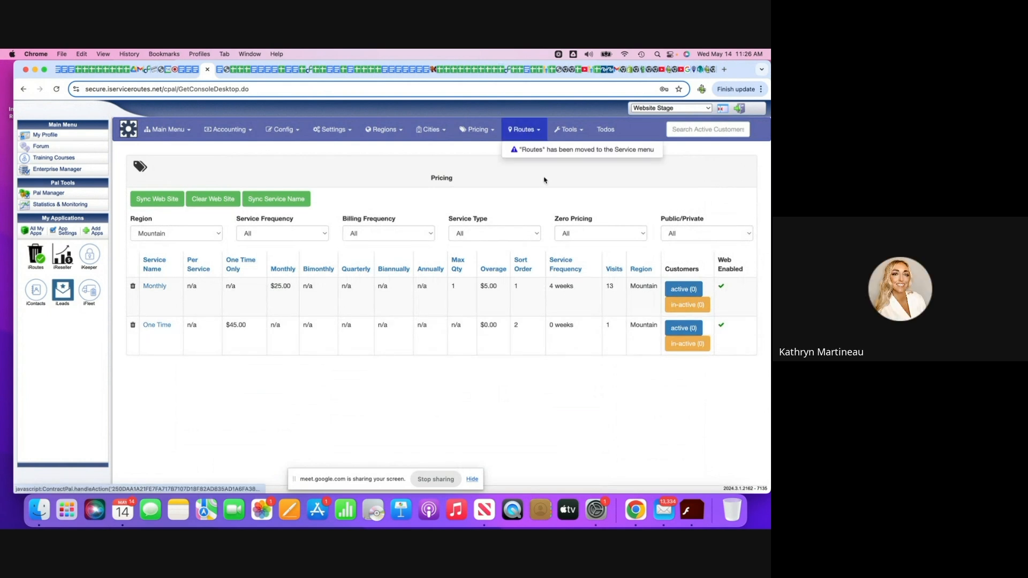
{"action": "left_click", "coordinate": [530, 150]}
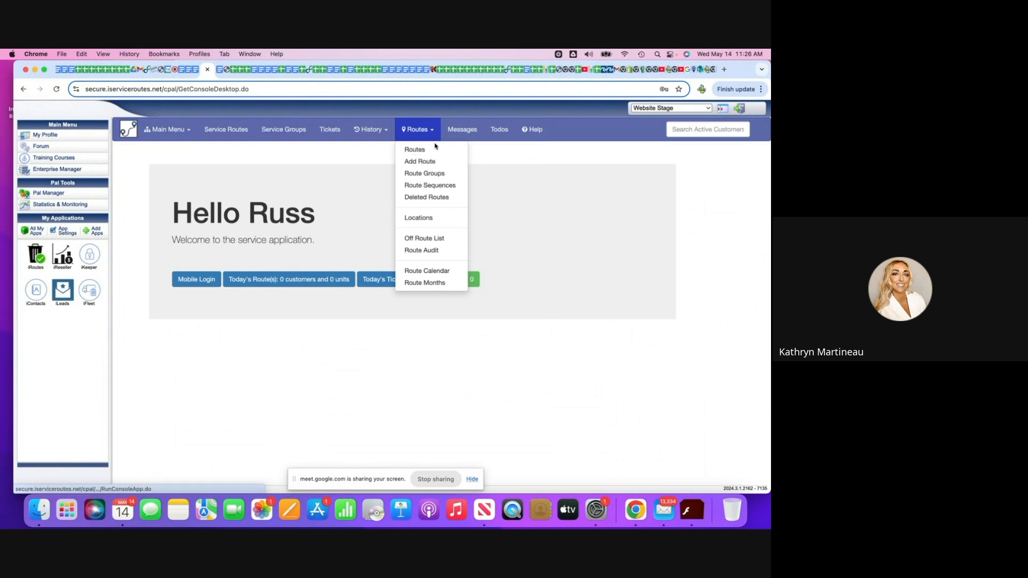
{"action": "left_click", "coordinate": [227, 133]}
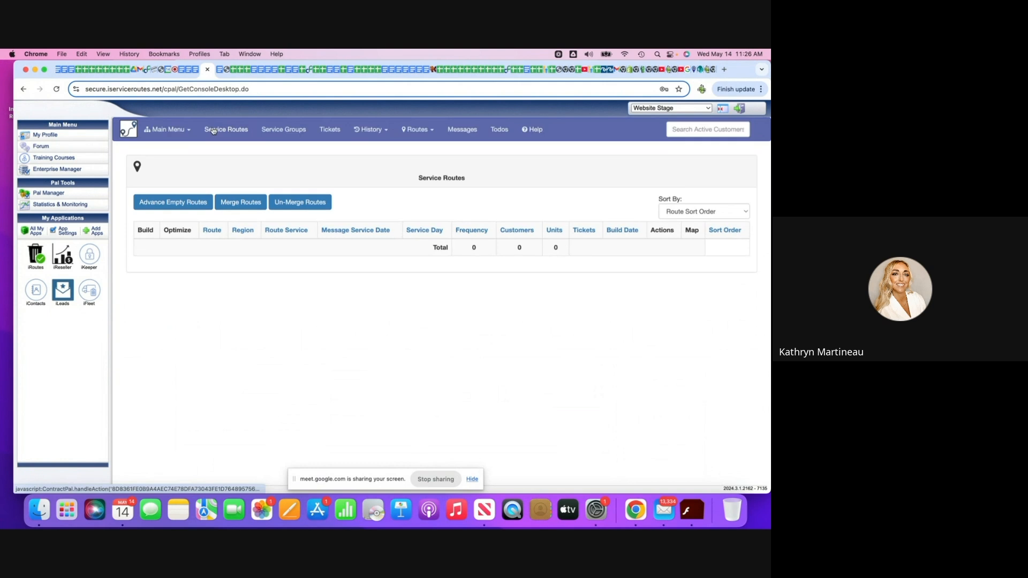
{"action": "left_click", "coordinate": [413, 130]}
{"action": "left_click", "coordinate": [418, 161]}
Name the new route W1M and assign it to the week 1 route group.
{"action": "left_click", "coordinate": [270, 184]}
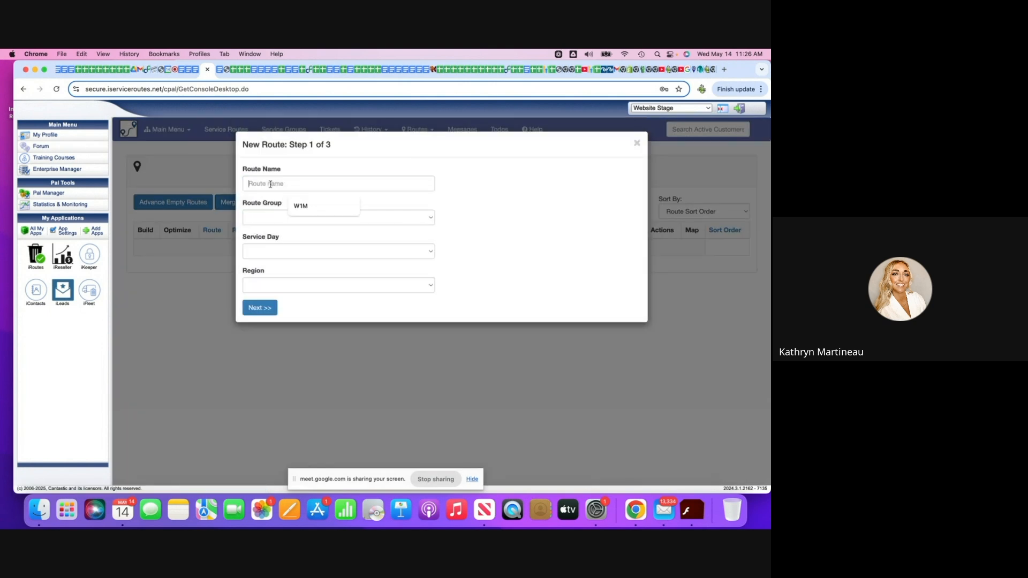
{"action": "left_click", "coordinate": [314, 208]}
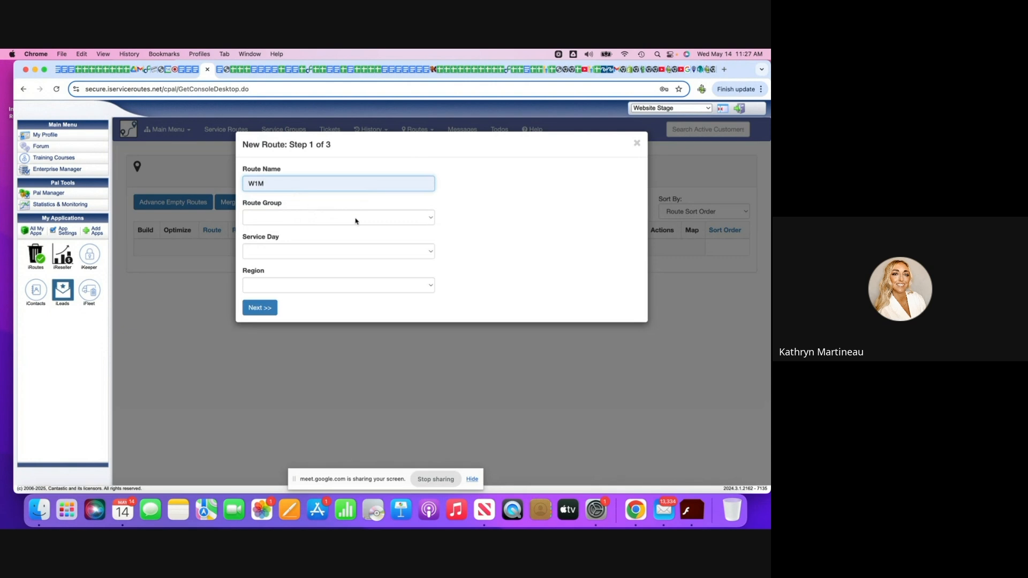
{"action": "left_click", "coordinate": [434, 221]}
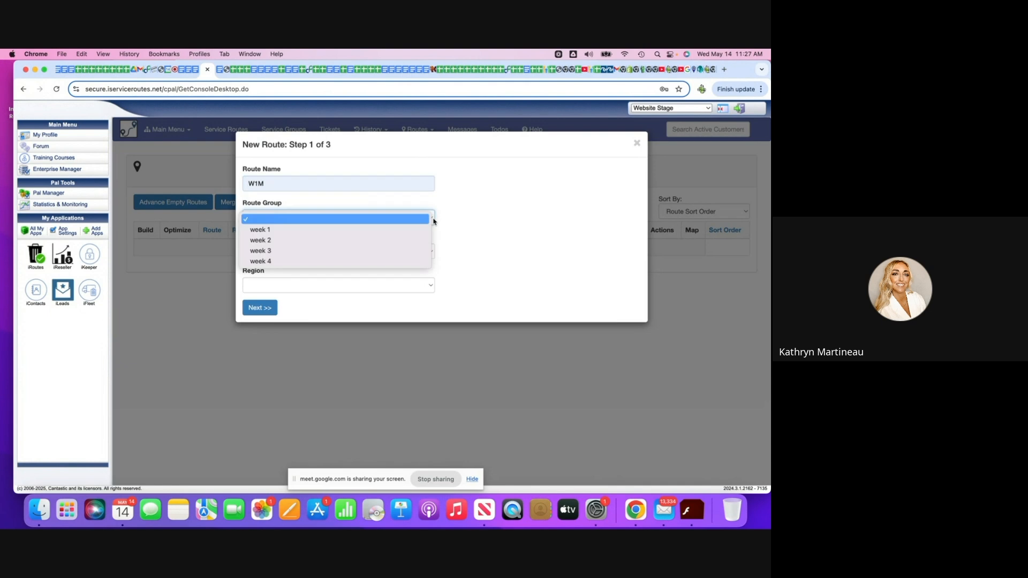
{"action": "left_click", "coordinate": [432, 232]}
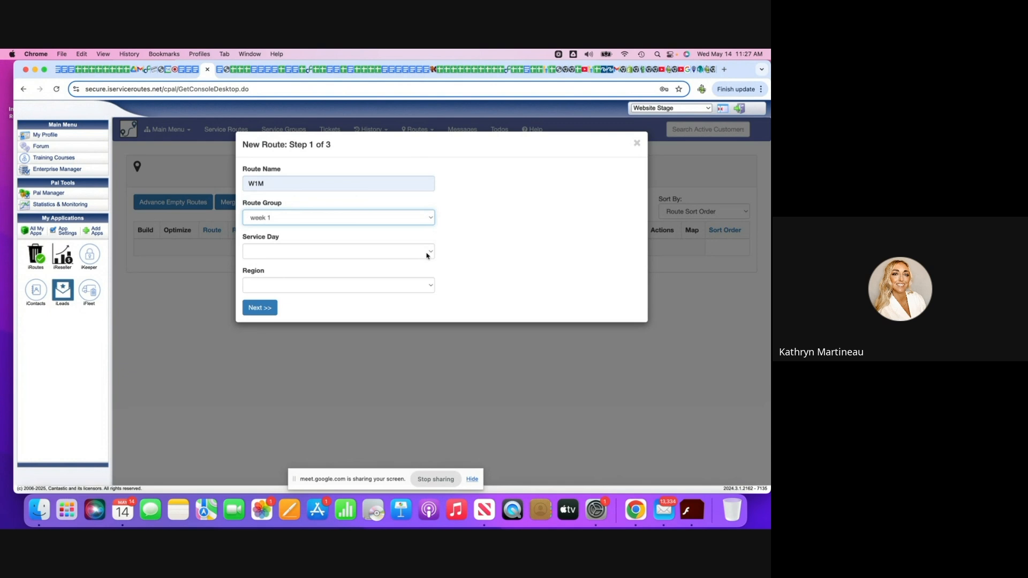
Set the new route's service day to Monday and its region to Mountain, and continue to the schedule settings.
{"action": "left_click", "coordinate": [433, 253]}
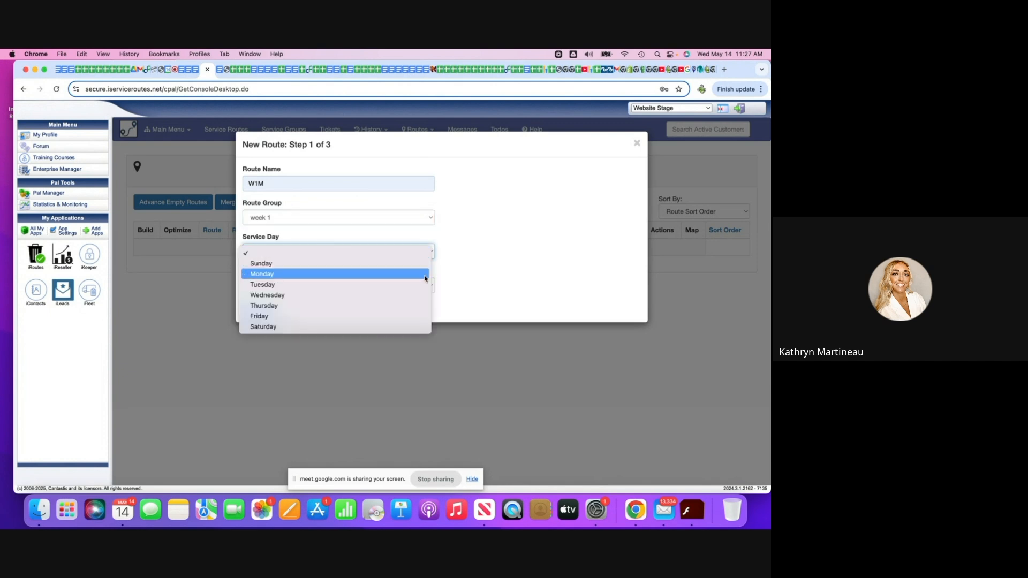
{"action": "left_click", "coordinate": [415, 274]}
{"action": "left_click", "coordinate": [414, 283]}
{"action": "left_click", "coordinate": [300, 295]}
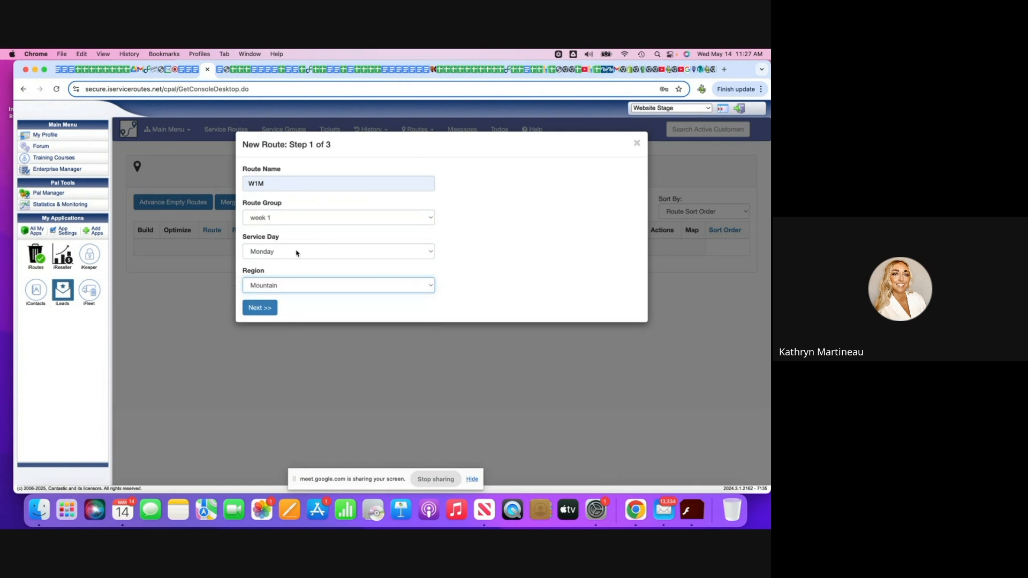
{"action": "left_click", "coordinate": [262, 309]}
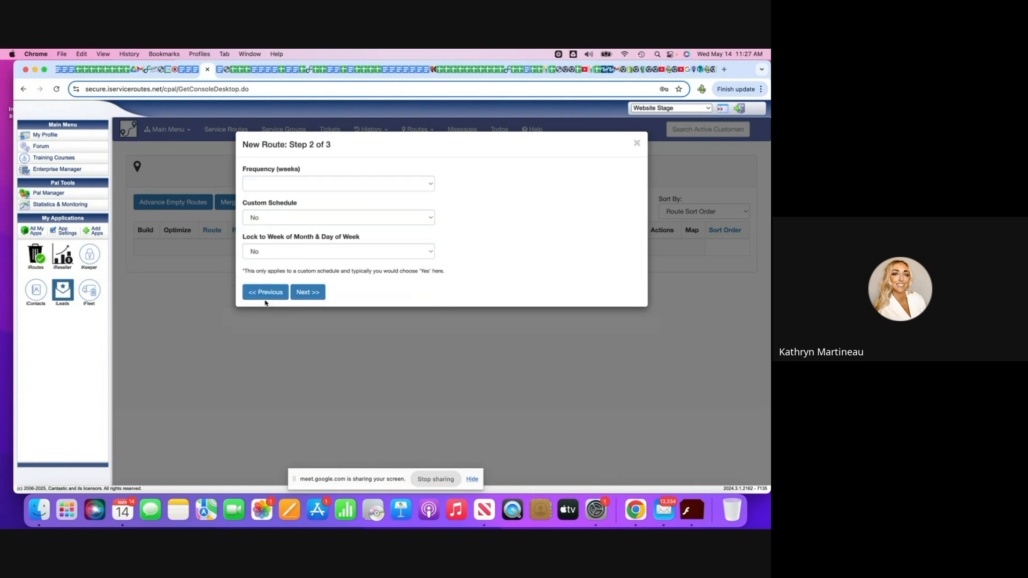
Give the W1M route a 4 Weeks (Monthly) frequency and a next route date of 05/19/2025, and finish creating it.
{"action": "left_click", "coordinate": [429, 187]}
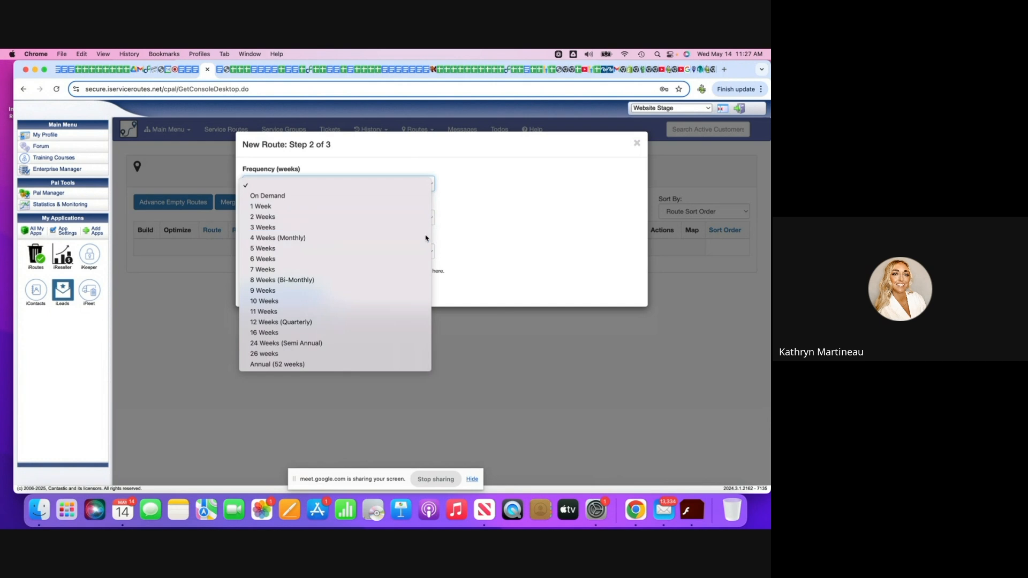
{"action": "left_click", "coordinate": [426, 238]}
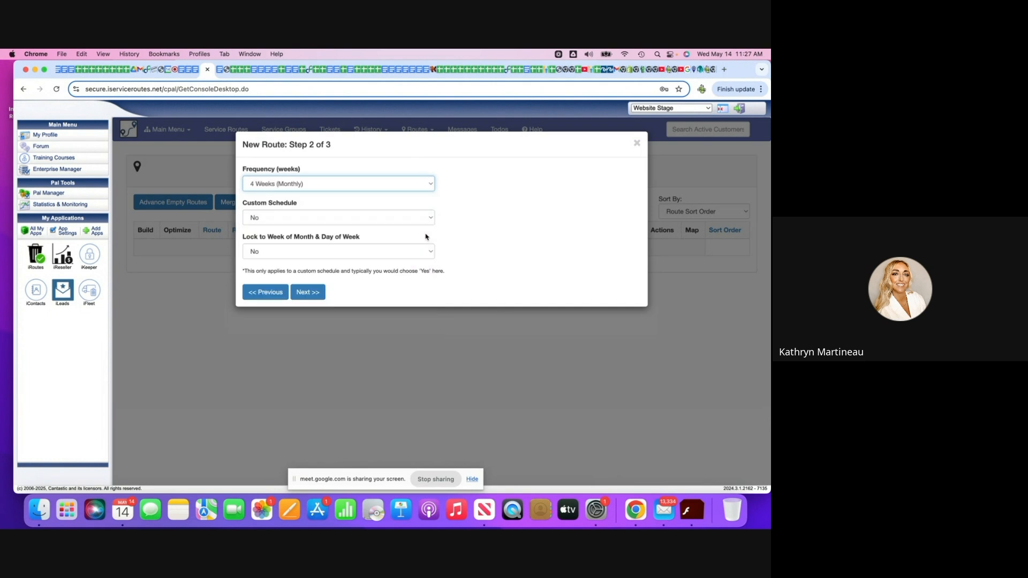
{"action": "left_click", "coordinate": [306, 293]}
{"action": "left_click", "coordinate": [421, 187]}
{"action": "left_click", "coordinate": [423, 185]}
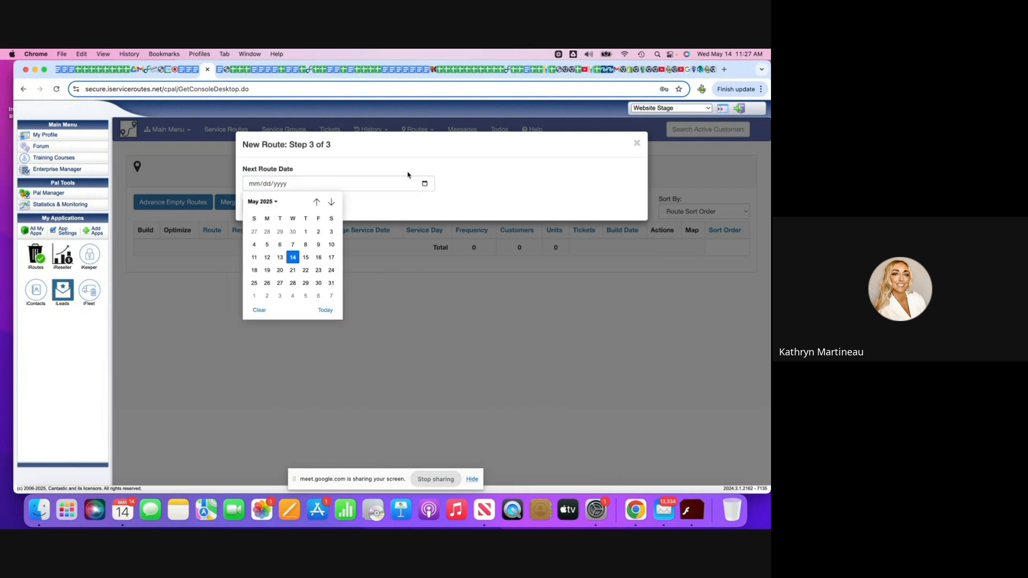
{"action": "left_click", "coordinate": [266, 271]}
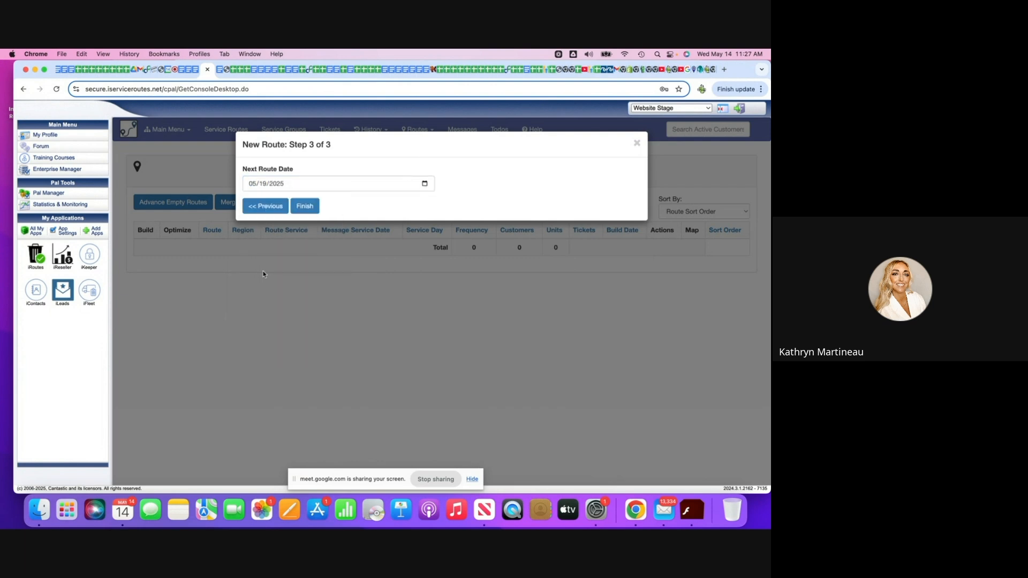
{"action": "left_click", "coordinate": [310, 206]}
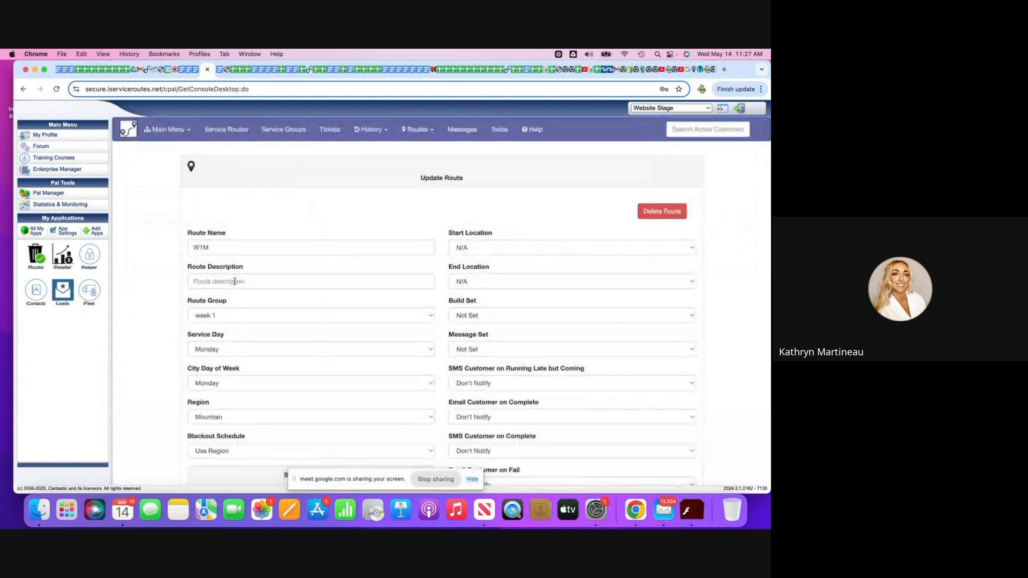
Try Tuesday as the W1M route's service day and set it back to Monday.
{"action": "left_click", "coordinate": [422, 127]}
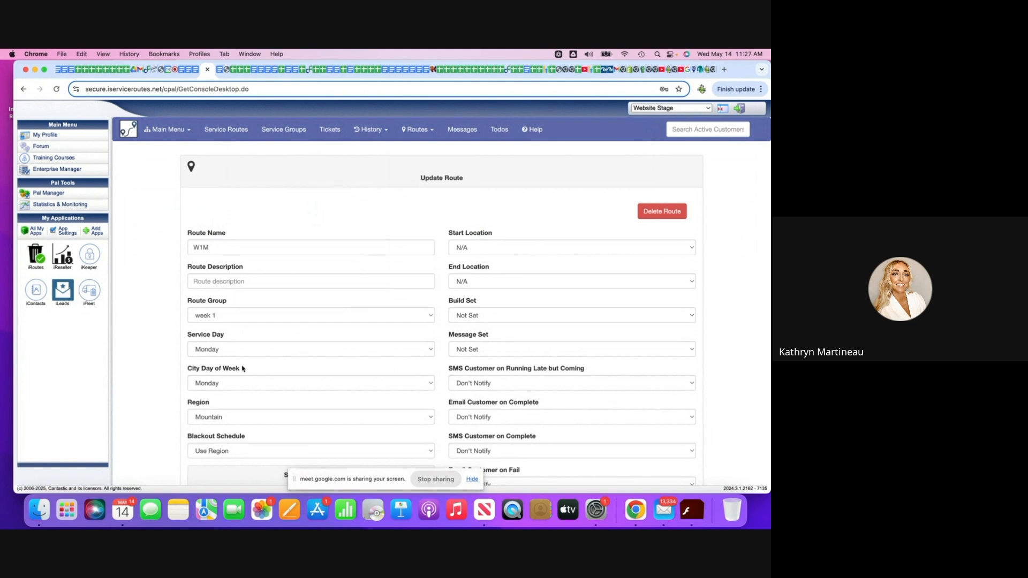
{"action": "left_click", "coordinate": [430, 350]}
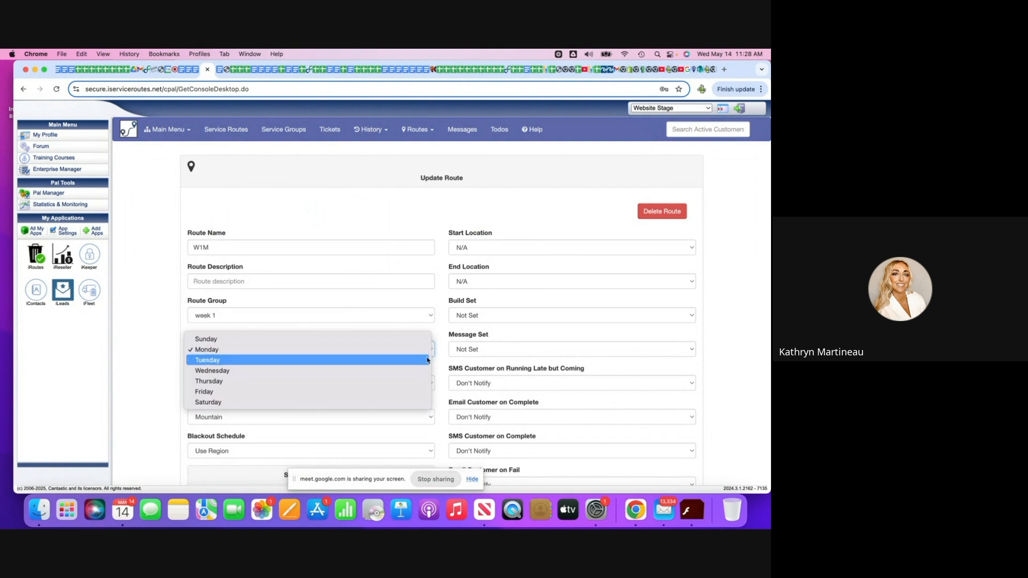
{"action": "left_click", "coordinate": [427, 361]}
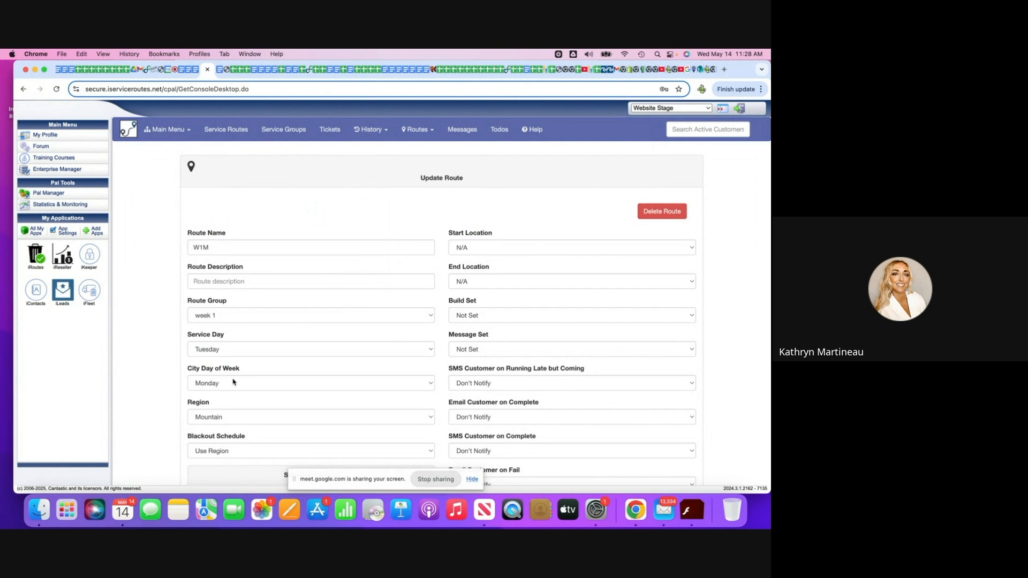
{"action": "left_click", "coordinate": [432, 350]}
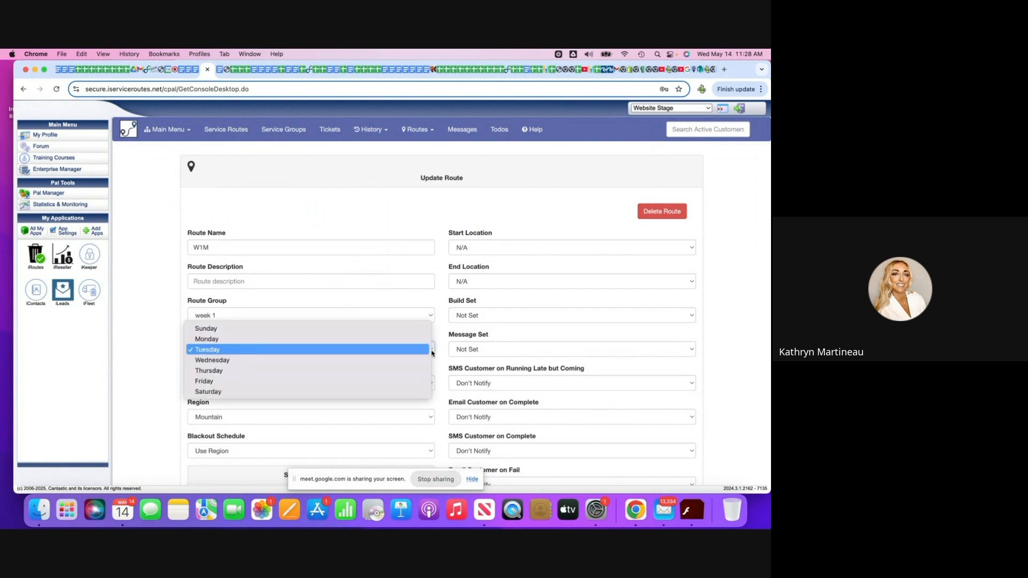
{"action": "left_click", "coordinate": [427, 339]}
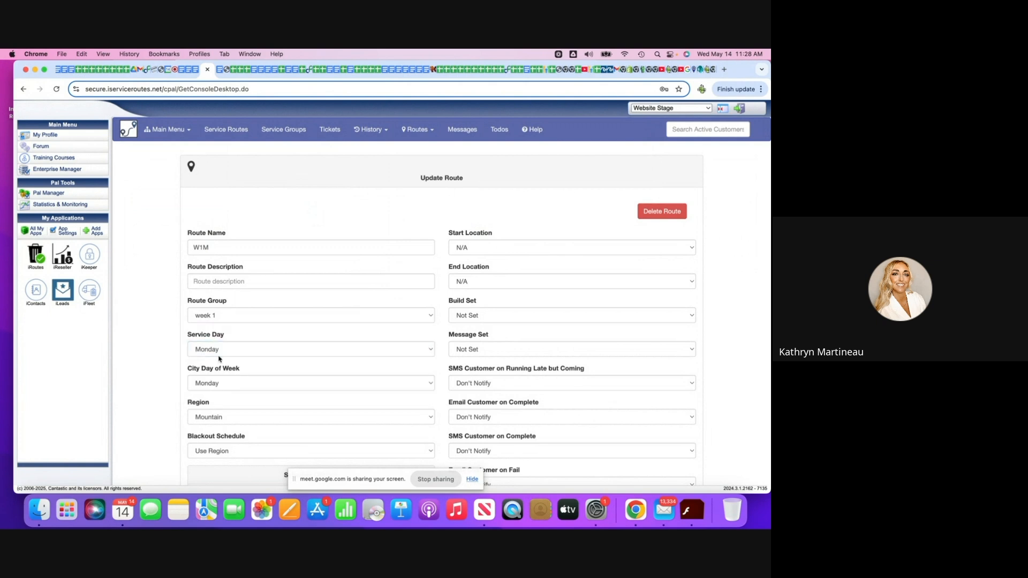
{"action": "left_click", "coordinate": [215, 248]}
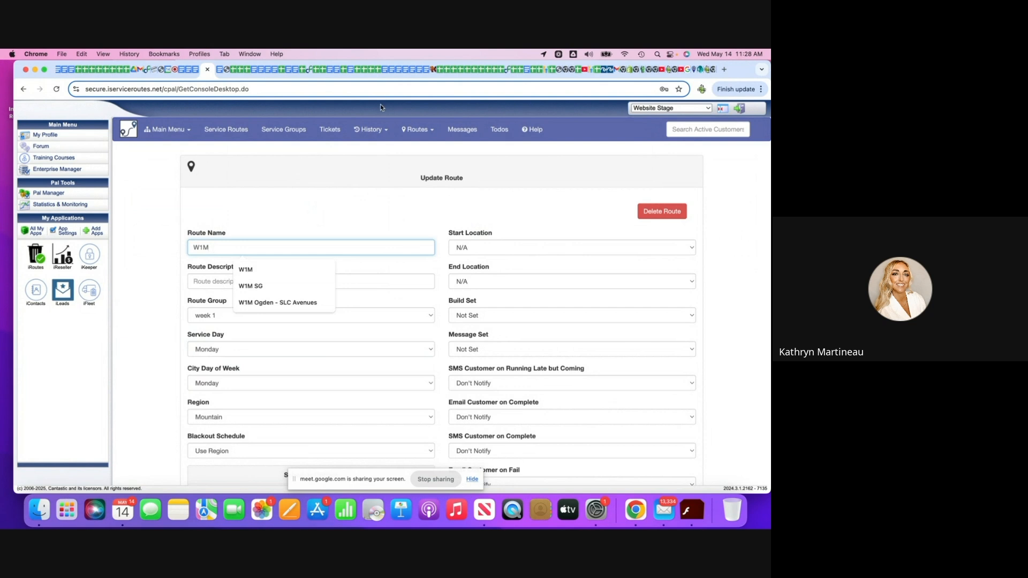
Start adding another route, name it W1T and assign it to the week 1 route group.
{"action": "left_click", "coordinate": [418, 134]}
{"action": "left_click", "coordinate": [420, 162]}
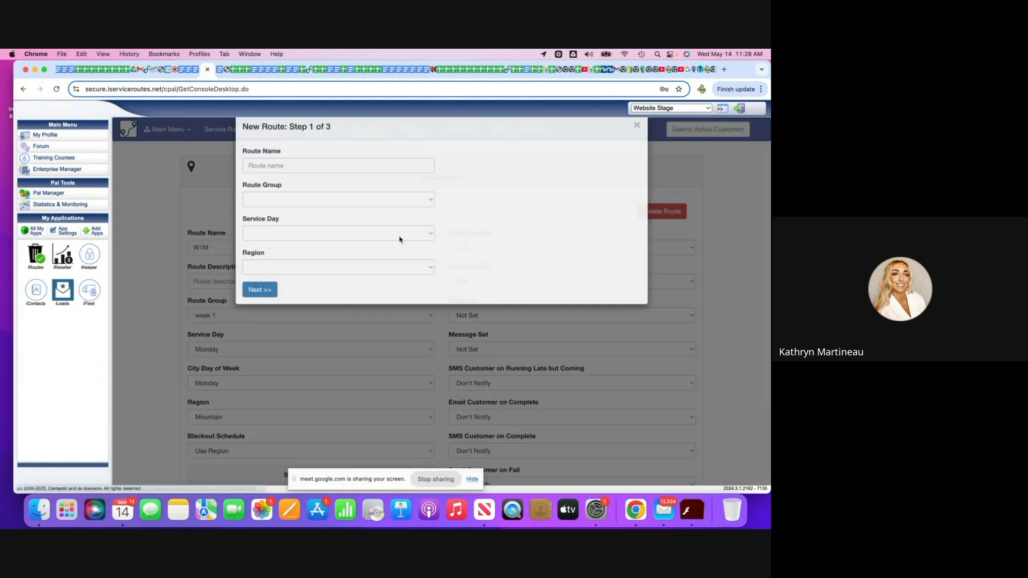
{"action": "left_click", "coordinate": [264, 185]}
{"action": "type", "text": "W1T"}
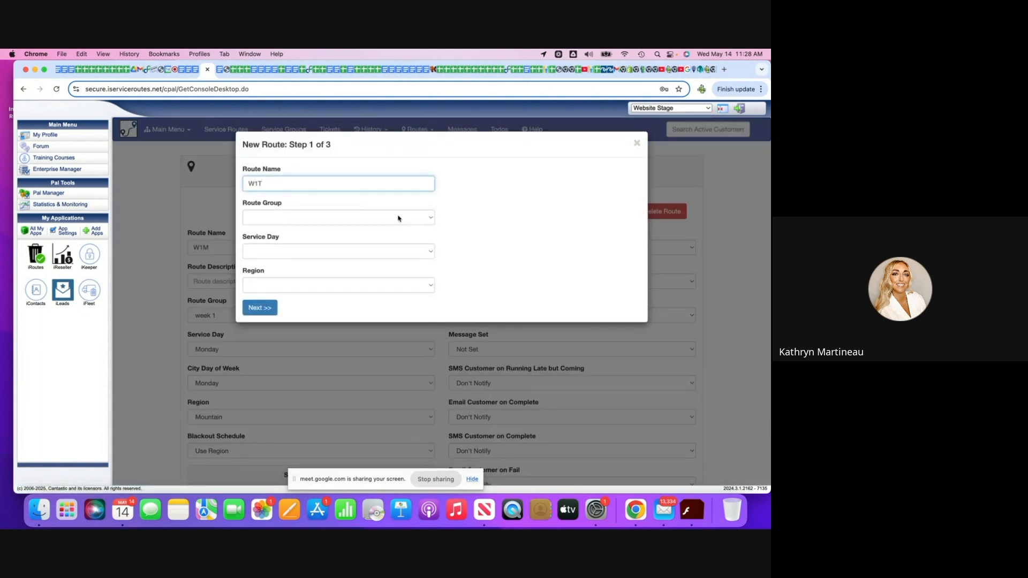
{"action": "left_click", "coordinate": [431, 217]}
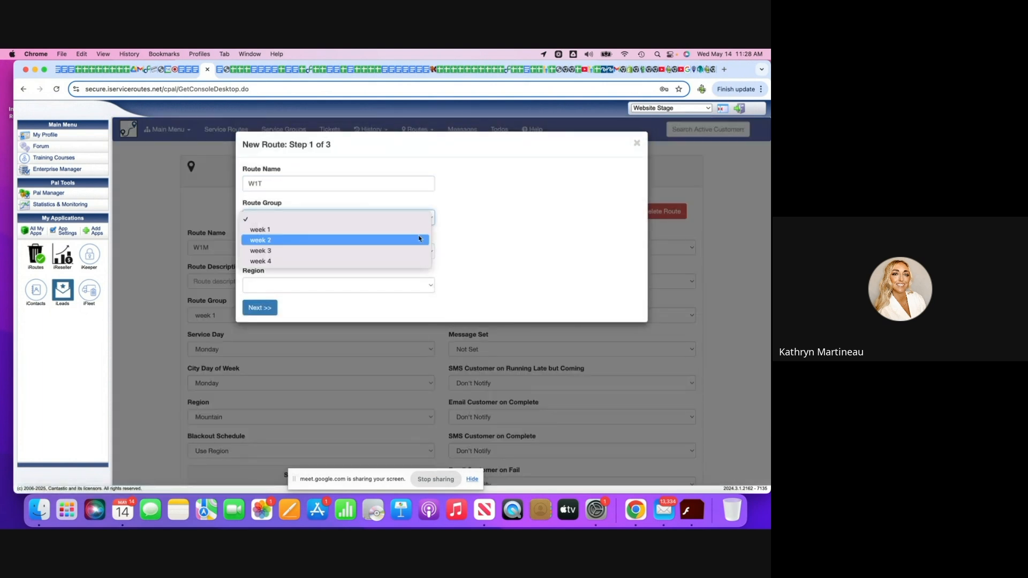
{"action": "left_click", "coordinate": [449, 259]}
{"action": "key", "text": "w"}
Set the W1T route's service day to Tuesday and its region to Mountain, and continue to the schedule settings.
{"action": "left_click", "coordinate": [428, 251]}
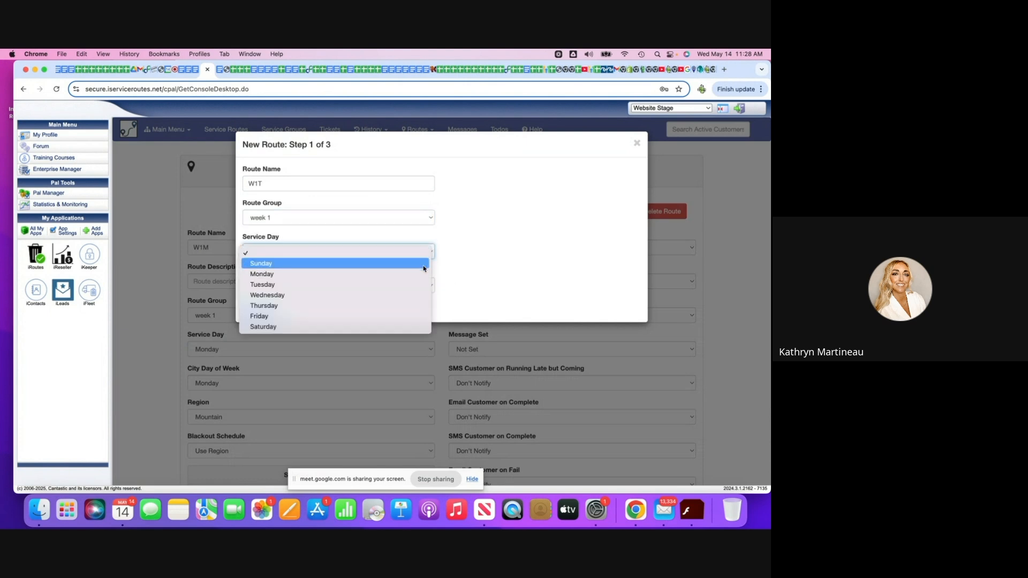
{"action": "left_click", "coordinate": [420, 285]}
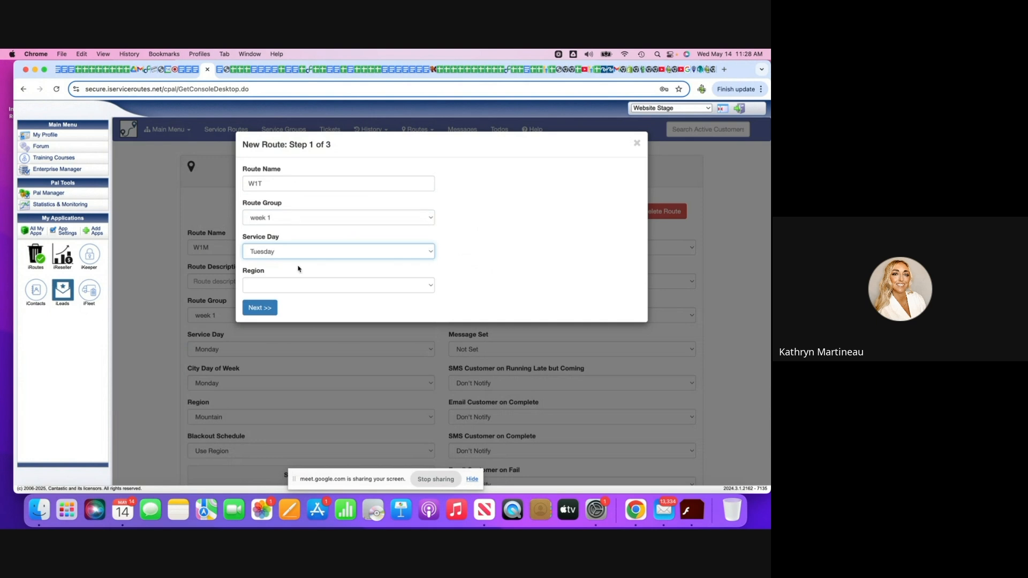
{"action": "left_click", "coordinate": [422, 288]}
{"action": "left_click", "coordinate": [291, 295]}
{"action": "left_click", "coordinate": [259, 308]}
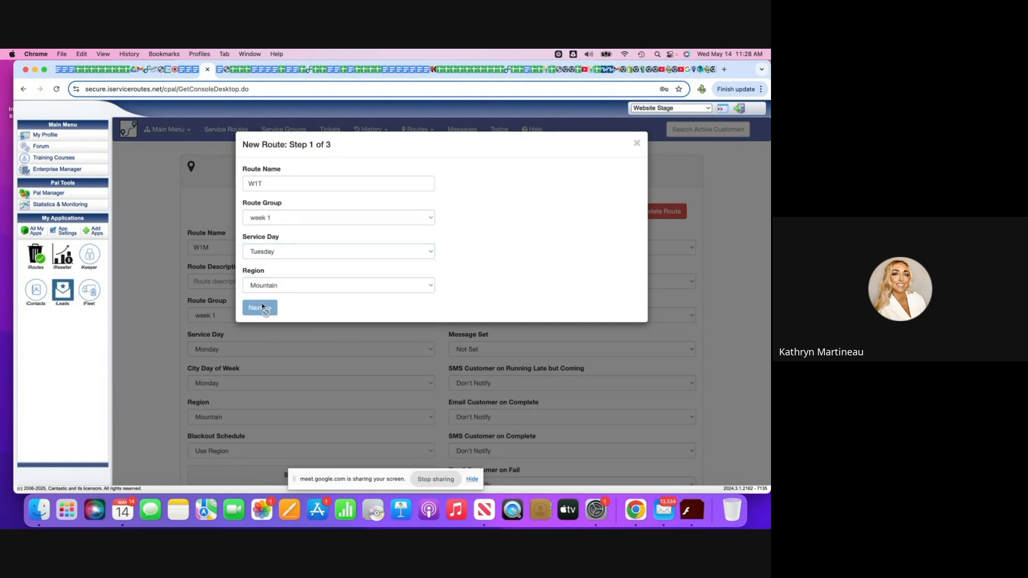
Give the W1T route a 4 Weeks (Monthly) frequency and a next route date of 05/20/2025, and finish creating it.
{"action": "left_click", "coordinate": [431, 185]}
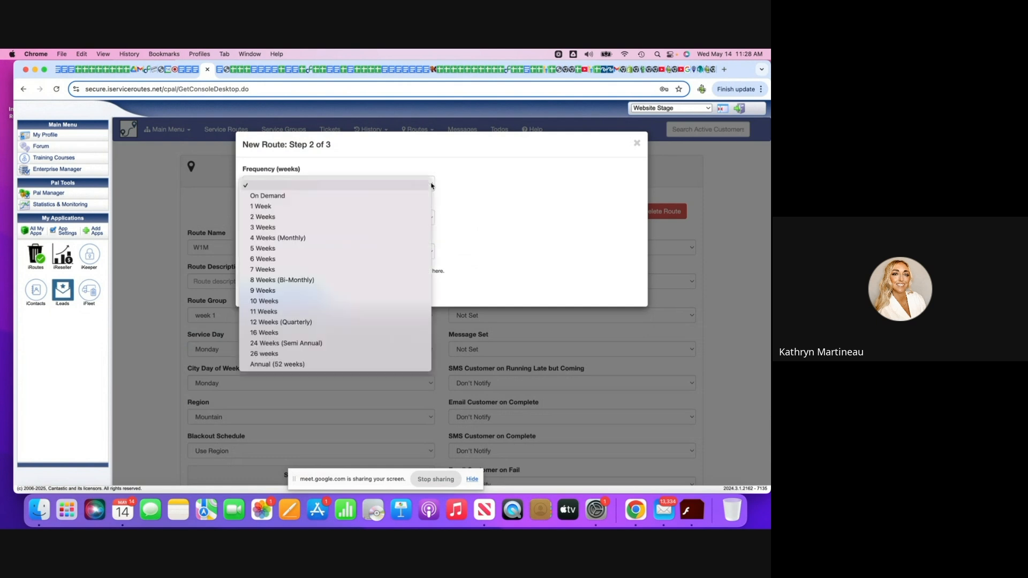
{"action": "left_click", "coordinate": [423, 237]}
{"action": "left_click", "coordinate": [313, 296]}
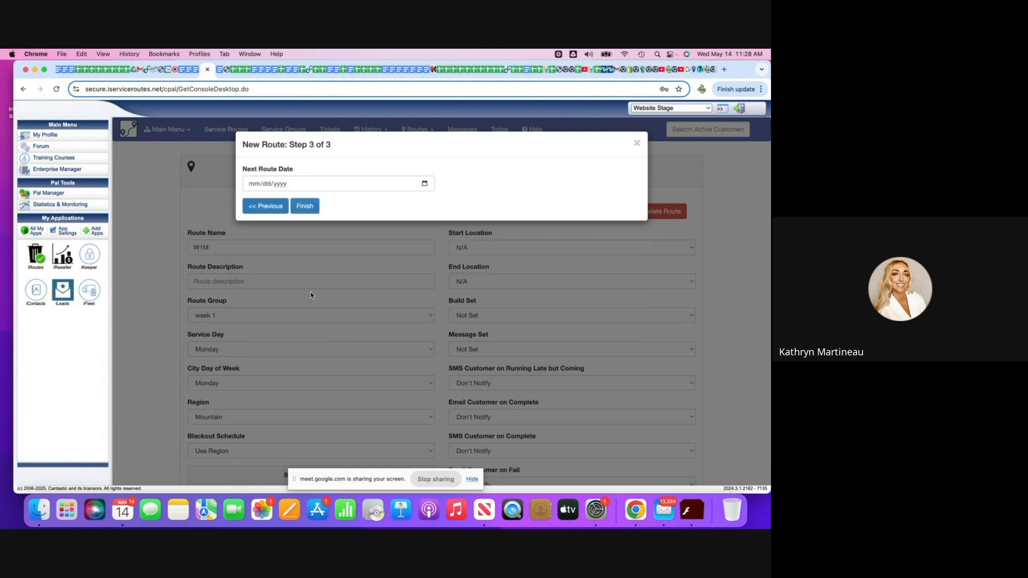
{"action": "left_click", "coordinate": [424, 185]}
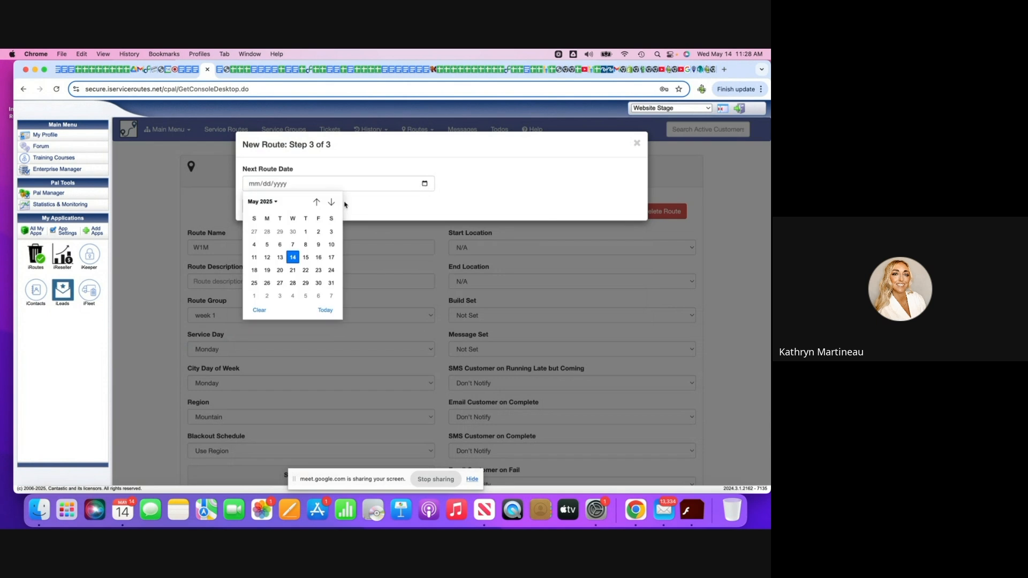
{"action": "left_click", "coordinate": [283, 273]}
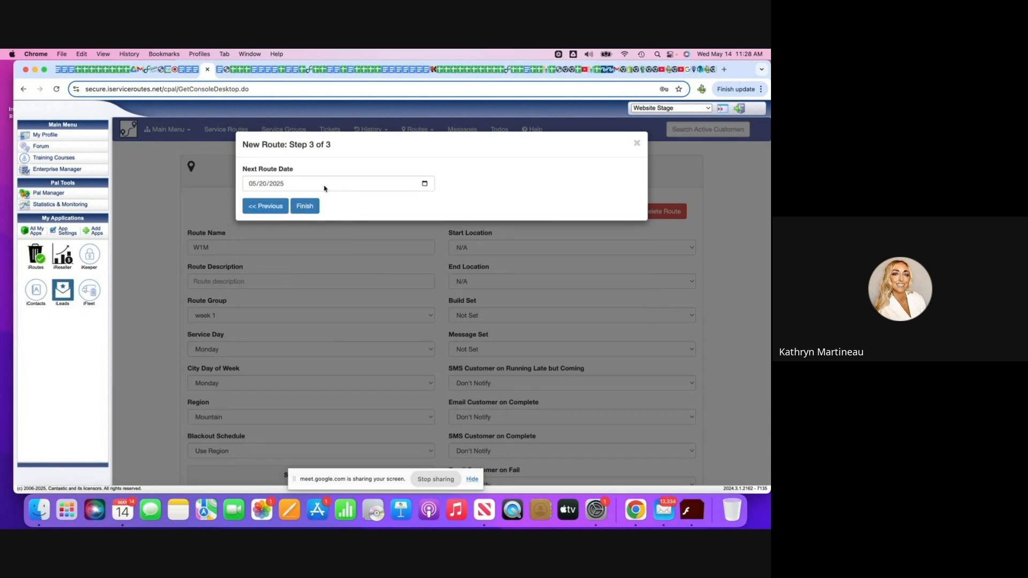
{"action": "left_click", "coordinate": [304, 206]}
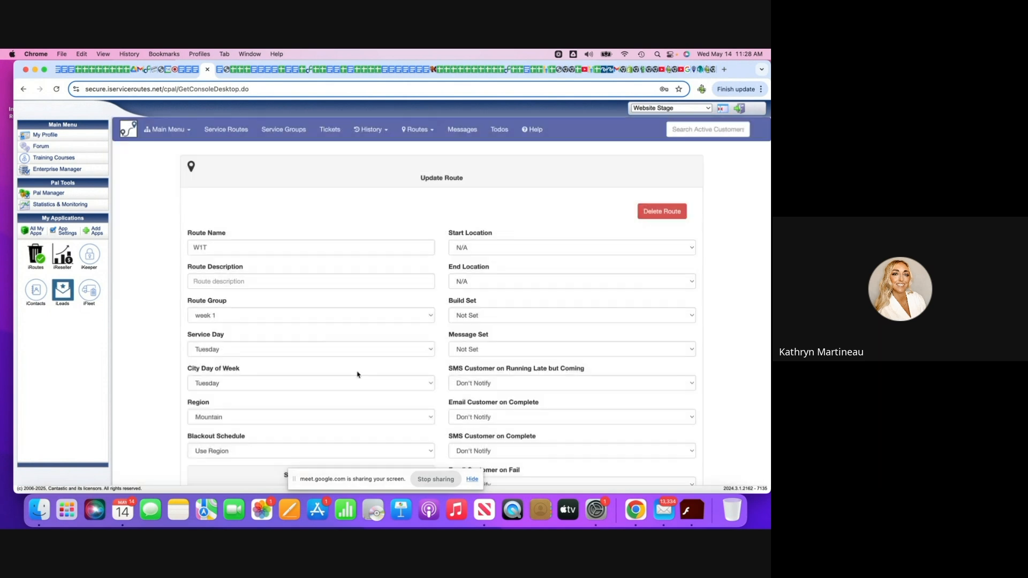
Set the W1T route's City Day of Week to Monday and save the changes.
{"action": "left_click", "coordinate": [430, 383]}
{"action": "left_click", "coordinate": [421, 378]}
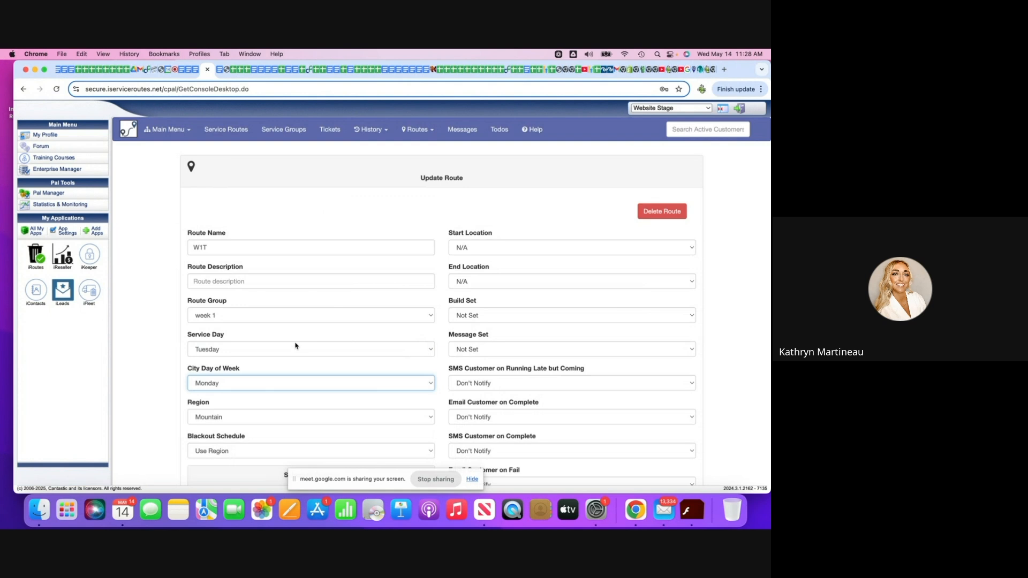
{"action": "scroll", "coordinate": [294, 342], "scroll_direction": "down", "scroll_amount": 1}
{"action": "scroll", "coordinate": [294, 343], "scroll_direction": "down", "scroll_amount": 1}
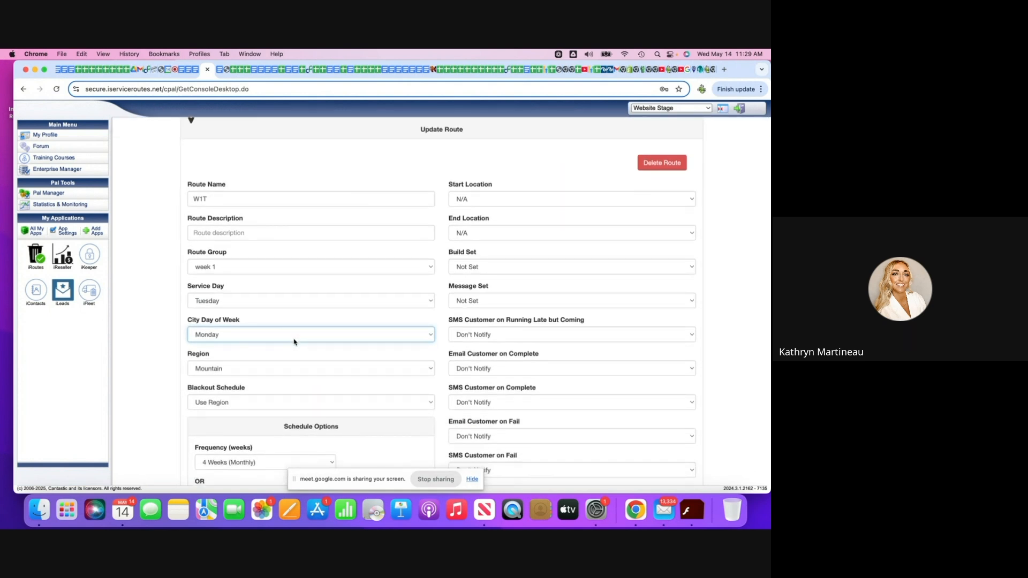
{"action": "scroll", "coordinate": [294, 343], "scroll_direction": "down", "scroll_amount": 10}
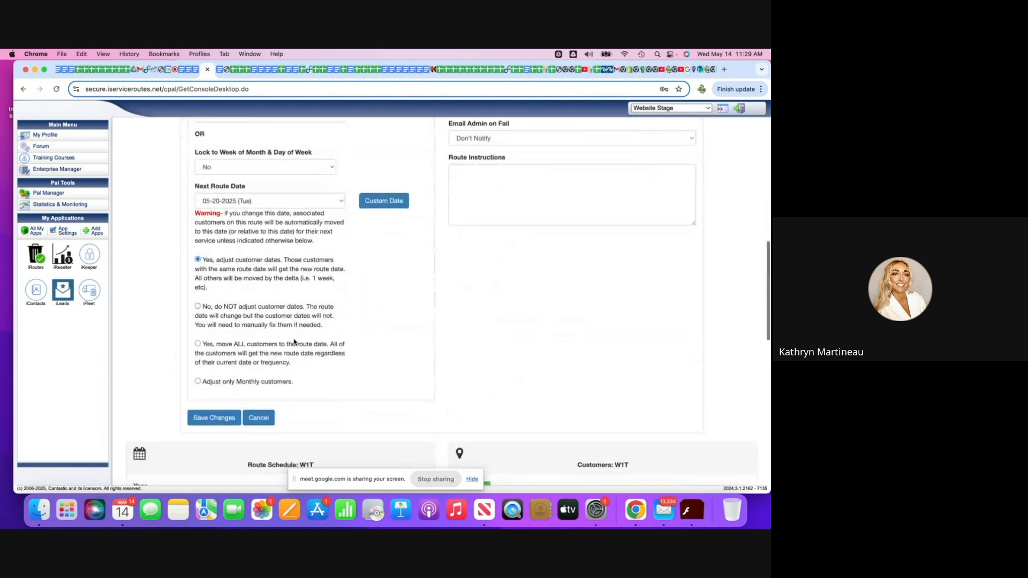
{"action": "left_click", "coordinate": [219, 423]}
{"action": "left_click", "coordinate": [411, 131]}
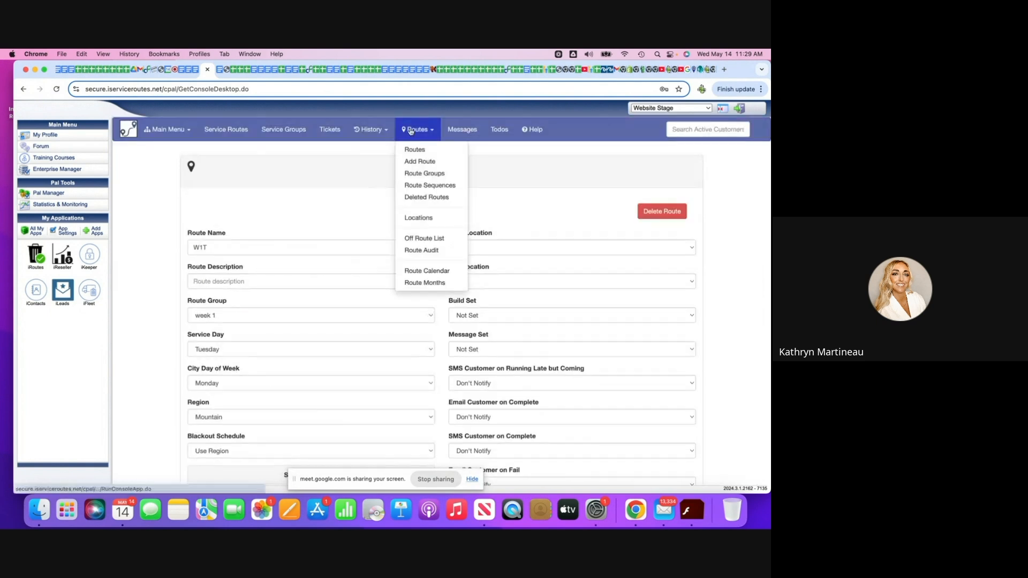
{"action": "left_click", "coordinate": [420, 161]}
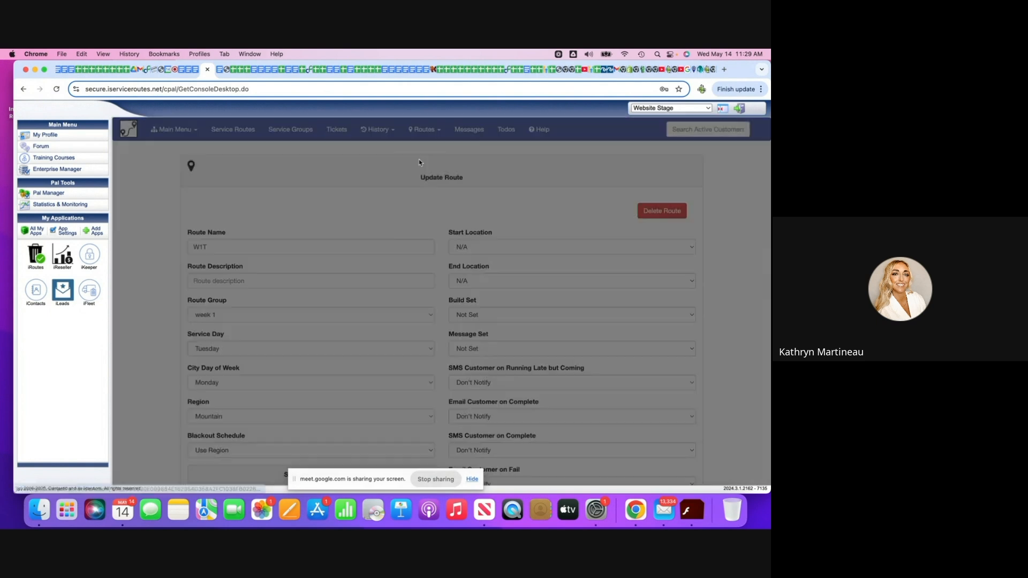
{"action": "left_click", "coordinate": [261, 184]}
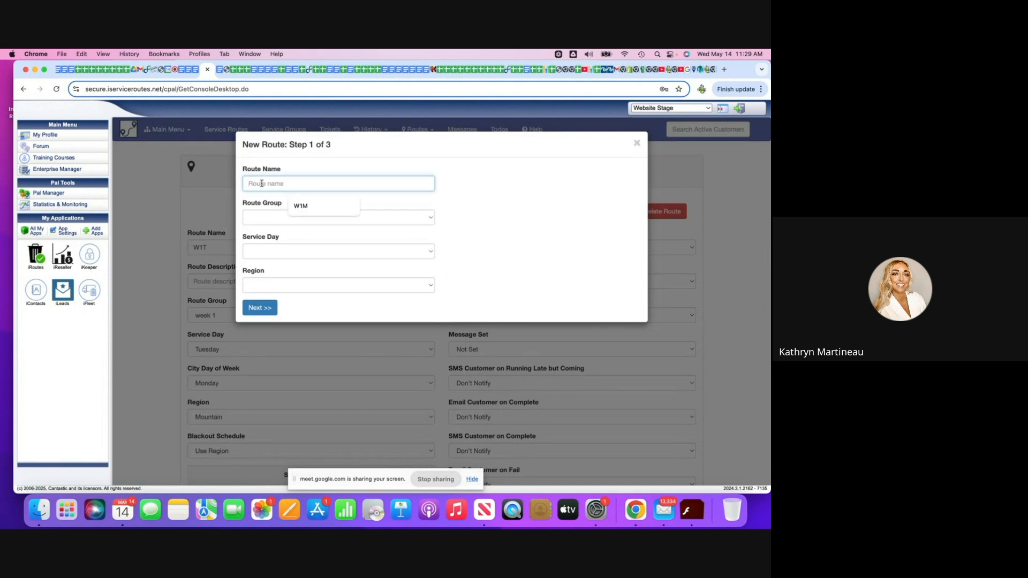
{"action": "type", "text": "W3"}
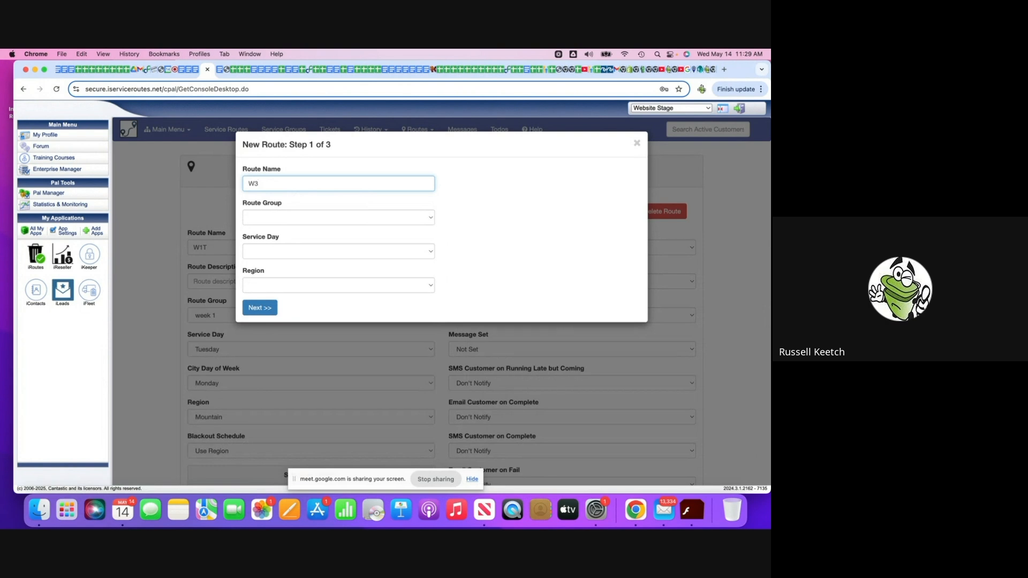
{"action": "type", "text": "W"}
{"action": "left_click", "coordinate": [637, 143]}
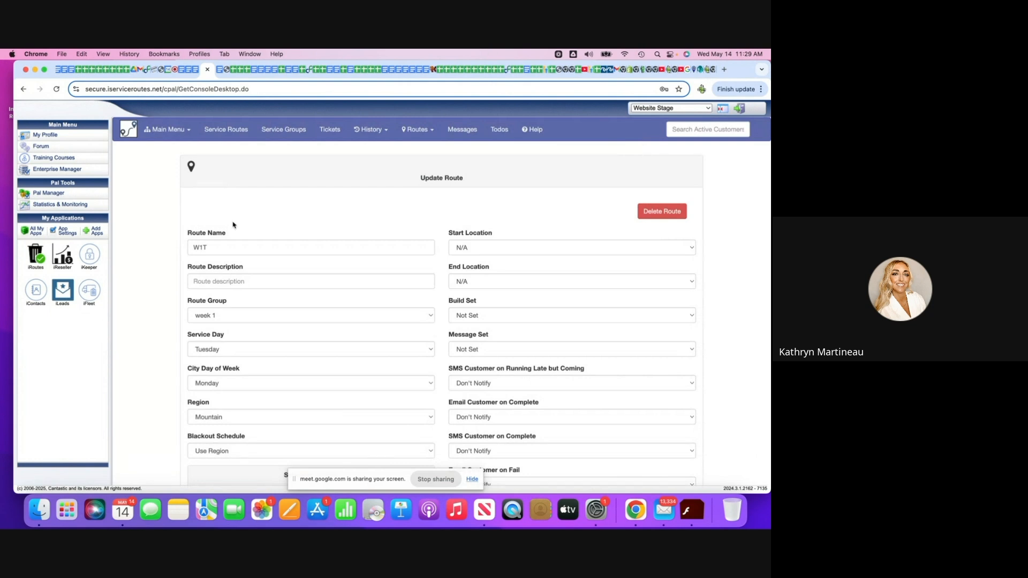
{"action": "left_click", "coordinate": [210, 248]}
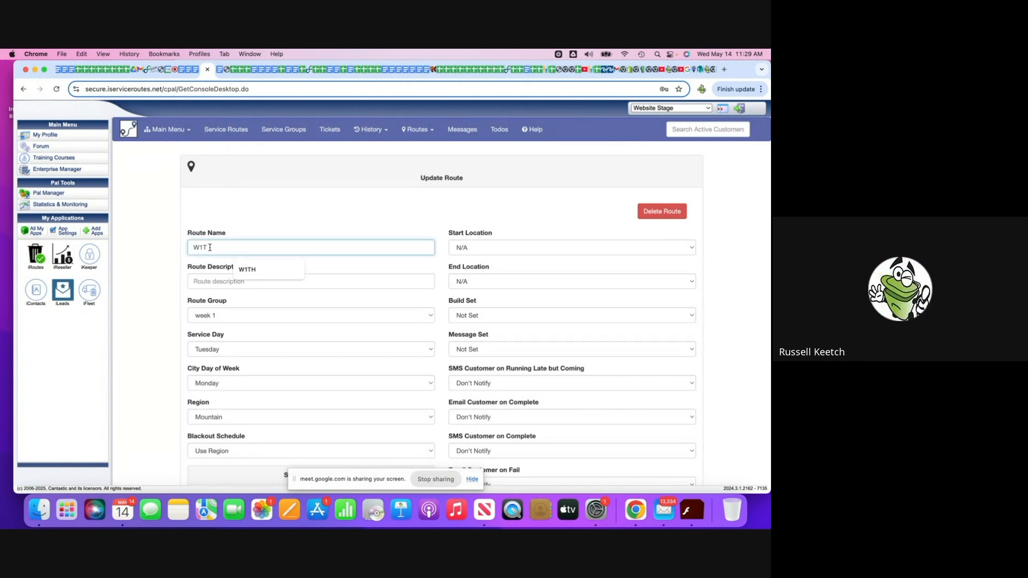
{"action": "key", "text": "BackSpace"}
{"action": "key", "text": "BackSpace"}
{"action": "key", "text": "BackSpace"}
{"action": "type", "text": "W"}
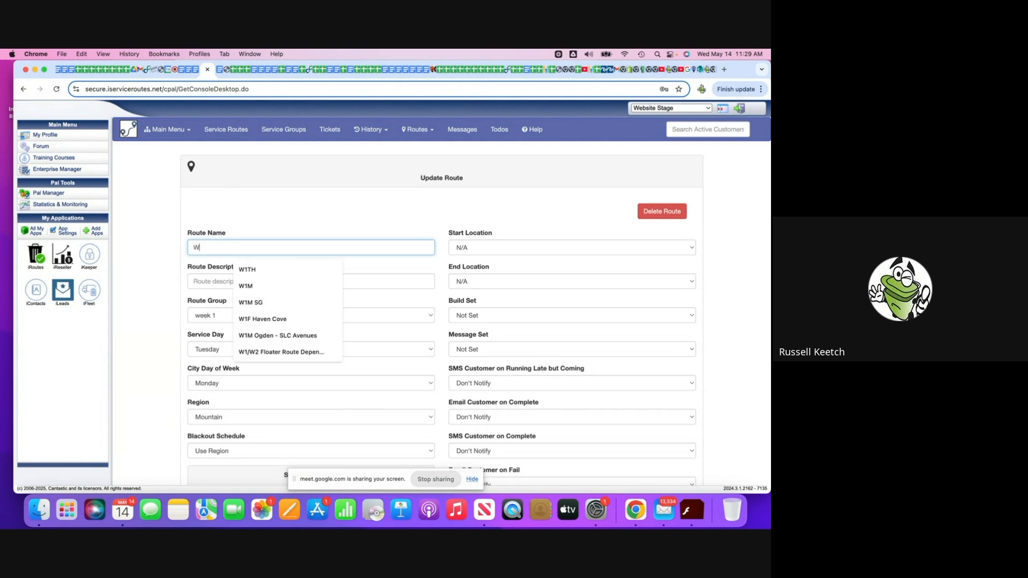
{"action": "type", "text": "1T"}
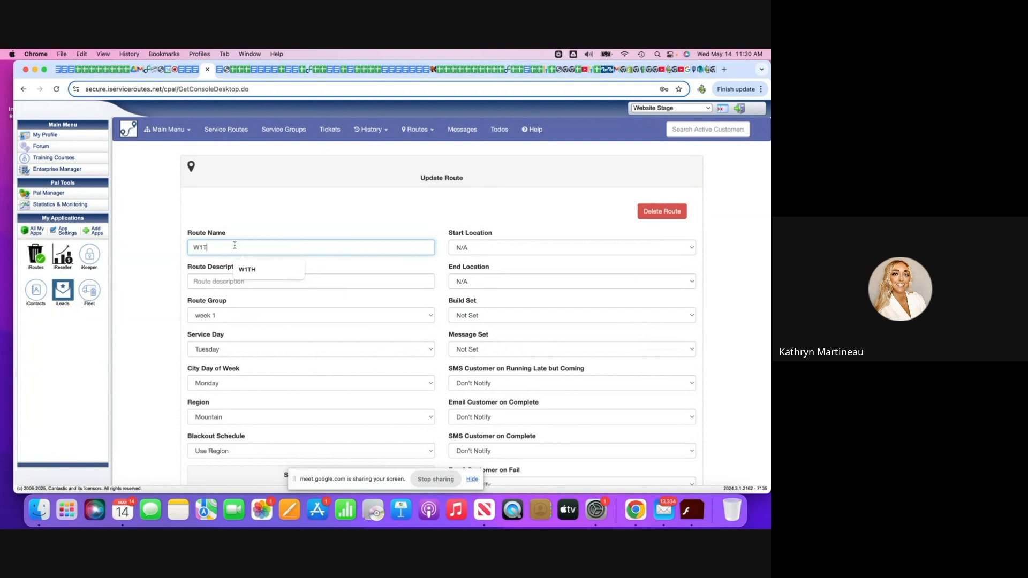
{"action": "key", "text": "BackSpace"}
{"action": "key", "text": "BackSpace"}
{"action": "type", "text": "2"}
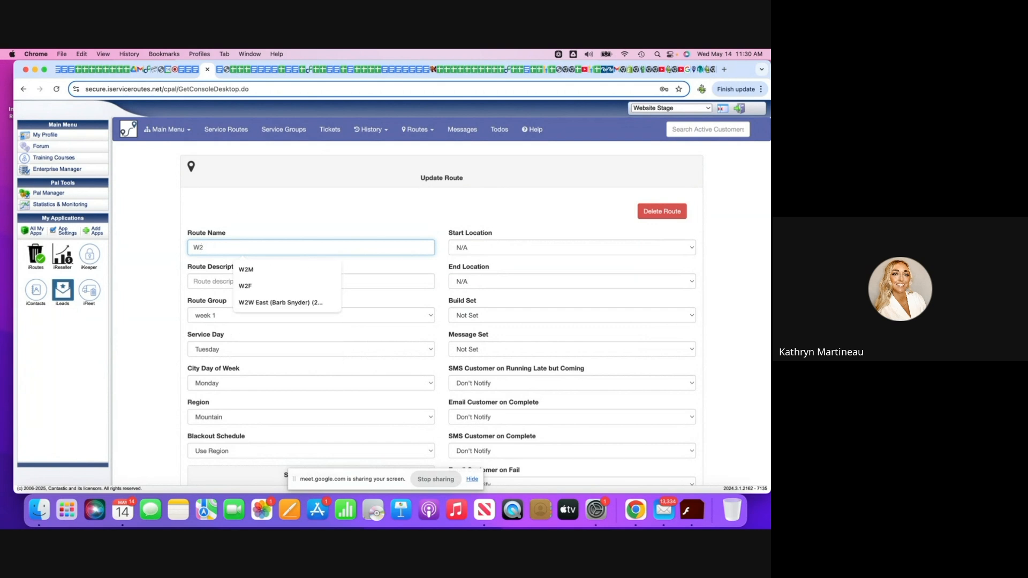
Start adding another route, name it W2M and assign it to the week 2 route group.
{"action": "left_click", "coordinate": [418, 130]}
{"action": "left_click", "coordinate": [420, 162]}
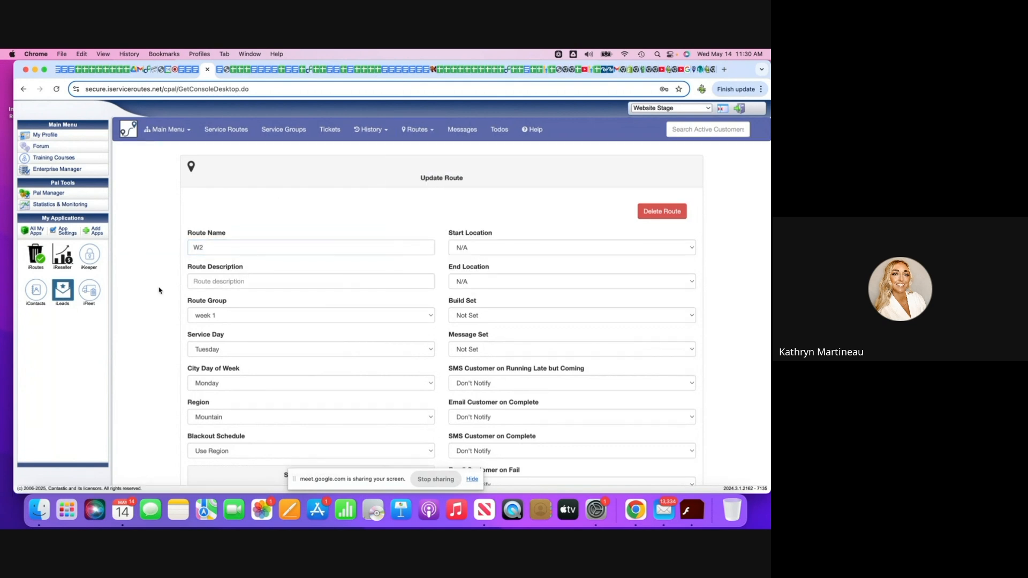
{"action": "left_click", "coordinate": [267, 183]}
{"action": "type", "text": "W2M"}
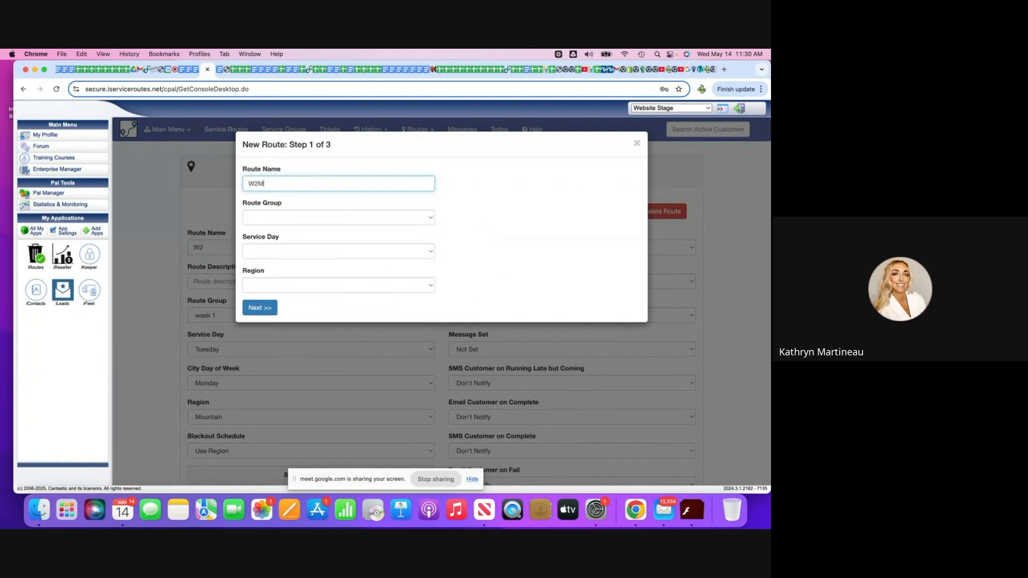
{"action": "left_click", "coordinate": [424, 218]}
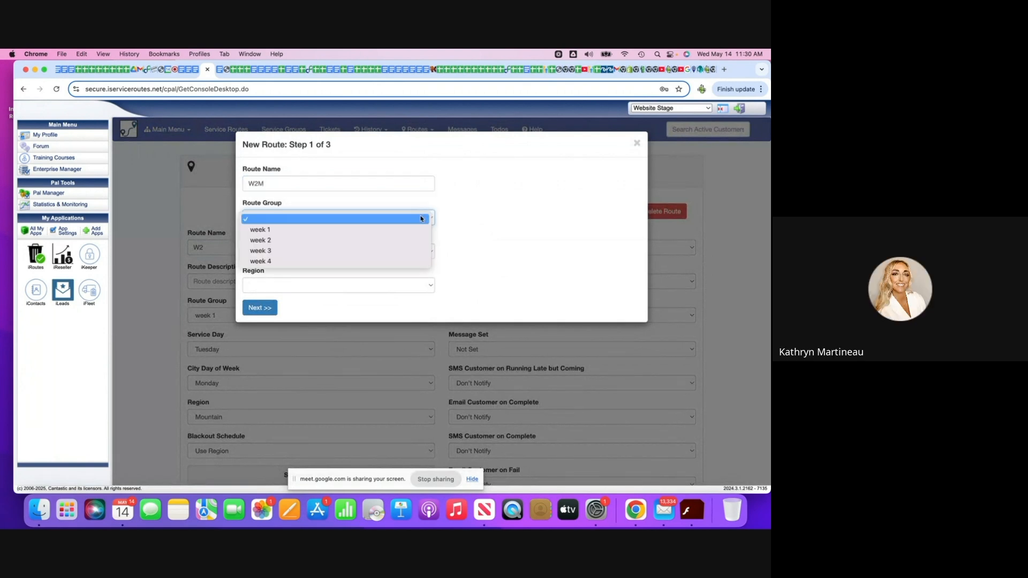
{"action": "left_click", "coordinate": [408, 231]}
{"action": "left_click", "coordinate": [428, 218]}
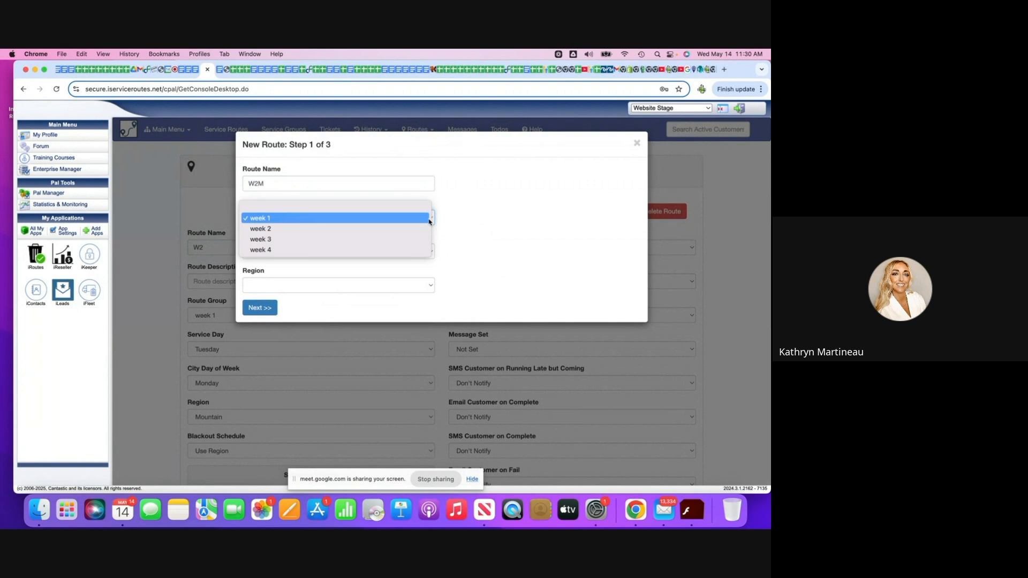
{"action": "left_click", "coordinate": [428, 229]}
Set the W2M route's service day to Monday and its region to Mountain, and continue to the schedule settings.
{"action": "left_click", "coordinate": [432, 251]}
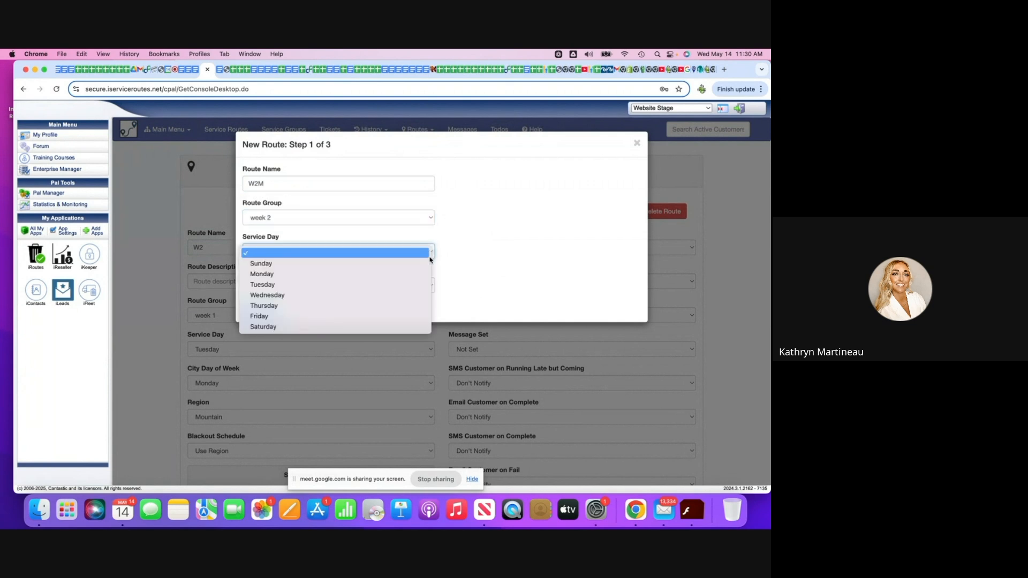
{"action": "left_click", "coordinate": [421, 288]}
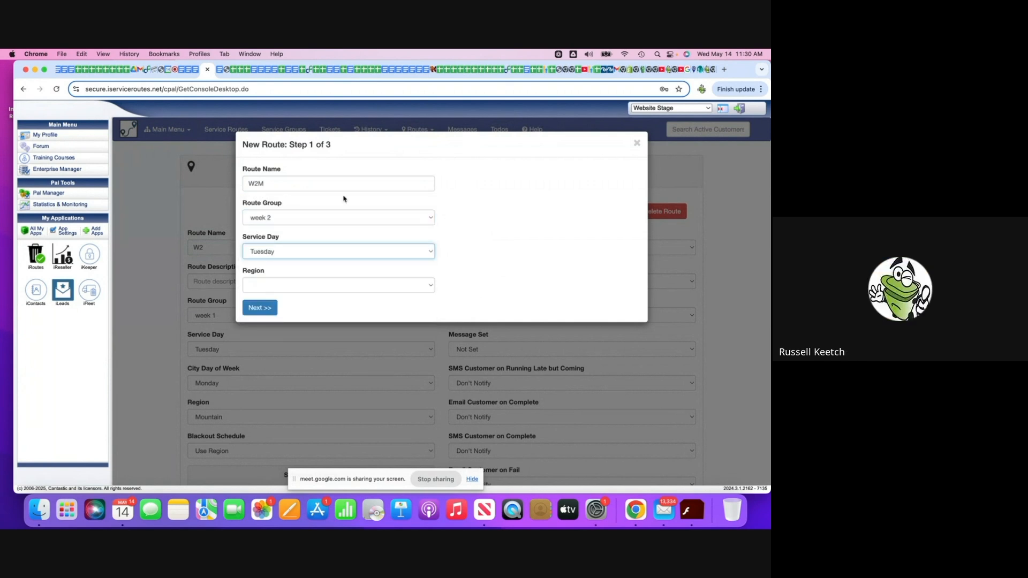
{"action": "left_click", "coordinate": [426, 254]}
{"action": "left_click", "coordinate": [424, 239]}
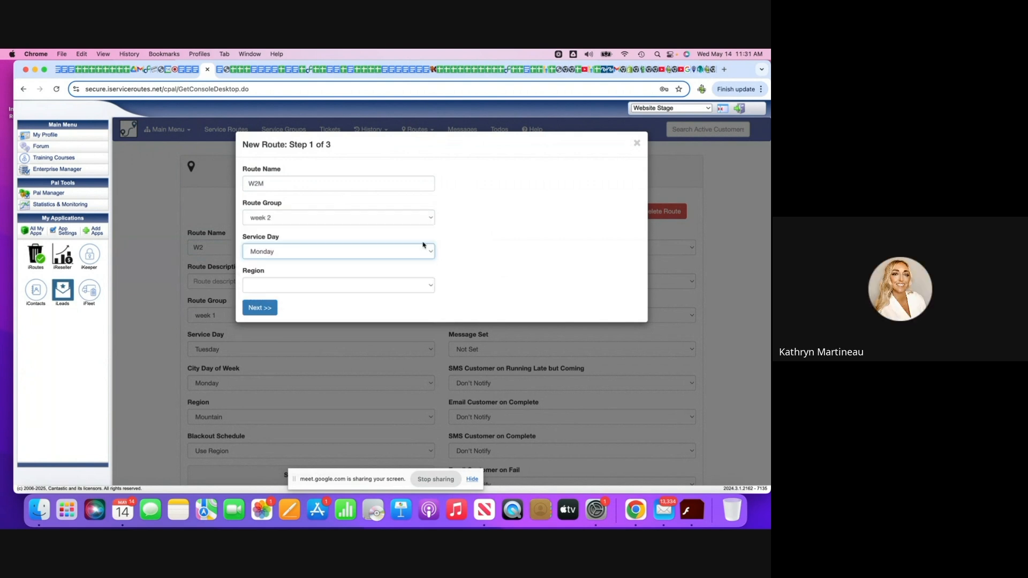
{"action": "left_click", "coordinate": [428, 293]}
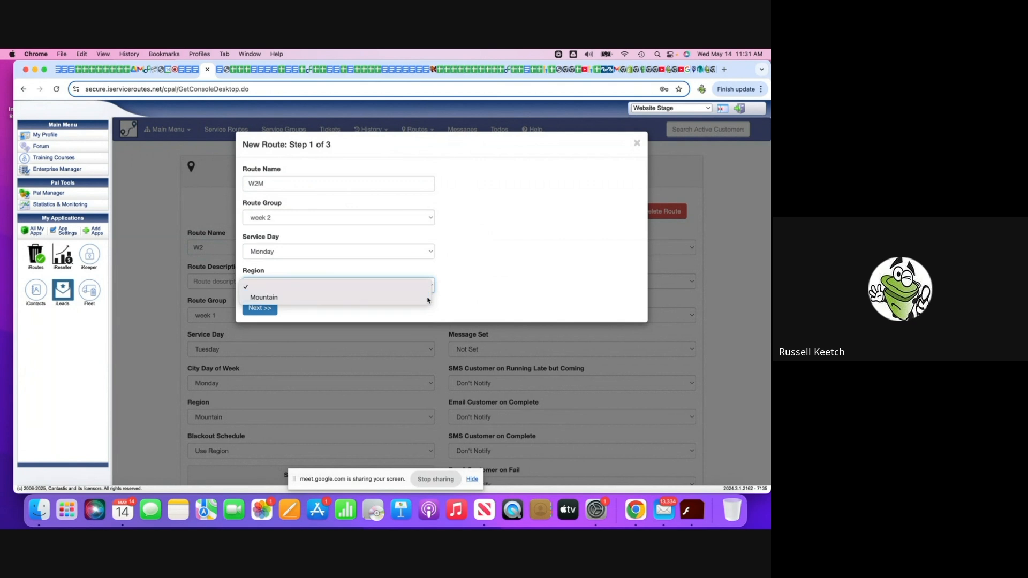
{"action": "left_click", "coordinate": [424, 298]}
{"action": "left_click", "coordinate": [266, 306]}
Give the W2M route a 4 Weeks (Monthly) frequency with Lock to Week of Month & Day of Week set to Yes, and continue.
{"action": "left_click", "coordinate": [419, 186]}
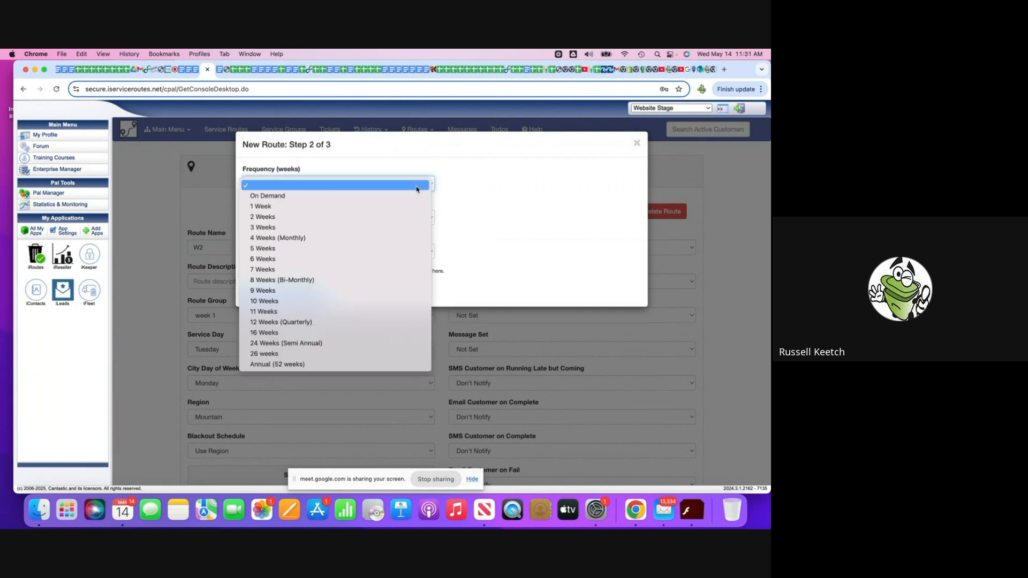
{"action": "left_click", "coordinate": [409, 237]}
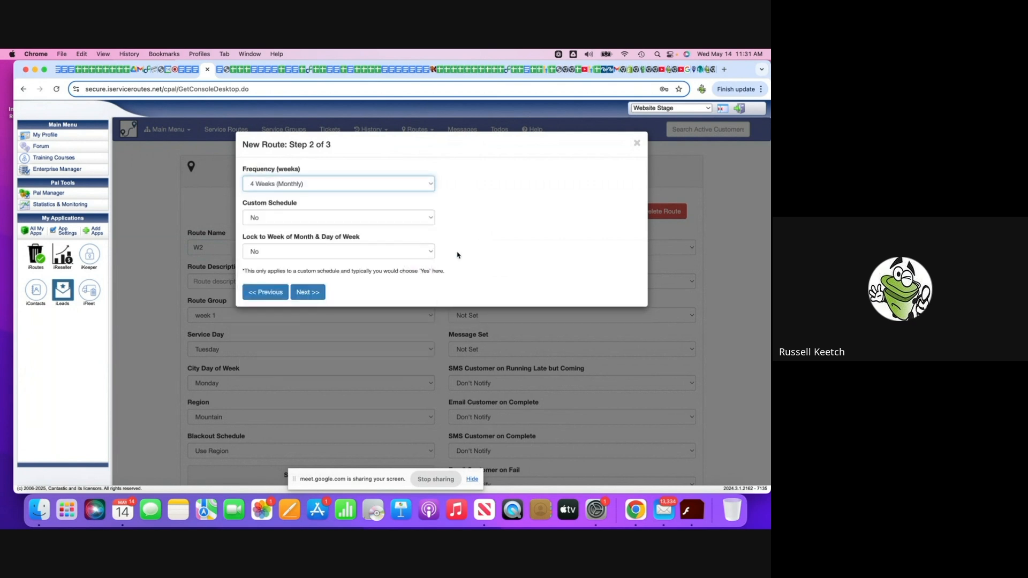
{"action": "left_click", "coordinate": [425, 254]}
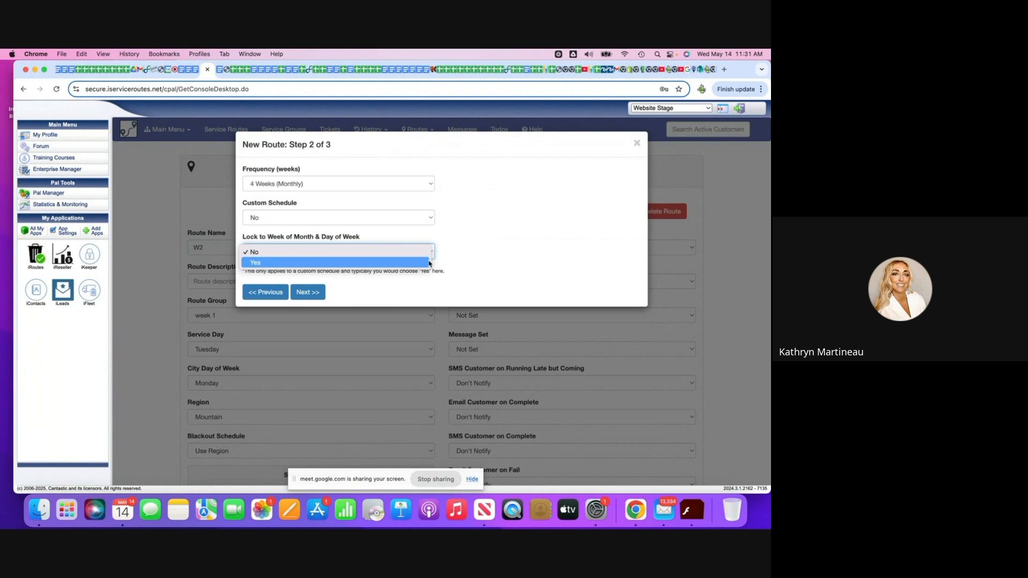
{"action": "left_click", "coordinate": [429, 263]}
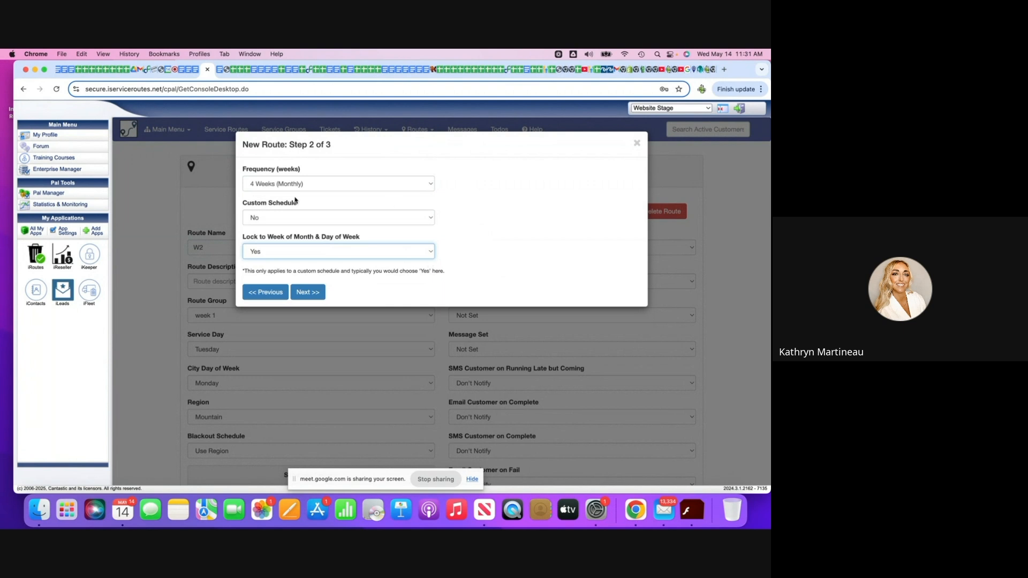
{"action": "left_click", "coordinate": [307, 289]}
Set the W2M route's next route date to 06/09/2025 and finish creating the route.
{"action": "left_click", "coordinate": [420, 183]}
{"action": "left_click", "coordinate": [425, 184]}
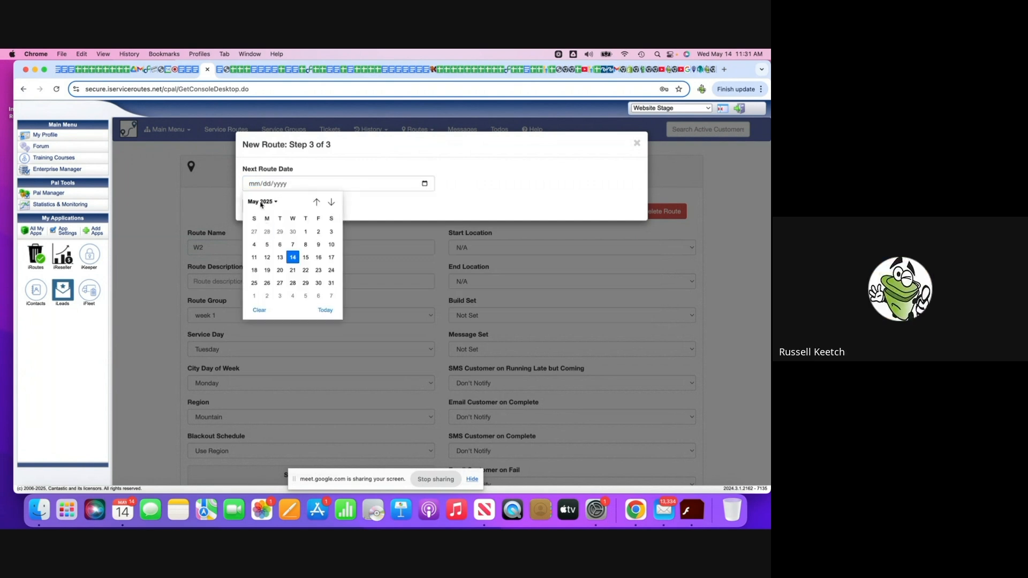
{"action": "left_click", "coordinate": [331, 202]}
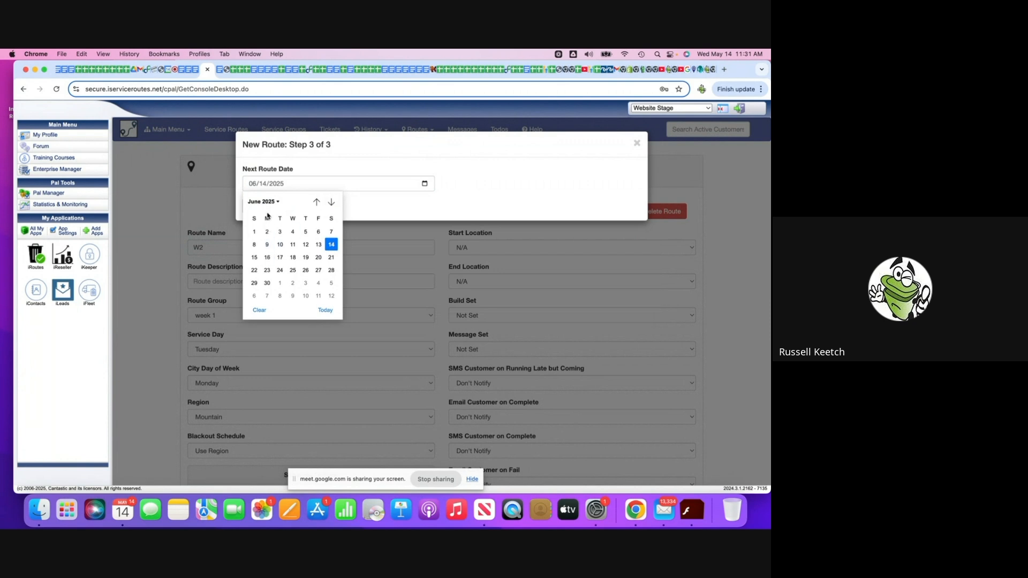
{"action": "left_click", "coordinate": [266, 246]}
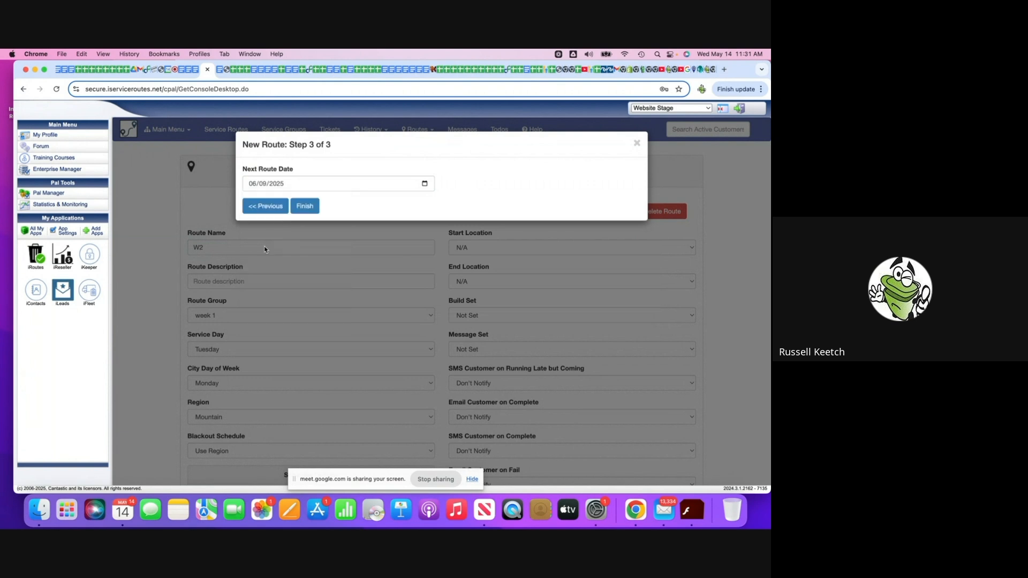
{"action": "left_click", "coordinate": [301, 207]}
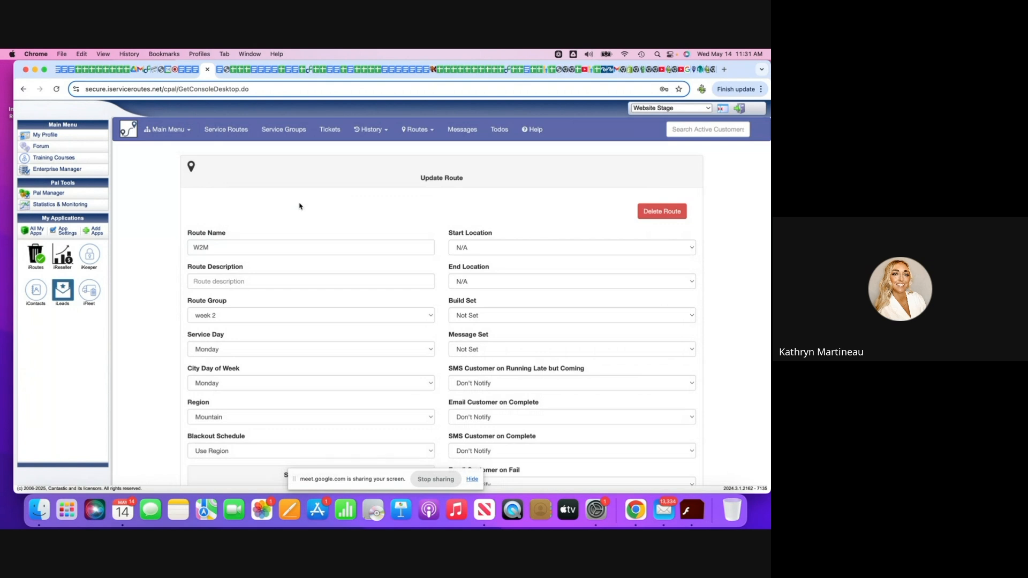
Set the W2M route's Custom Schedule to Yes and Lock to Week of Month & Day of Week to No, and save the changes.
{"action": "scroll", "coordinate": [392, 270], "scroll_direction": "down", "scroll_amount": 5}
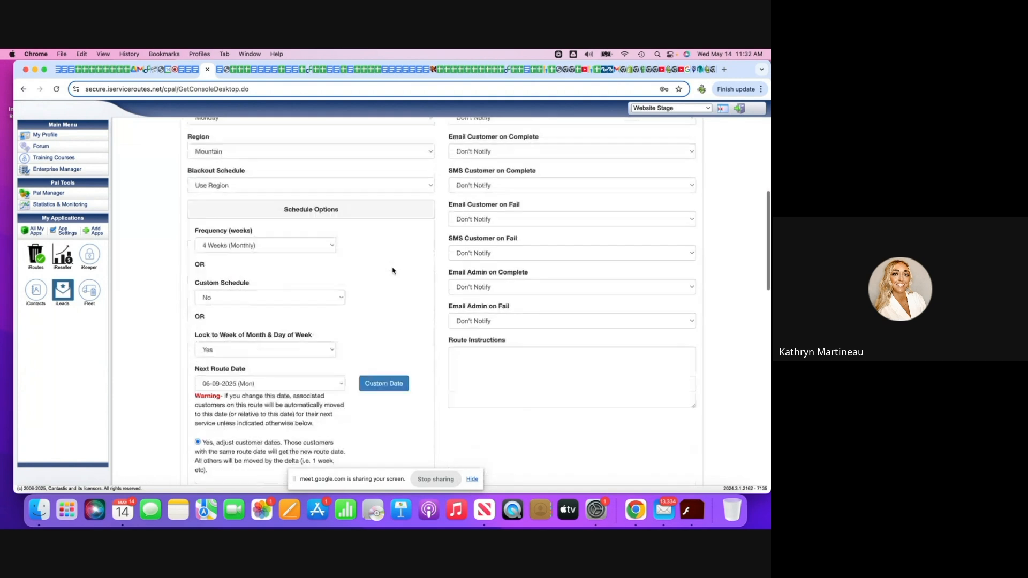
{"action": "scroll", "coordinate": [392, 270], "scroll_direction": "down", "scroll_amount": 3}
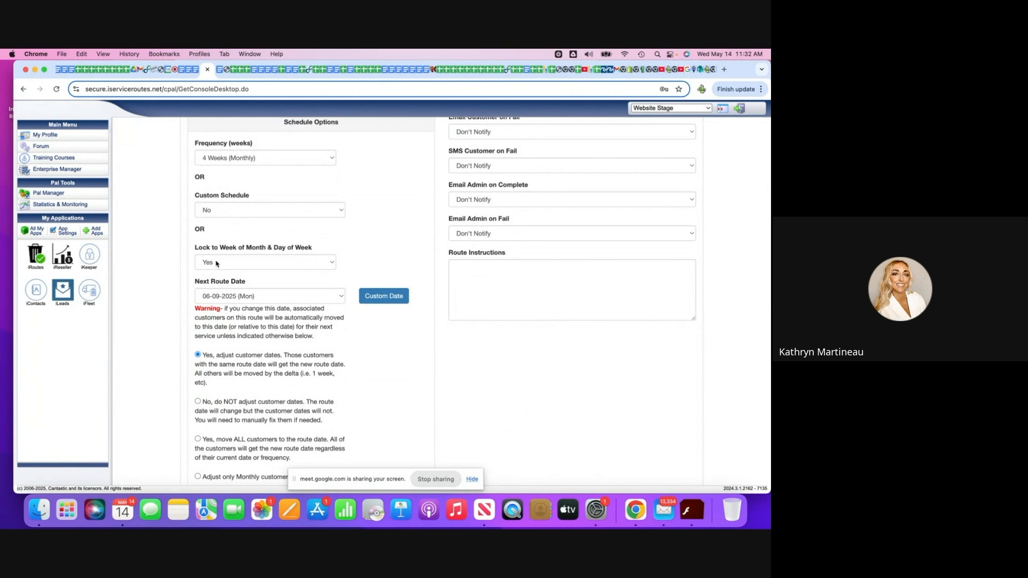
{"action": "scroll", "coordinate": [261, 259], "scroll_direction": "up", "scroll_amount": 1}
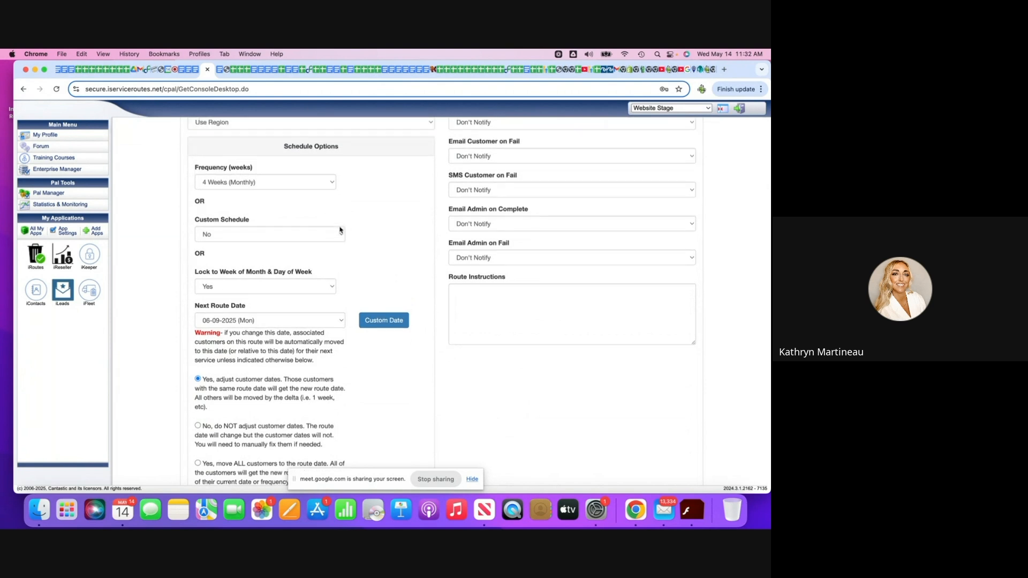
{"action": "scroll", "coordinate": [440, 182], "scroll_direction": "up", "scroll_amount": 10}
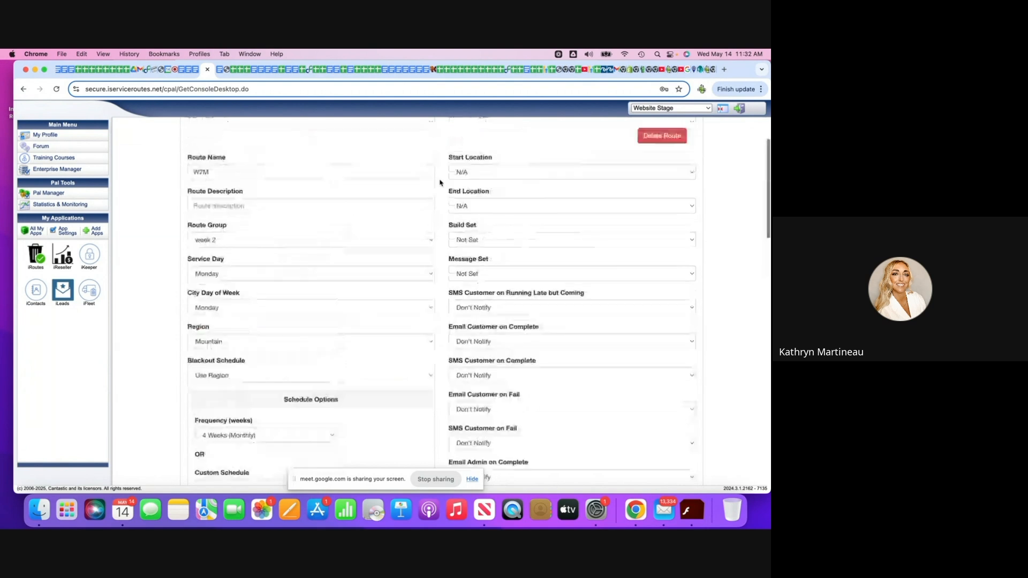
{"action": "scroll", "coordinate": [345, 289], "scroll_direction": "down", "scroll_amount": 10}
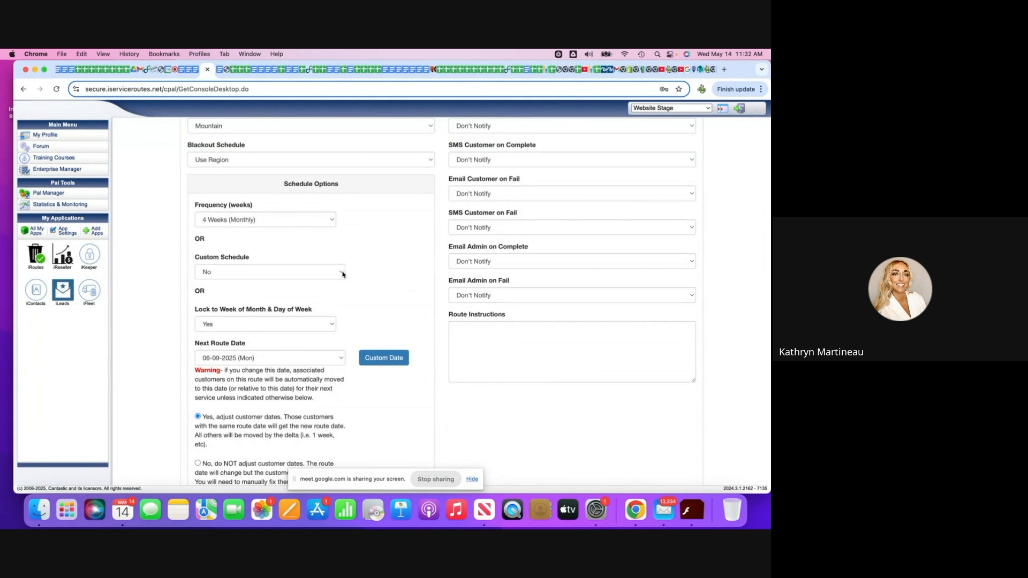
{"action": "left_click", "coordinate": [343, 274]}
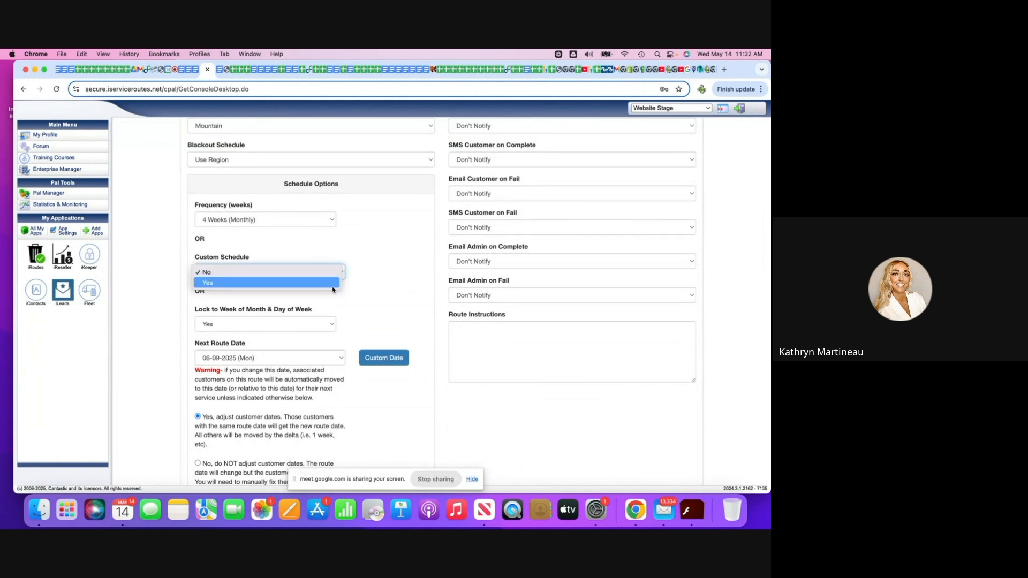
{"action": "left_click", "coordinate": [332, 286]}
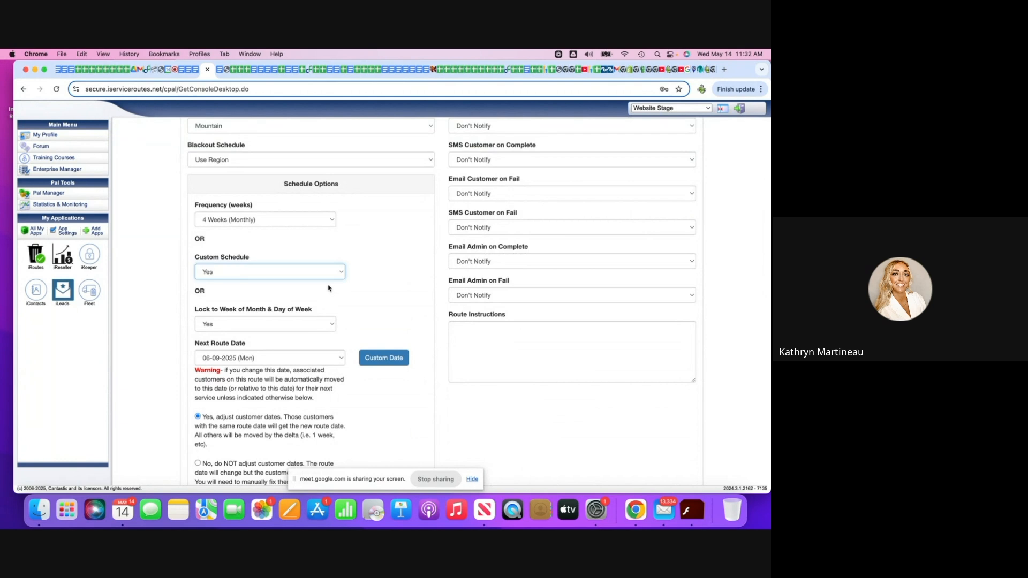
{"action": "left_click", "coordinate": [335, 325]}
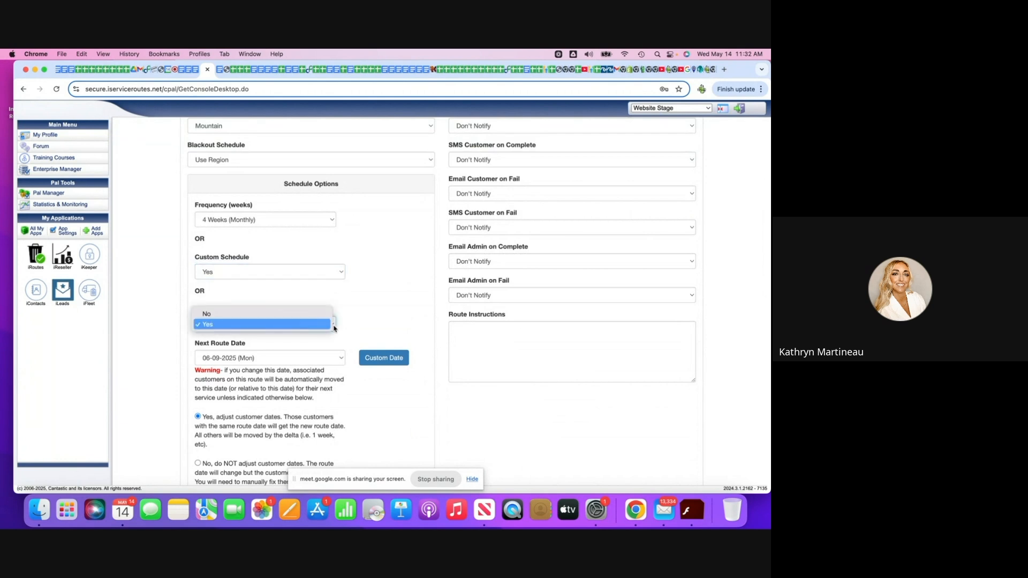
{"action": "left_click", "coordinate": [328, 317]}
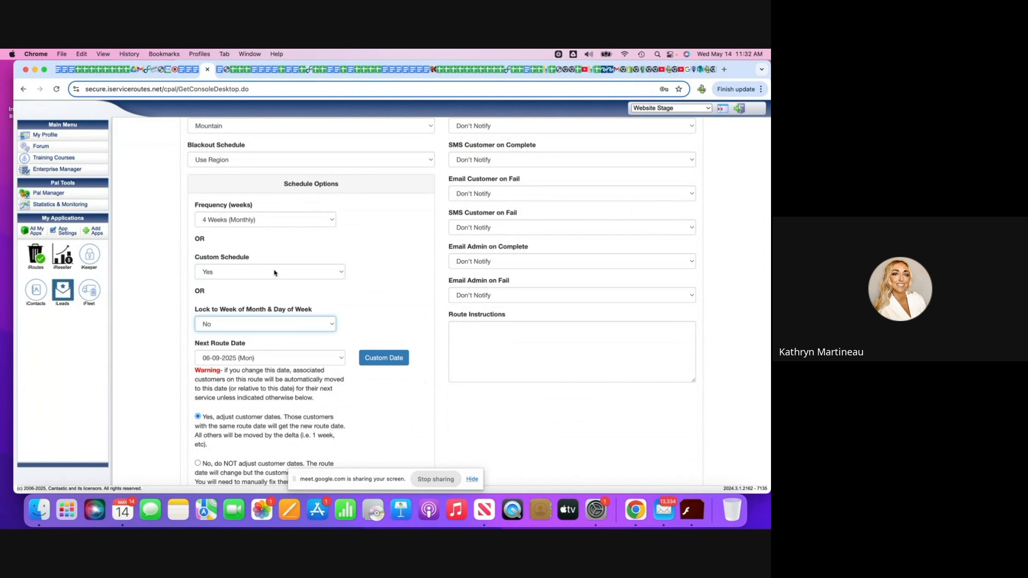
{"action": "scroll", "coordinate": [274, 273], "scroll_direction": "down", "scroll_amount": 5}
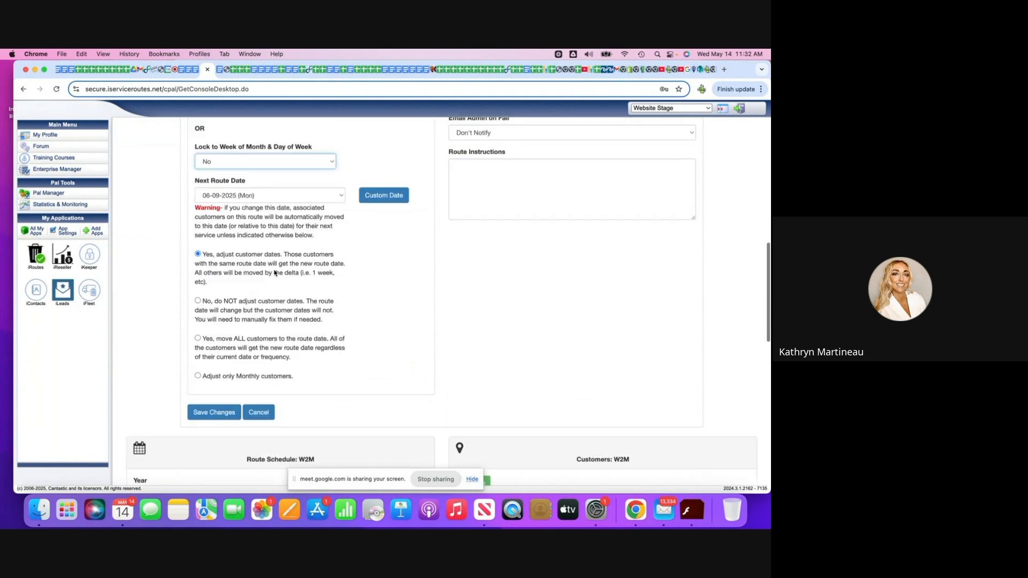
{"action": "left_click", "coordinate": [214, 357]}
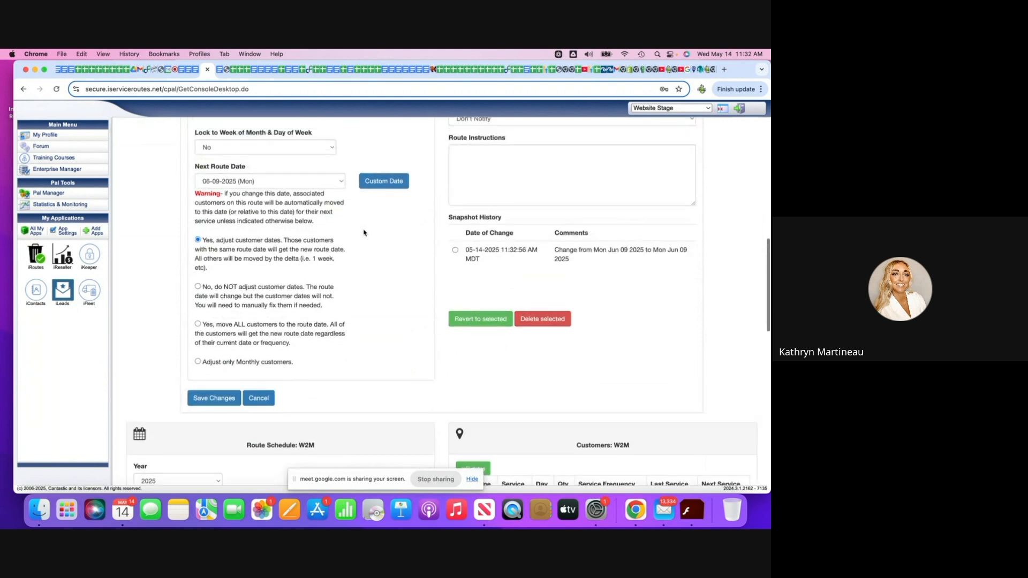
Mark June 10, 2025 as a scheduled date in the W2M route's schedule calendar.
{"action": "scroll", "coordinate": [364, 233], "scroll_direction": "up", "scroll_amount": 2}
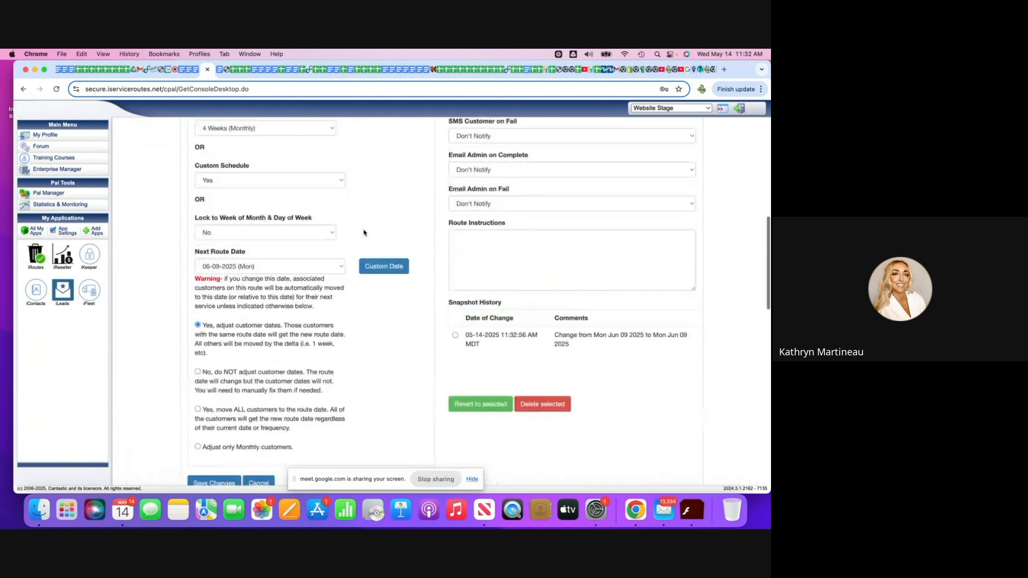
{"action": "scroll", "coordinate": [363, 233], "scroll_direction": "down", "scroll_amount": 10}
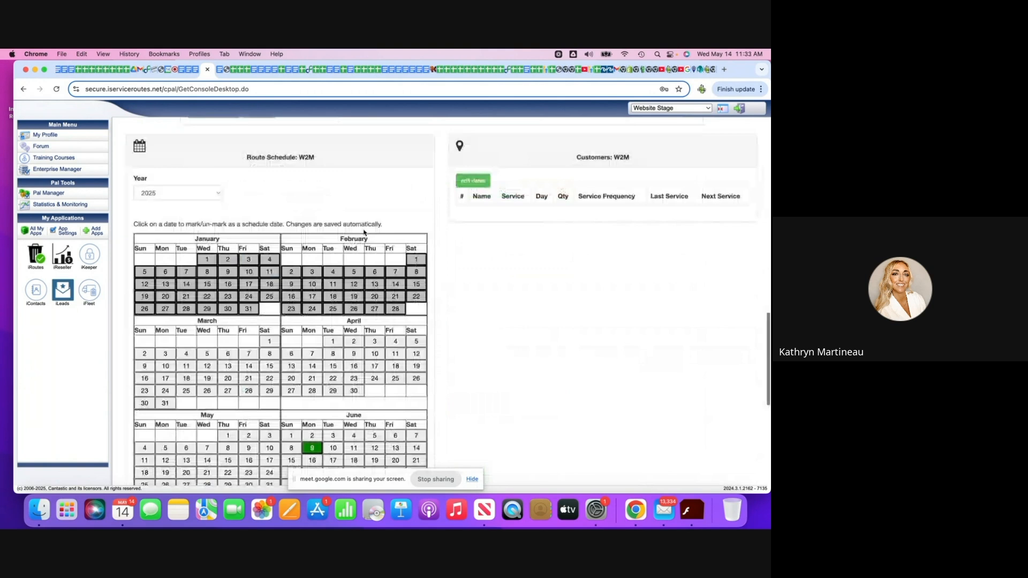
{"action": "scroll", "coordinate": [364, 233], "scroll_direction": "down", "scroll_amount": 5}
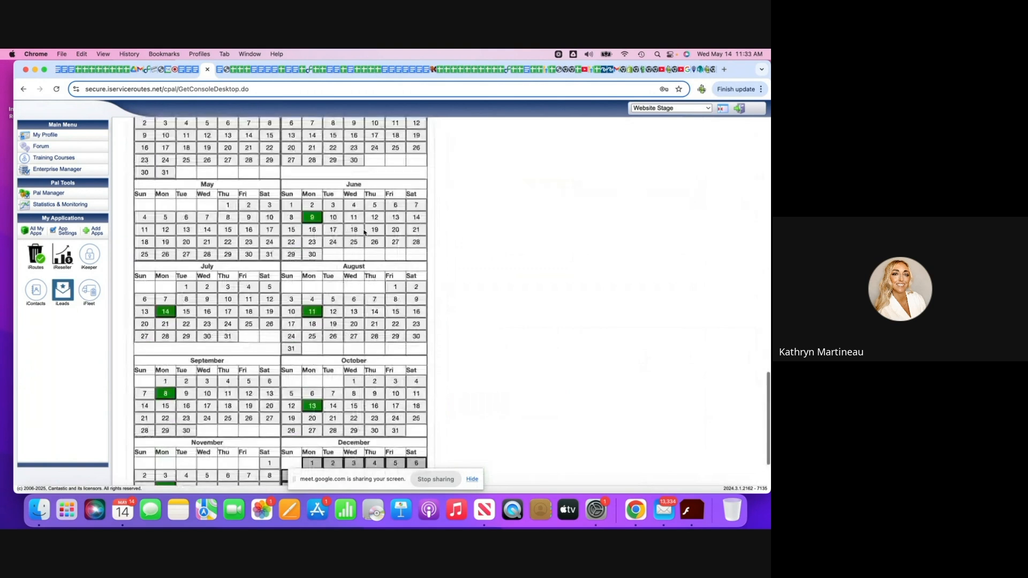
{"action": "scroll", "coordinate": [363, 232], "scroll_direction": "down", "scroll_amount": 1}
{"action": "left_click", "coordinate": [335, 210]}
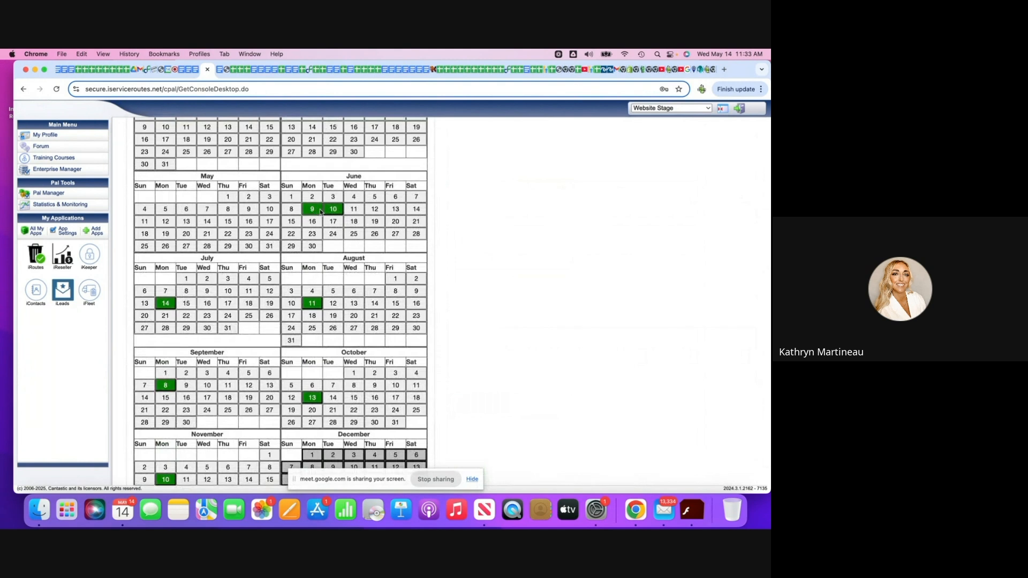
Unmark June 10, 2025 in the W2M route's schedule calendar, and mark and unmark June 16 as a trial date.
{"action": "left_click", "coordinate": [340, 212]}
{"action": "left_click", "coordinate": [312, 222]}
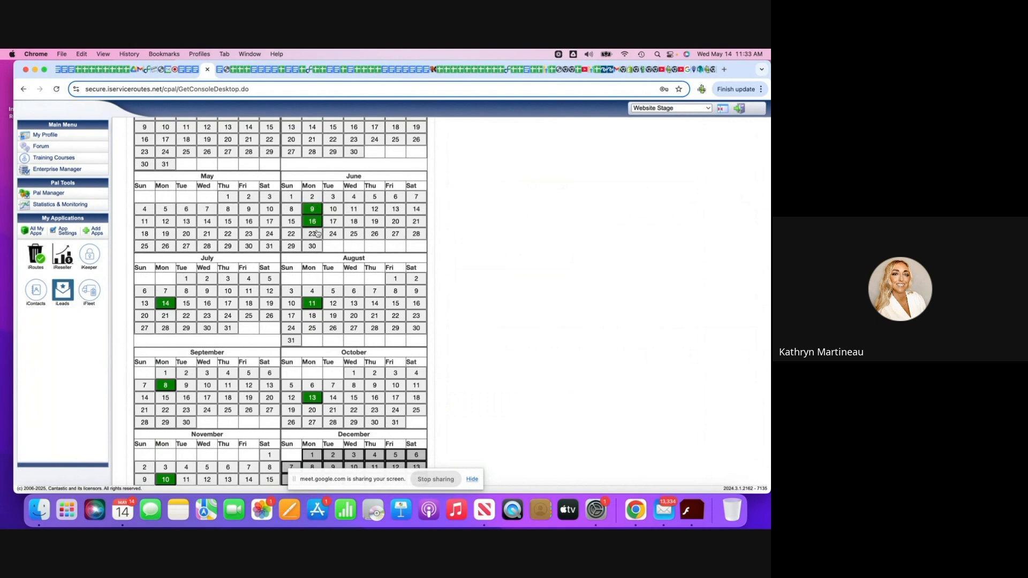
{"action": "left_click", "coordinate": [314, 222]}
Review the W2M route's 2025 schedule calendar and return to the list of routes.
{"action": "scroll", "coordinate": [169, 316], "scroll_direction": "down", "scroll_amount": 1}
{"action": "scroll", "coordinate": [169, 315], "scroll_direction": "down", "scroll_amount": 2}
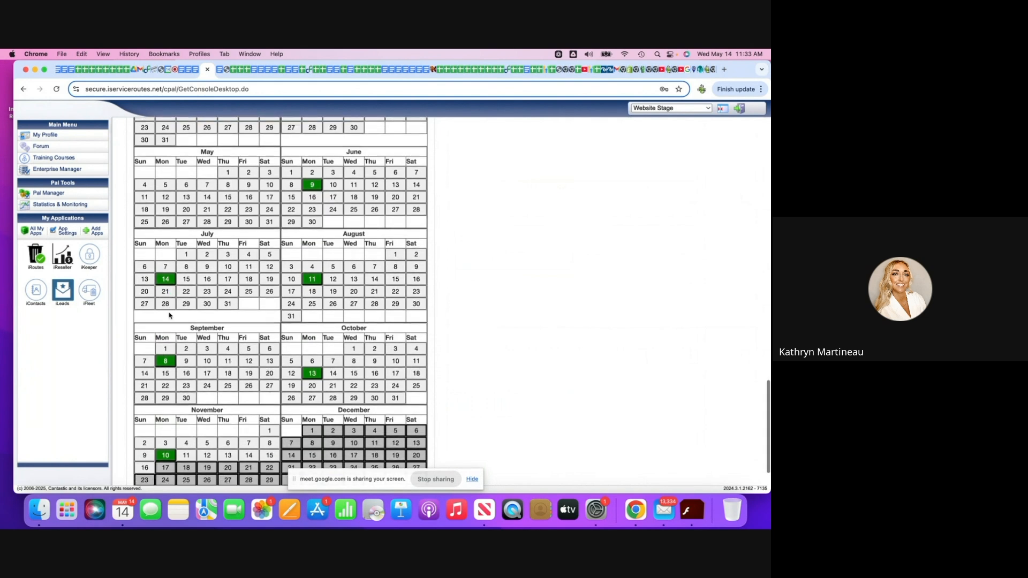
{"action": "scroll", "coordinate": [169, 316], "scroll_direction": "down", "scroll_amount": 2}
{"action": "scroll", "coordinate": [169, 316], "scroll_direction": "up", "scroll_amount": 15}
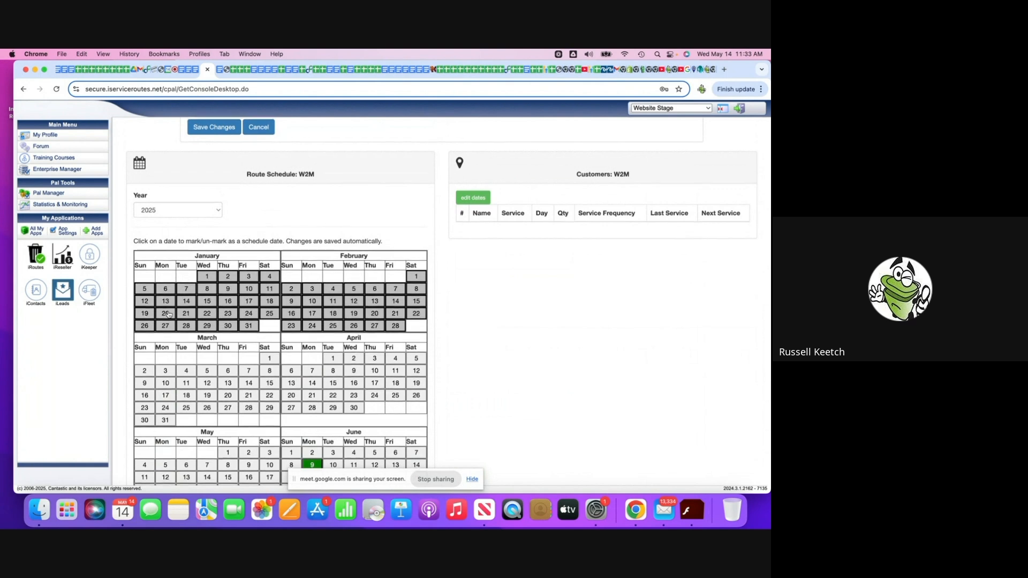
{"action": "scroll", "coordinate": [241, 300], "scroll_direction": "down", "scroll_amount": 5}
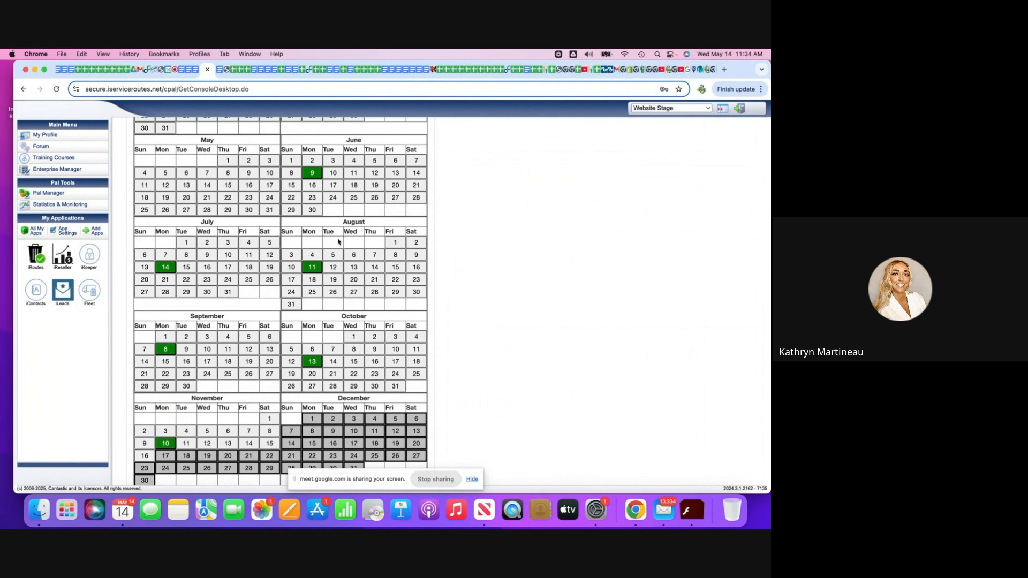
{"action": "scroll", "coordinate": [339, 242], "scroll_direction": "up", "scroll_amount": 15}
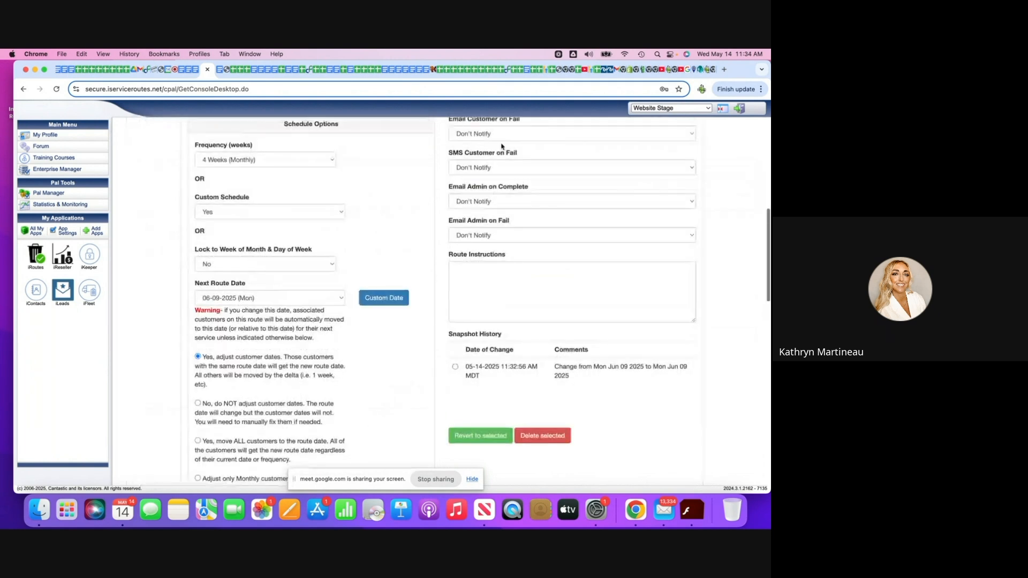
{"action": "scroll", "coordinate": [482, 187], "scroll_direction": "up", "scroll_amount": 10}
{"action": "left_click", "coordinate": [419, 131]}
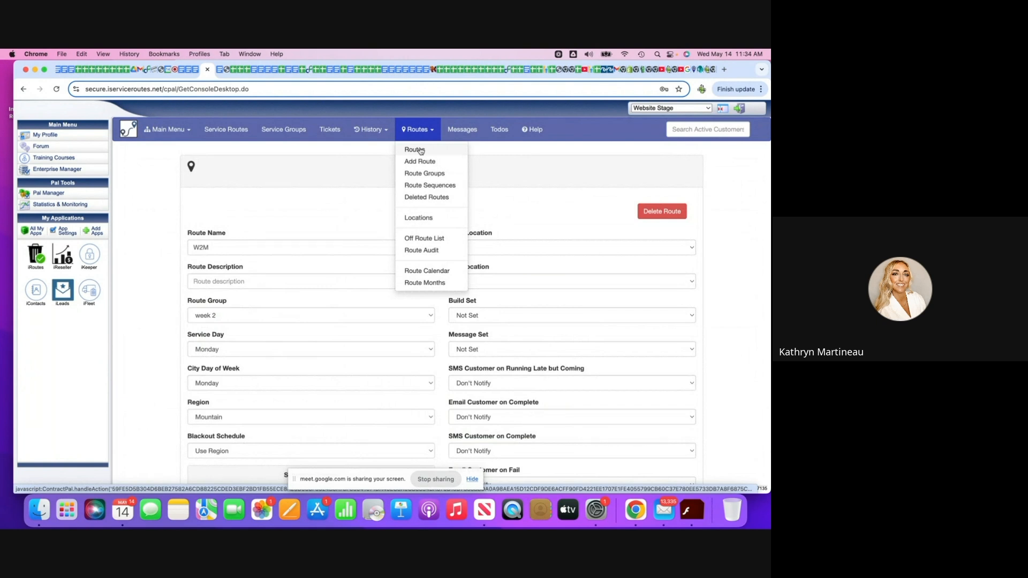
{"action": "left_click", "coordinate": [415, 150]}
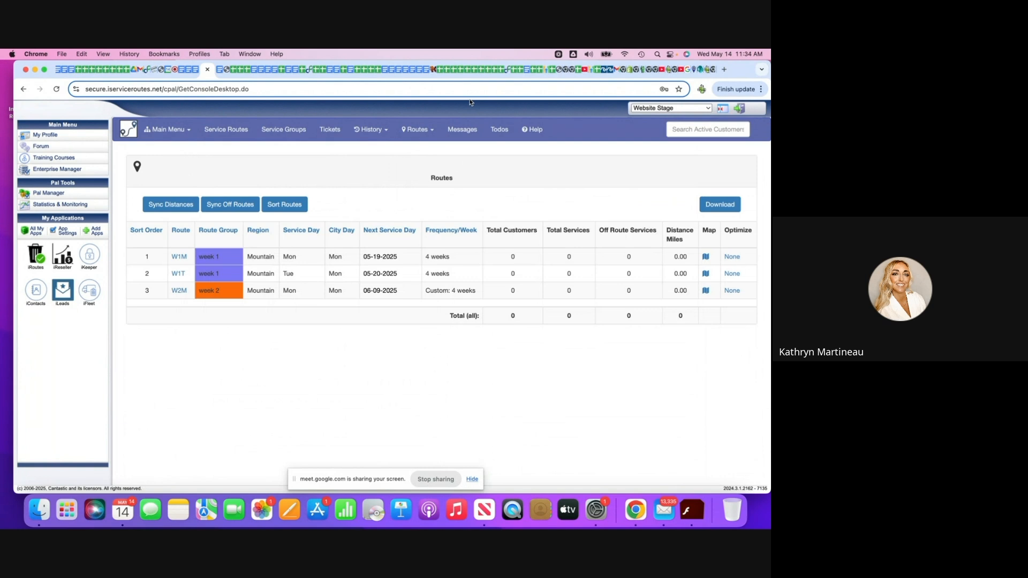
View the form for adding a location on the Locations page and close it without saving.
{"action": "left_click", "coordinate": [422, 132]}
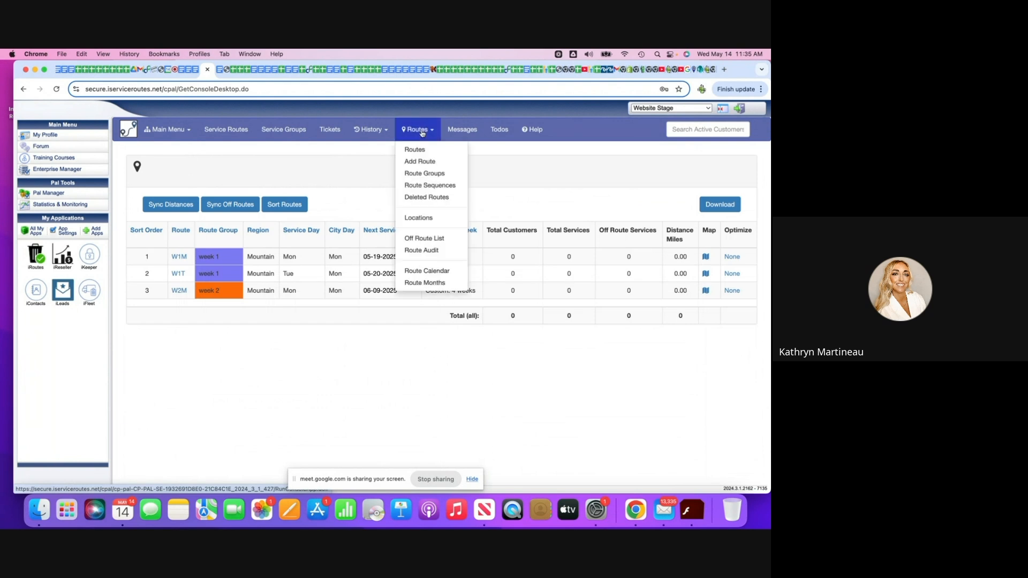
{"action": "left_click", "coordinate": [431, 219]}
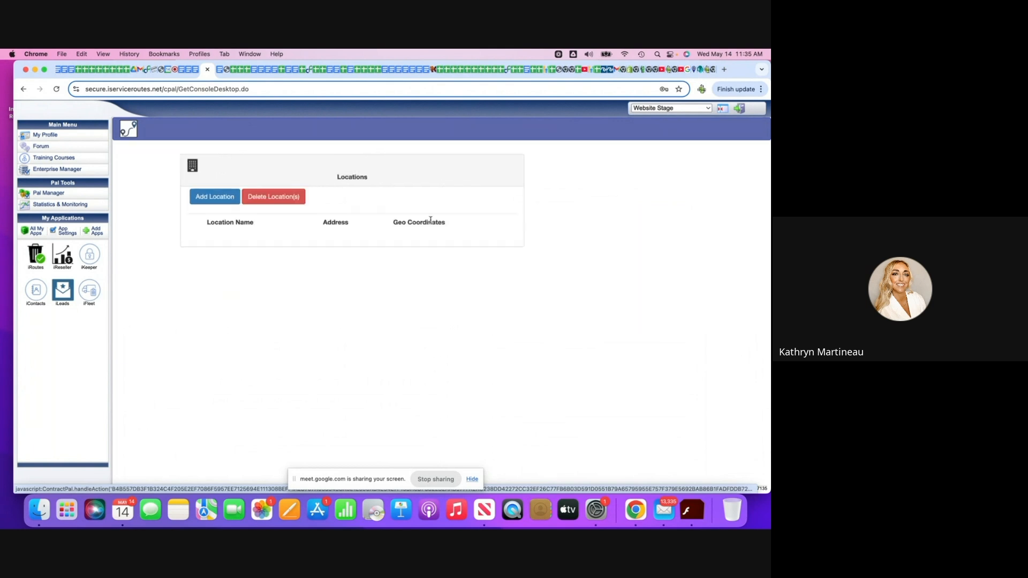
{"action": "left_click", "coordinate": [216, 202]}
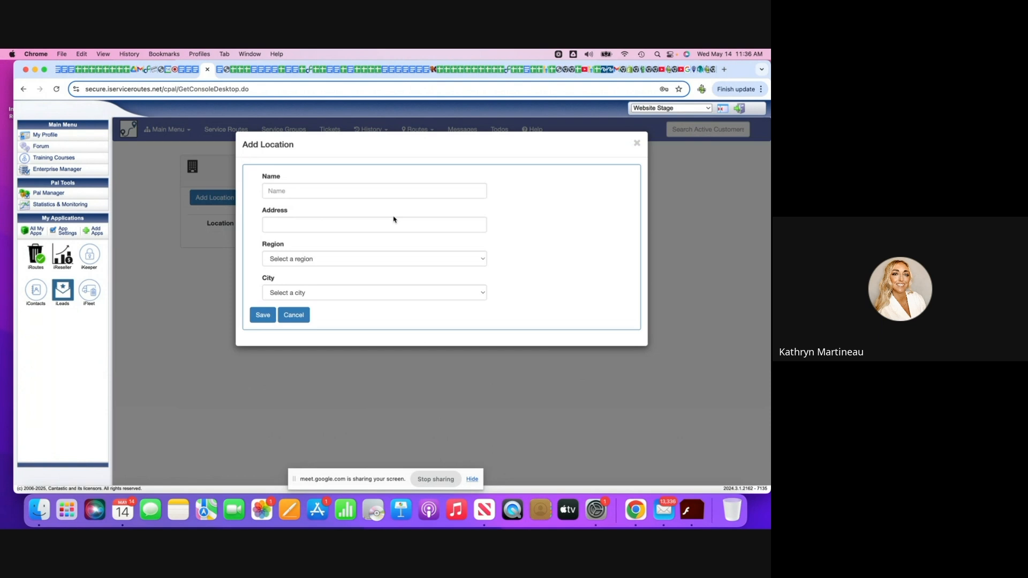
{"action": "left_click", "coordinate": [638, 143]}
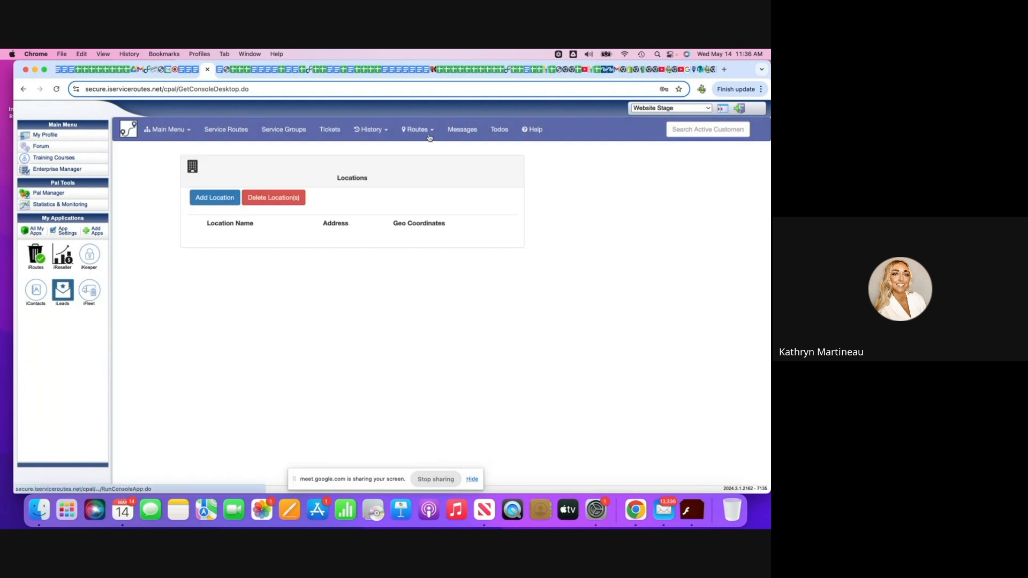
Open the W1M route from the route list and examine its settings, including the Start Location options.
{"action": "left_click", "coordinate": [411, 129]}
{"action": "left_click", "coordinate": [415, 150]}
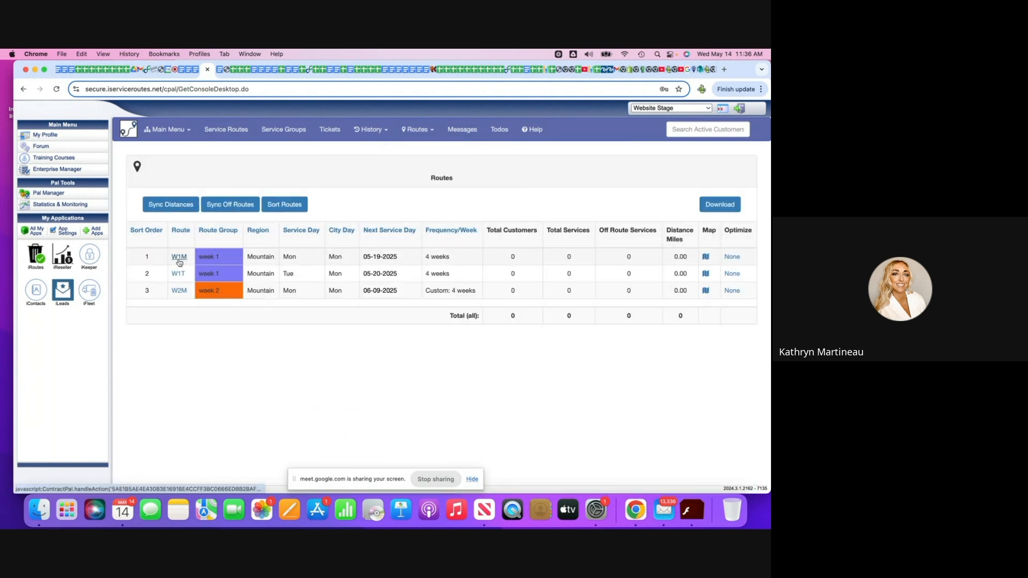
{"action": "left_click", "coordinate": [179, 259]}
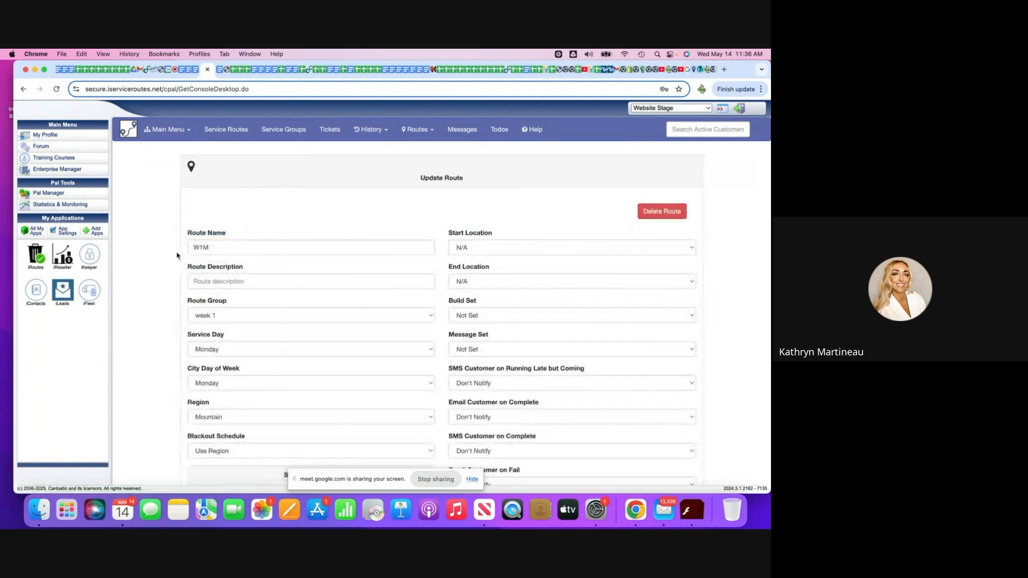
{"action": "scroll", "coordinate": [177, 255], "scroll_direction": "down", "scroll_amount": 2}
{"action": "scroll", "coordinate": [176, 256], "scroll_direction": "down", "scroll_amount": 5}
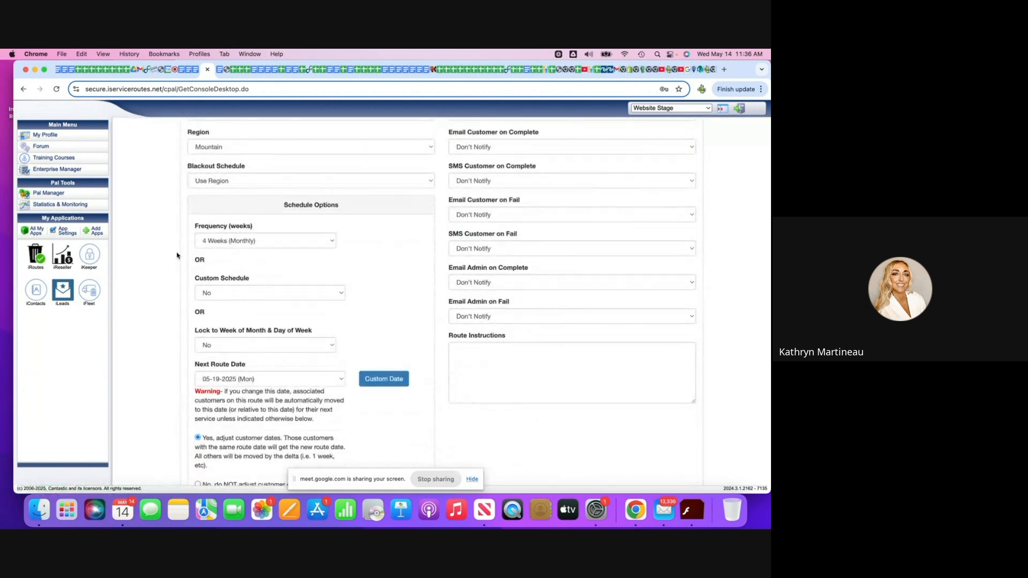
{"action": "scroll", "coordinate": [177, 256], "scroll_direction": "up", "scroll_amount": 5}
{"action": "scroll", "coordinate": [177, 256], "scroll_direction": "down", "scroll_amount": 3}
{"action": "scroll", "coordinate": [177, 256], "scroll_direction": "up", "scroll_amount": 4}
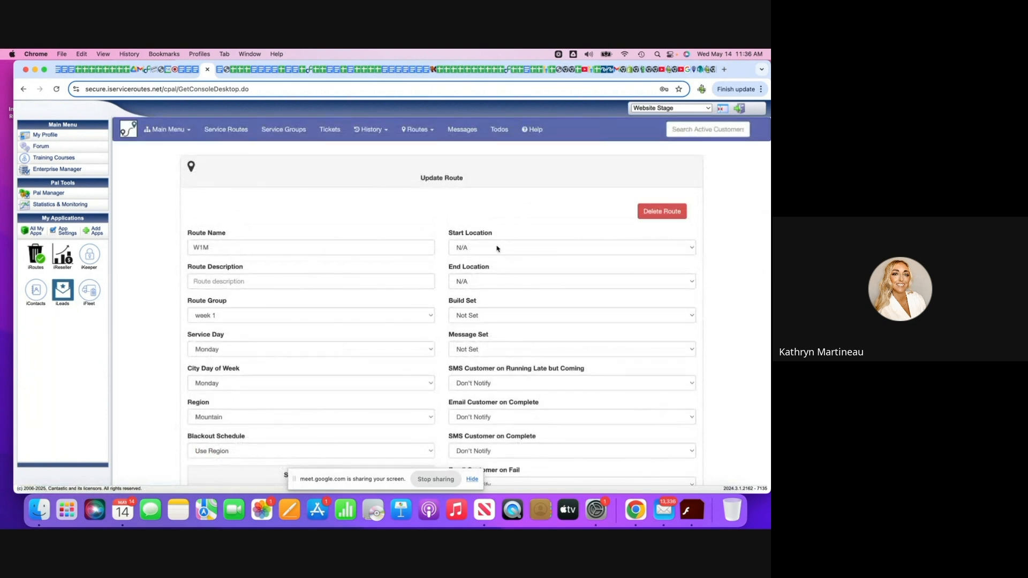
{"action": "left_click", "coordinate": [688, 250]}
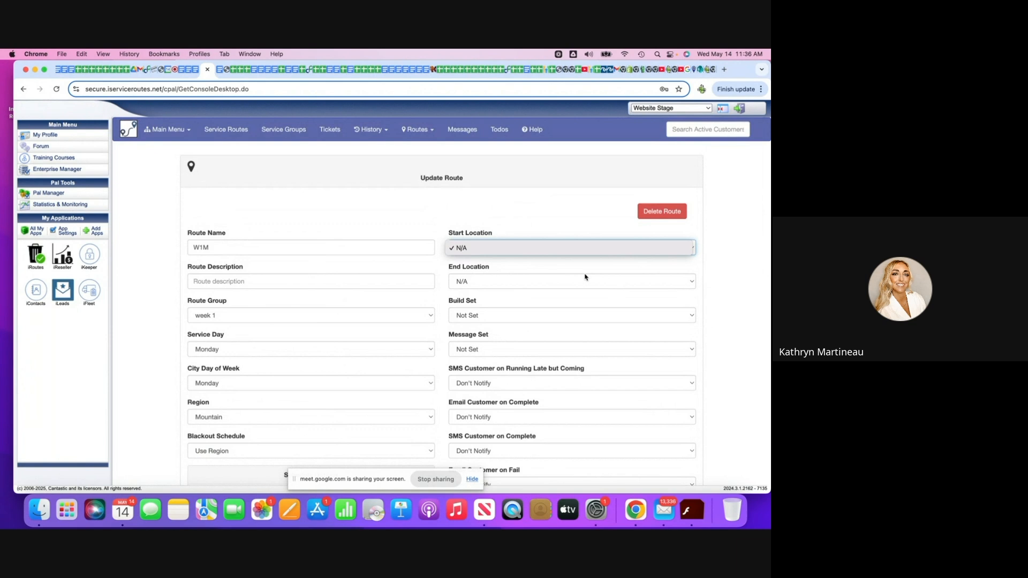
{"action": "left_click", "coordinate": [420, 129]}
Try to change the week 1 route group's color to pink (RGB 206, 131, 182), and cancel the edit.
{"action": "left_click", "coordinate": [420, 129]}
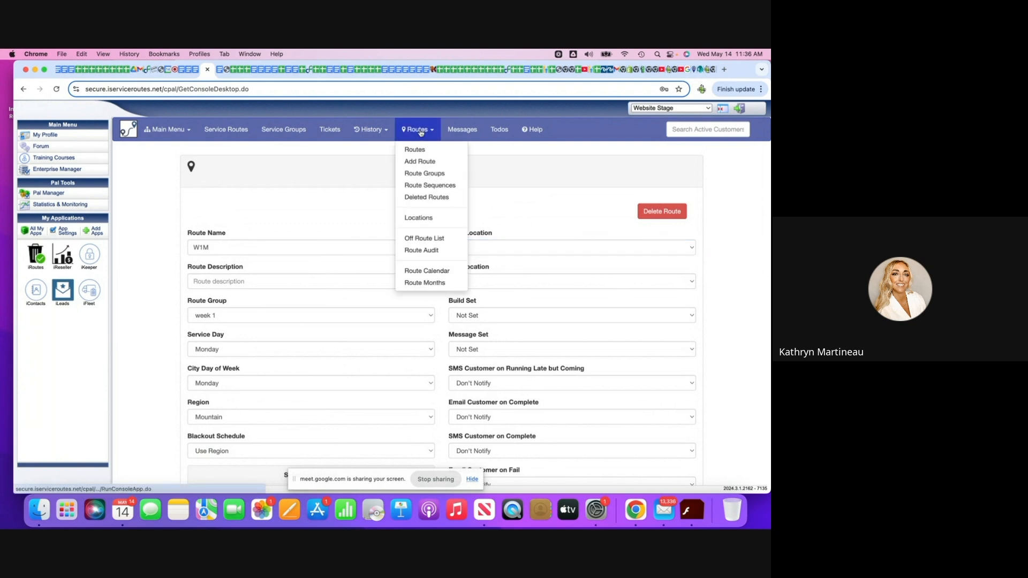
{"action": "left_click", "coordinate": [425, 171]}
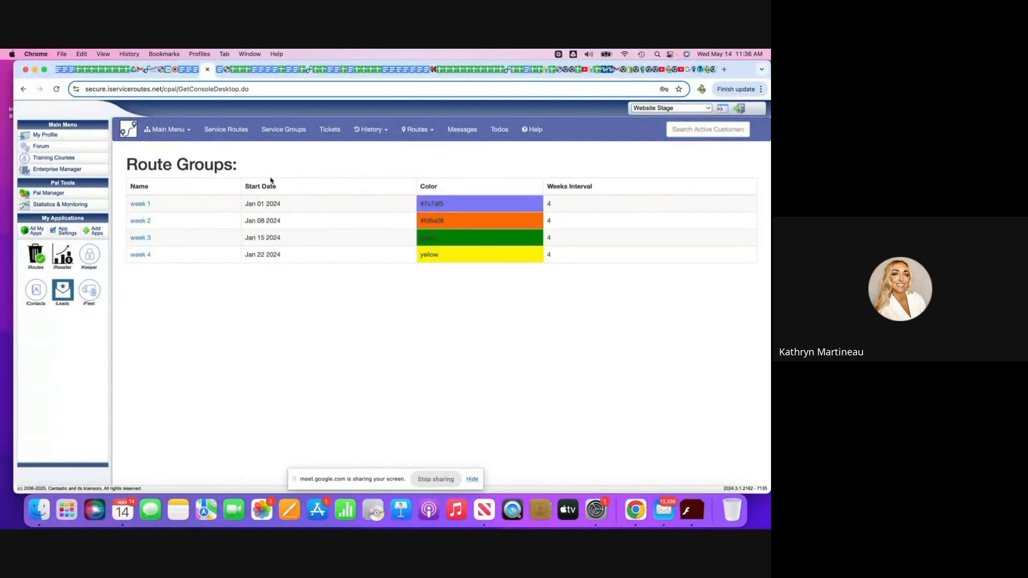
{"action": "left_click", "coordinate": [145, 203]}
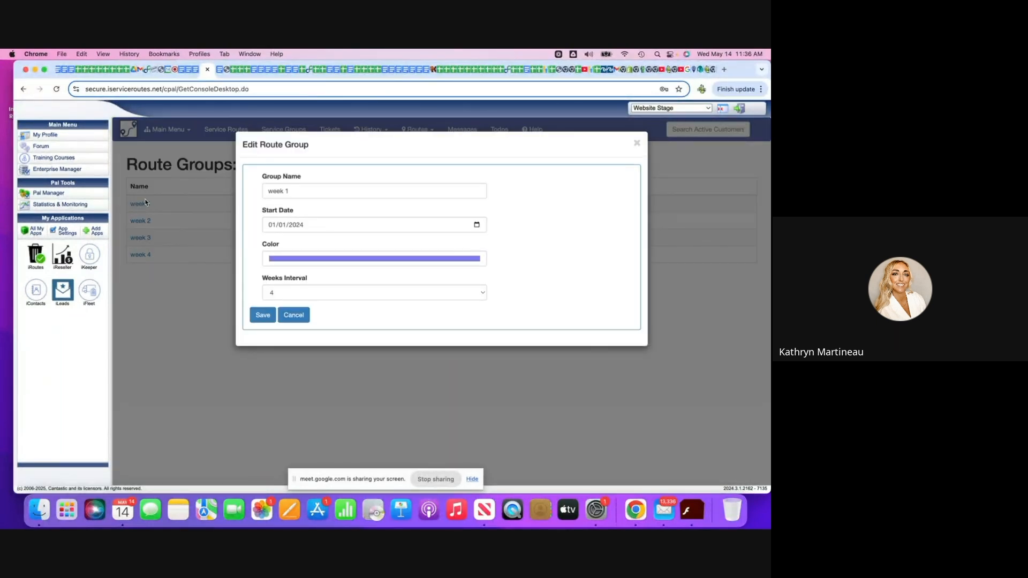
{"action": "left_click", "coordinate": [391, 260]}
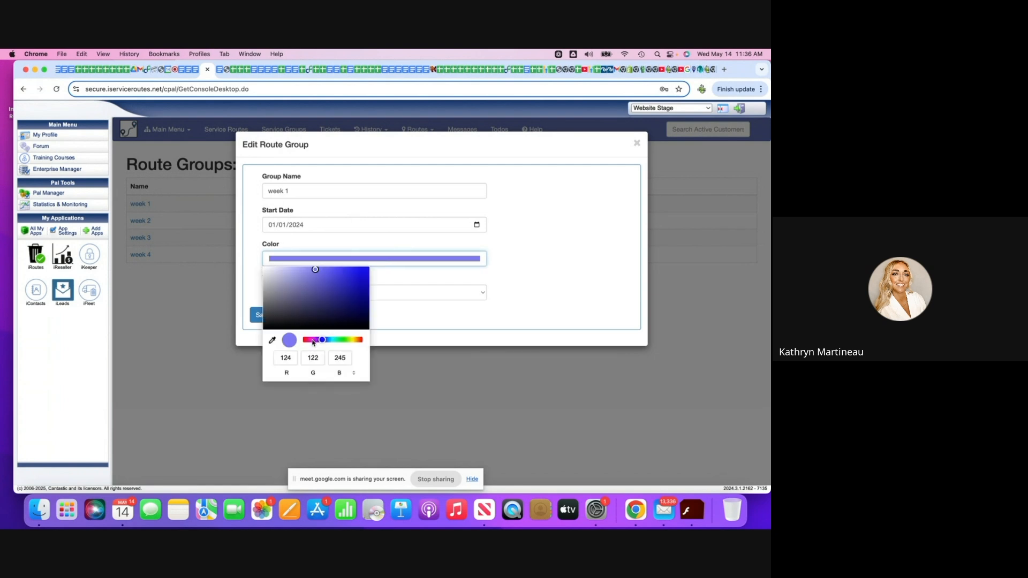
{"action": "left_click_drag", "start_coordinate": [322, 340], "coordinate": [310, 340]}
{"action": "left_click", "coordinate": [301, 278]}
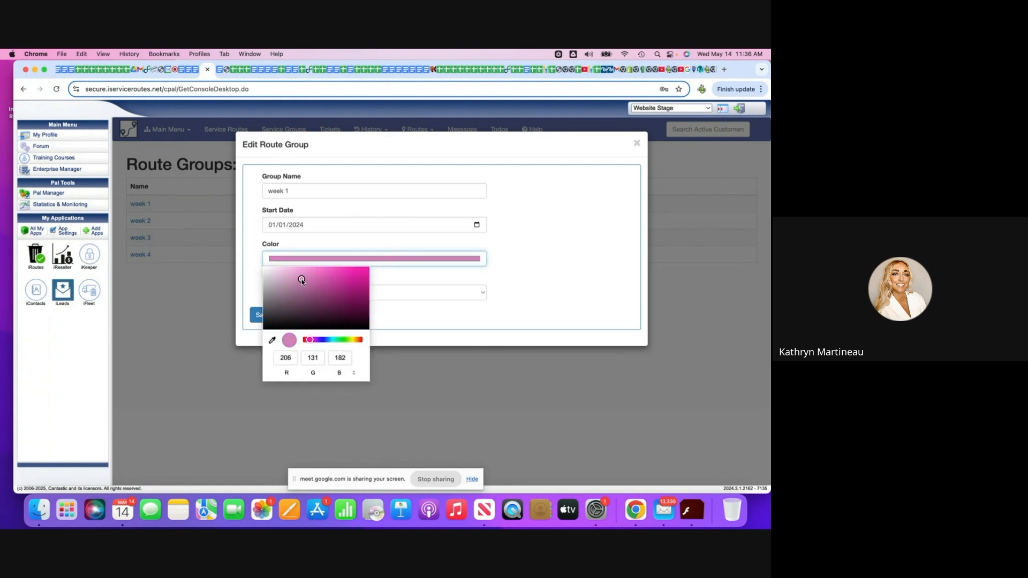
{"action": "left_click", "coordinate": [256, 319]}
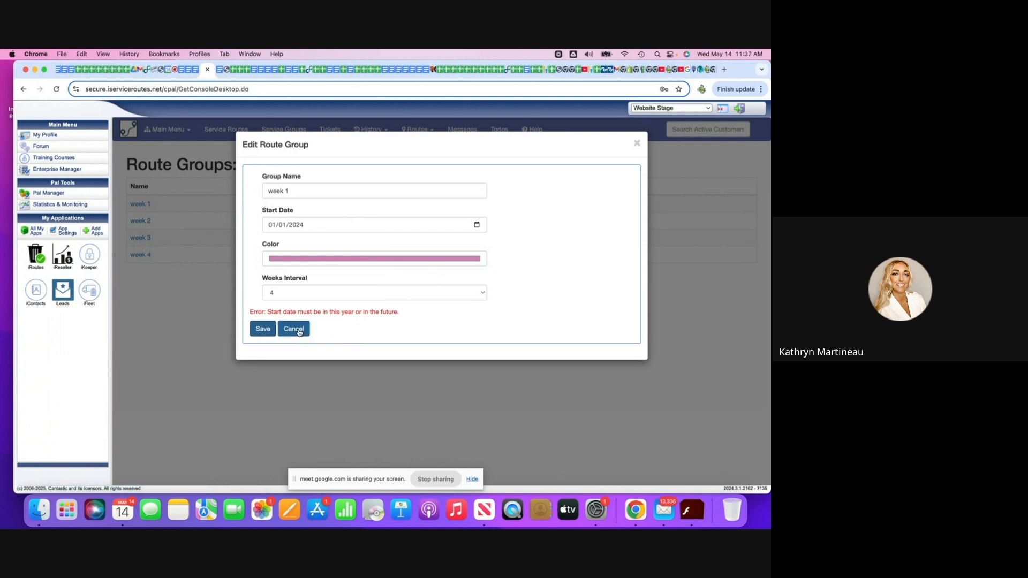
{"action": "left_click", "coordinate": [299, 330]}
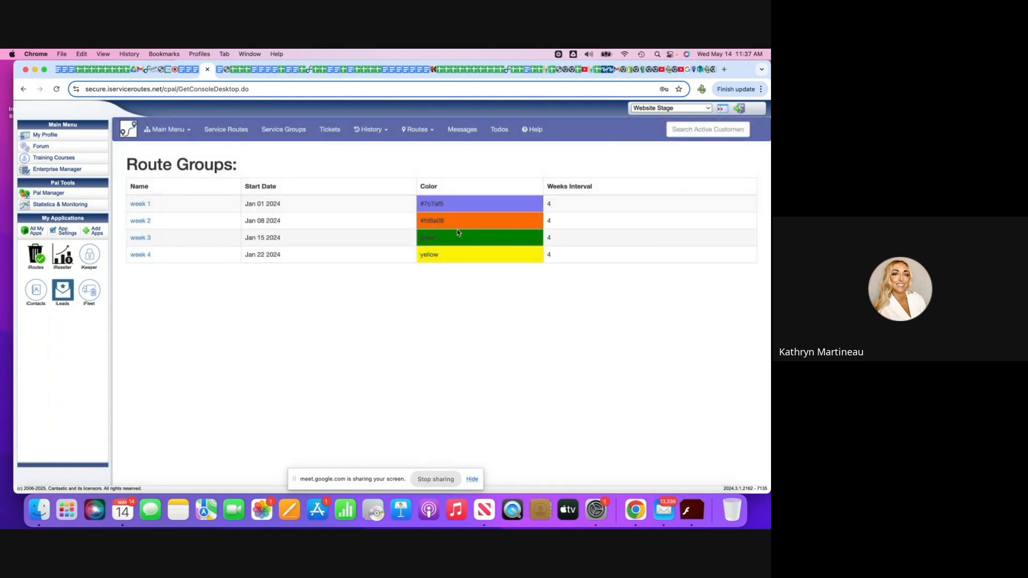
Try to change the week 2 route group's color to dark purple (RGB 77, 71, 123).
{"action": "left_click", "coordinate": [142, 223]}
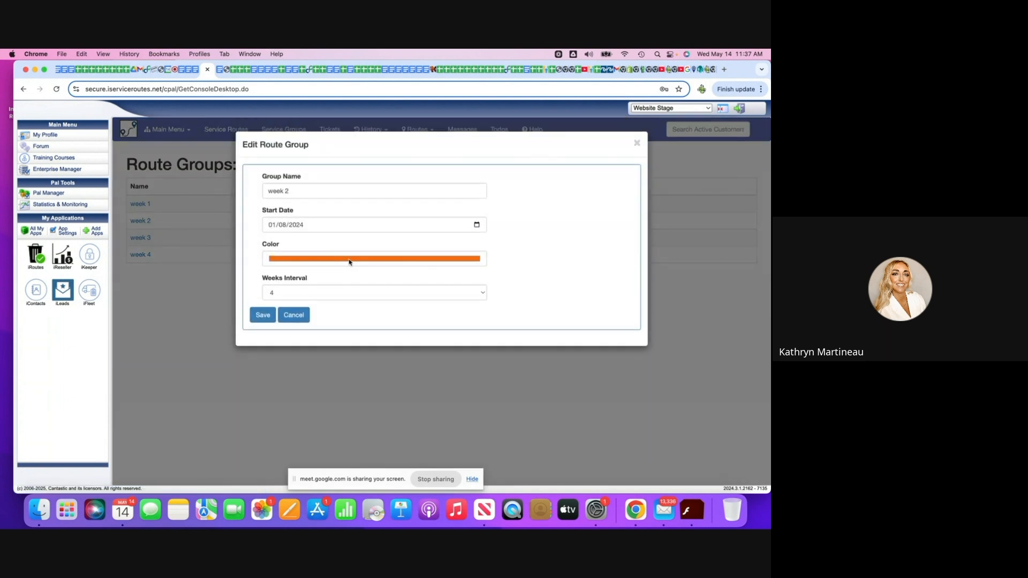
{"action": "left_click", "coordinate": [348, 261]}
{"action": "left_click", "coordinate": [321, 340]}
{"action": "left_click", "coordinate": [309, 301]}
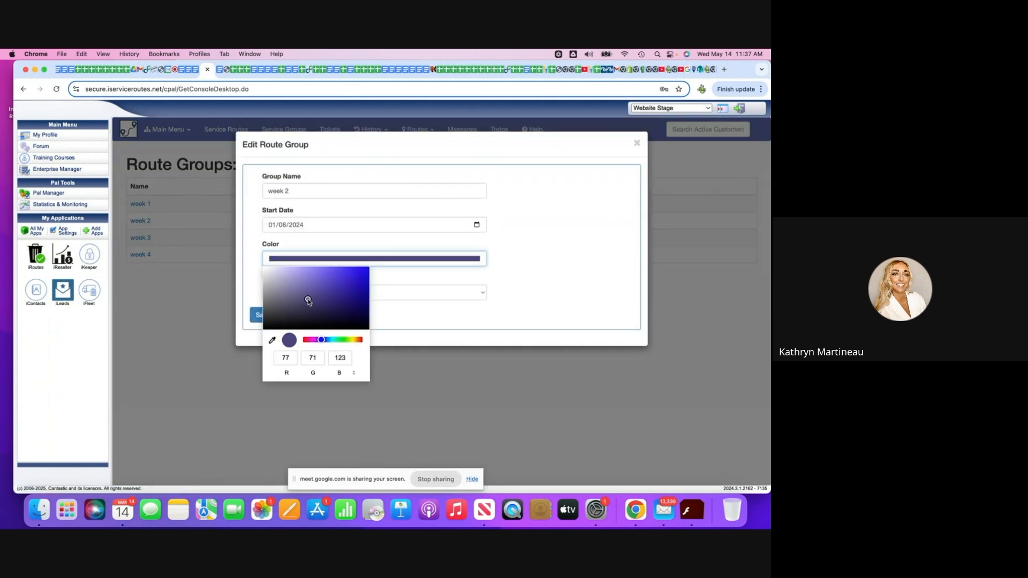
{"action": "left_click", "coordinate": [254, 321]}
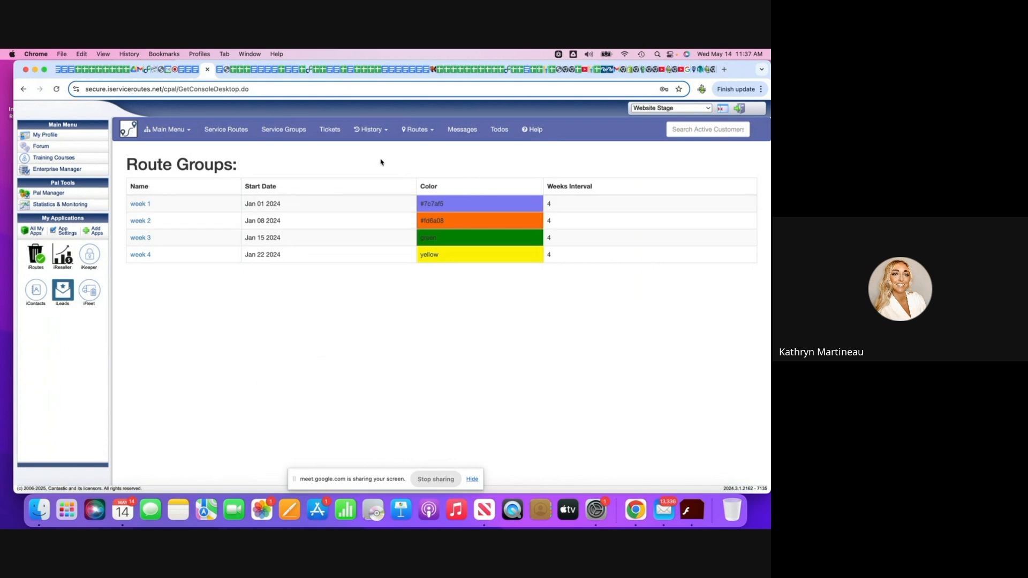
Go to the Admin section through Home and open the Main Accounting Settings.
{"action": "left_click", "coordinate": [163, 130]}
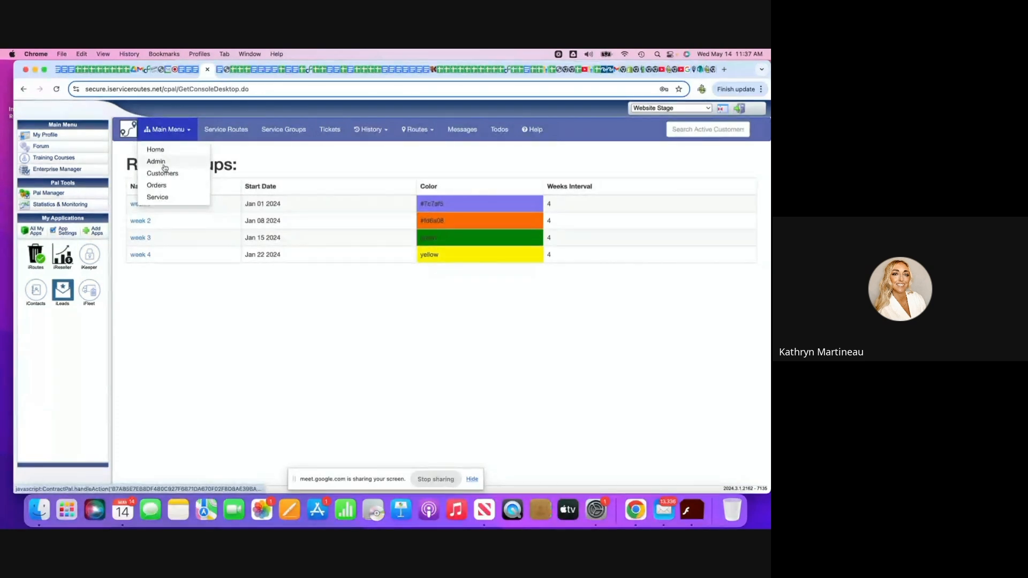
{"action": "left_click", "coordinate": [153, 151]}
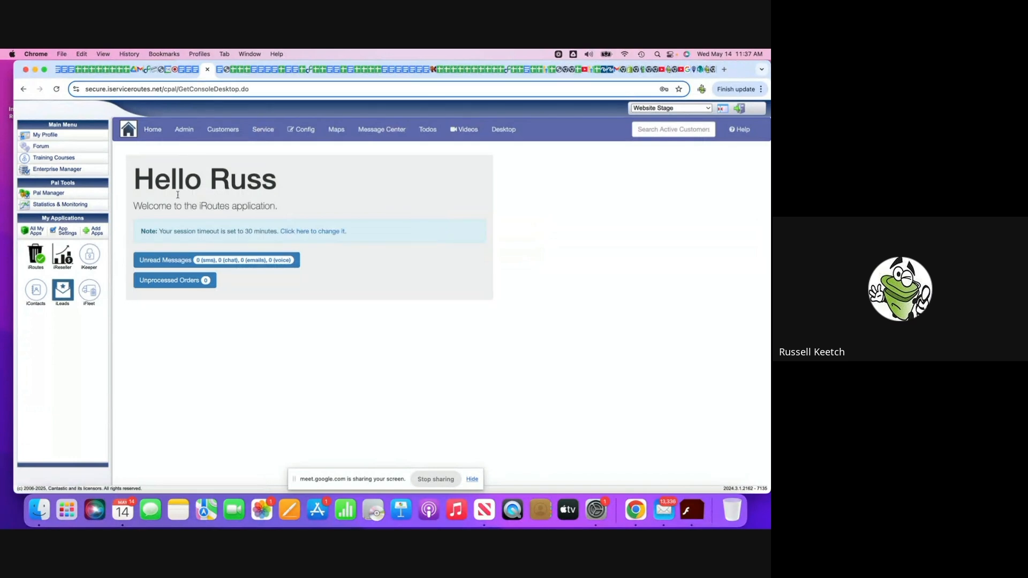
{"action": "left_click", "coordinate": [192, 132]}
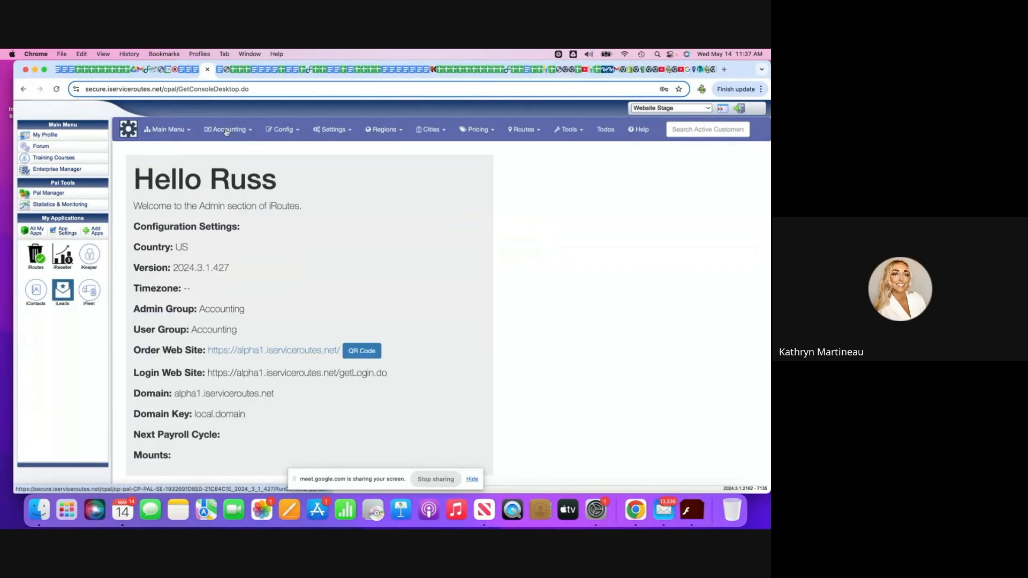
{"action": "left_click", "coordinate": [242, 130]}
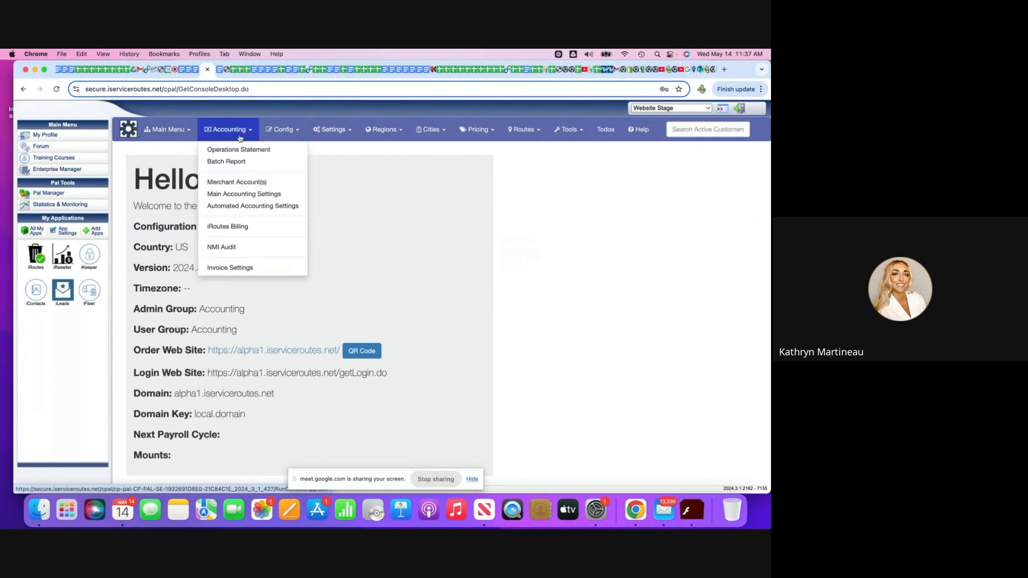
{"action": "left_click", "coordinate": [232, 196]}
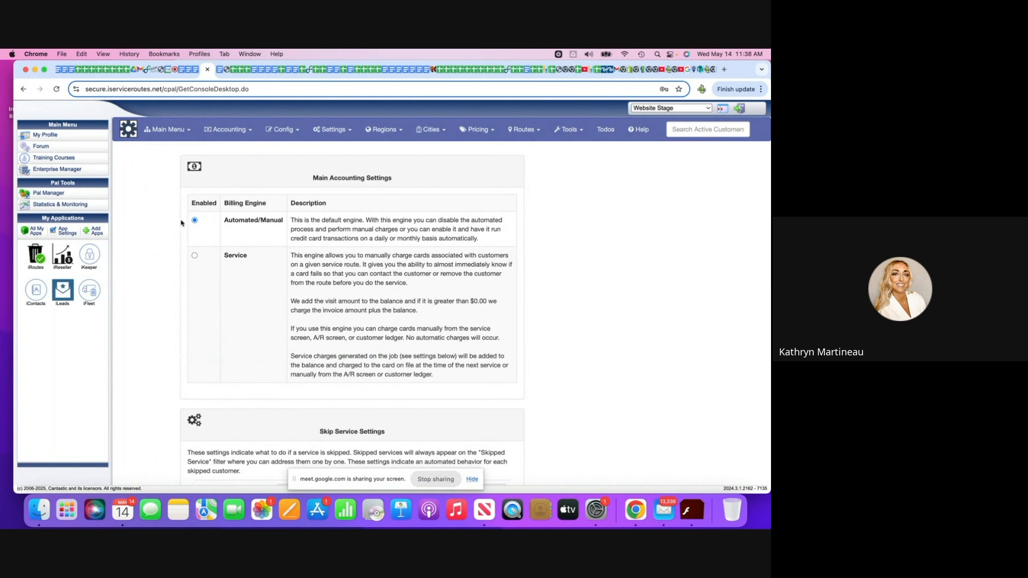
Switch the billing engine to Service and back to Automated/Manual.
{"action": "left_click", "coordinate": [195, 255]}
{"action": "scroll", "coordinate": [247, 266], "scroll_direction": "down", "scroll_amount": 1}
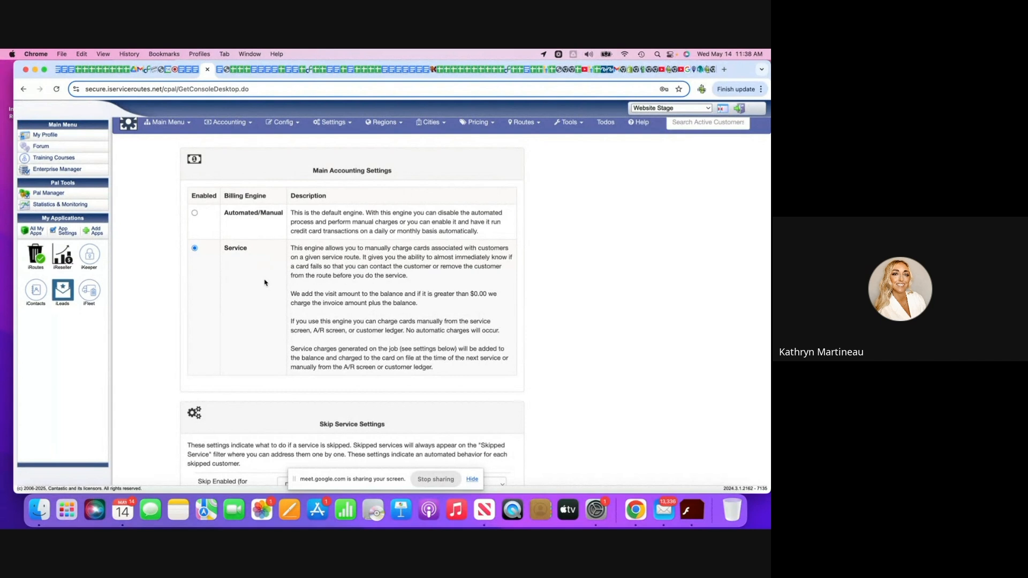
{"action": "left_click", "coordinate": [195, 213]}
Set Skip Enabled (for drivers) to Enabled in the Skip Service Settings.
{"action": "scroll", "coordinate": [196, 218], "scroll_direction": "down", "scroll_amount": 1}
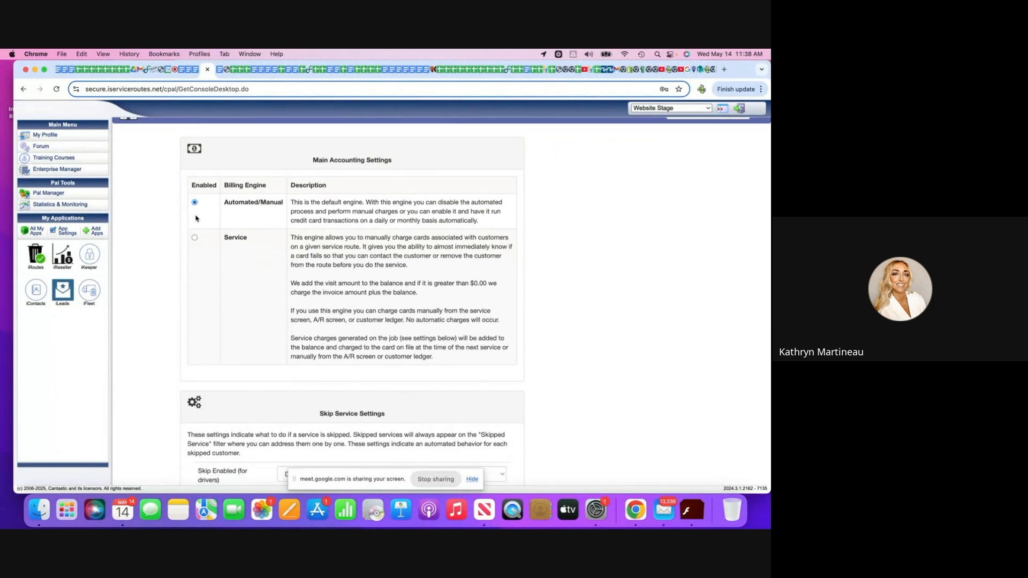
{"action": "scroll", "coordinate": [196, 217], "scroll_direction": "down", "scroll_amount": 10}
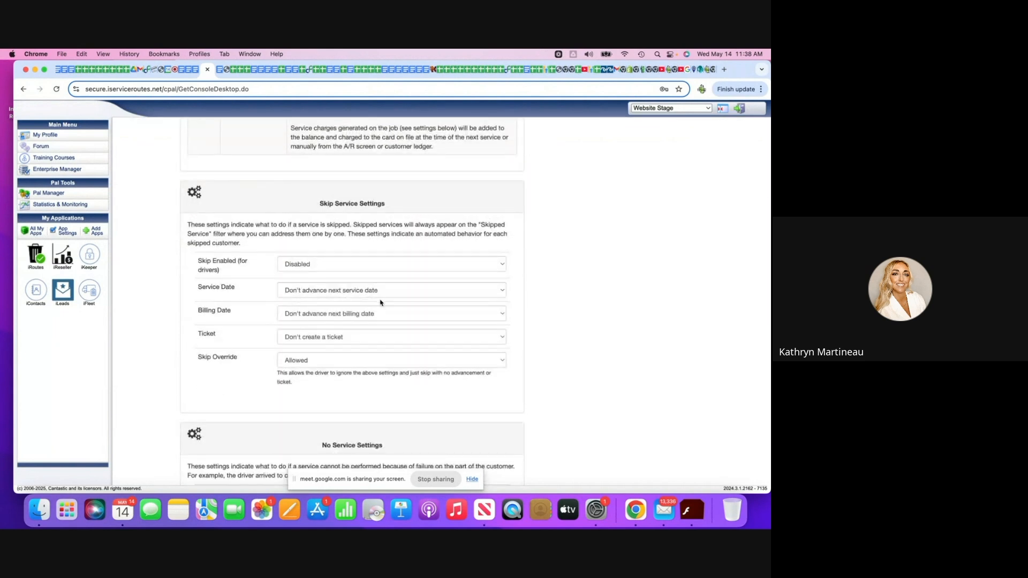
{"action": "left_click", "coordinate": [500, 264]}
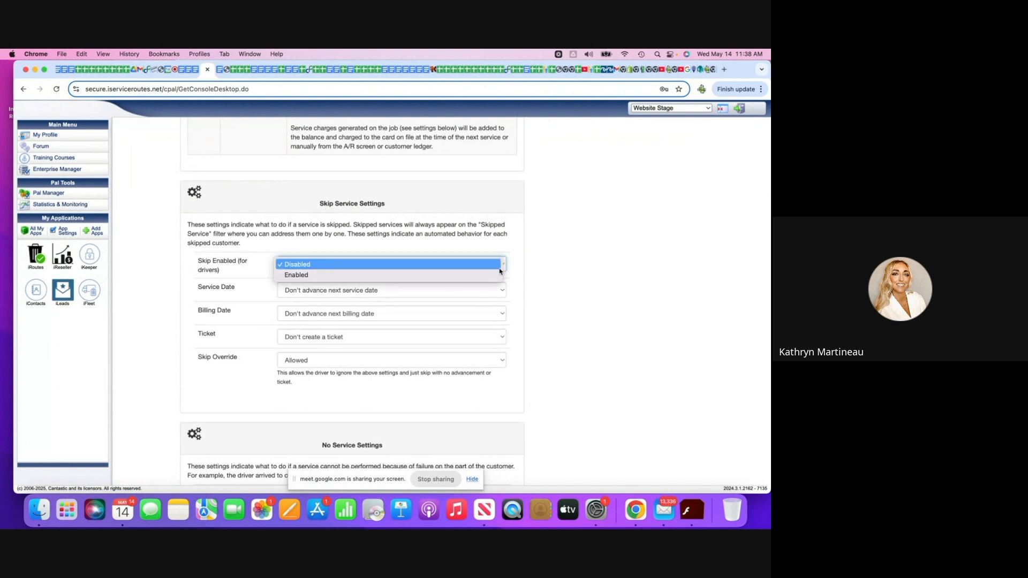
{"action": "left_click", "coordinate": [499, 275]}
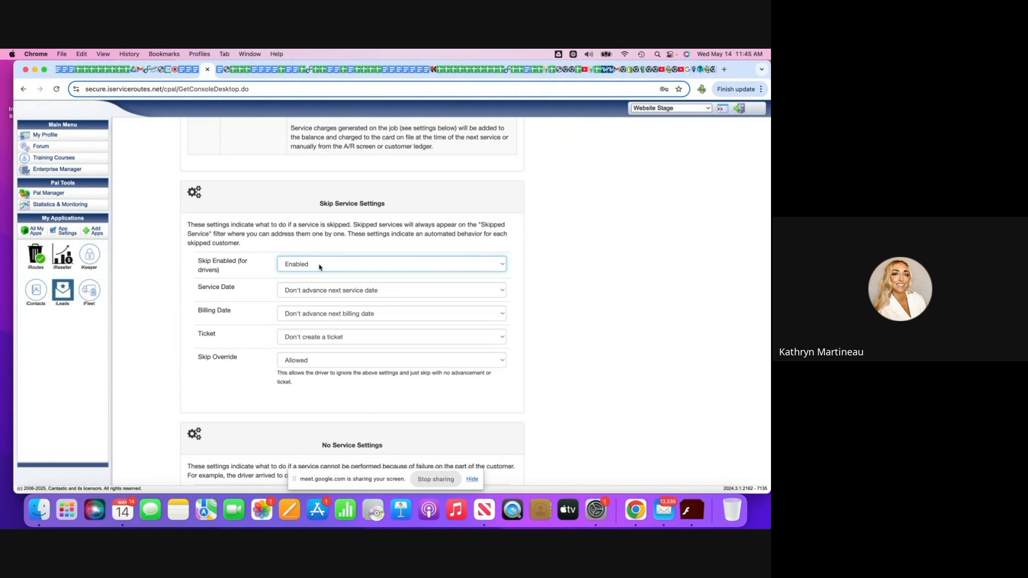
Examine the skip service, no service, extra service and commercial zero service options in the accounting settings.
{"action": "scroll", "coordinate": [279, 358], "scroll_direction": "down", "scroll_amount": 3}
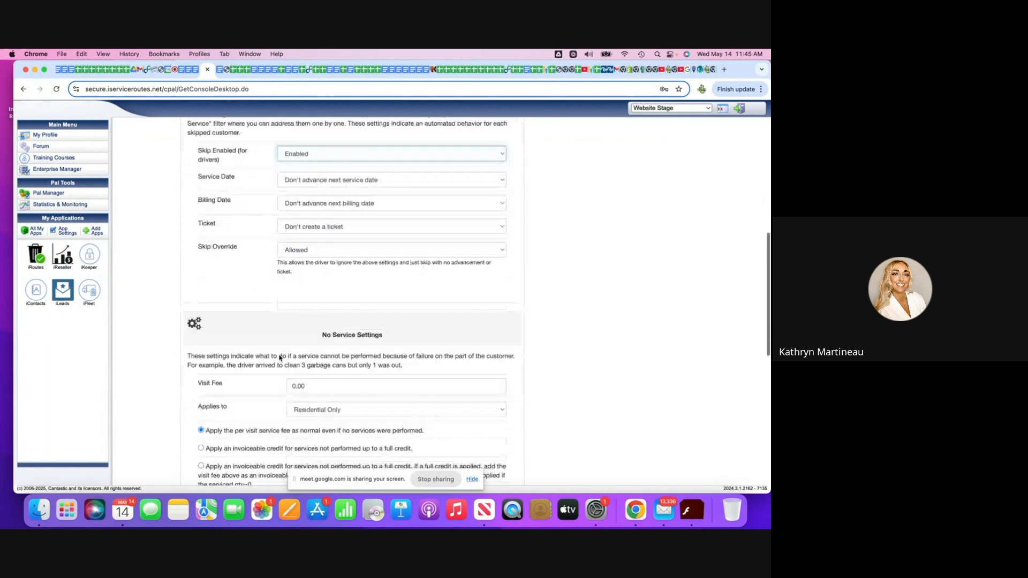
{"action": "scroll", "coordinate": [280, 357], "scroll_direction": "down", "scroll_amount": 3}
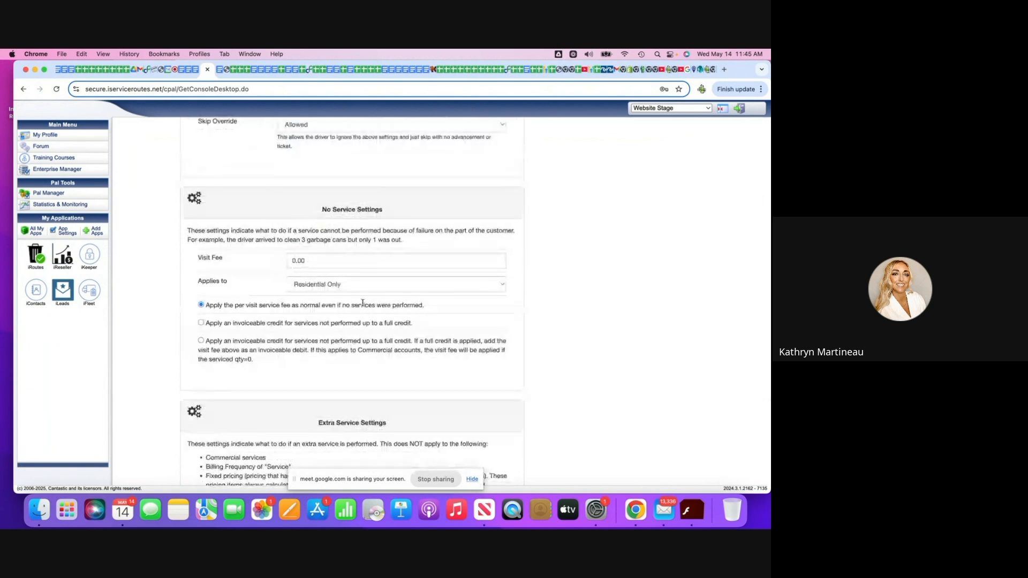
{"action": "scroll", "coordinate": [460, 277], "scroll_direction": "down", "scroll_amount": 1}
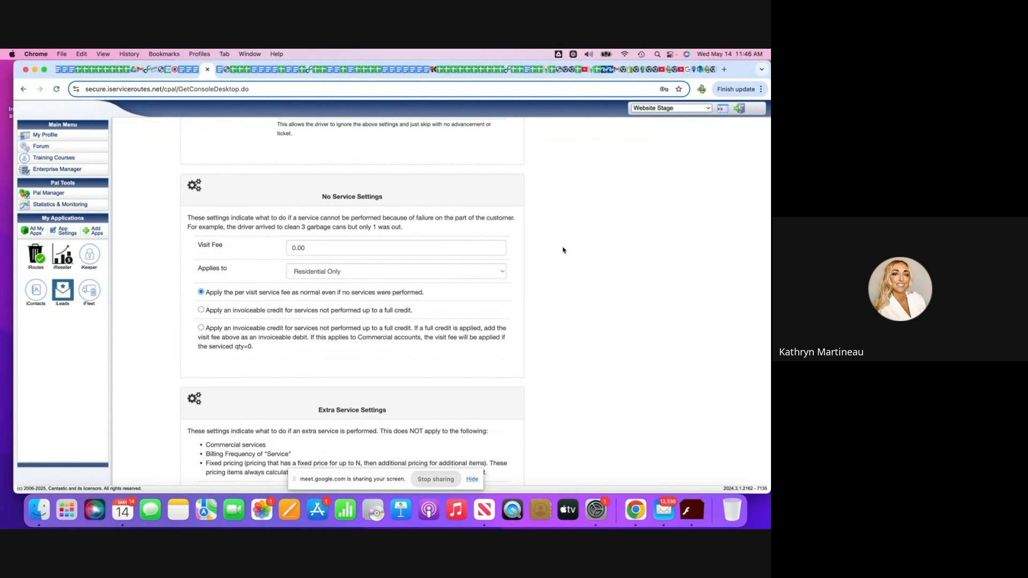
{"action": "scroll", "coordinate": [562, 250], "scroll_direction": "down", "scroll_amount": 3}
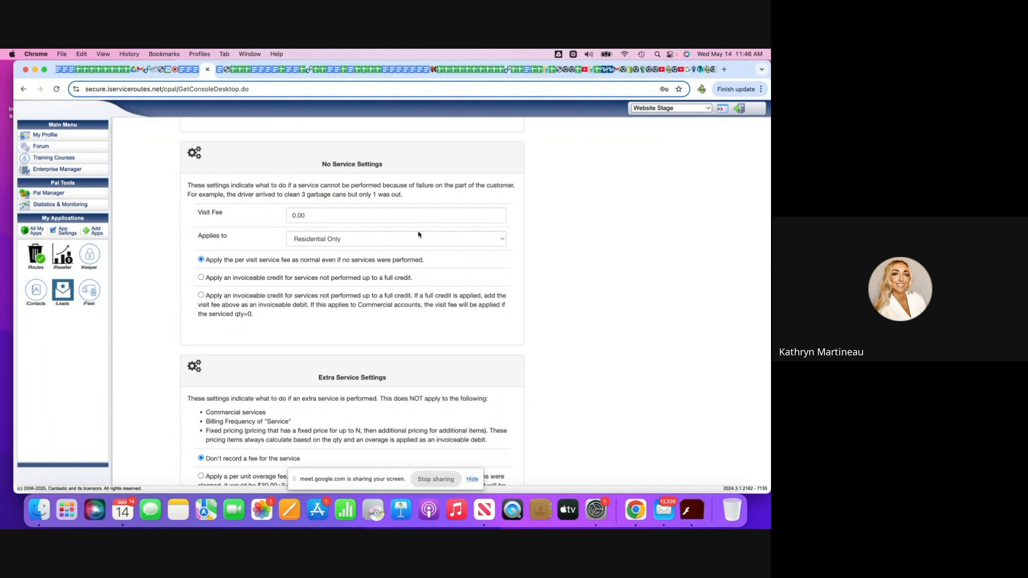
{"action": "scroll", "coordinate": [419, 234], "scroll_direction": "down", "scroll_amount": 1}
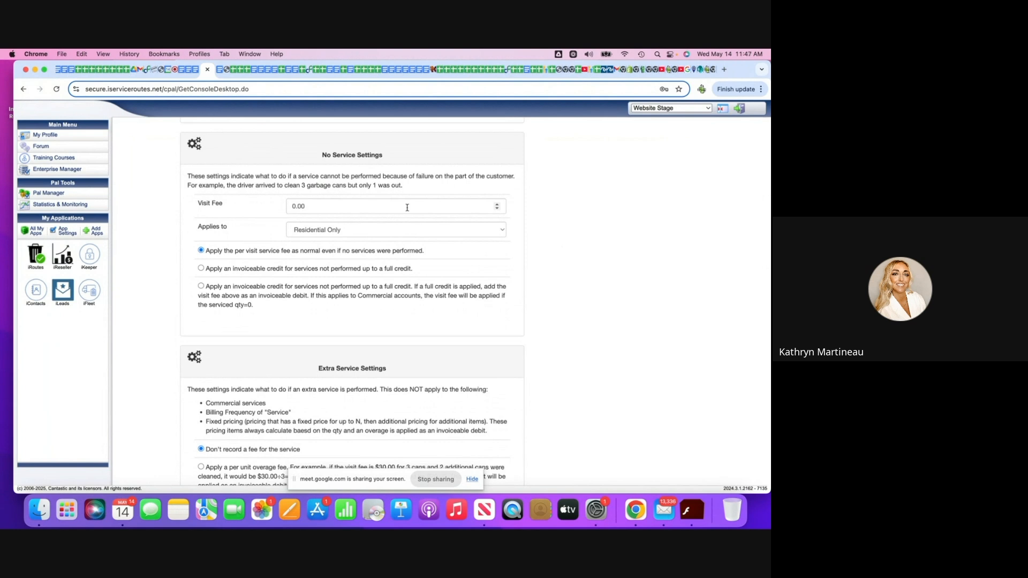
{"action": "scroll", "coordinate": [407, 209], "scroll_direction": "down", "scroll_amount": 5}
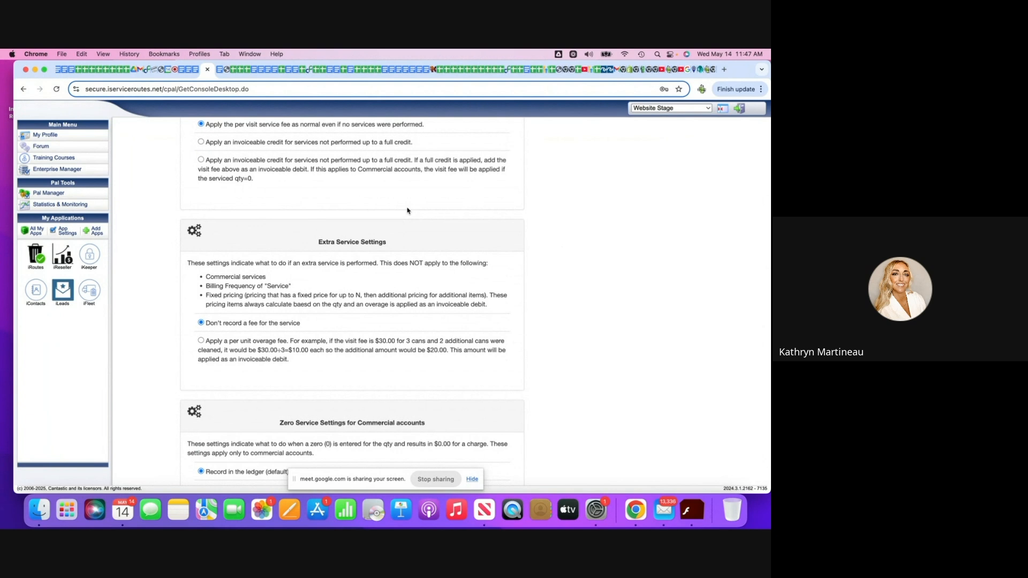
{"action": "scroll", "coordinate": [407, 209], "scroll_direction": "down", "scroll_amount": 1}
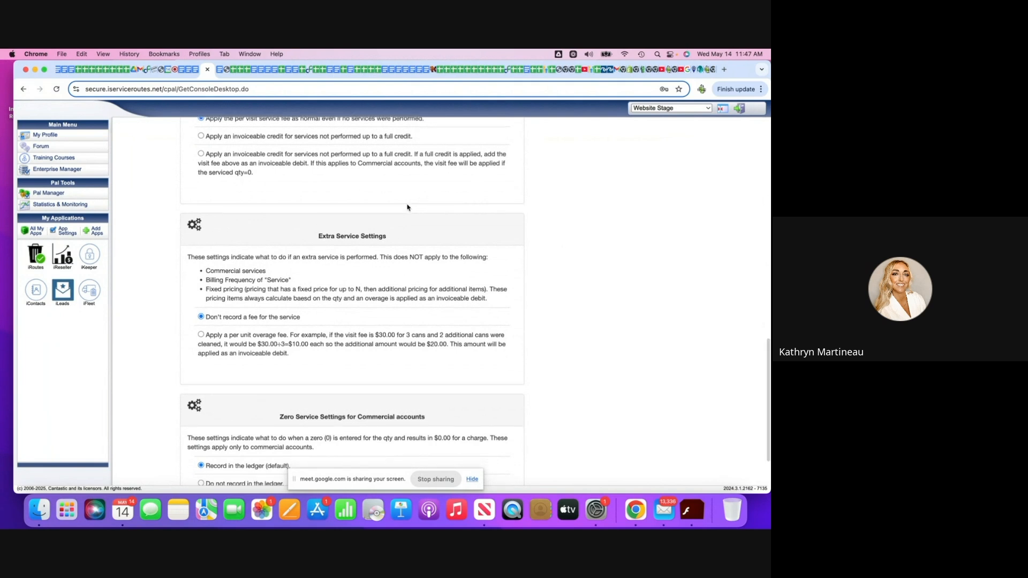
{"action": "scroll", "coordinate": [407, 208], "scroll_direction": "down", "scroll_amount": 3}
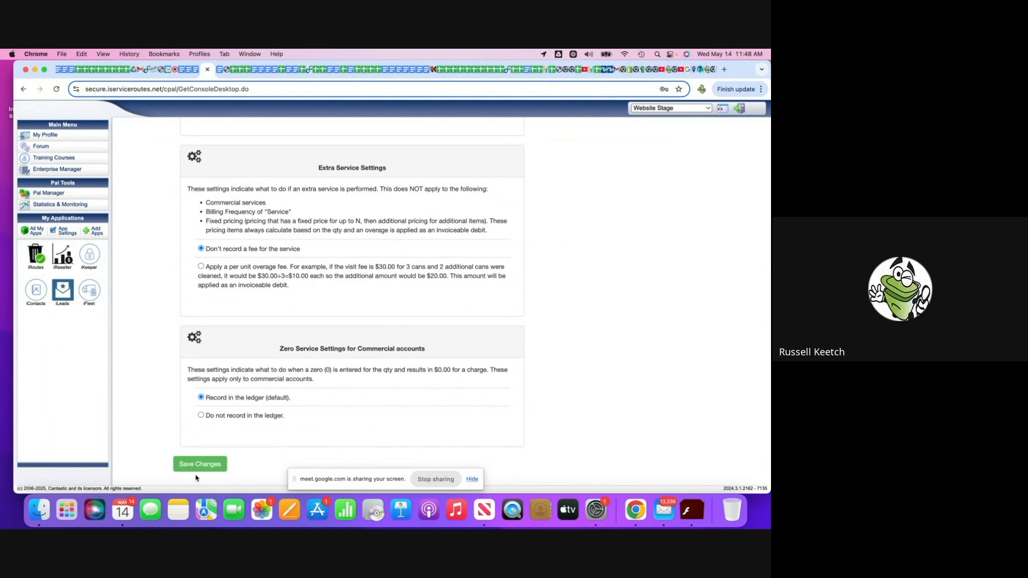
{"action": "scroll", "coordinate": [367, 317], "scroll_direction": "up", "scroll_amount": 10}
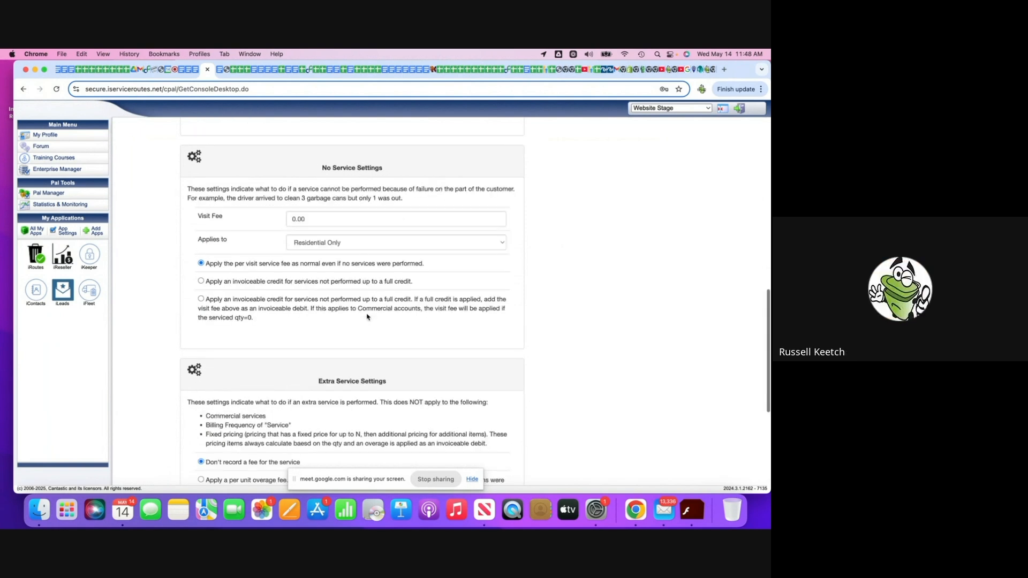
{"action": "scroll", "coordinate": [367, 317], "scroll_direction": "down", "scroll_amount": 6}
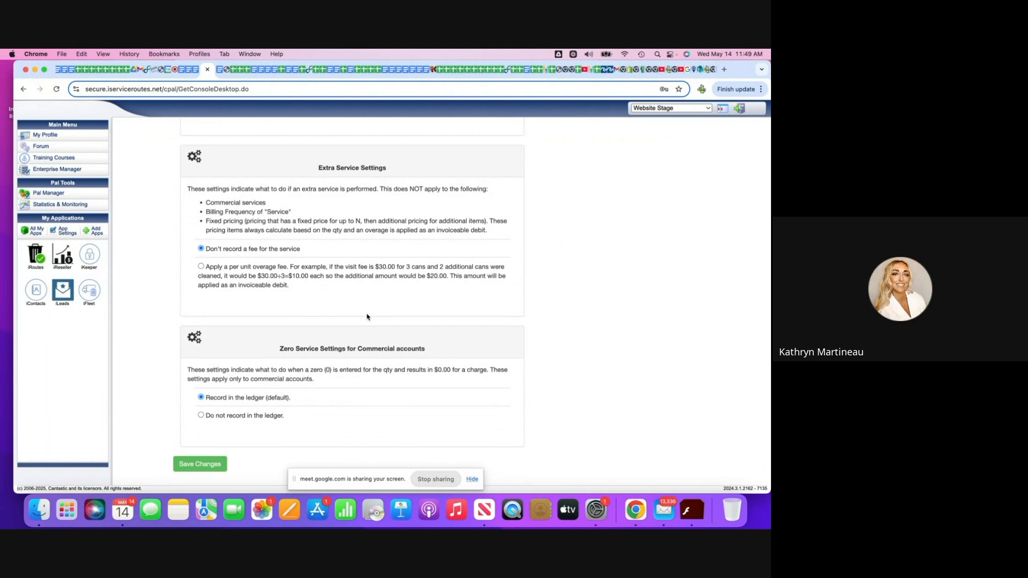
Save the main accounting settings and open the Automated Accounting Settings.
{"action": "left_click", "coordinate": [200, 464]}
{"action": "scroll", "coordinate": [349, 291], "scroll_direction": "up", "scroll_amount": 10}
{"action": "scroll", "coordinate": [349, 292], "scroll_direction": "up", "scroll_amount": 5}
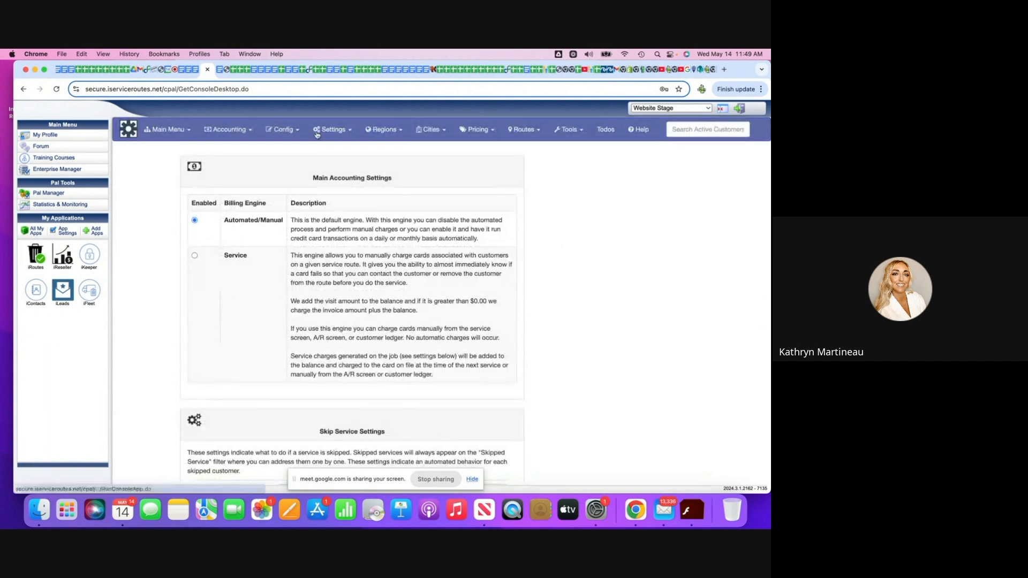
{"action": "left_click", "coordinate": [221, 131]}
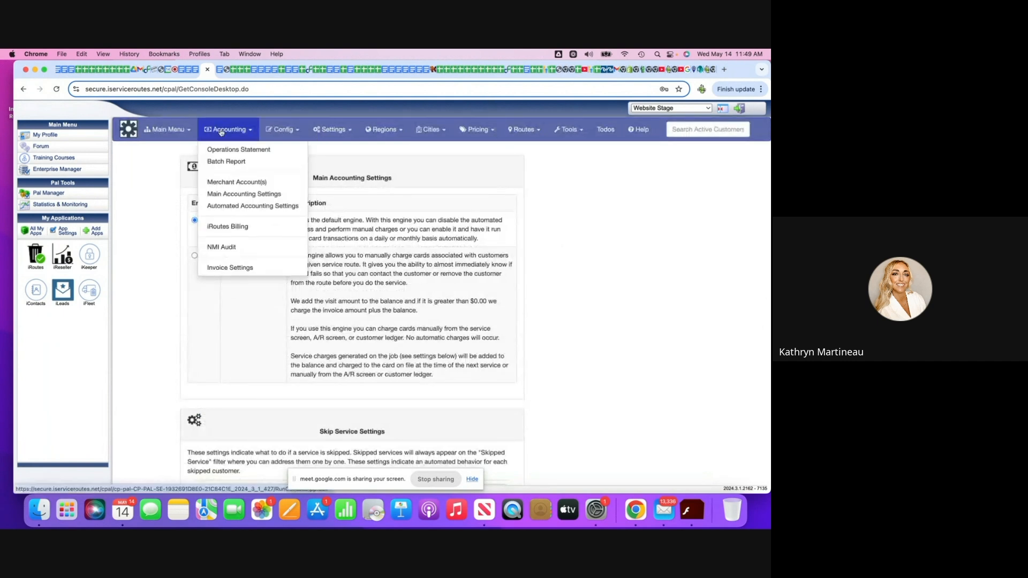
{"action": "left_click", "coordinate": [250, 206]}
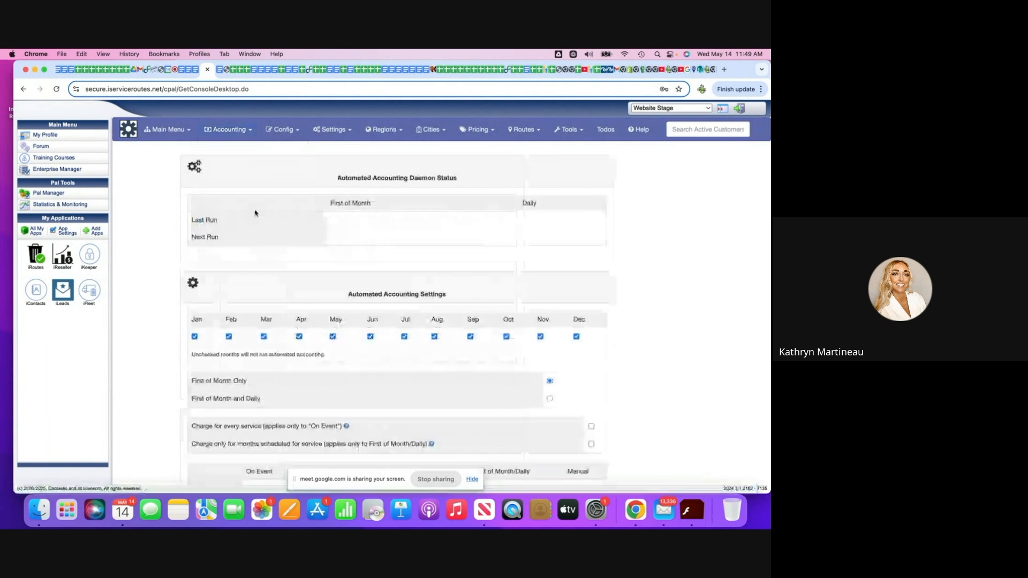
Set automated accounting to run First of Month and Daily, and enable Charge for every service.
{"action": "scroll", "coordinate": [332, 226], "scroll_direction": "down", "scroll_amount": 2}
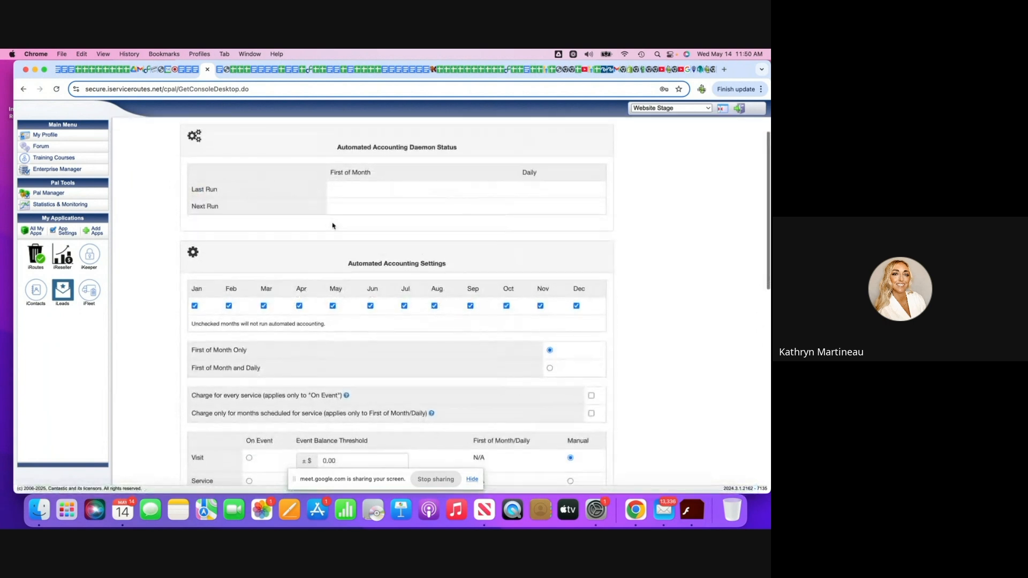
{"action": "scroll", "coordinate": [332, 226], "scroll_direction": "down", "scroll_amount": 1}
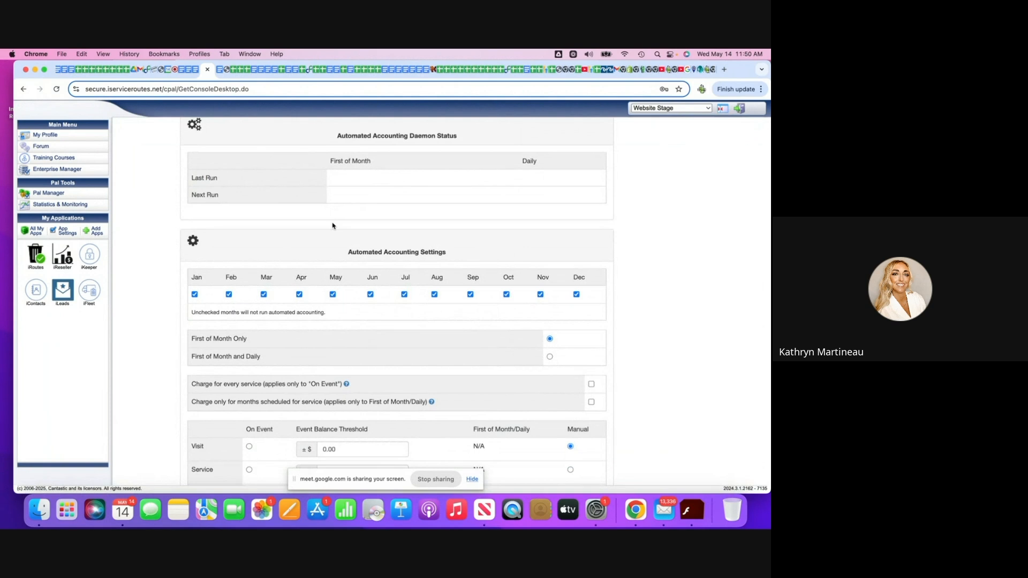
{"action": "scroll", "coordinate": [332, 226], "scroll_direction": "down", "scroll_amount": 1}
{"action": "scroll", "coordinate": [333, 226], "scroll_direction": "up", "scroll_amount": 1}
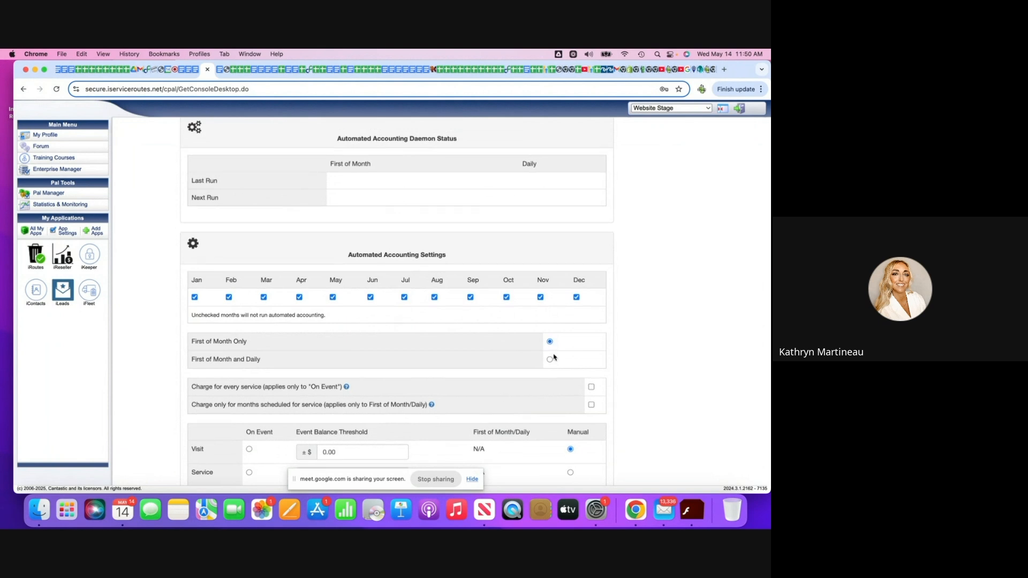
{"action": "scroll", "coordinate": [553, 351], "scroll_direction": "down", "scroll_amount": 5}
{"action": "scroll", "coordinate": [554, 356], "scroll_direction": "down", "scroll_amount": 1}
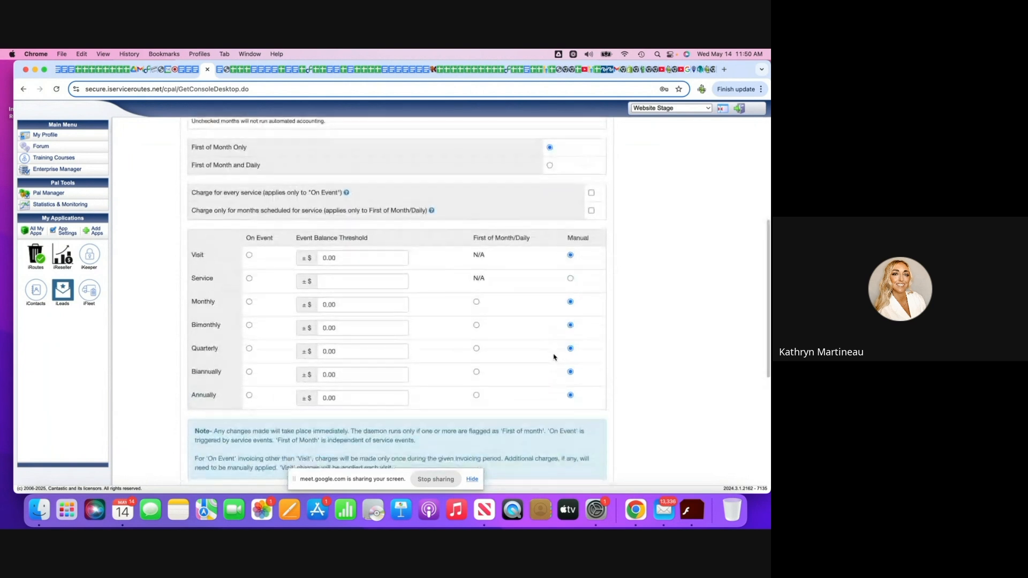
{"action": "left_click", "coordinate": [550, 166]}
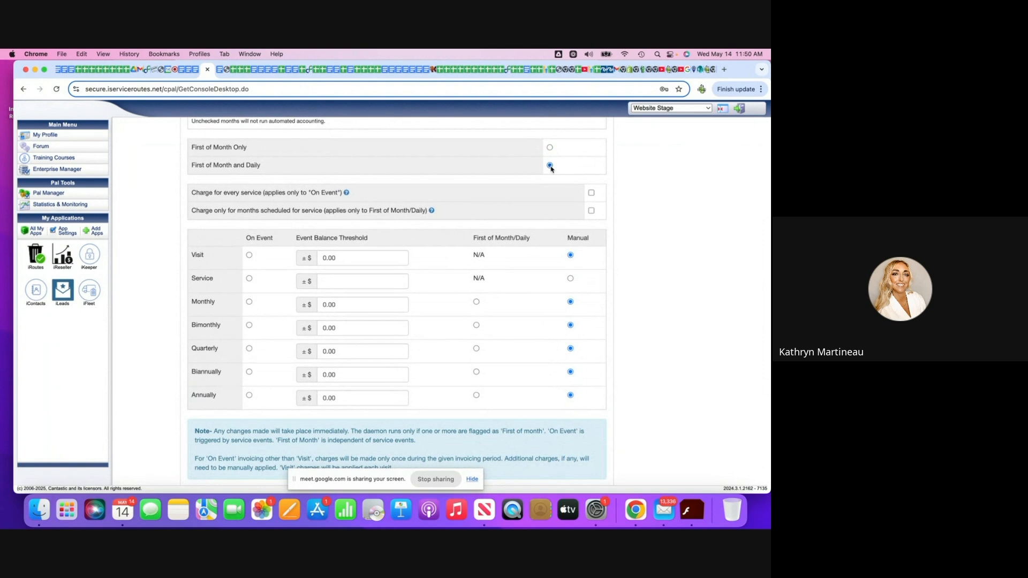
{"action": "left_click", "coordinate": [592, 194]}
{"action": "left_click", "coordinate": [592, 195]}
{"action": "left_click", "coordinate": [591, 193]}
Set the Visit, Service, Monthly, Bimonthly, Quarterly, Biannually and Annually billing frequencies to On Event.
{"action": "scroll", "coordinate": [639, 227], "scroll_direction": "down", "scroll_amount": 1}
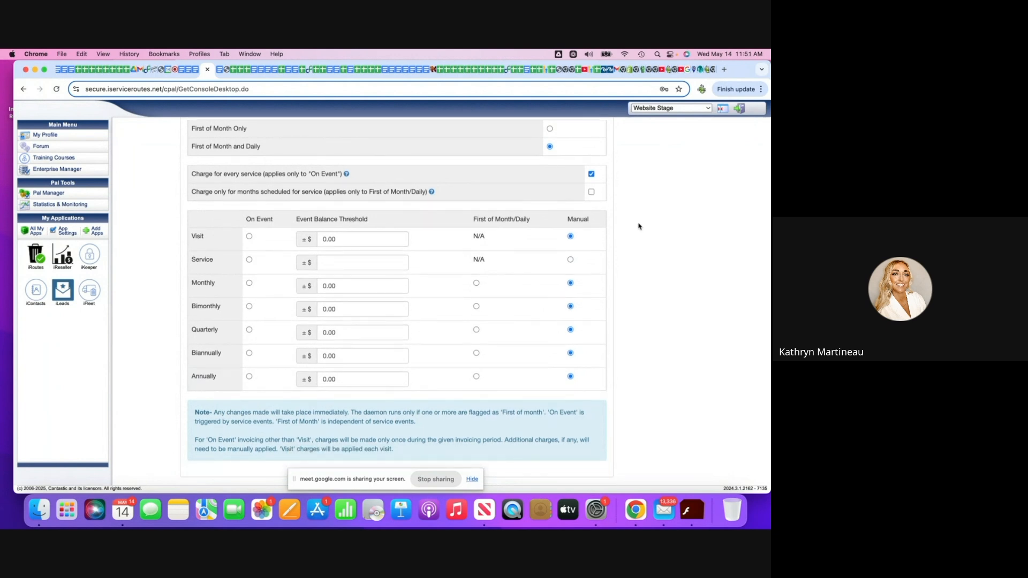
{"action": "left_click", "coordinate": [249, 237]}
{"action": "left_click", "coordinate": [249, 260]}
{"action": "left_click", "coordinate": [249, 283]}
{"action": "left_click", "coordinate": [249, 306]}
{"action": "left_click", "coordinate": [249, 329]}
{"action": "left_click", "coordinate": [249, 354]}
{"action": "left_click", "coordinate": [249, 377]}
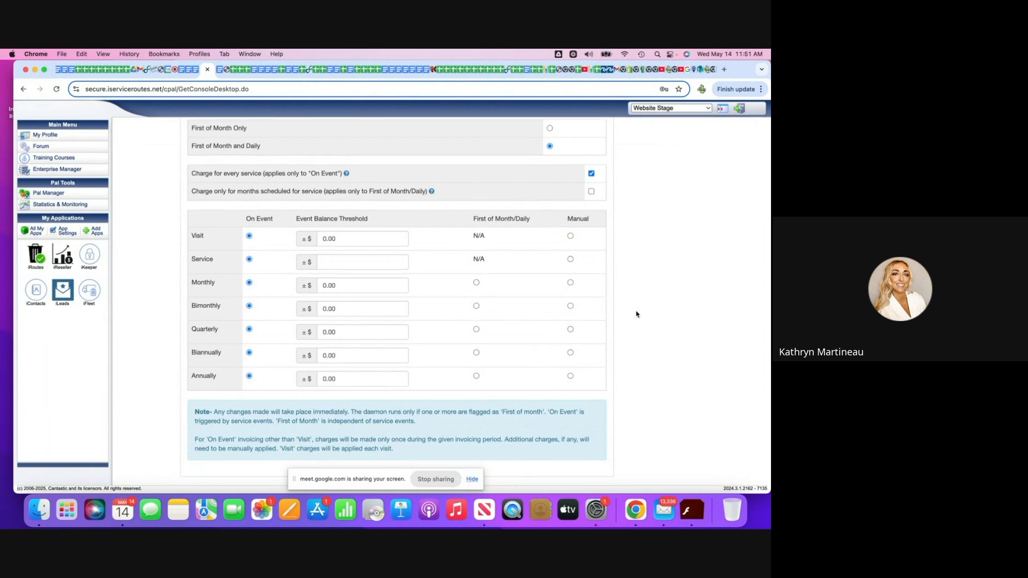
Review the rest of the automated accounting options, and open the Invoice Settings.
{"action": "scroll", "coordinate": [636, 314], "scroll_direction": "down", "scroll_amount": 1}
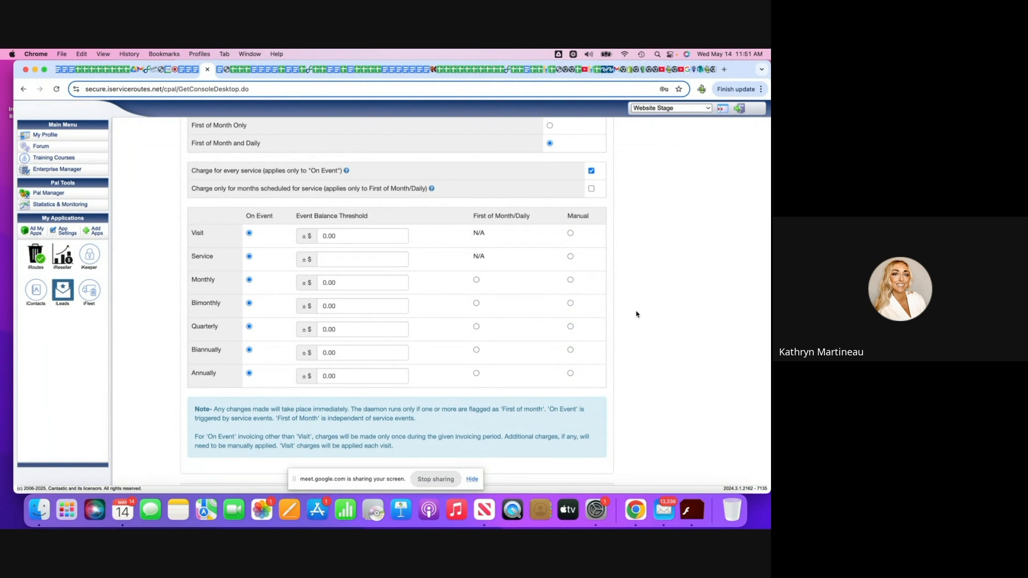
{"action": "scroll", "coordinate": [636, 314], "scroll_direction": "up", "scroll_amount": 2}
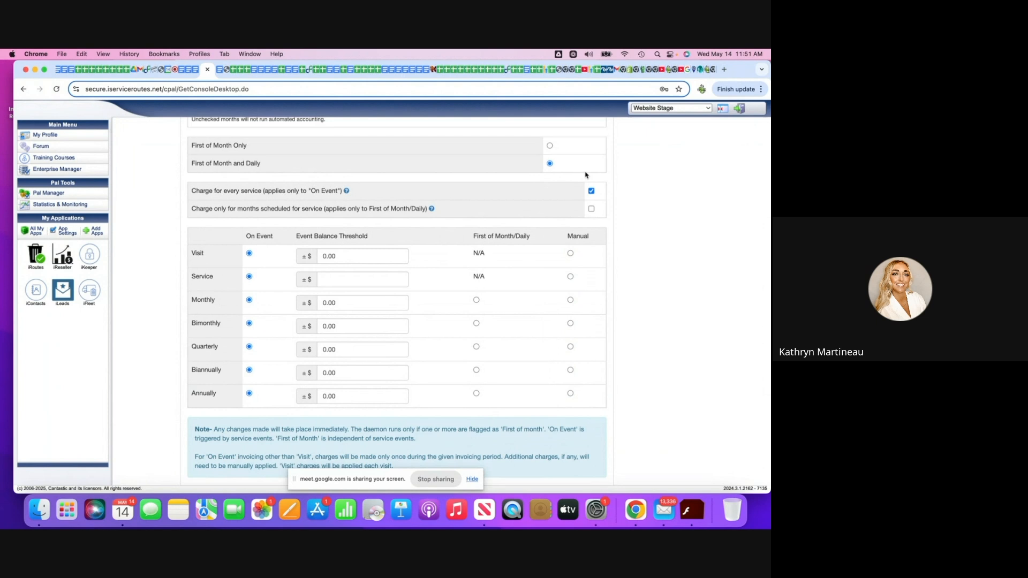
{"action": "scroll", "coordinate": [586, 175], "scroll_direction": "down", "scroll_amount": 1}
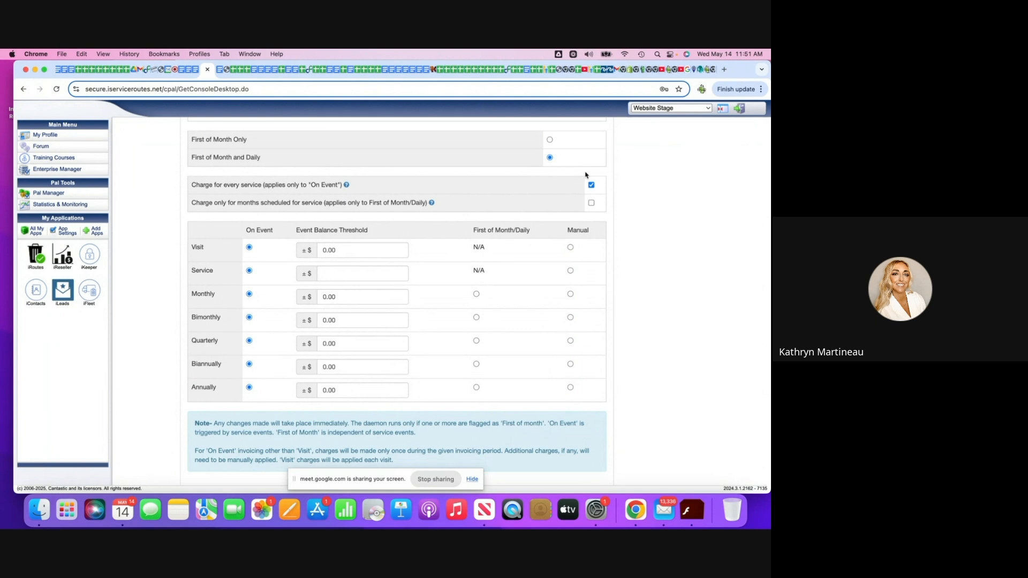
{"action": "scroll", "coordinate": [586, 175], "scroll_direction": "down", "scroll_amount": 10}
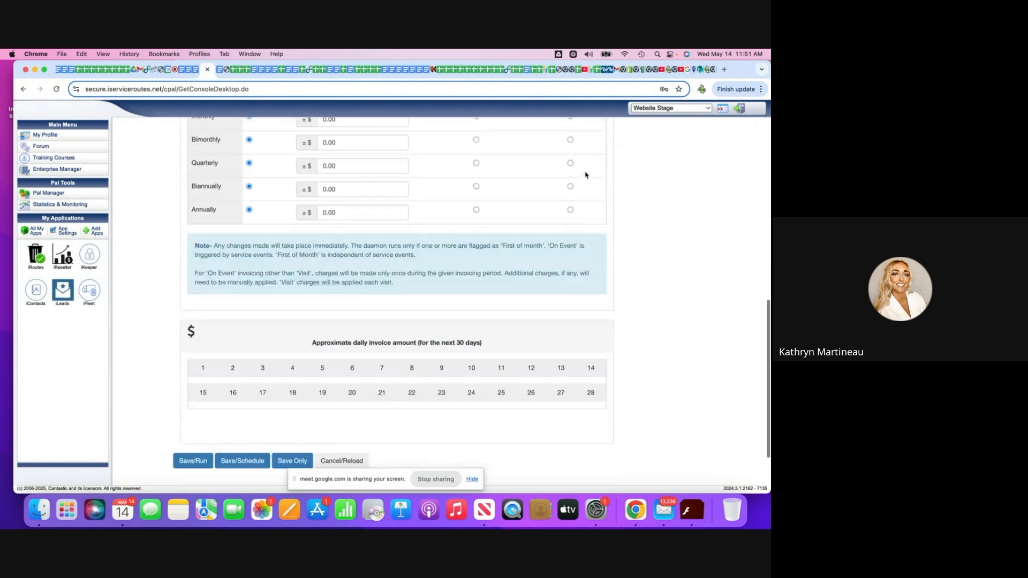
{"action": "scroll", "coordinate": [585, 175], "scroll_direction": "up", "scroll_amount": 20}
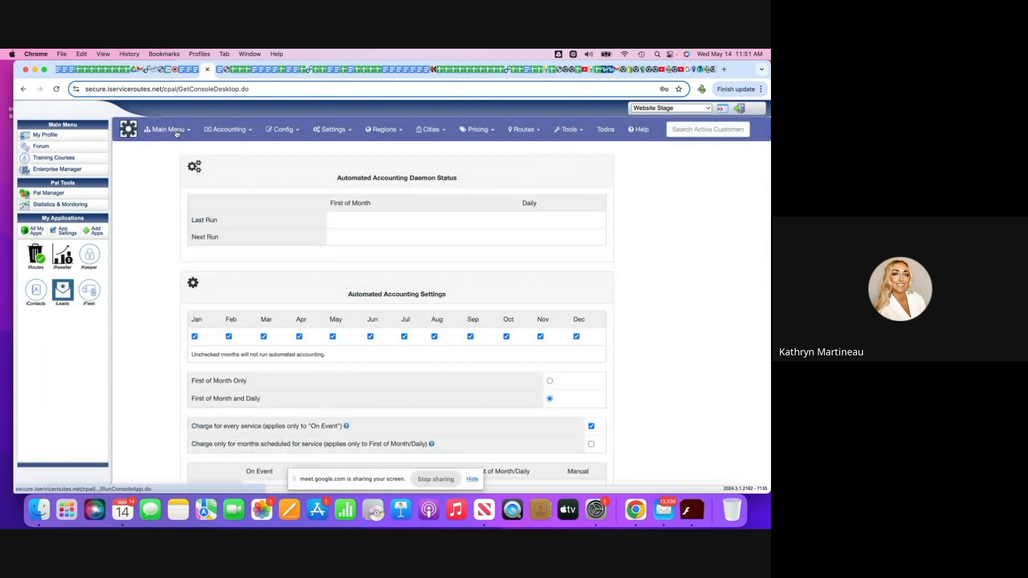
{"action": "left_click", "coordinate": [238, 131]}
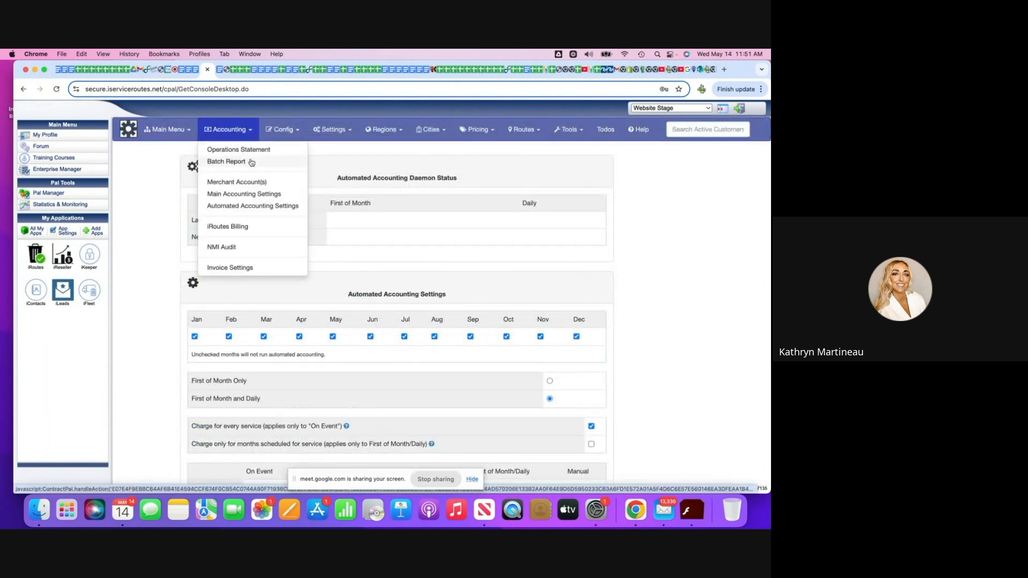
{"action": "left_click", "coordinate": [237, 269]}
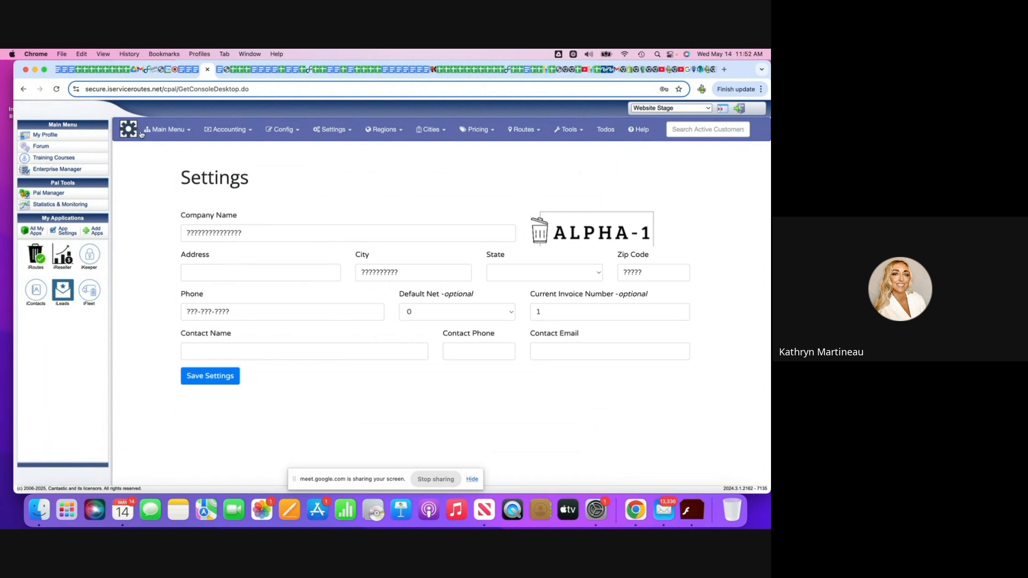
Go to the Customers section and open the settings for quotes.
{"action": "left_click", "coordinate": [157, 133]}
{"action": "left_click", "coordinate": [162, 173]}
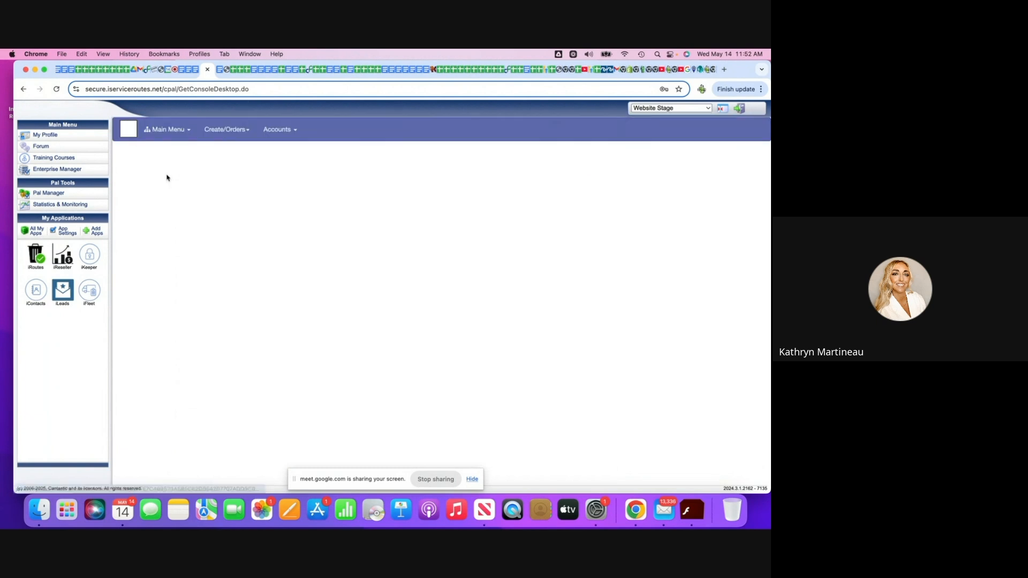
{"action": "left_click", "coordinate": [233, 130]}
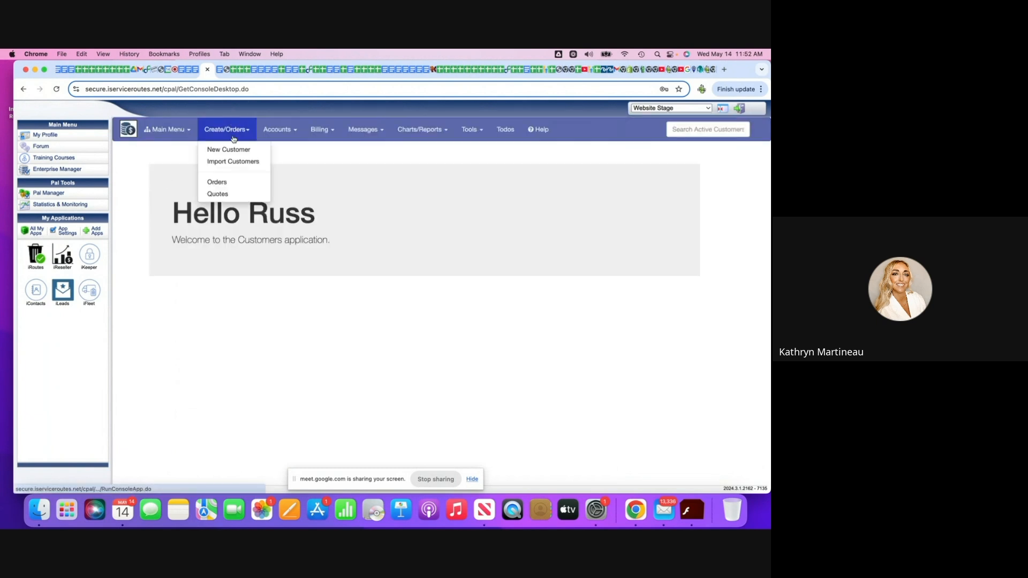
{"action": "left_click", "coordinate": [219, 194]}
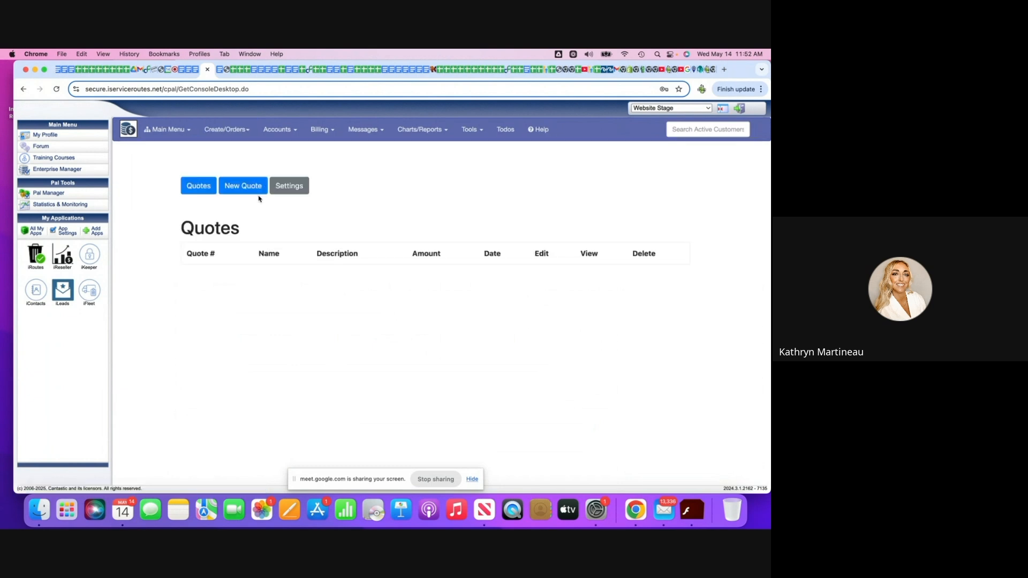
{"action": "left_click", "coordinate": [289, 187]}
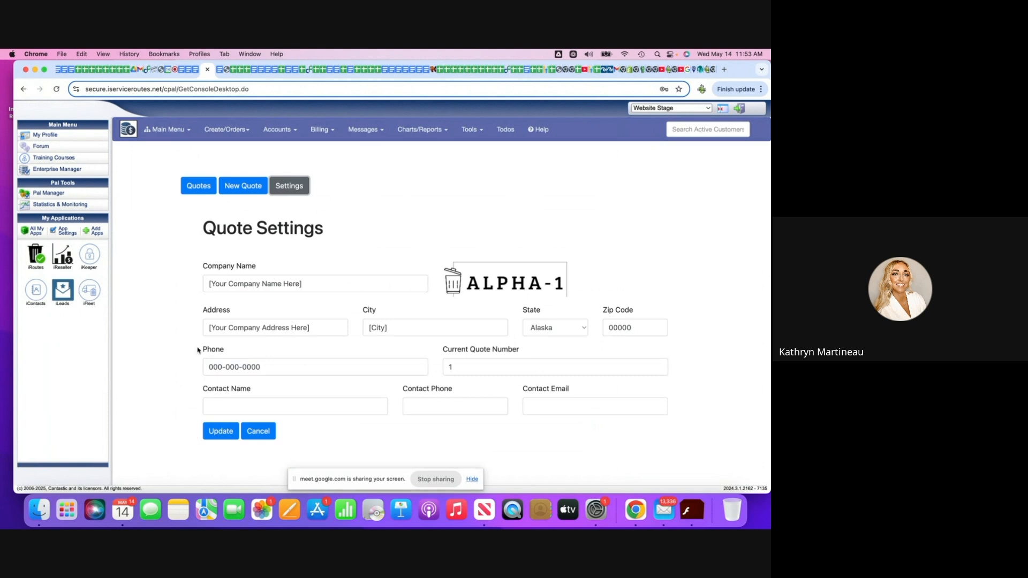
Return to the Admin section and open the list of email templates.
{"action": "left_click", "coordinate": [173, 132]}
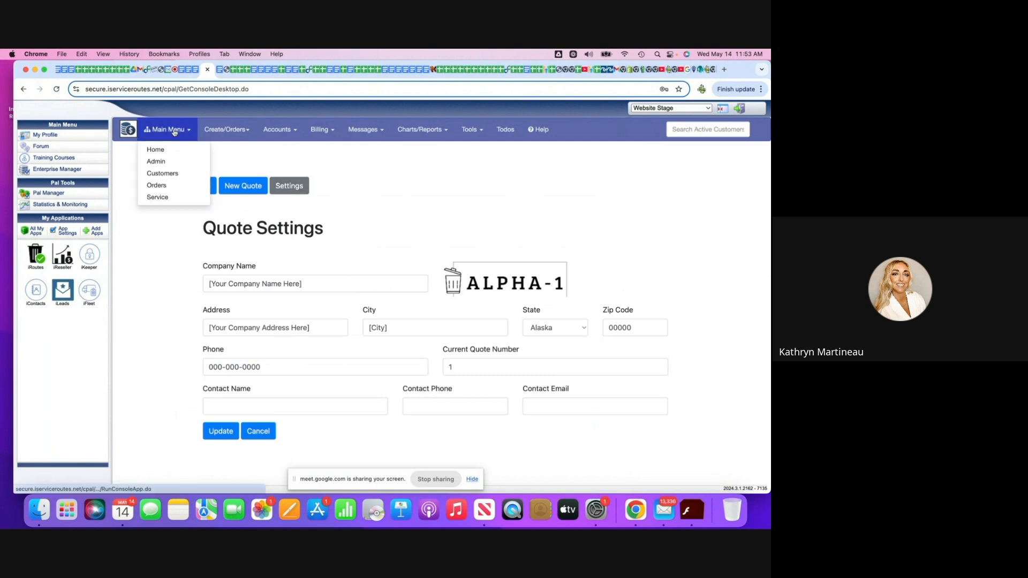
{"action": "left_click", "coordinate": [161, 161]}
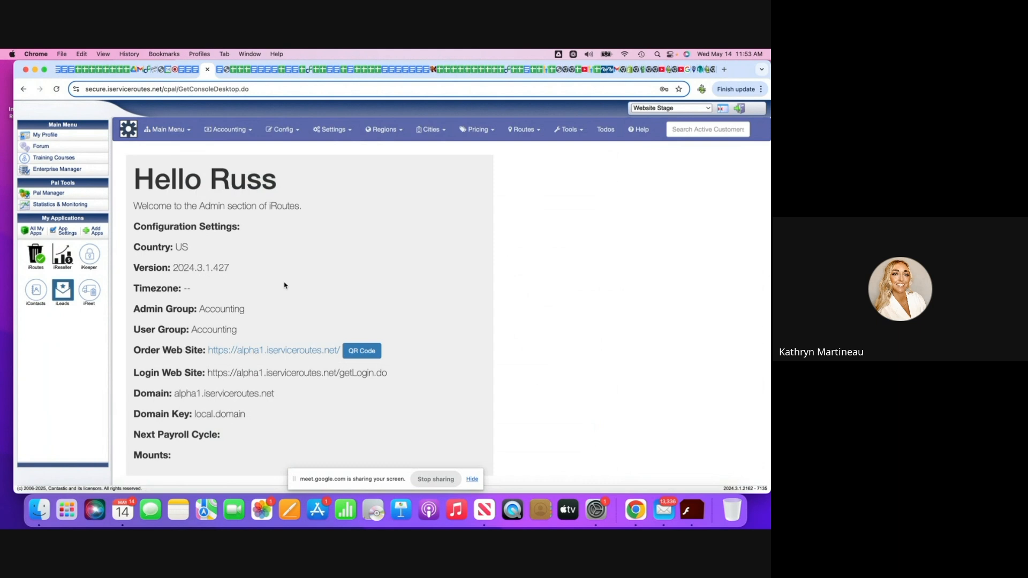
{"action": "left_click", "coordinate": [284, 130]}
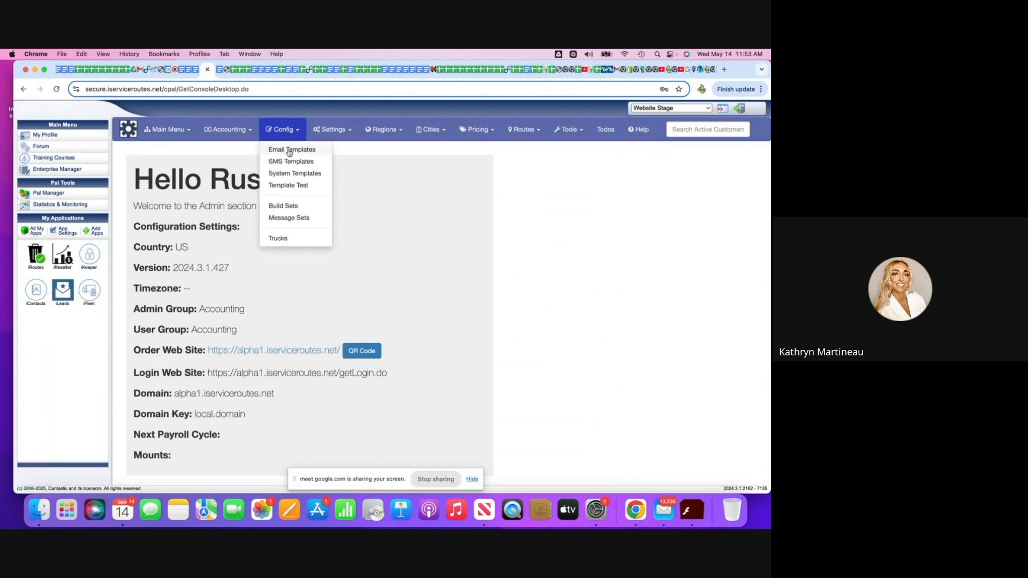
{"action": "left_click", "coordinate": [289, 150]}
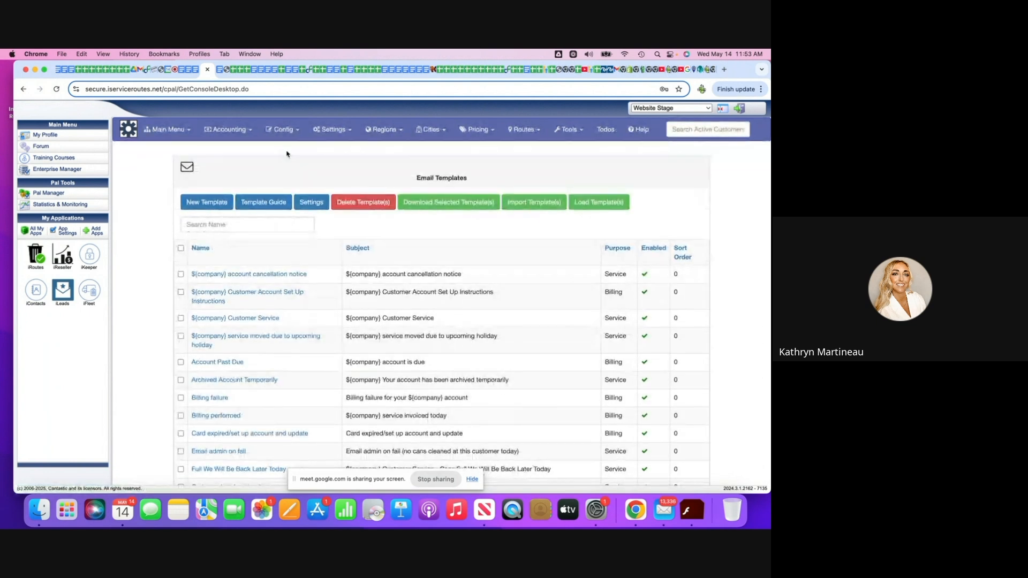
Fill in the email template settings with company global name Cantastic, LLC and unsubscribe enabled, and discard the changes.
{"action": "scroll", "coordinate": [286, 153], "scroll_direction": "down", "scroll_amount": 2}
{"action": "scroll", "coordinate": [287, 153], "scroll_direction": "down", "scroll_amount": 1}
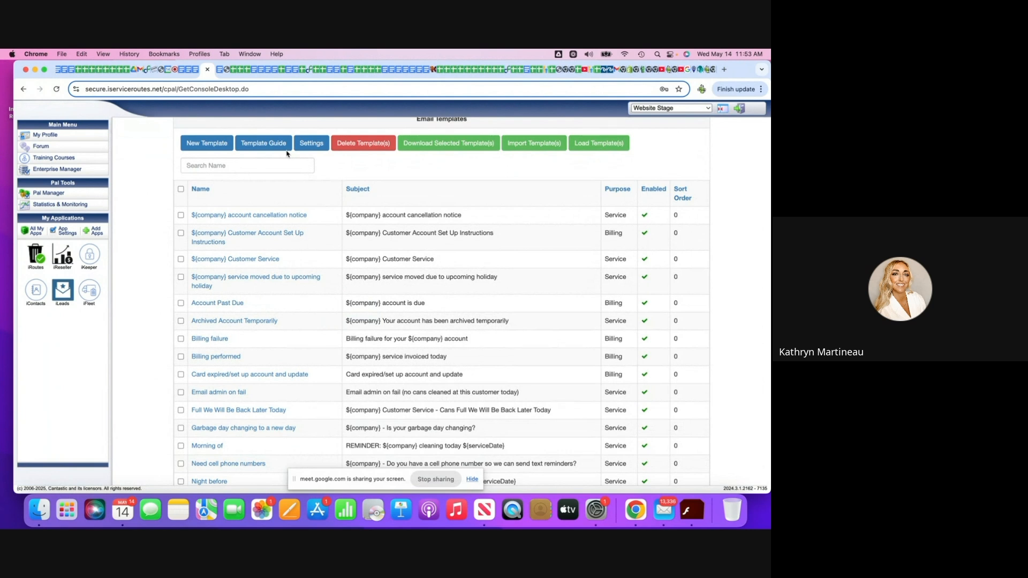
{"action": "scroll", "coordinate": [287, 153], "scroll_direction": "up", "scroll_amount": 1}
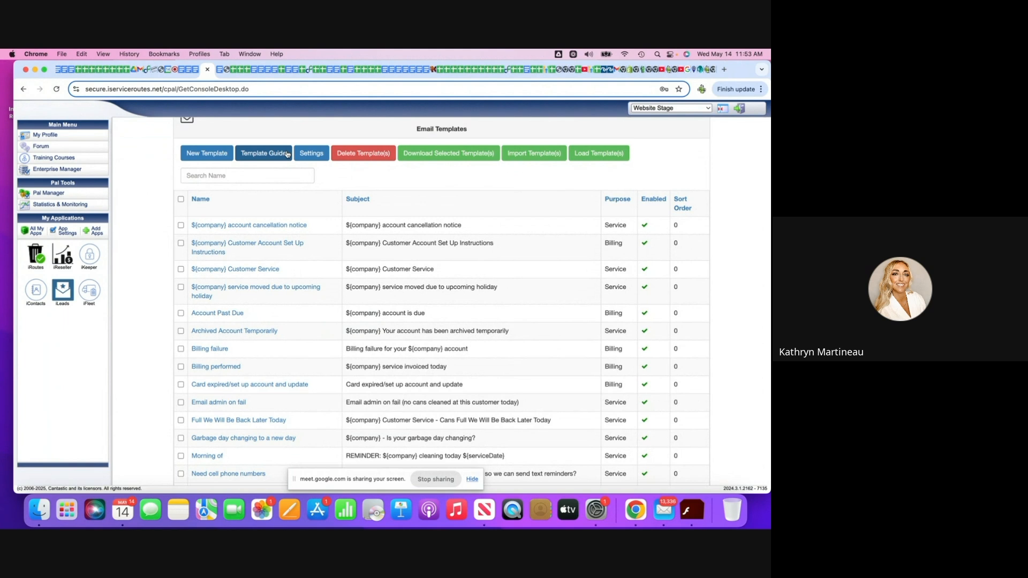
{"action": "left_click", "coordinate": [311, 154]}
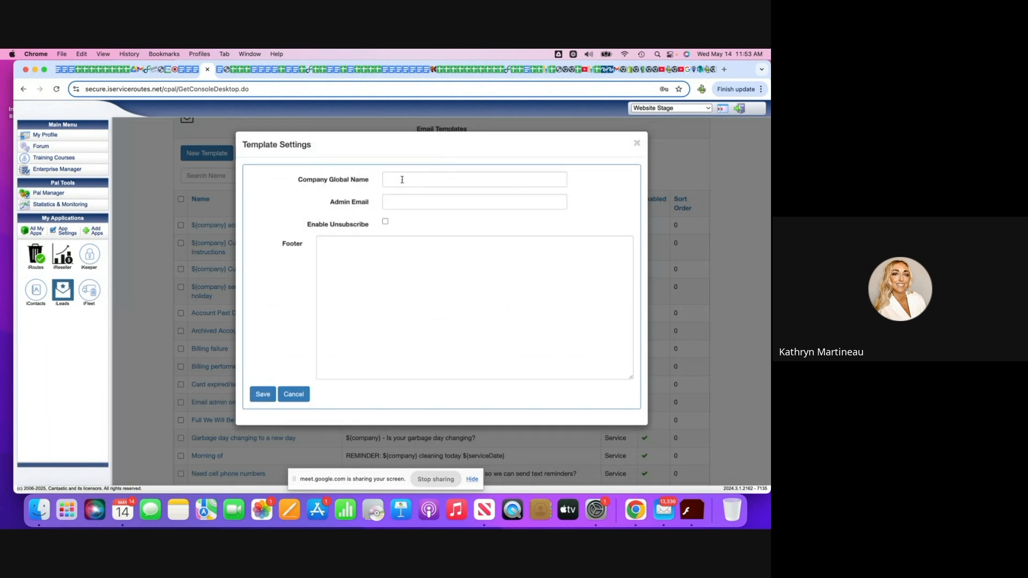
{"action": "left_click", "coordinate": [403, 181]}
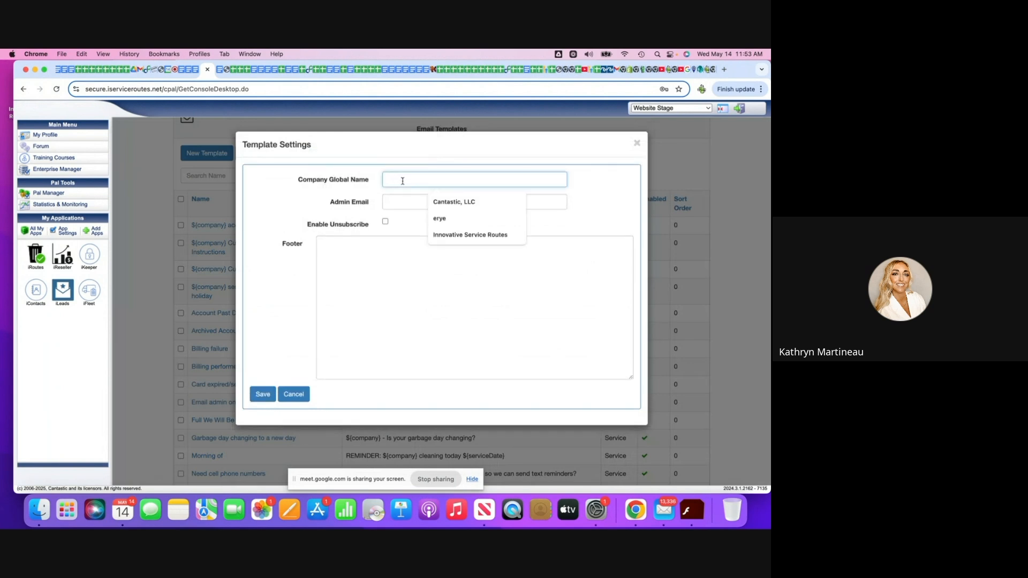
{"action": "left_click", "coordinate": [372, 253]}
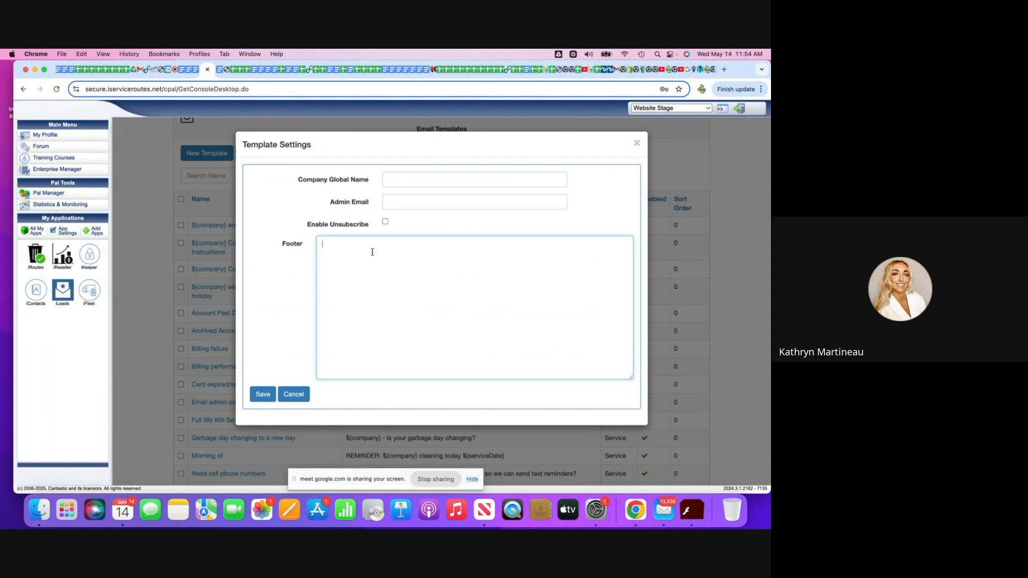
{"action": "left_click", "coordinate": [385, 221]}
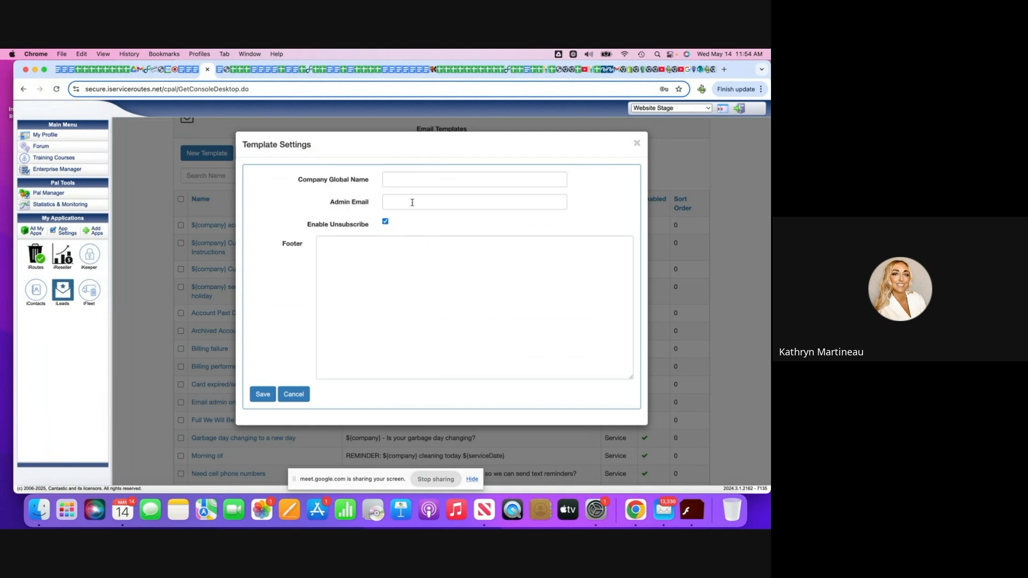
{"action": "left_click", "coordinate": [404, 178]}
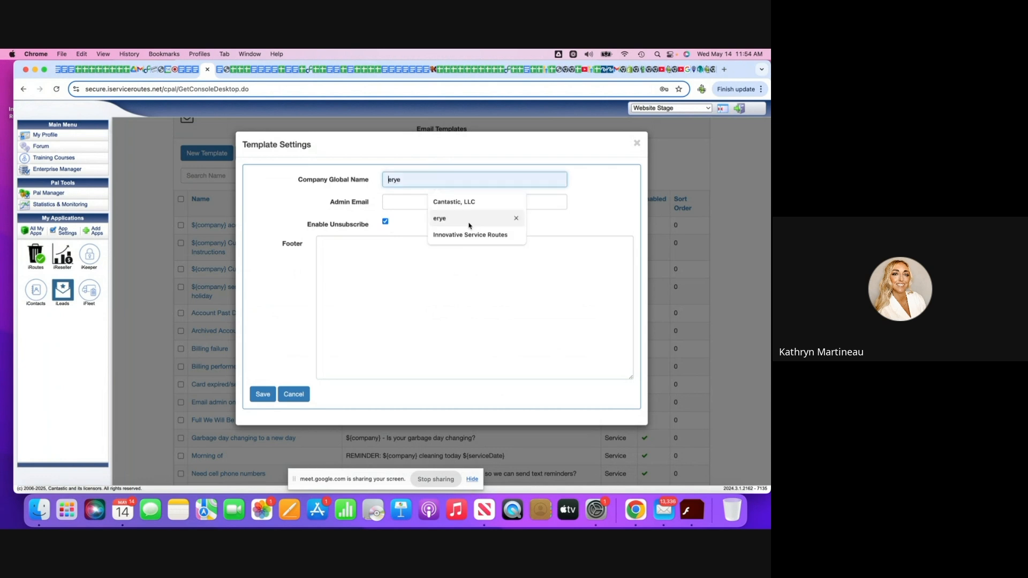
{"action": "left_click", "coordinate": [458, 202]}
{"action": "left_click", "coordinate": [403, 203]}
{"action": "left_click", "coordinate": [406, 297]}
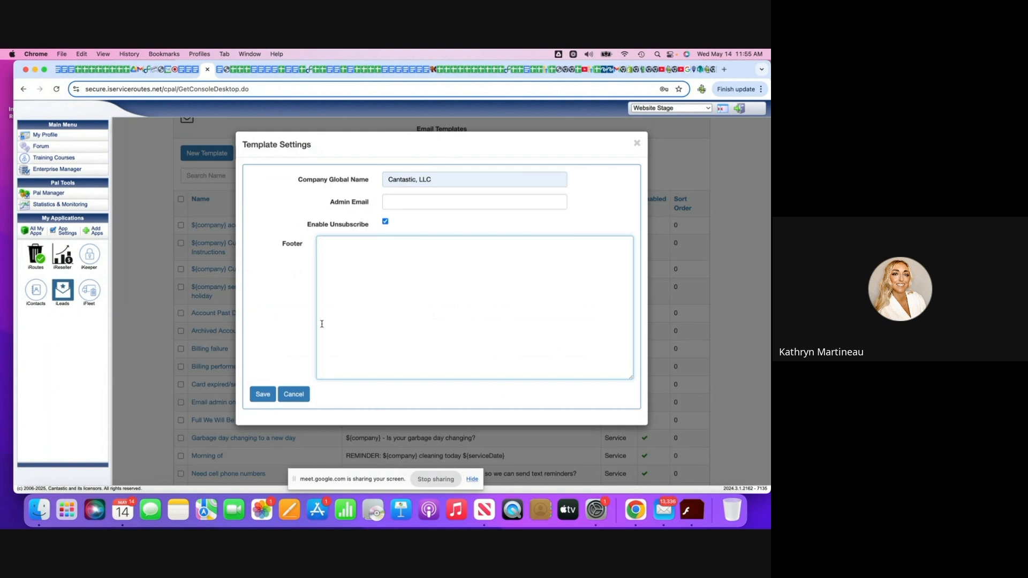
{"action": "left_click", "coordinate": [294, 395]}
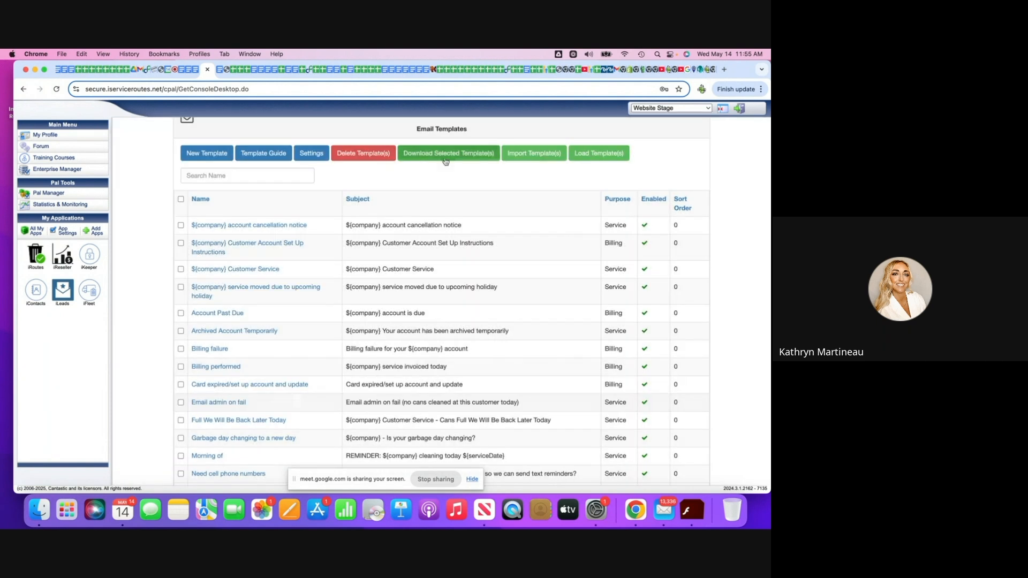
Examine the email Template Guide for the available expressions, their meanings and whether they work with orders, and close it.
{"action": "scroll", "coordinate": [445, 162], "scroll_direction": "up", "scroll_amount": 1}
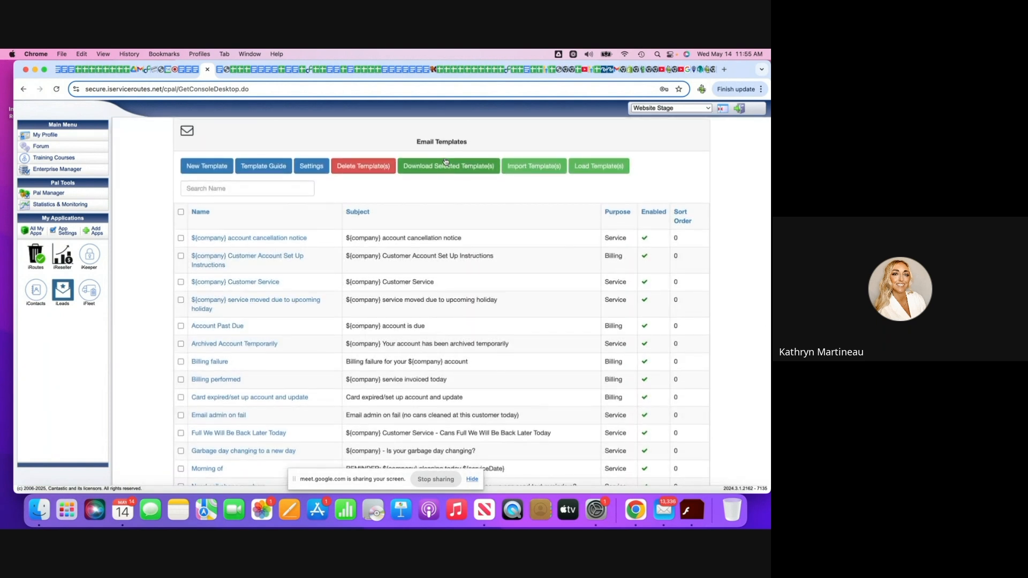
{"action": "left_click", "coordinate": [263, 167]}
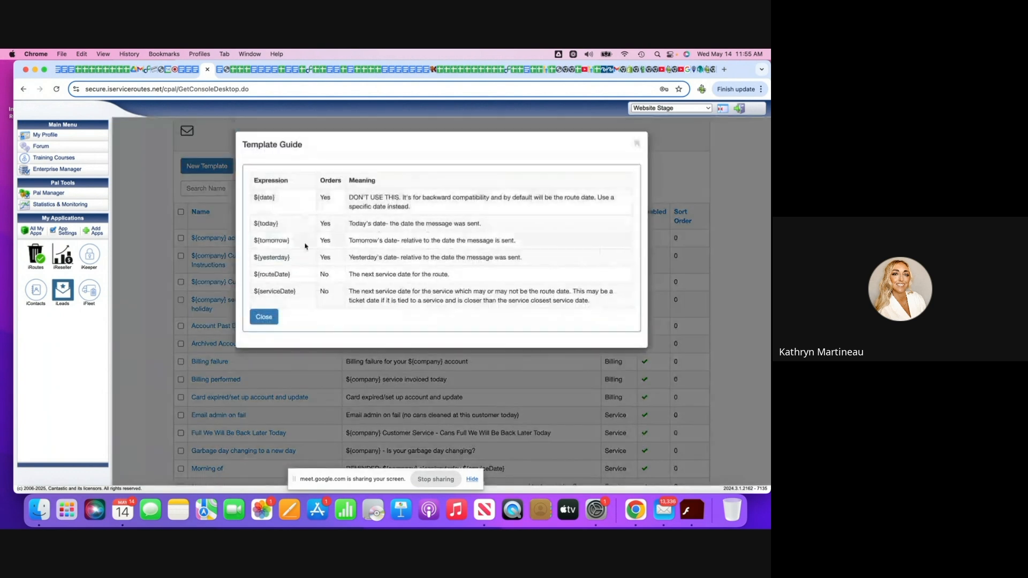
{"action": "left_click_drag", "start_coordinate": [301, 247], "coordinate": [252, 179]}
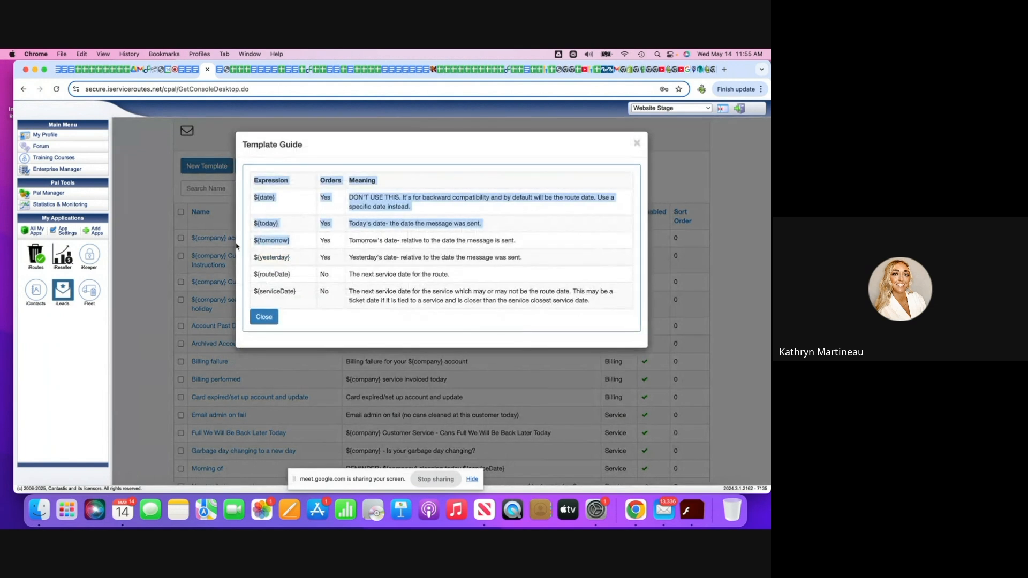
{"action": "left_click", "coordinate": [317, 235]}
{"action": "left_click_drag", "start_coordinate": [294, 243], "coordinate": [254, 241]}
{"action": "scroll", "coordinate": [305, 243], "scroll_direction": "down", "scroll_amount": 10}
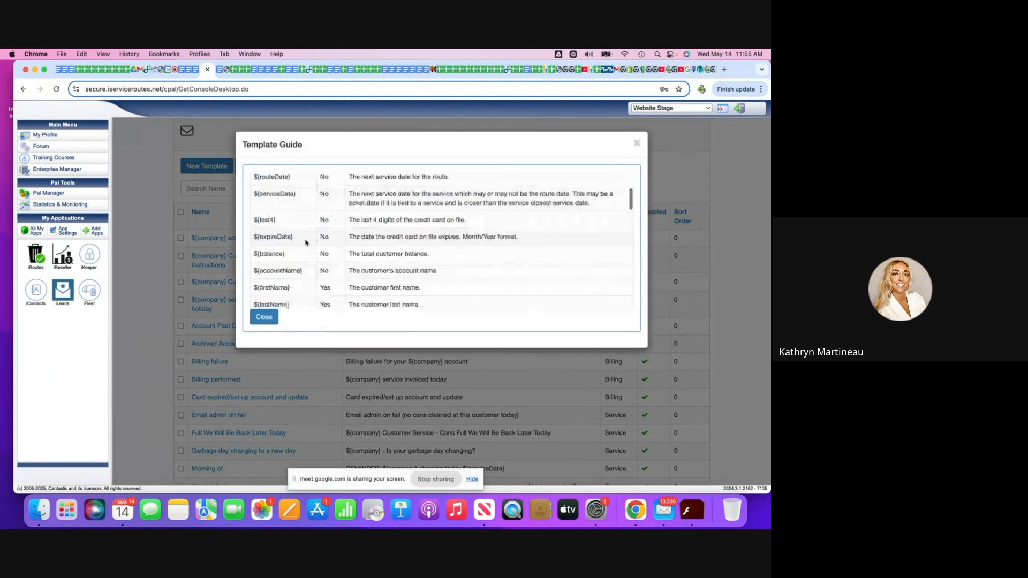
{"action": "scroll", "coordinate": [306, 242], "scroll_direction": "down", "scroll_amount": 5}
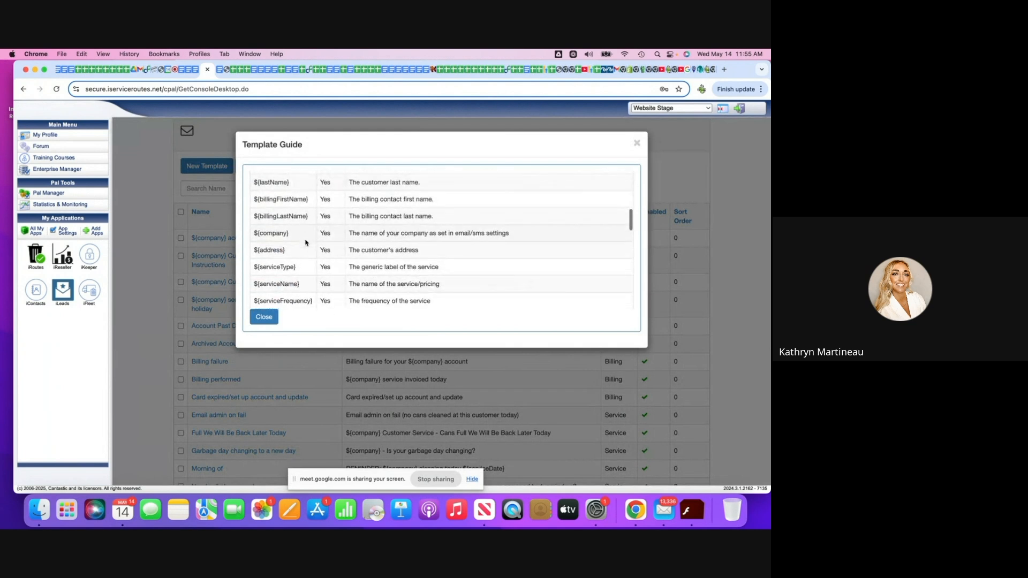
{"action": "scroll", "coordinate": [306, 243], "scroll_direction": "down", "scroll_amount": 1}
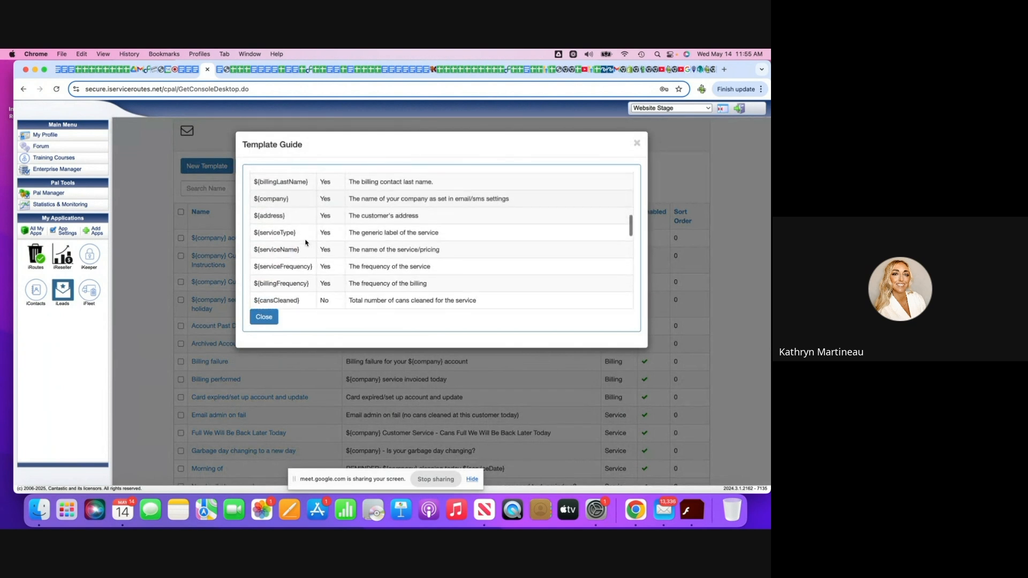
{"action": "scroll", "coordinate": [306, 242], "scroll_direction": "up", "scroll_amount": 2}
{"action": "scroll", "coordinate": [306, 242], "scroll_direction": "down", "scroll_amount": 10}
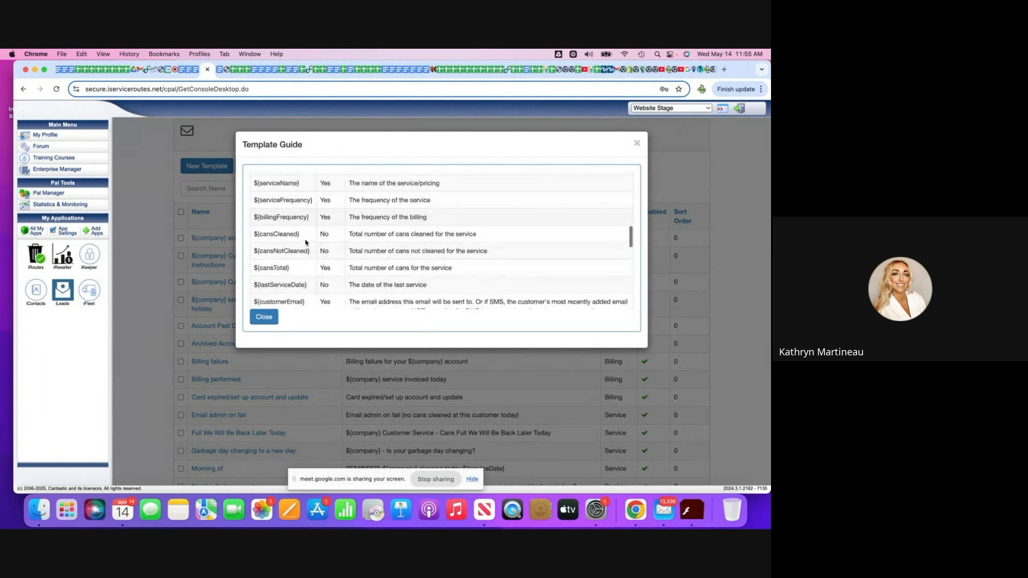
{"action": "scroll", "coordinate": [306, 242], "scroll_direction": "down", "scroll_amount": 10}
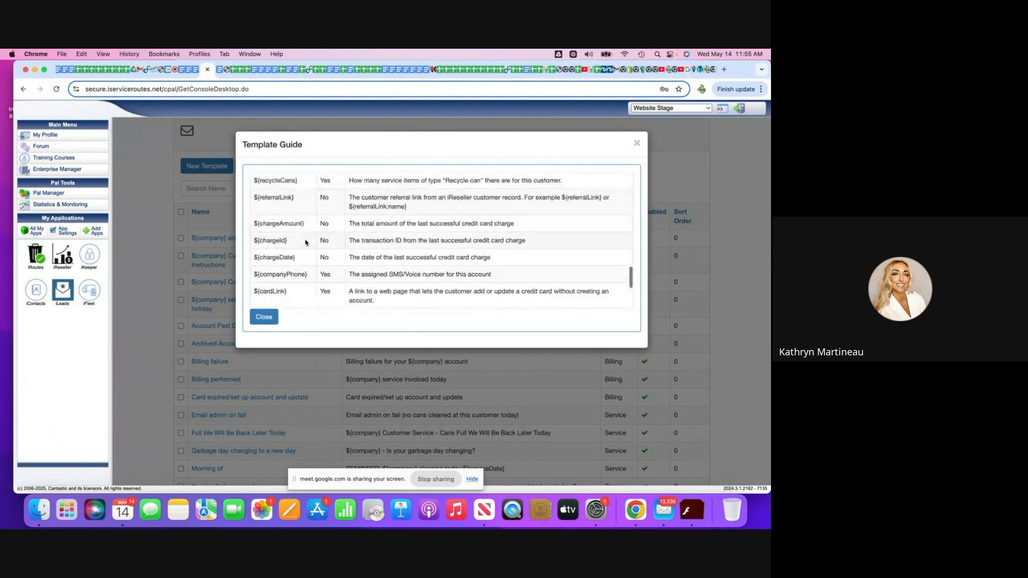
{"action": "scroll", "coordinate": [306, 243], "scroll_direction": "up", "scroll_amount": 20}
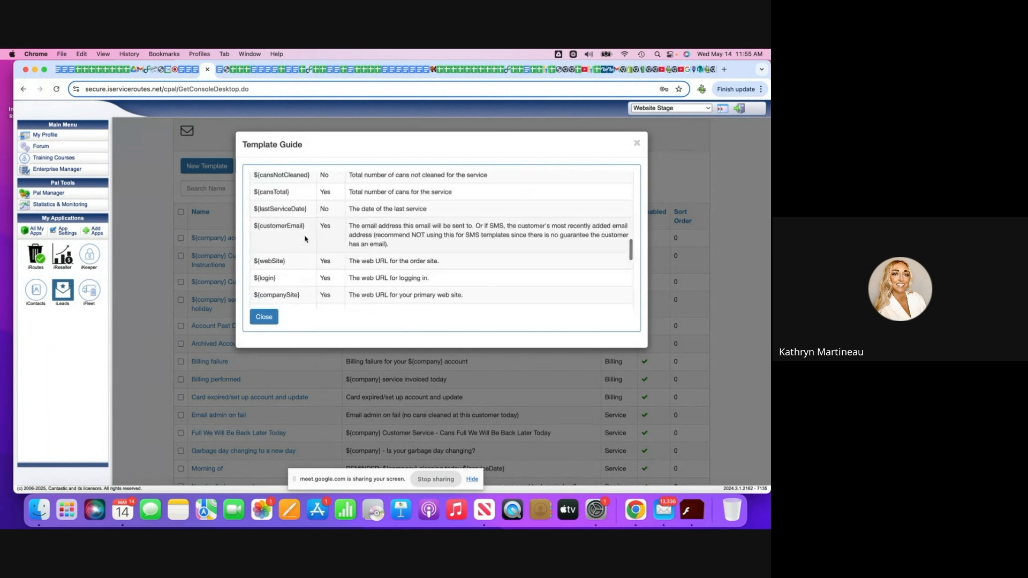
{"action": "scroll", "coordinate": [306, 239], "scroll_direction": "down", "scroll_amount": 1}
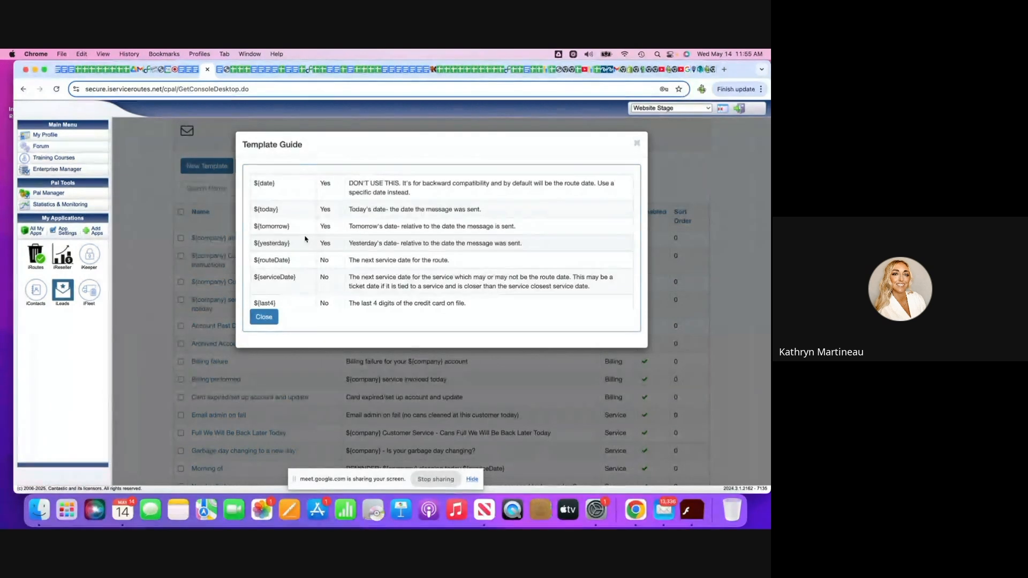
{"action": "left_click", "coordinate": [268, 321]}
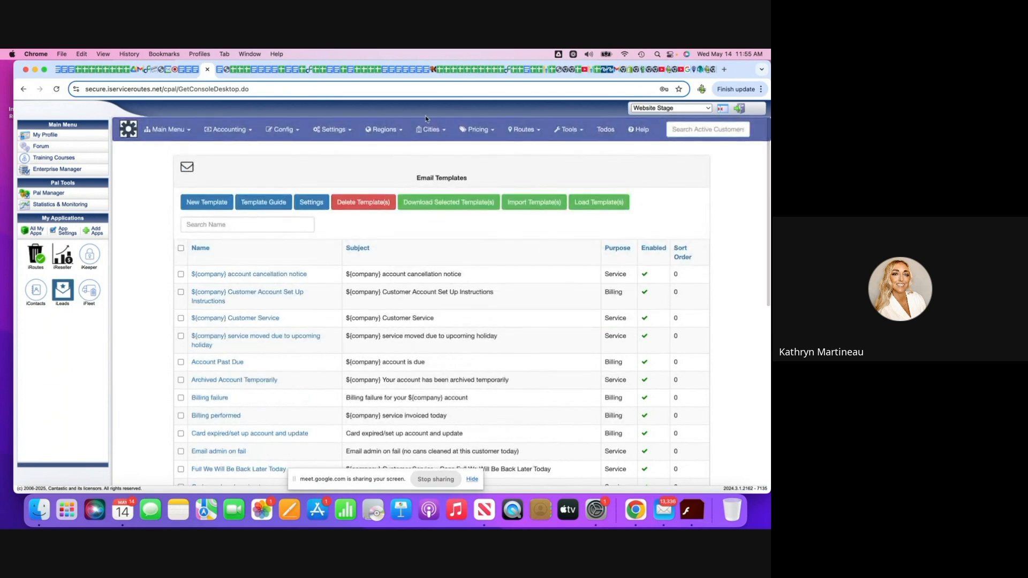
Open the list of SMS templates and look over the available messages.
{"action": "left_click", "coordinate": [283, 130]}
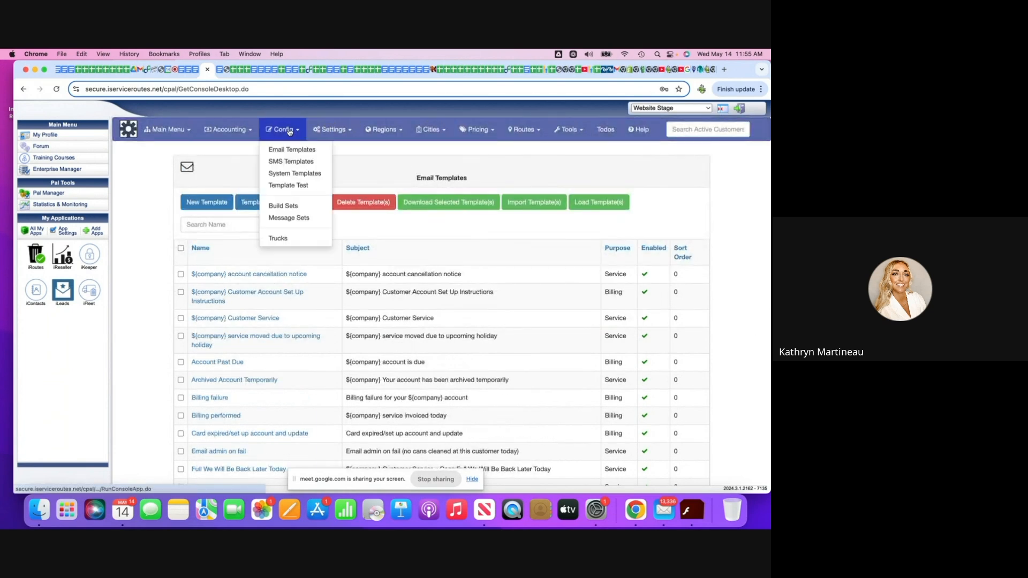
{"action": "left_click", "coordinate": [292, 162]}
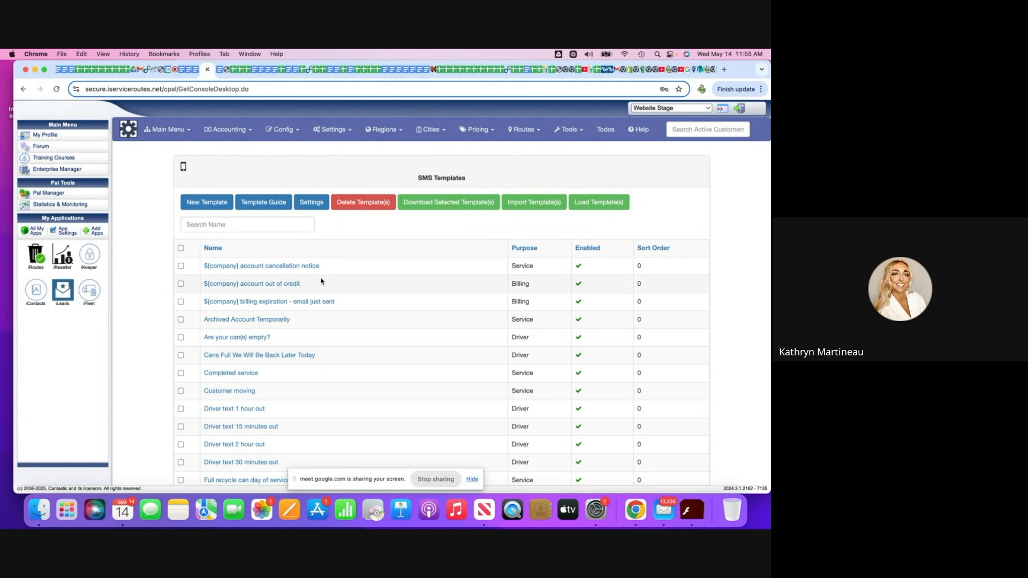
{"action": "scroll", "coordinate": [321, 281], "scroll_direction": "down", "scroll_amount": 1}
{"action": "scroll", "coordinate": [321, 281], "scroll_direction": "down", "scroll_amount": 2}
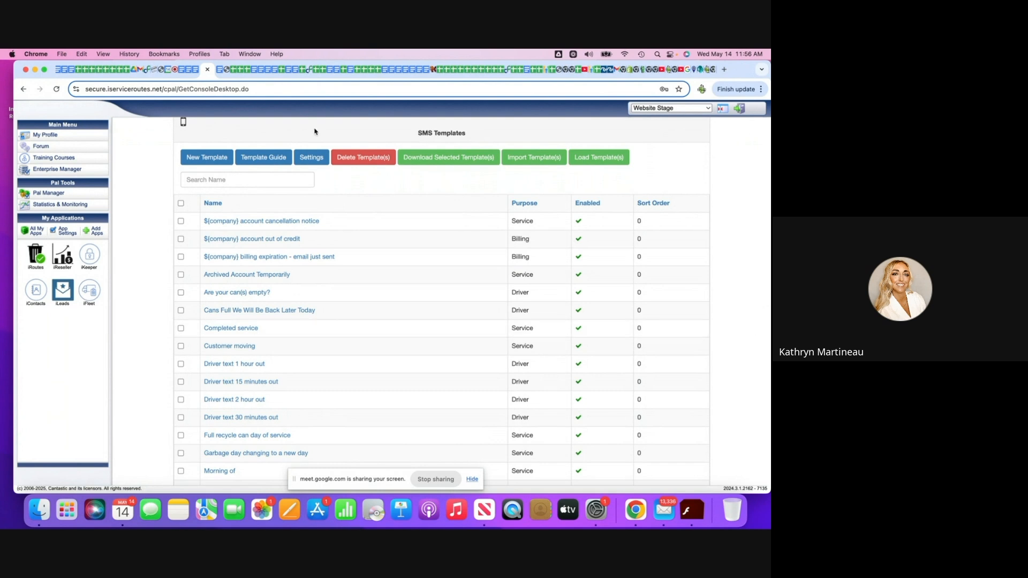
Set the SMS templates' company global name to Cantastic, LLC, enable STOP and talk, and save the settings.
{"action": "left_click", "coordinate": [313, 157]}
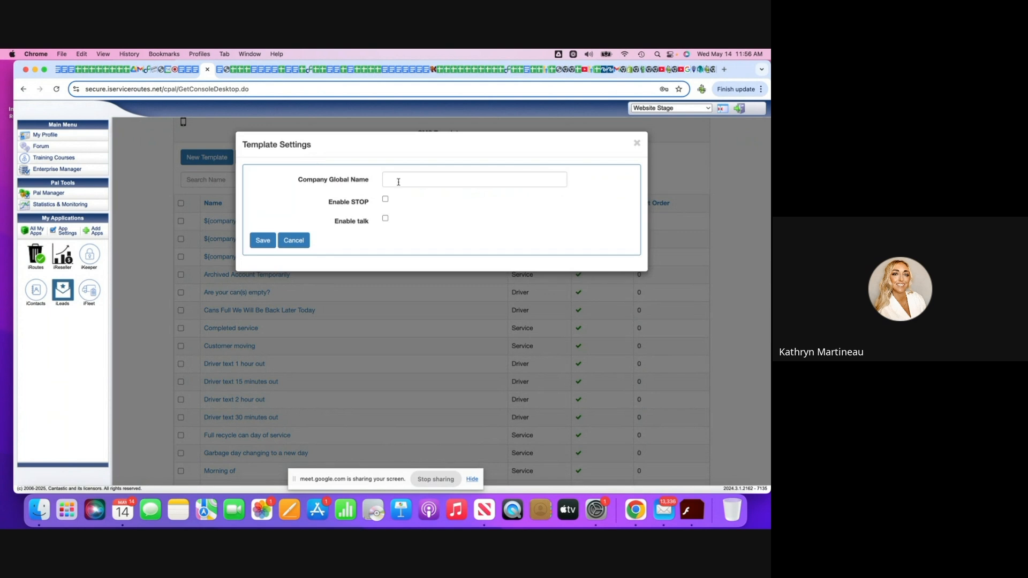
{"action": "right_click", "coordinate": [388, 200]}
{"action": "left_click", "coordinate": [388, 201]}
{"action": "left_click", "coordinate": [386, 199]}
{"action": "left_click", "coordinate": [385, 218]}
{"action": "left_click", "coordinate": [404, 180]}
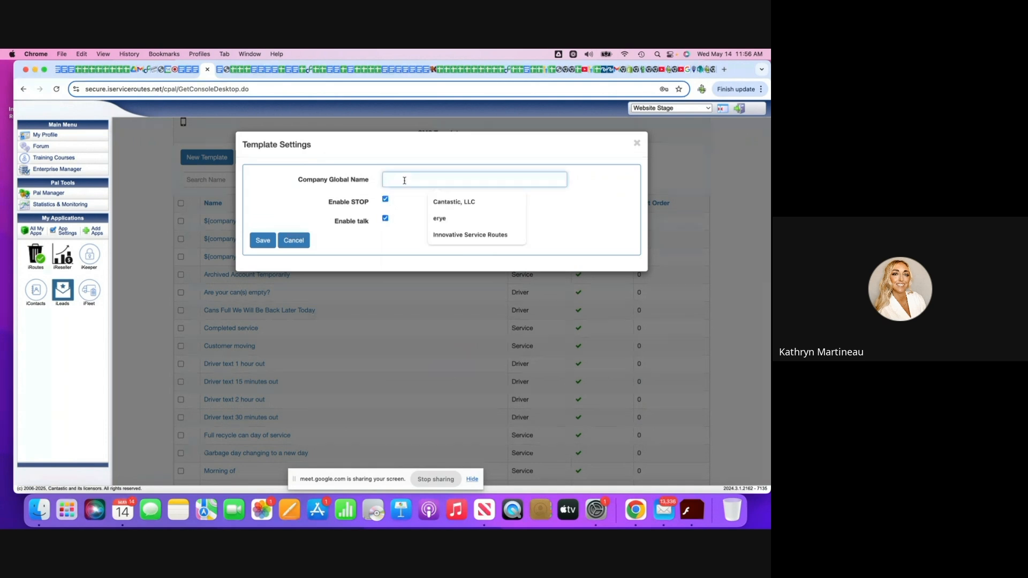
{"action": "left_click", "coordinate": [452, 202]}
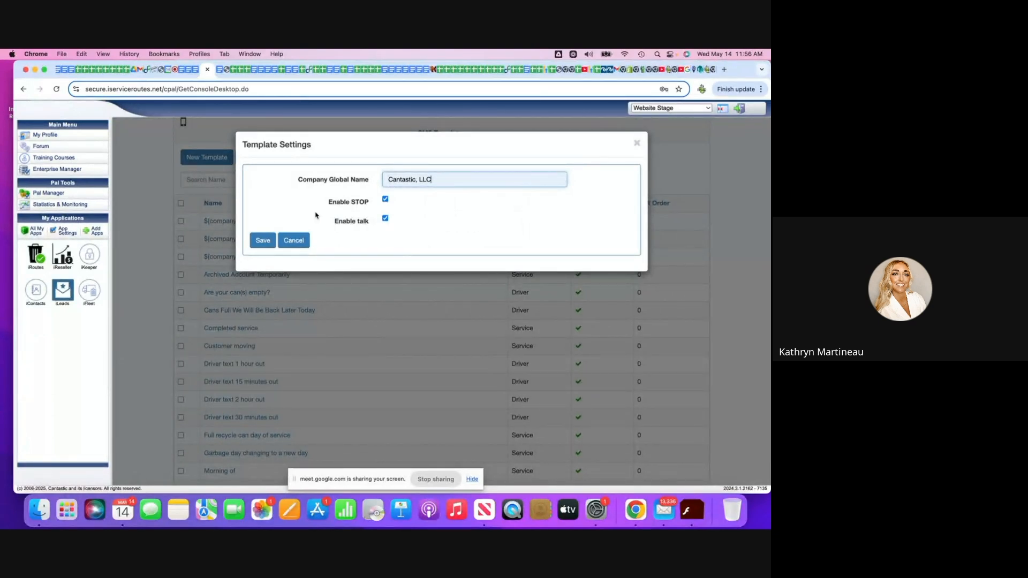
{"action": "left_click", "coordinate": [263, 240]}
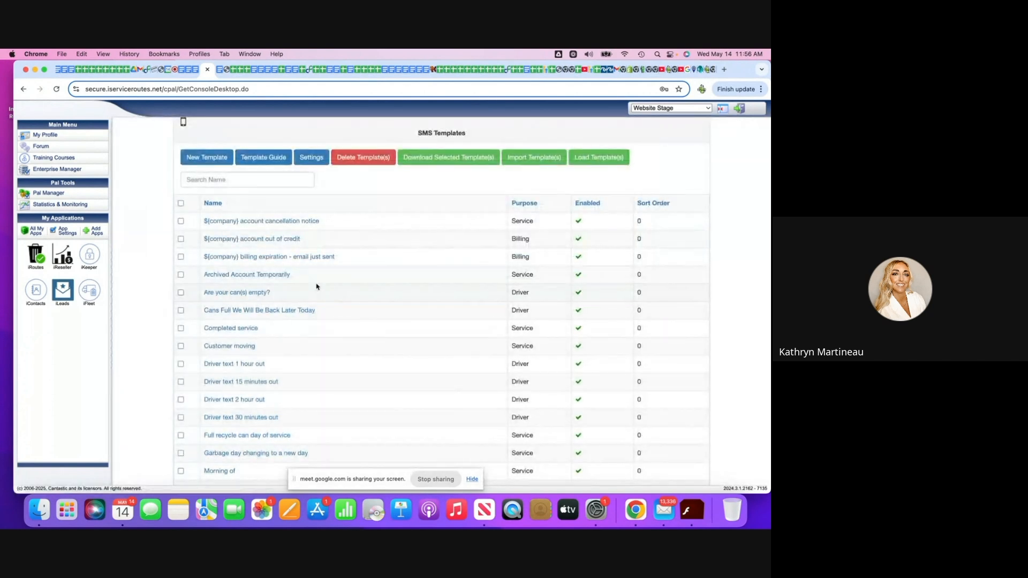
Leave the SMS template list and open the System Templates configuration.
{"action": "scroll", "coordinate": [316, 287], "scroll_direction": "down", "scroll_amount": 1}
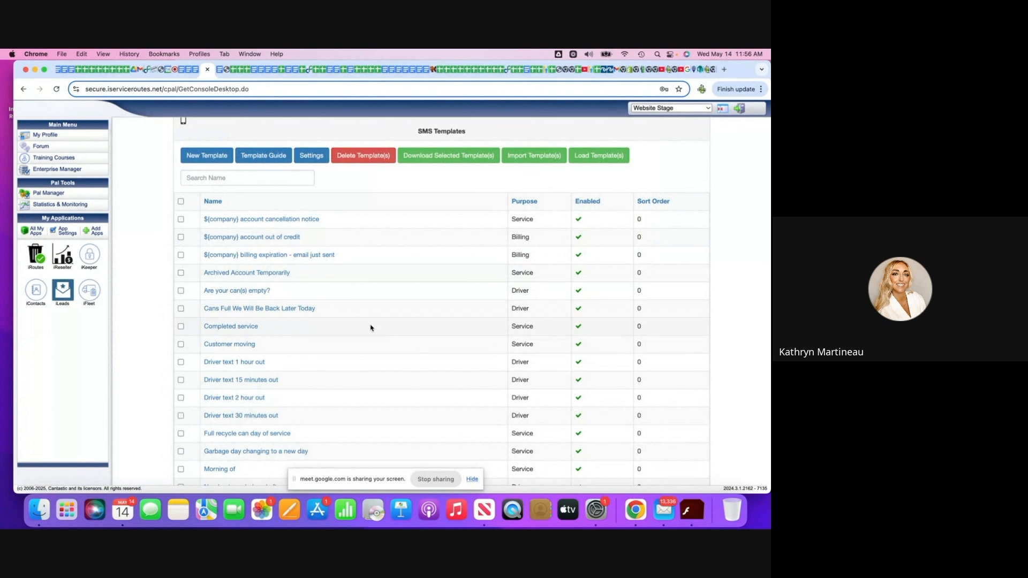
{"action": "scroll", "coordinate": [370, 300], "scroll_direction": "up", "scroll_amount": 2}
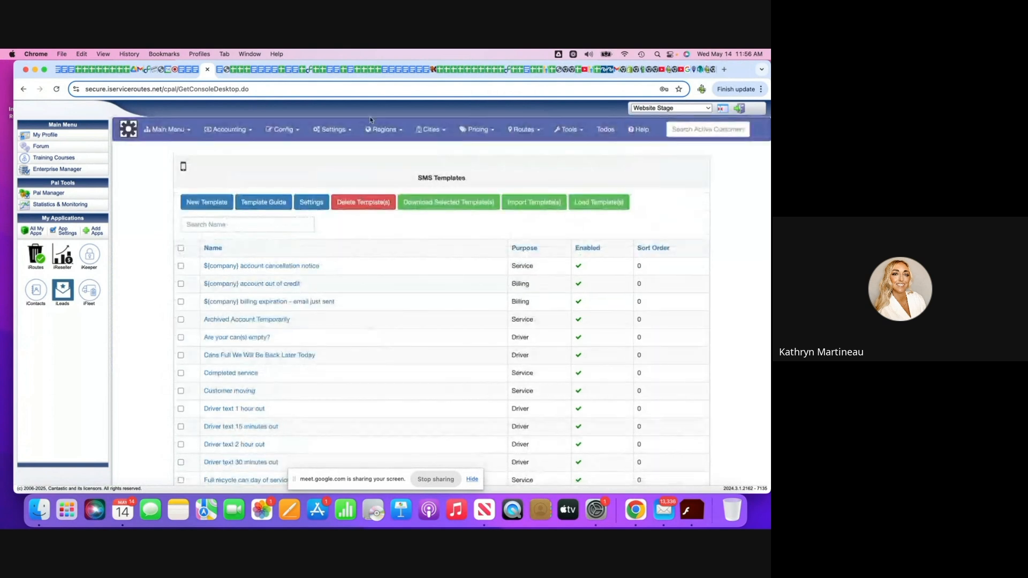
{"action": "left_click", "coordinate": [278, 130]}
{"action": "left_click", "coordinate": [285, 173]}
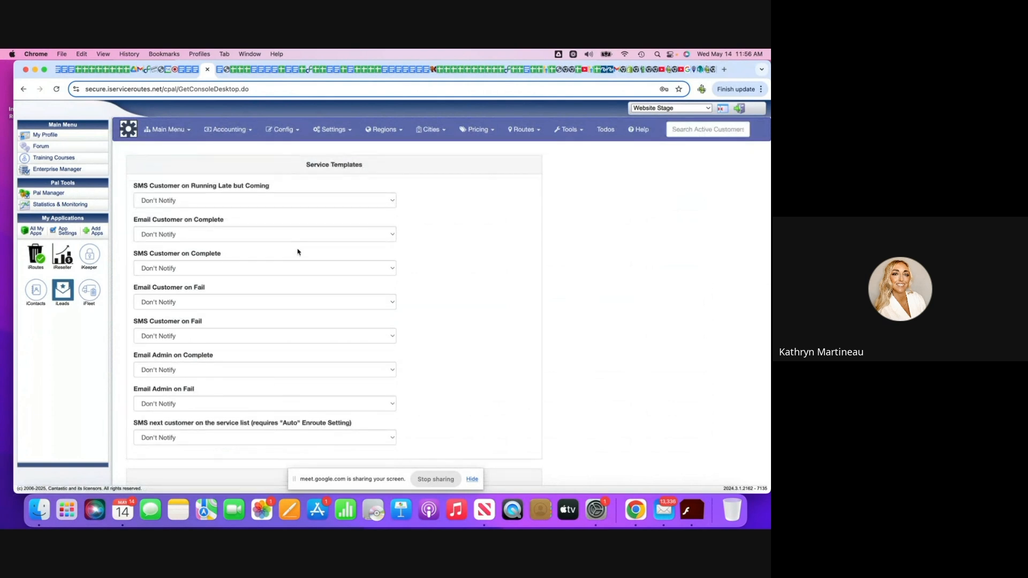
Set SMS Customer on Running Late but Coming to Route running late, and Email Customer on Complete to Upon completion.
{"action": "left_click", "coordinate": [391, 202]}
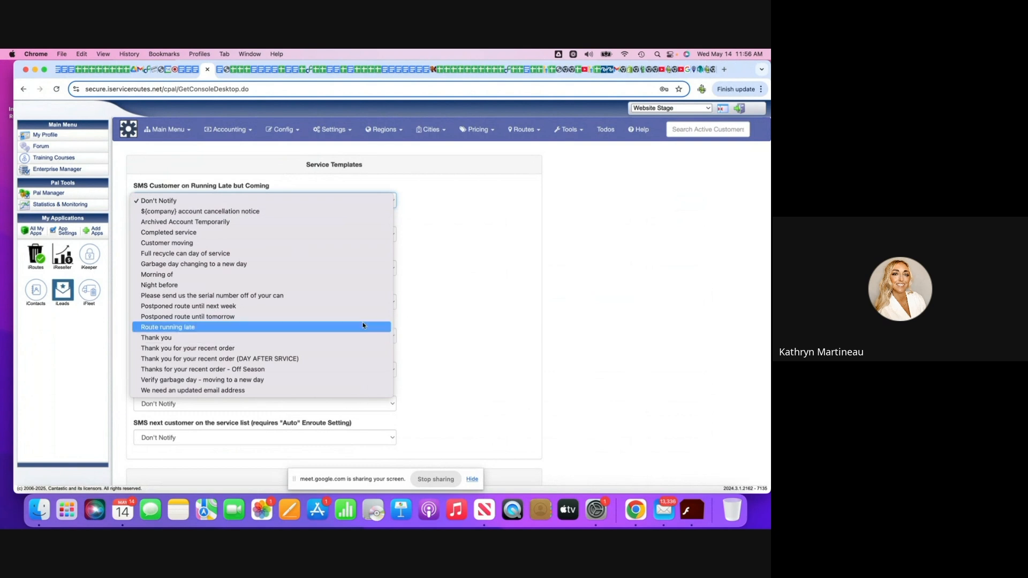
{"action": "left_click", "coordinate": [242, 327]}
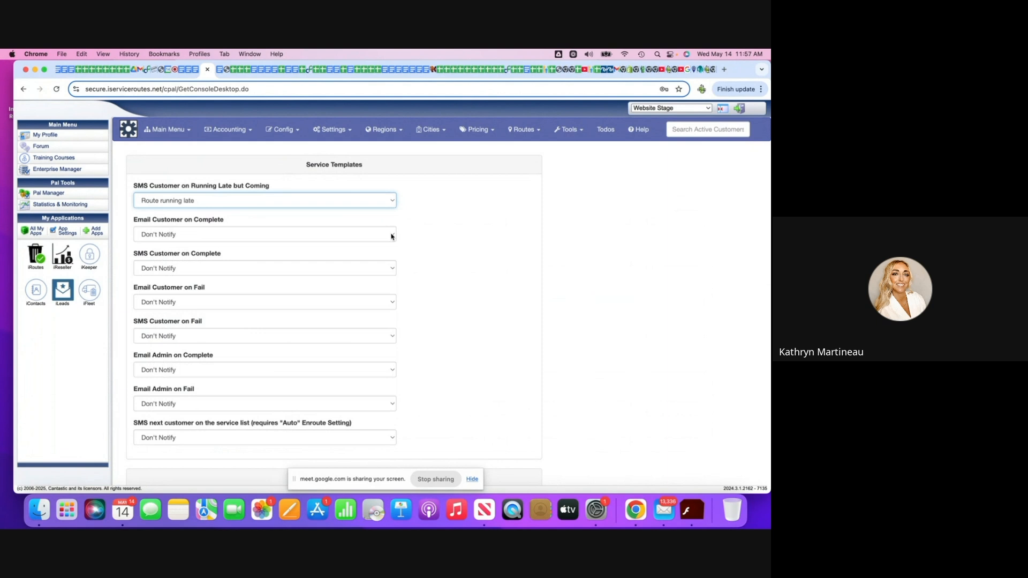
{"action": "scroll", "coordinate": [392, 237], "scroll_direction": "down", "scroll_amount": 1}
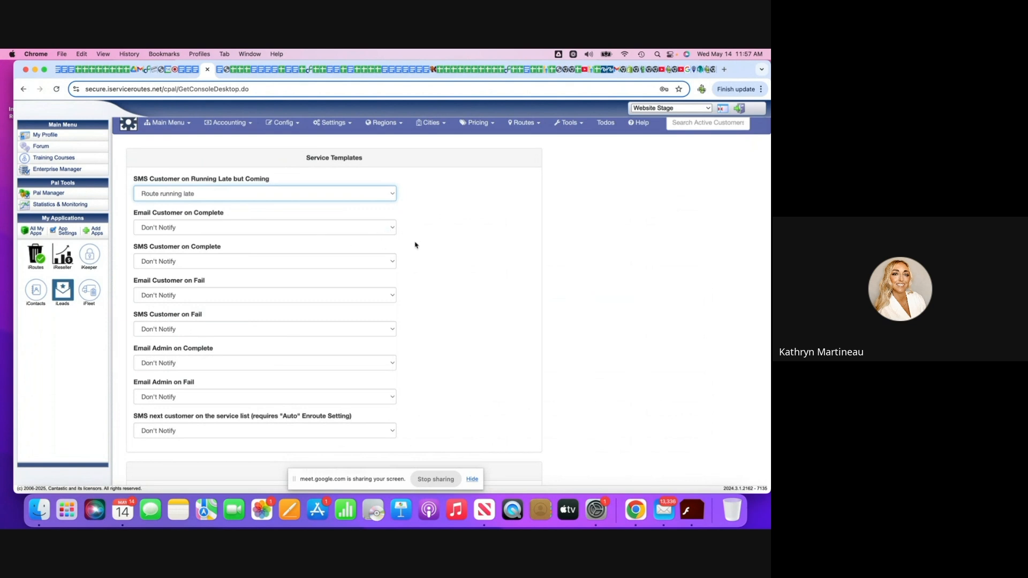
{"action": "left_click", "coordinate": [393, 229]}
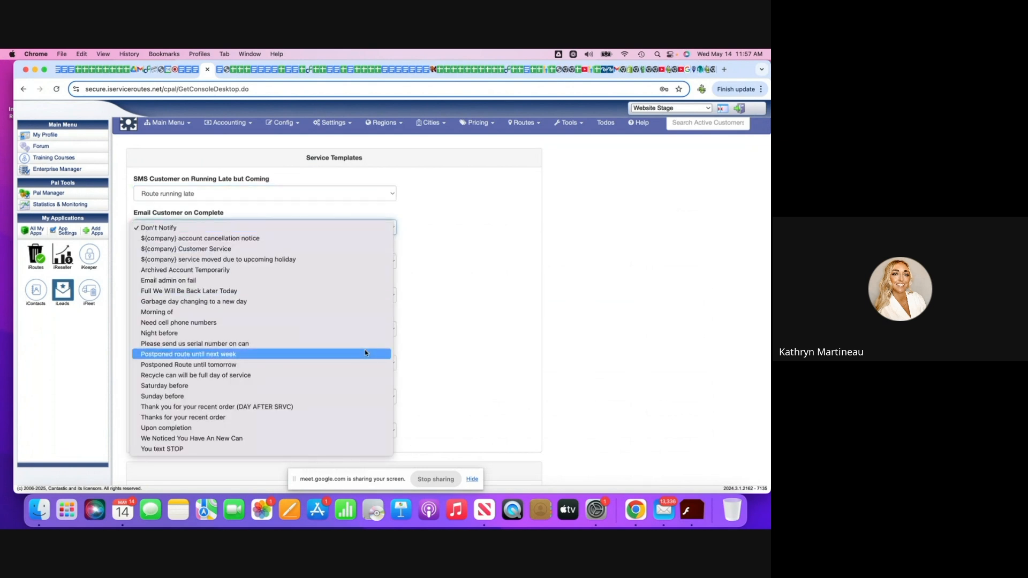
{"action": "left_click", "coordinate": [338, 429]}
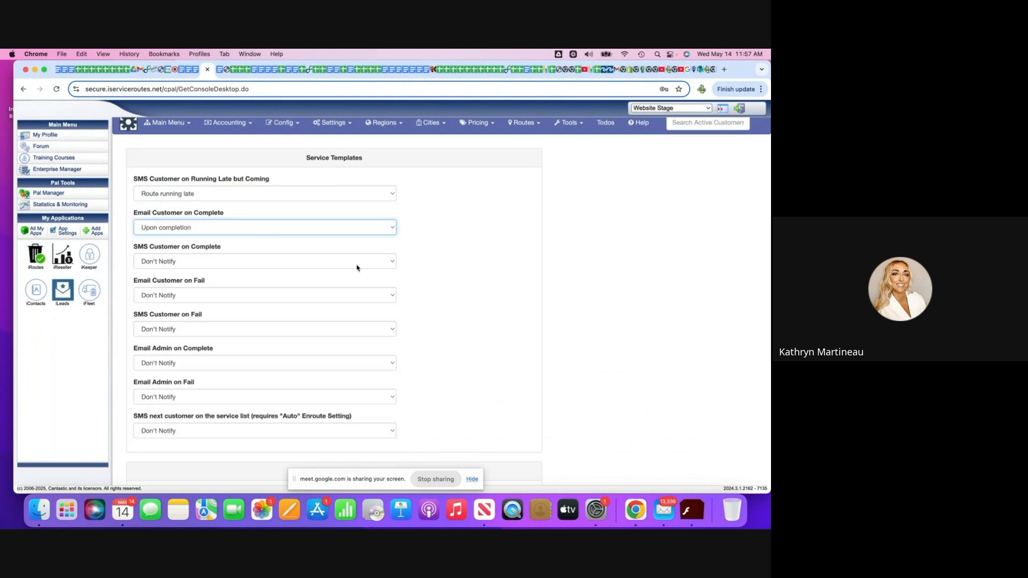
Set the SMS Customer on Complete service template to Completed service.
{"action": "left_click", "coordinate": [395, 264]}
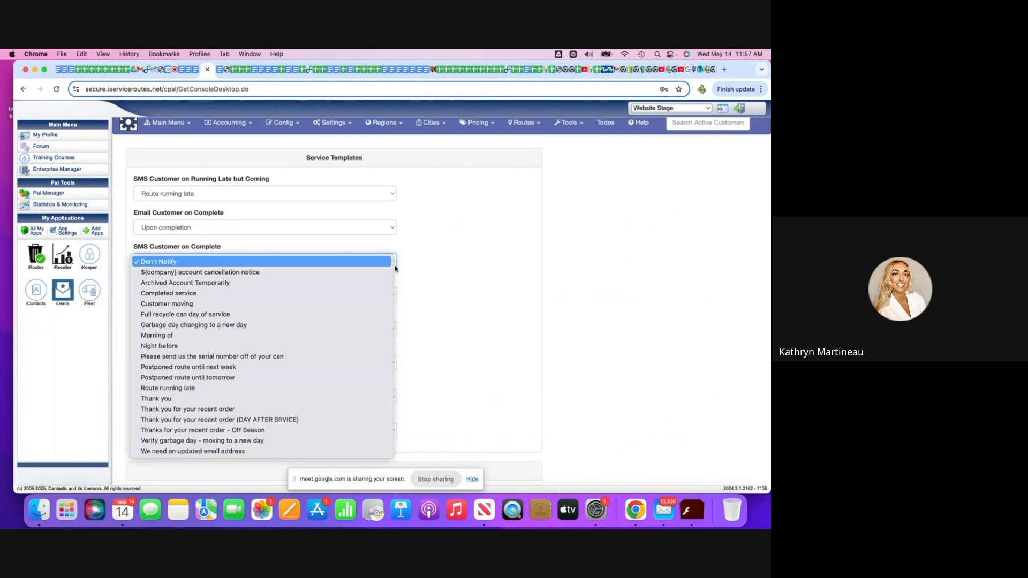
{"action": "left_click", "coordinate": [375, 298]}
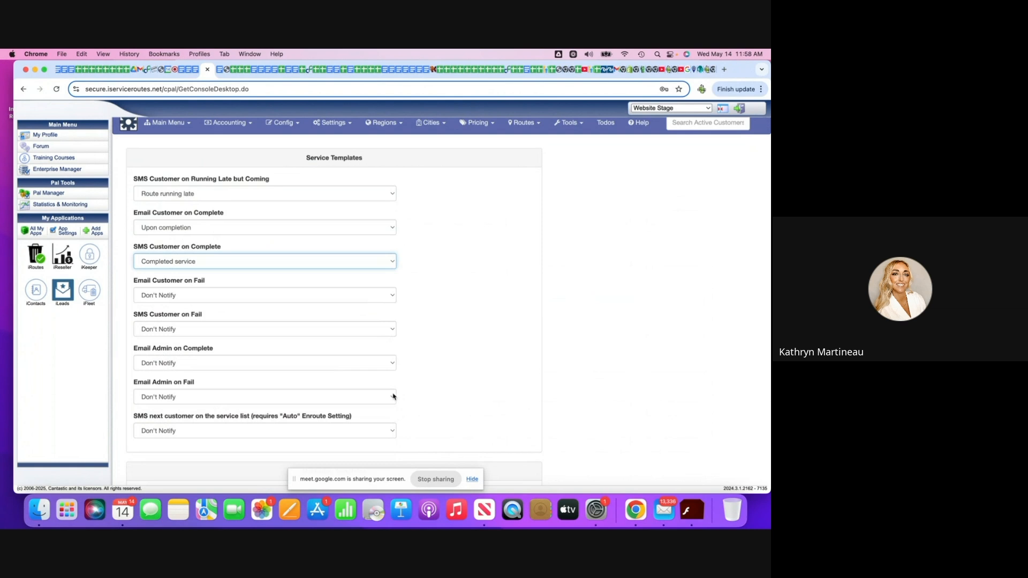
Review the template options available for SMS next customer on the service list, keeping Don't Notify.
{"action": "scroll", "coordinate": [393, 397], "scroll_direction": "down", "scroll_amount": 3}
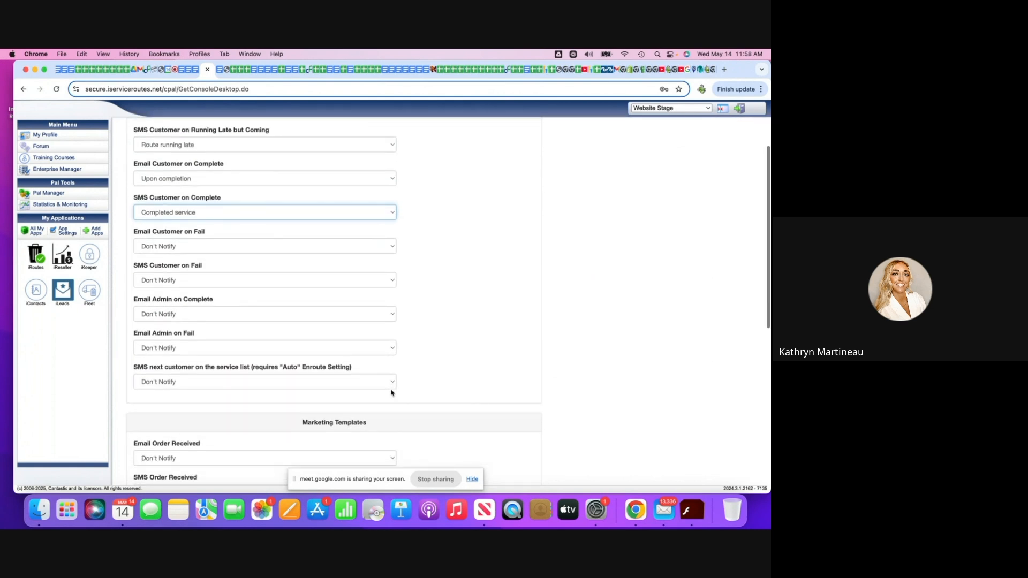
{"action": "left_click", "coordinate": [390, 374]}
{"action": "scroll", "coordinate": [389, 380], "scroll_direction": "down", "scroll_amount": 3}
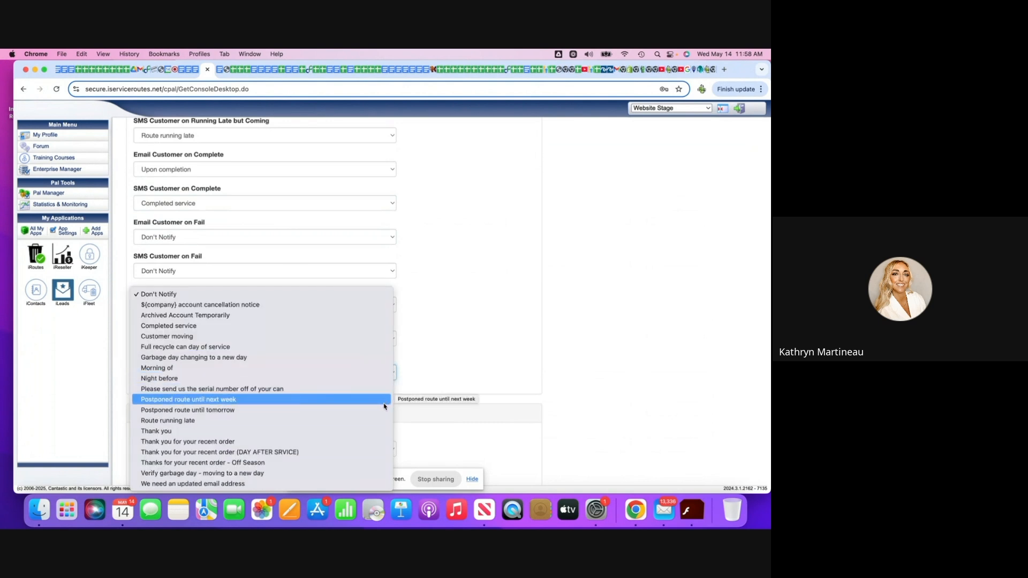
{"action": "left_click", "coordinate": [465, 338]}
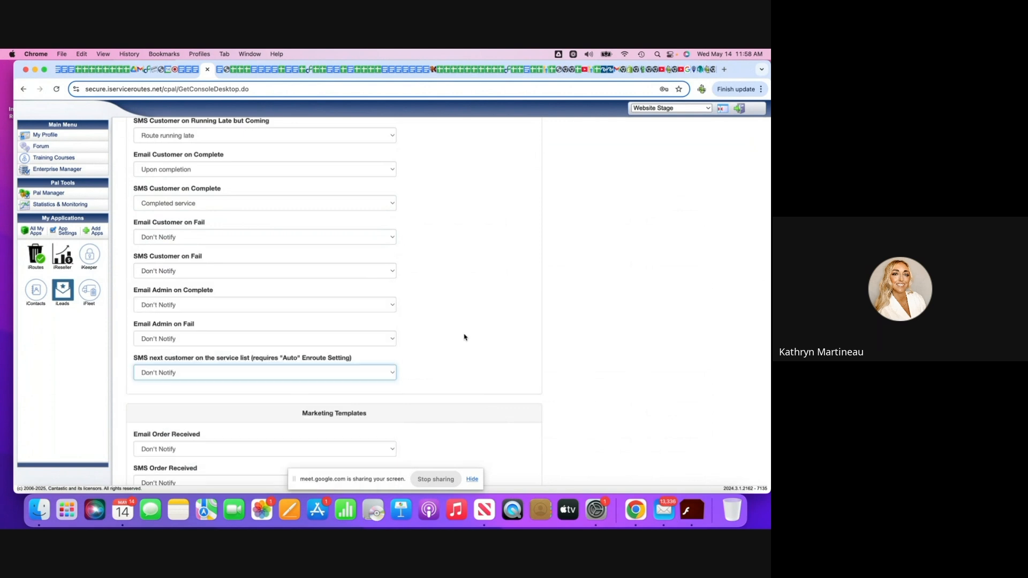
{"action": "left_click", "coordinate": [391, 373]}
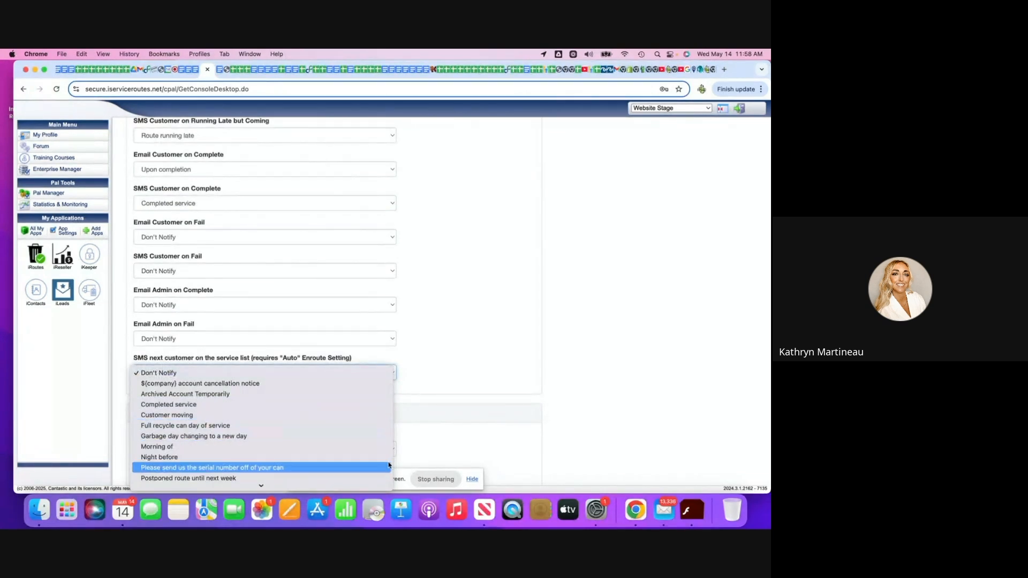
{"action": "left_click", "coordinate": [479, 355]}
{"action": "scroll", "coordinate": [476, 354], "scroll_direction": "down", "scroll_amount": 3}
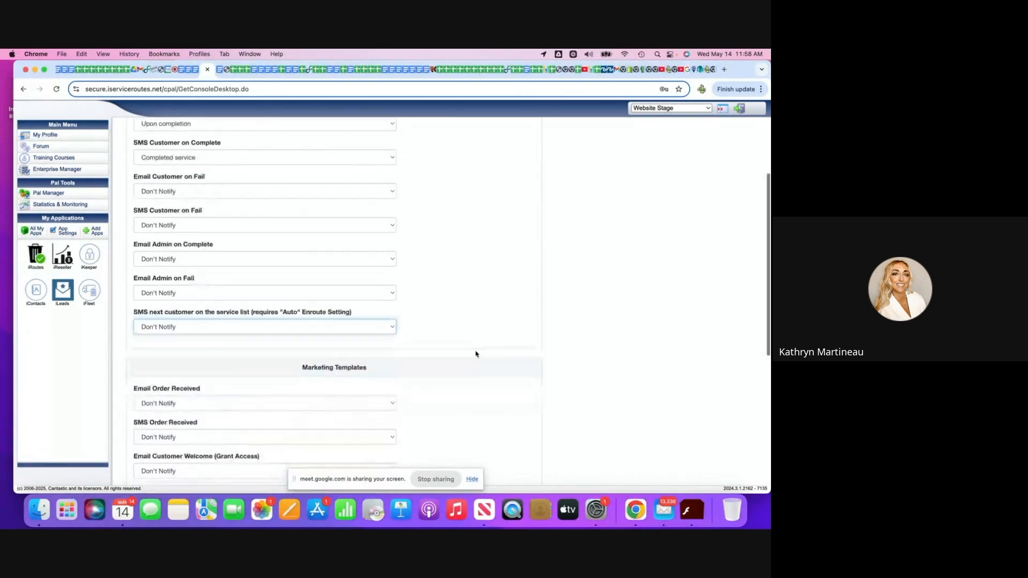
{"action": "left_click", "coordinate": [391, 292]}
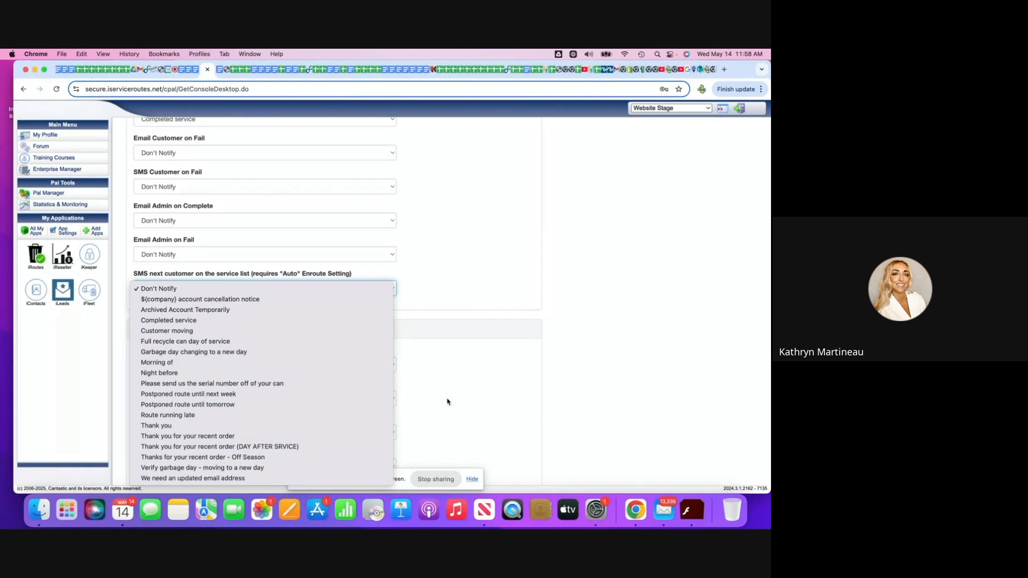
{"action": "left_click", "coordinate": [474, 304]}
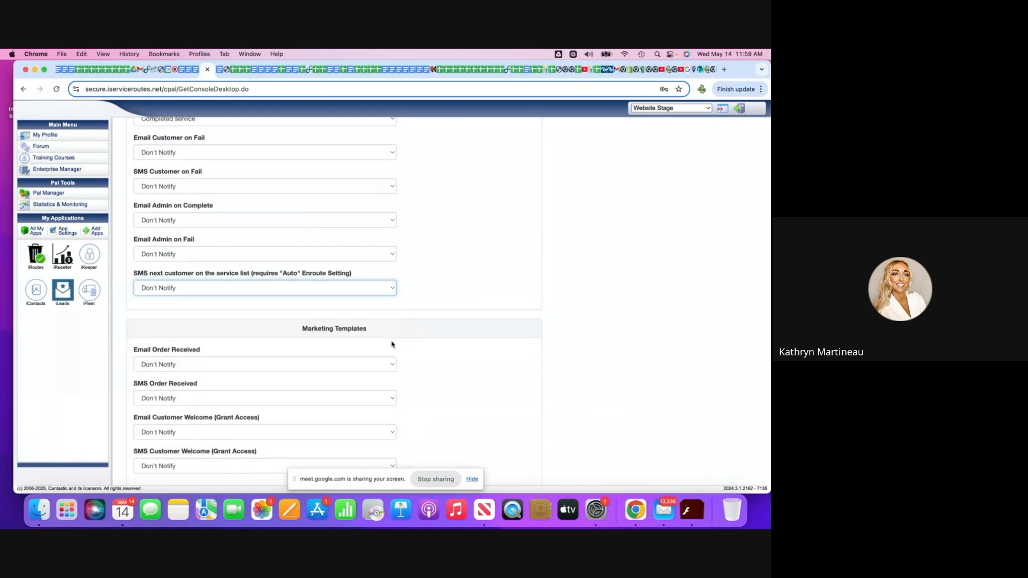
Set the Email Order Received marketing template to Order Received.
{"action": "scroll", "coordinate": [391, 344], "scroll_direction": "down", "scroll_amount": 2}
{"action": "left_click", "coordinate": [390, 306]}
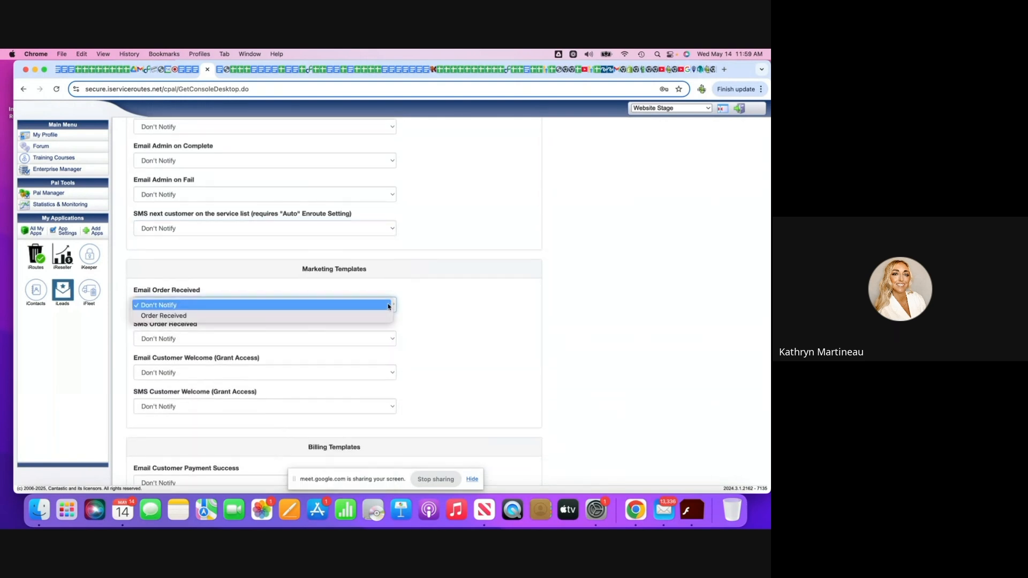
{"action": "left_click", "coordinate": [378, 315]}
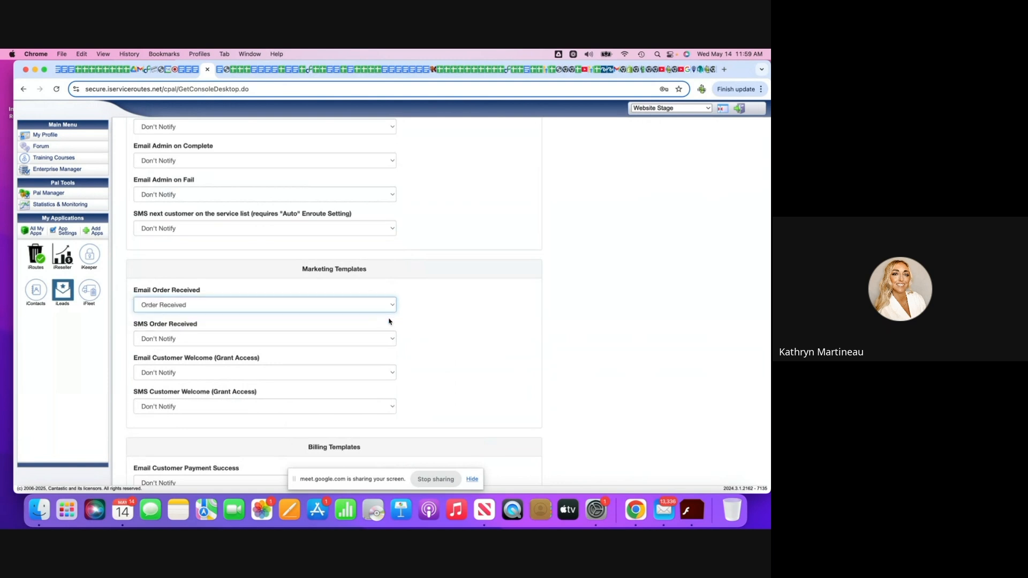
Check the options for SMS Order Received and the email and SMS Customer Welcome (Grant Access) templates, keeping Don't Notify.
{"action": "left_click", "coordinate": [392, 344]}
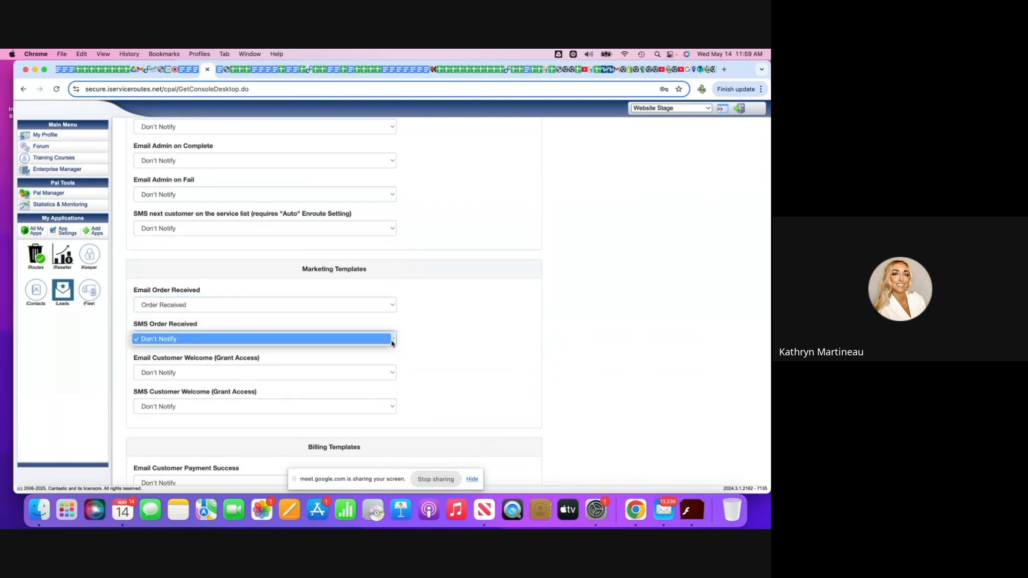
{"action": "left_click", "coordinate": [427, 336]}
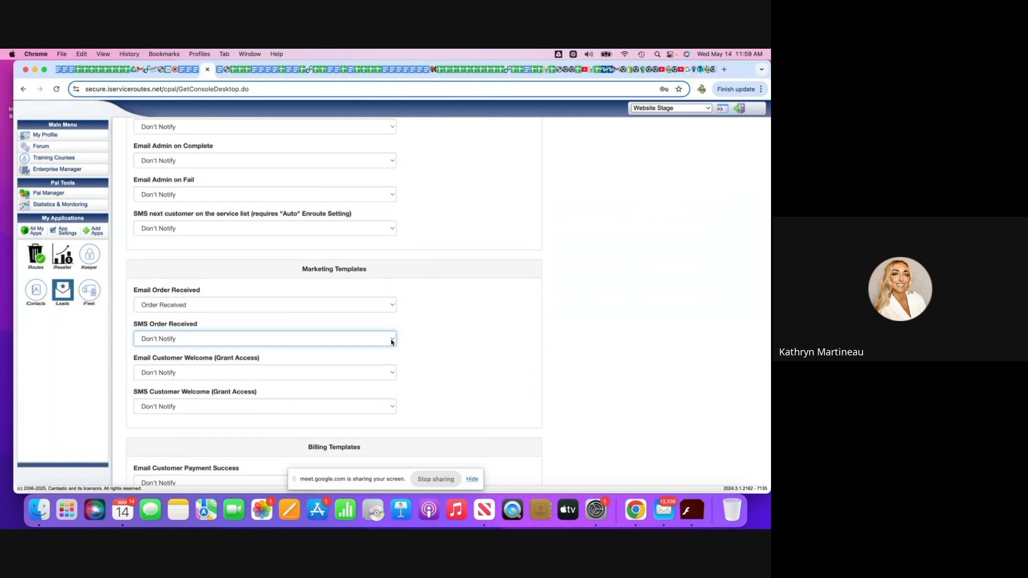
{"action": "left_click", "coordinate": [391, 343]}
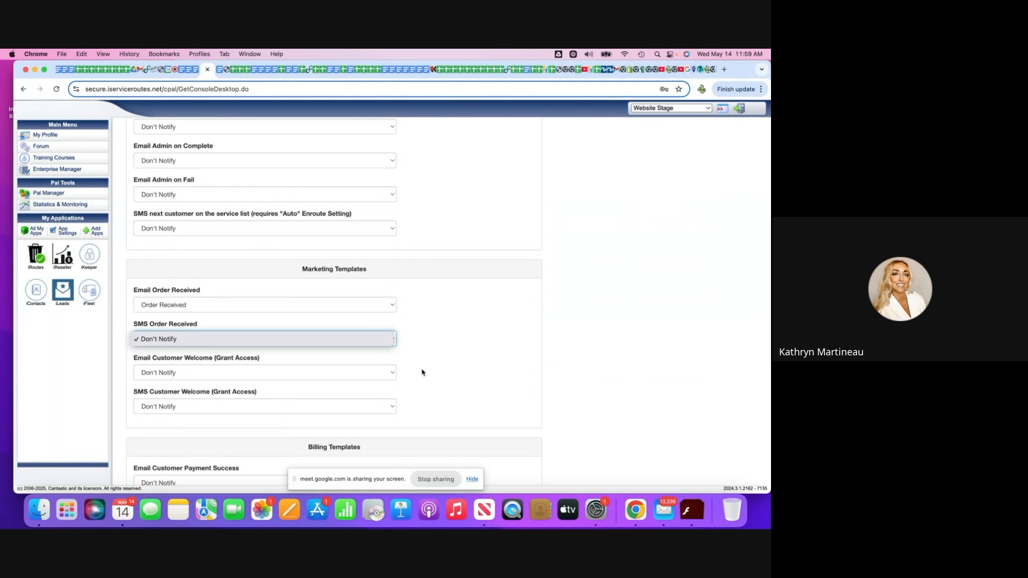
{"action": "left_click", "coordinate": [393, 374]}
{"action": "left_click", "coordinate": [393, 373]}
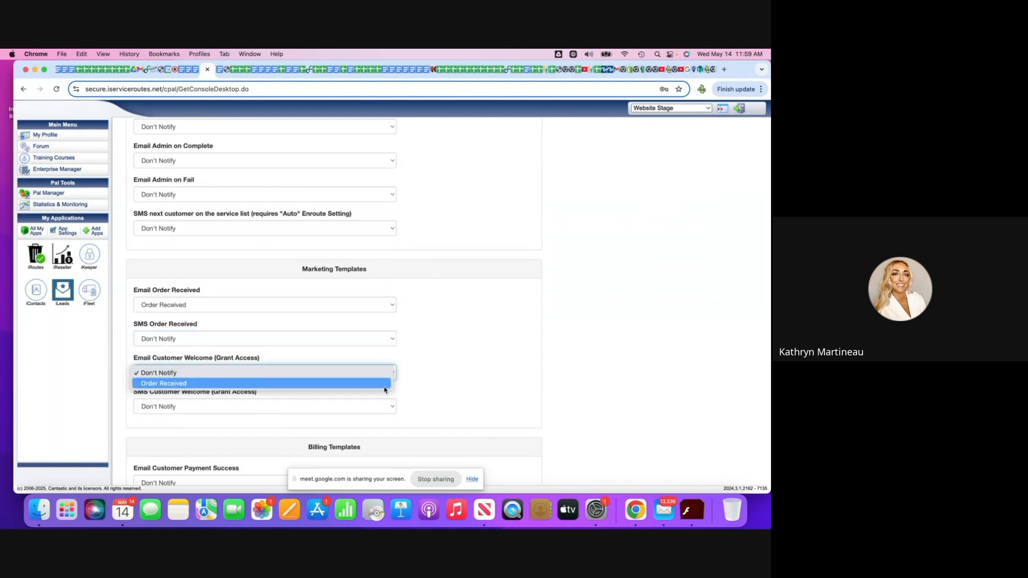
{"action": "left_click", "coordinate": [443, 369]}
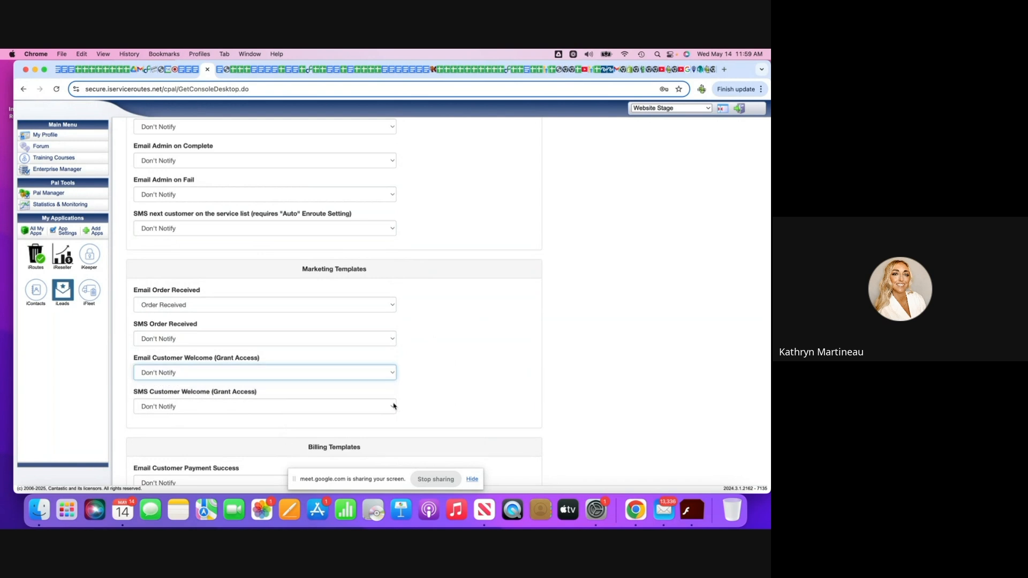
{"action": "left_click", "coordinate": [395, 407]}
{"action": "left_click", "coordinate": [428, 392]}
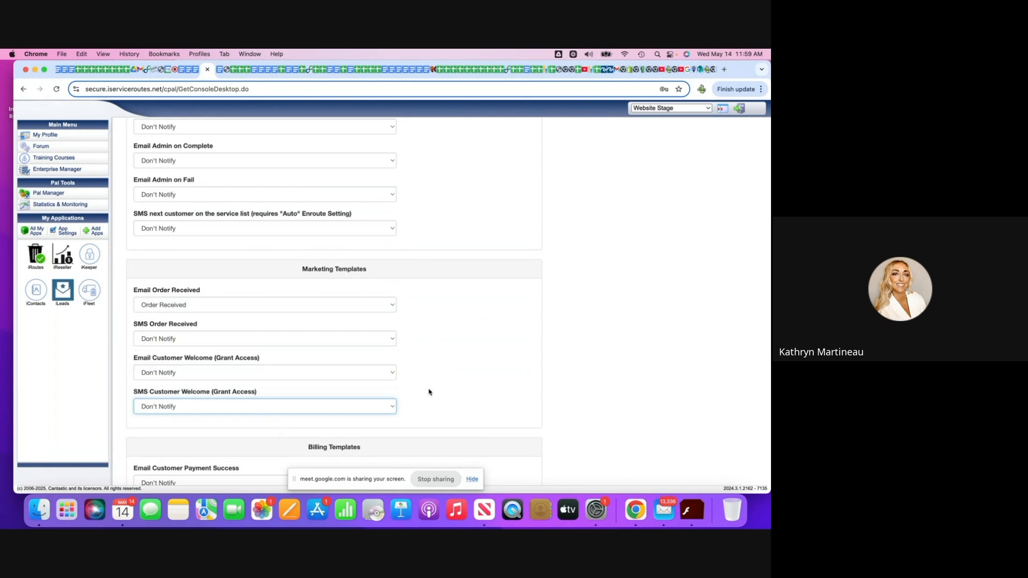
Set the Email Customer Payment Success billing template to Billing performed.
{"action": "scroll", "coordinate": [428, 392], "scroll_direction": "down", "scroll_amount": 2}
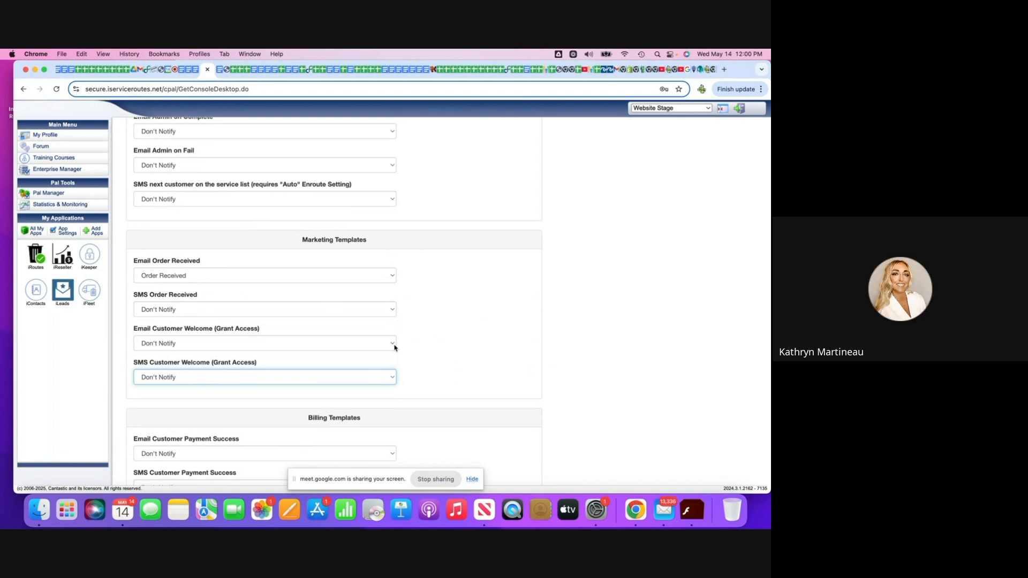
{"action": "scroll", "coordinate": [395, 348], "scroll_direction": "down", "scroll_amount": 5}
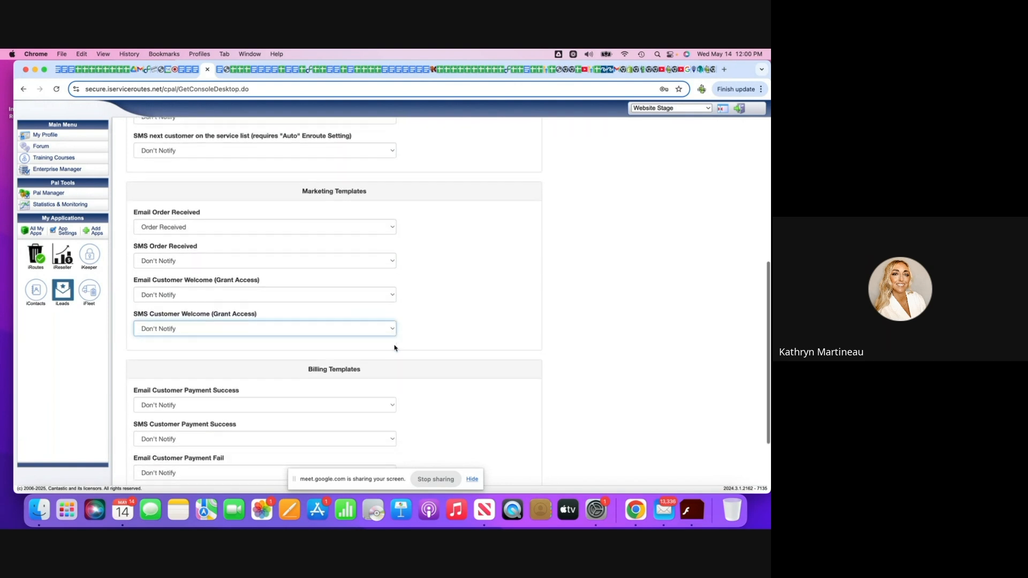
{"action": "scroll", "coordinate": [393, 333], "scroll_direction": "down", "scroll_amount": 5}
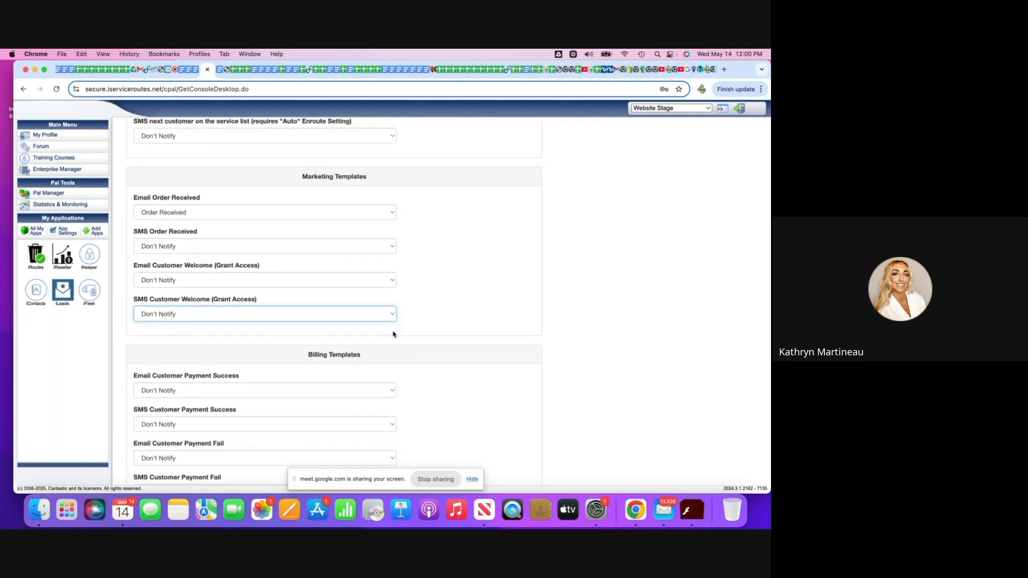
{"action": "left_click", "coordinate": [389, 323]}
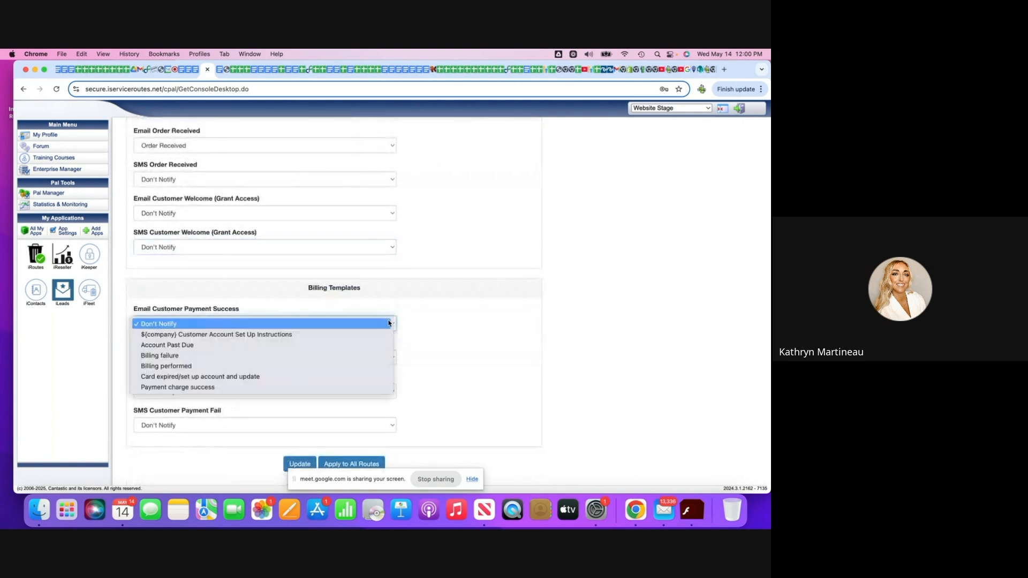
{"action": "left_click", "coordinate": [360, 367]}
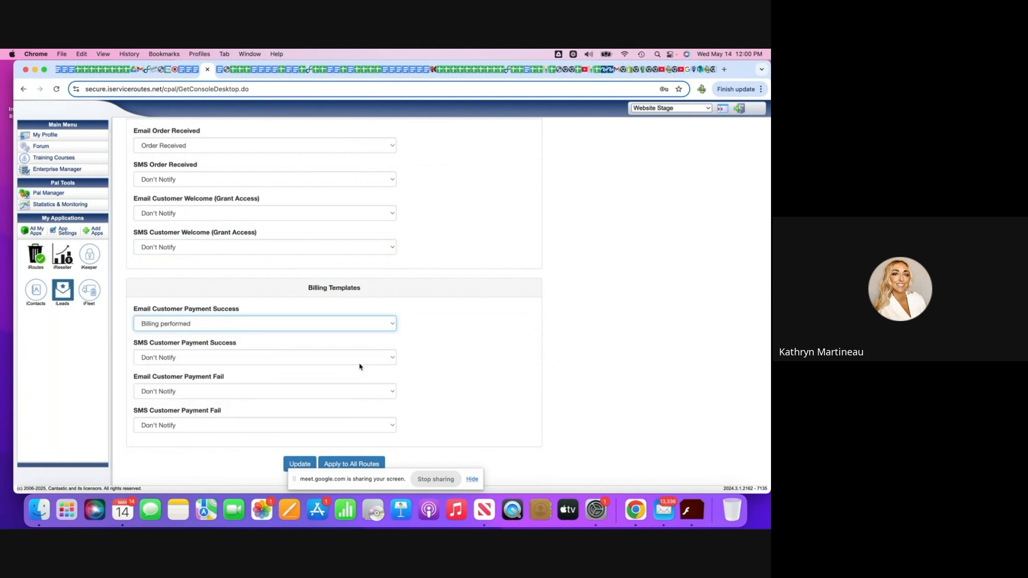
Check the SMS Customer Payment Success options and set Email Customer Payment Fail to Card expired/set up account and update.
{"action": "left_click", "coordinate": [392, 357]}
{"action": "left_click", "coordinate": [465, 360]}
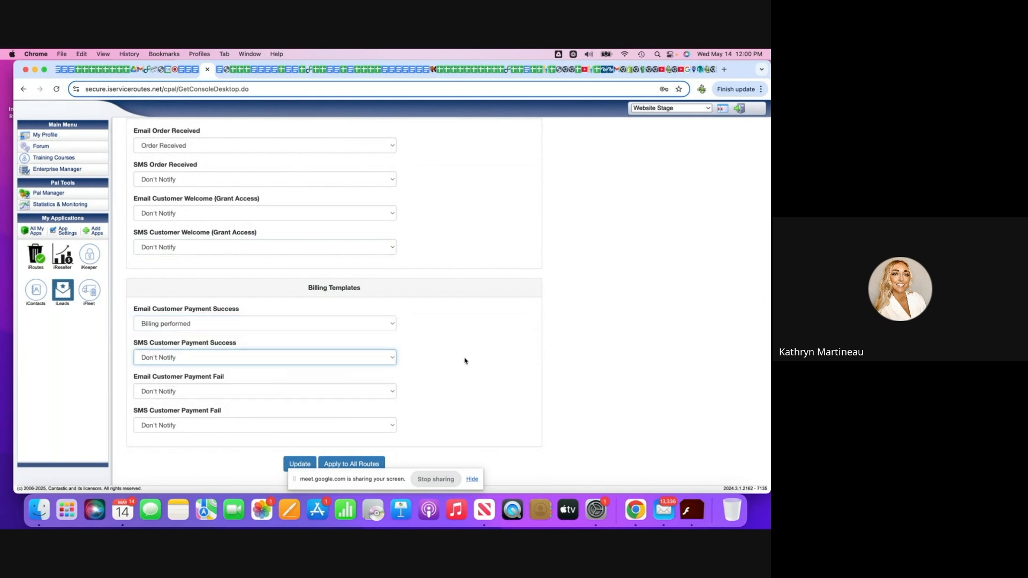
{"action": "left_click", "coordinate": [392, 395]}
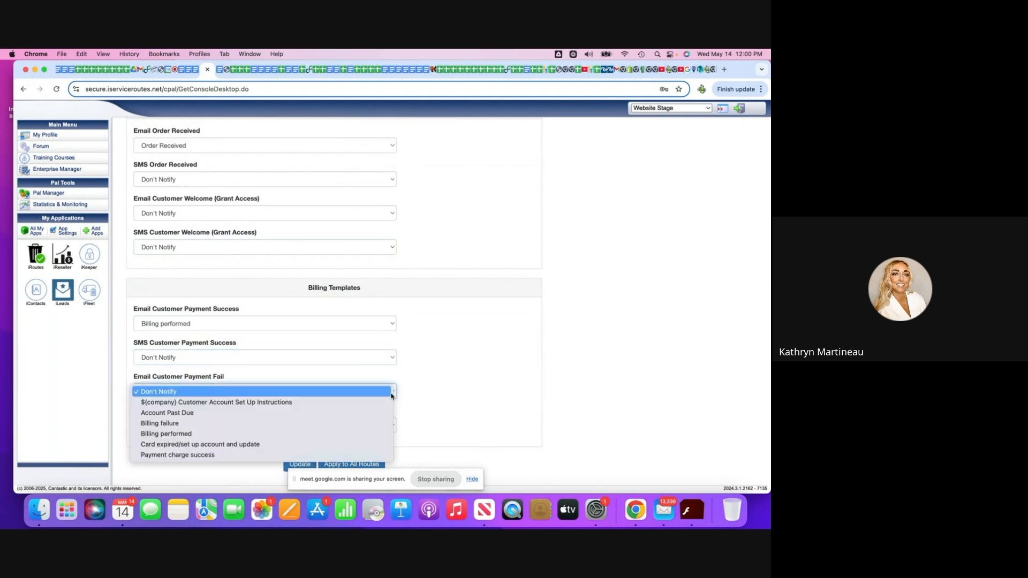
{"action": "left_click", "coordinate": [378, 444]}
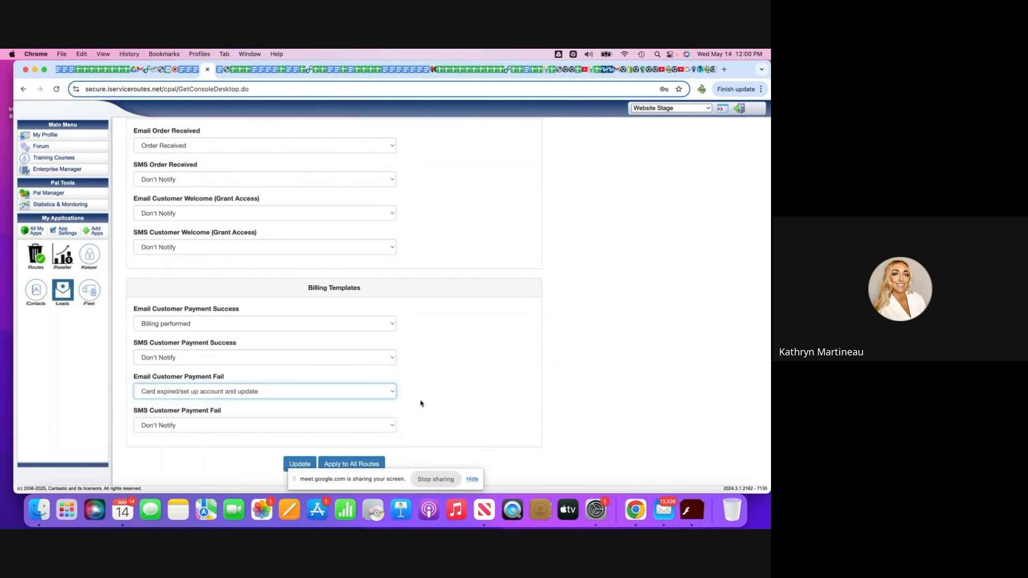
{"action": "left_click", "coordinate": [393, 395]}
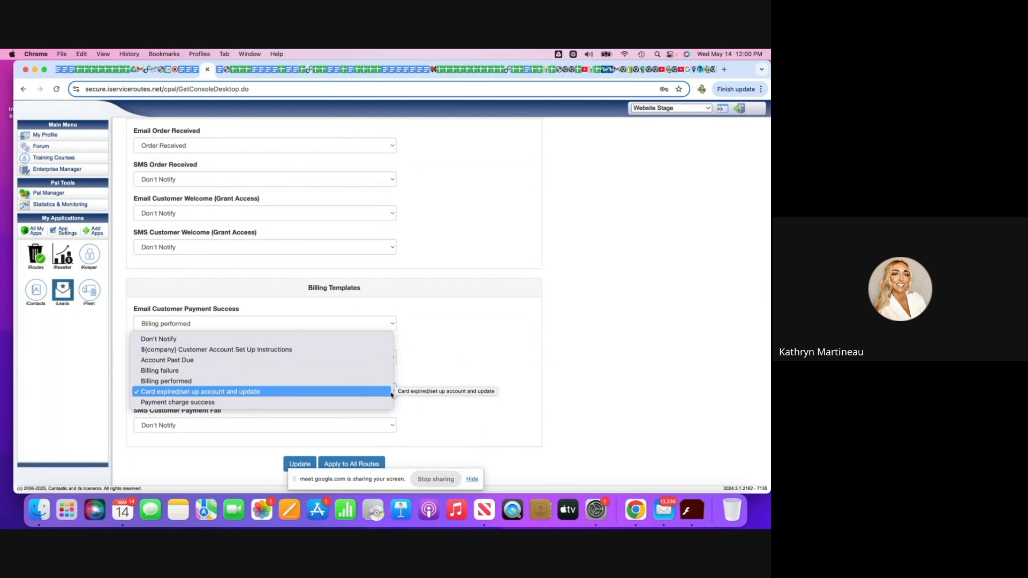
{"action": "left_click", "coordinate": [456, 363]}
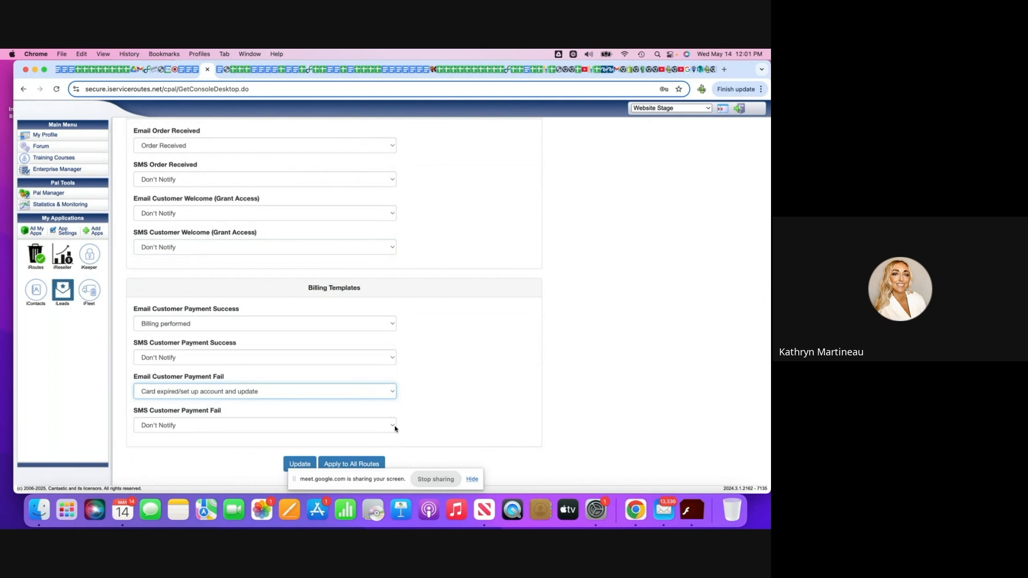
Save the system template settings and apply them to all routes.
{"action": "left_click", "coordinate": [294, 464]}
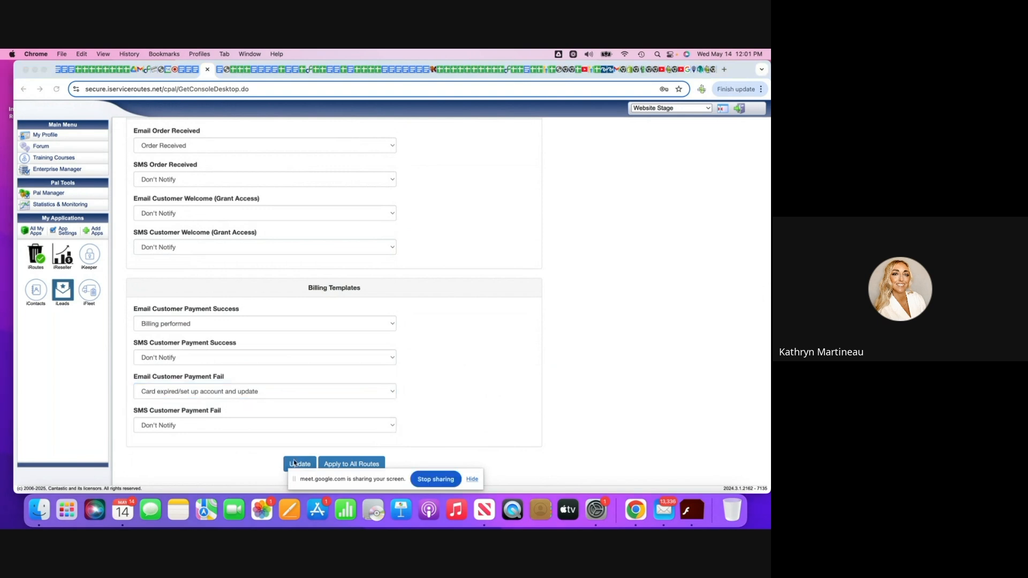
{"action": "left_click", "coordinate": [296, 464]}
{"action": "left_click", "coordinate": [297, 466]}
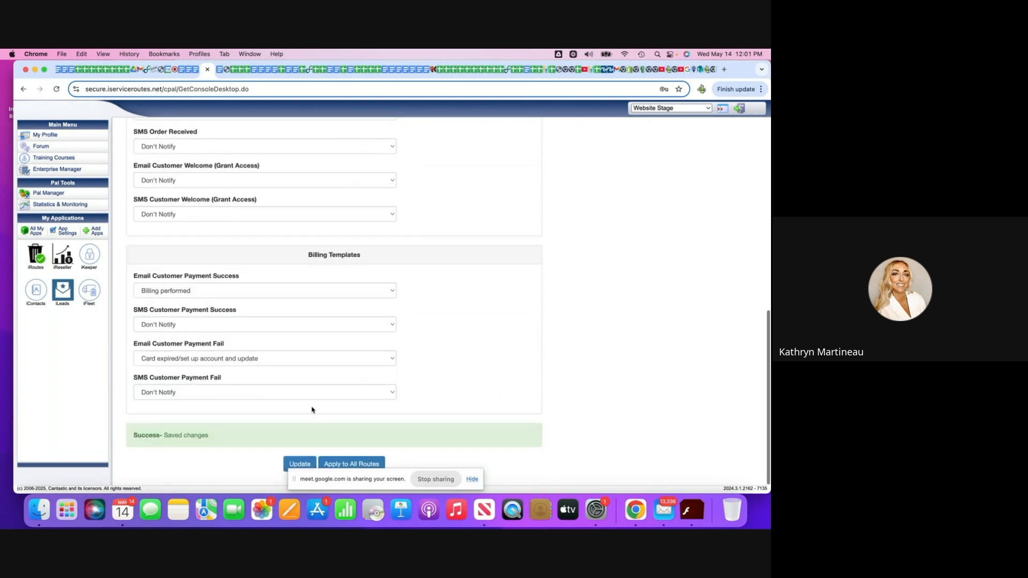
{"action": "left_click", "coordinate": [356, 464]}
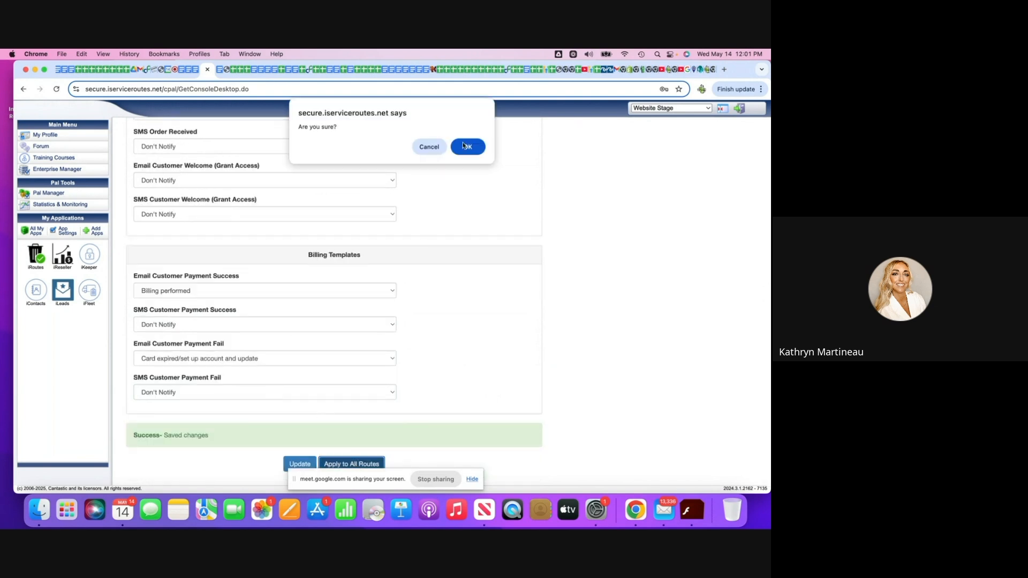
{"action": "left_click", "coordinate": [463, 146]}
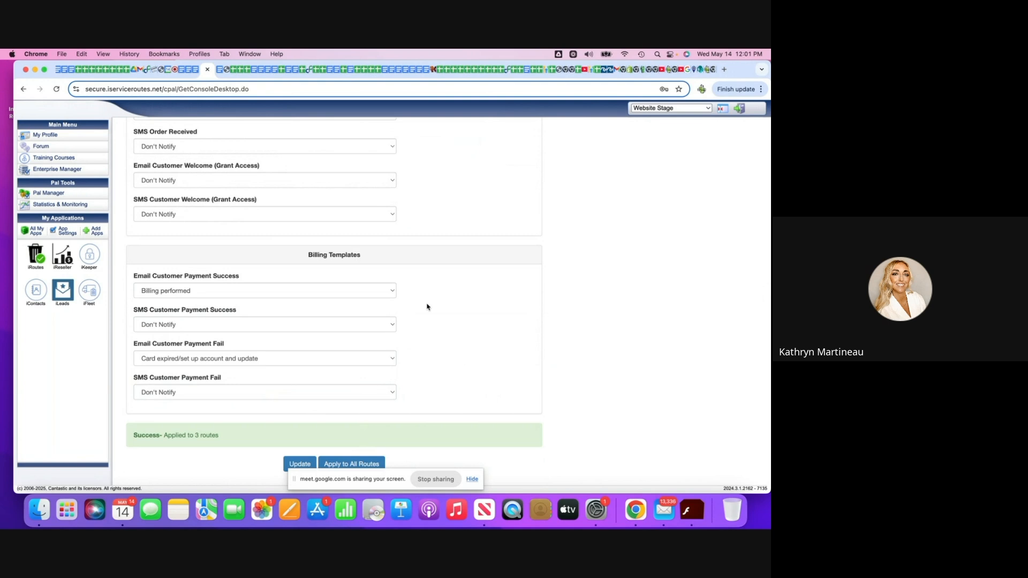
Open the Default Settings and check the available Default State options without choosing one.
{"action": "scroll", "coordinate": [427, 307], "scroll_direction": "up", "scroll_amount": 10}
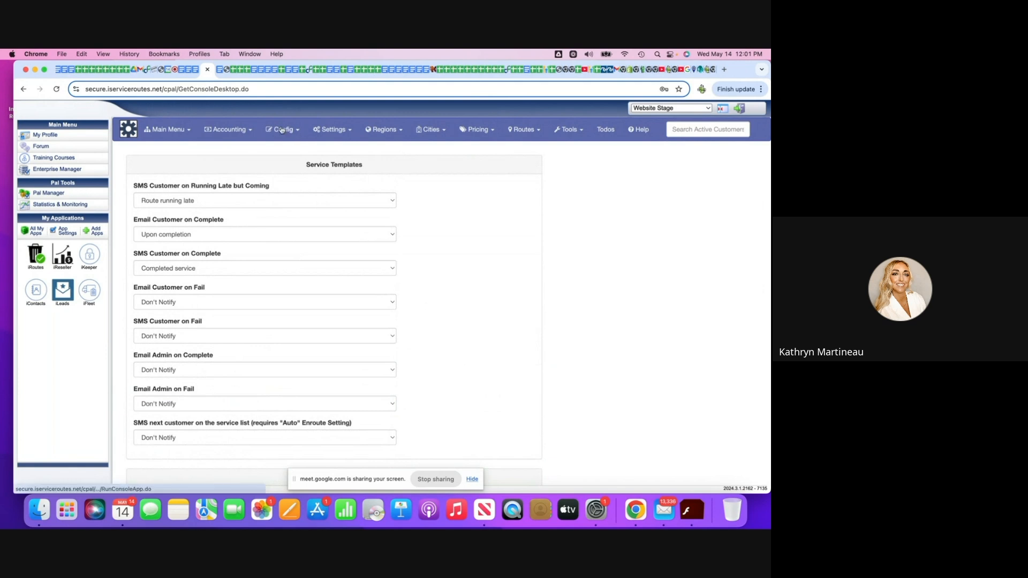
{"action": "left_click", "coordinate": [331, 132]}
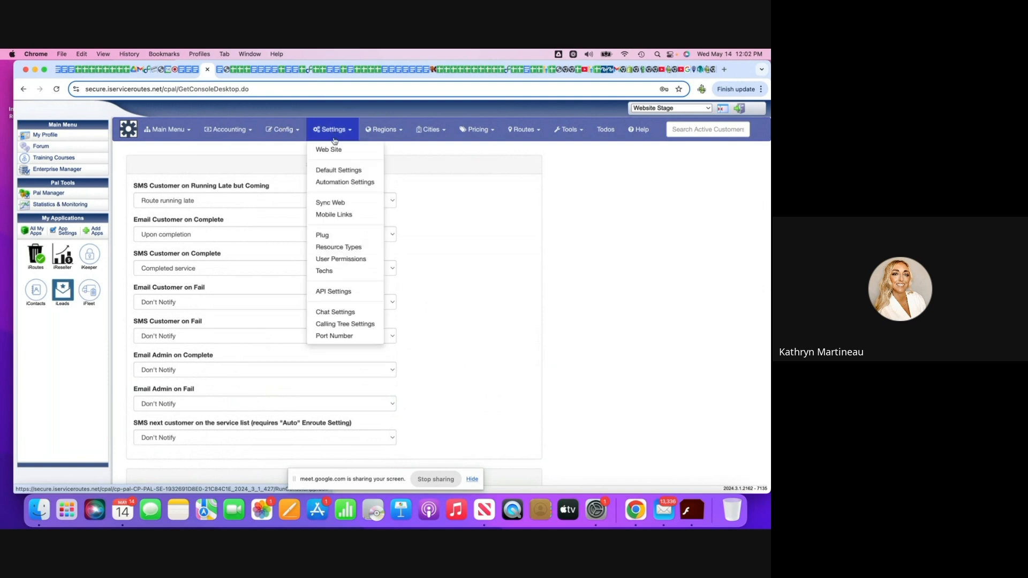
{"action": "left_click", "coordinate": [345, 172]}
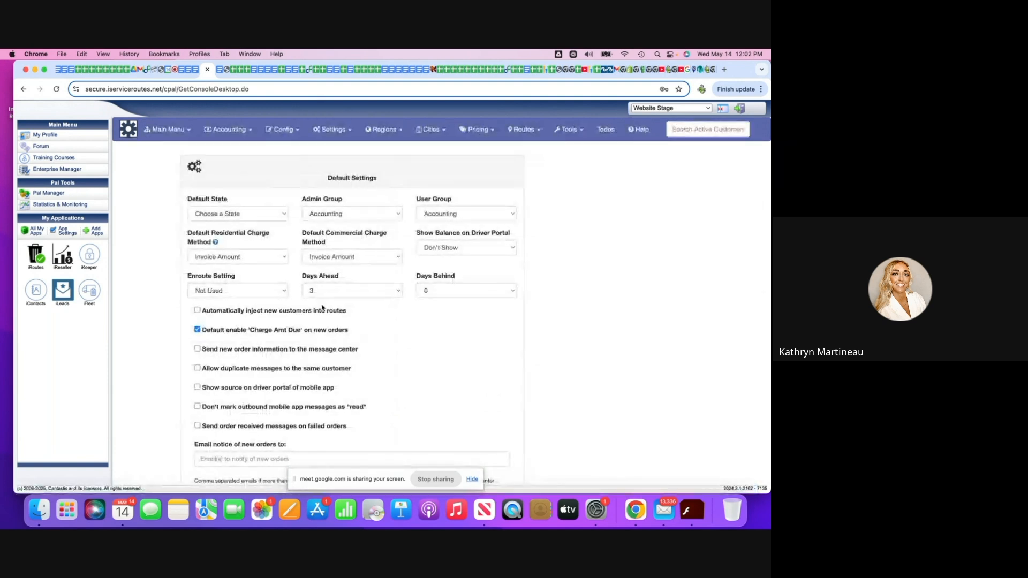
{"action": "left_click", "coordinate": [286, 215]}
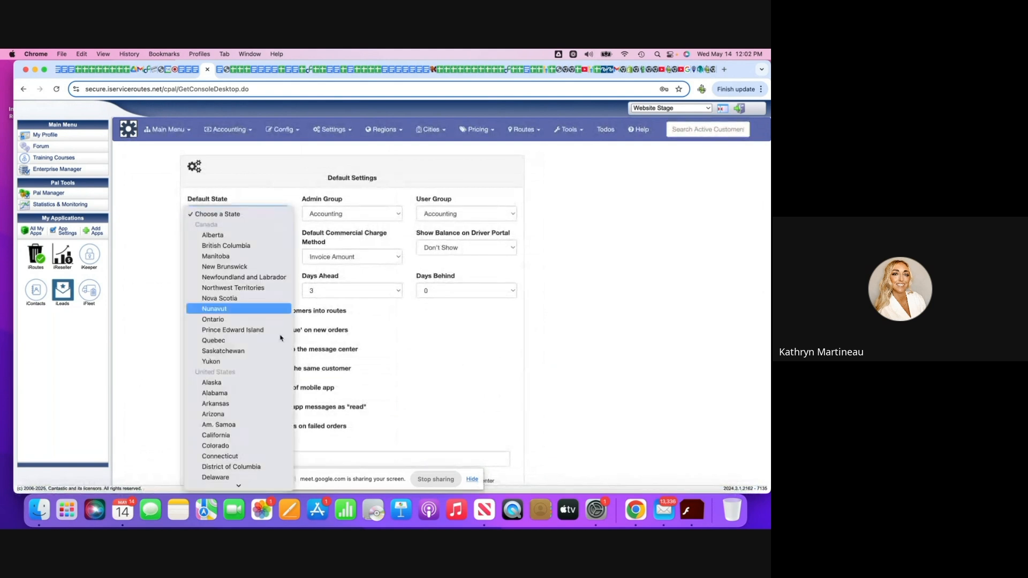
{"action": "left_click", "coordinate": [395, 410]}
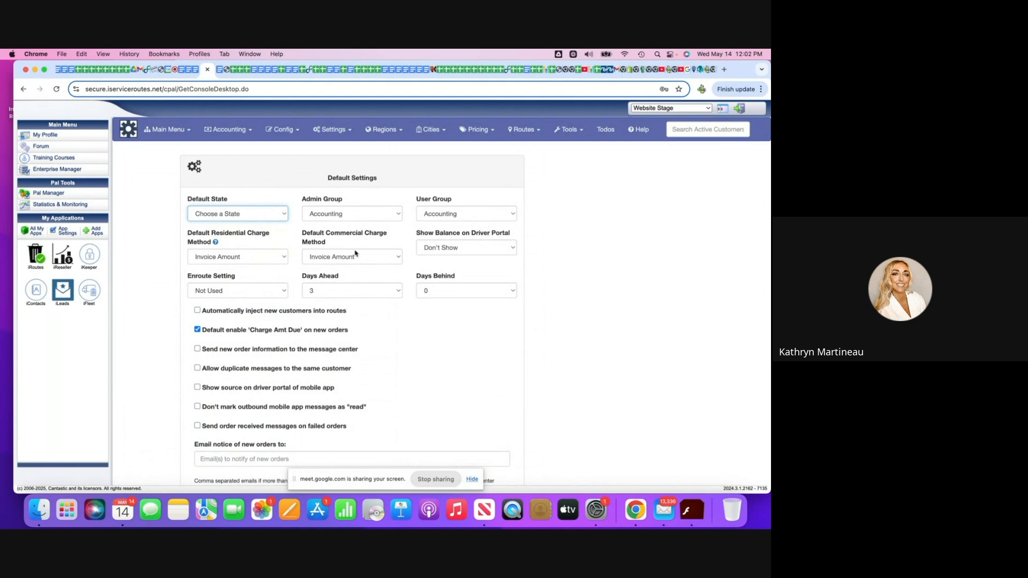
Set both the Admin Group and the User Group to Admin in the default settings.
{"action": "left_click", "coordinate": [393, 214]}
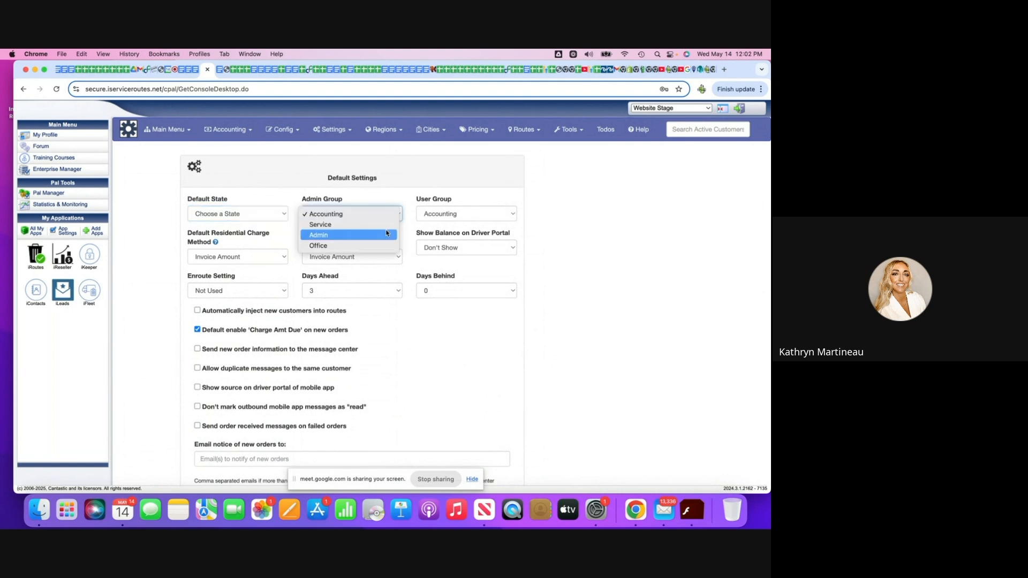
{"action": "left_click", "coordinate": [384, 238]}
{"action": "left_click", "coordinate": [511, 214]}
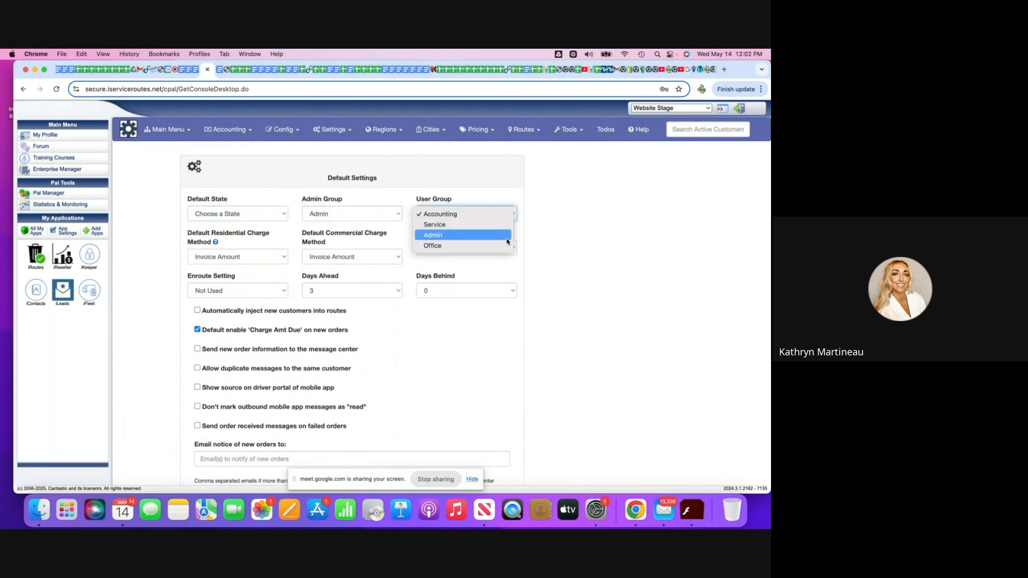
{"action": "left_click", "coordinate": [549, 249]}
{"action": "scroll", "coordinate": [492, 304], "scroll_direction": "down", "scroll_amount": 1}
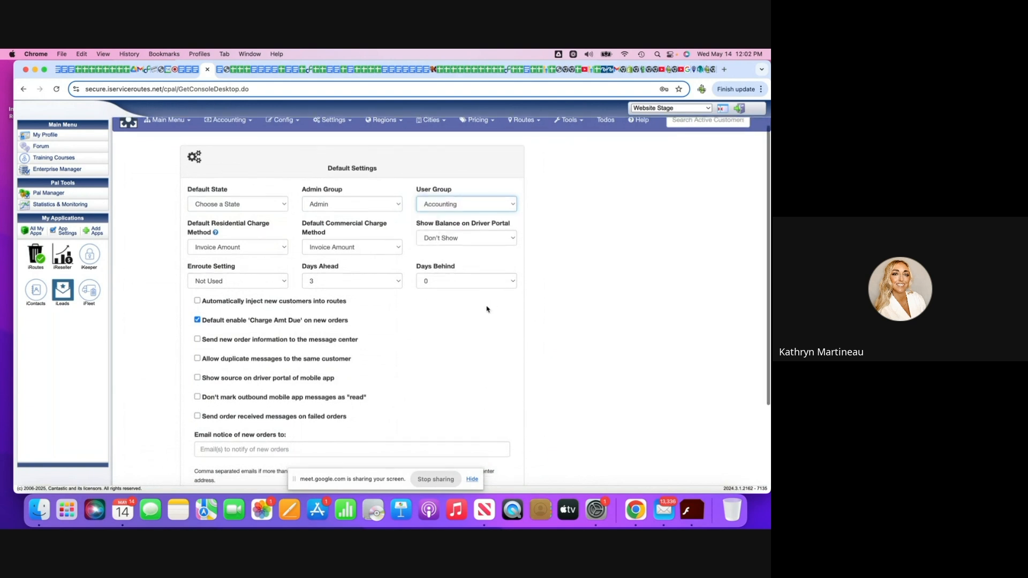
{"action": "left_click", "coordinate": [509, 204]}
{"action": "left_click", "coordinate": [501, 225]}
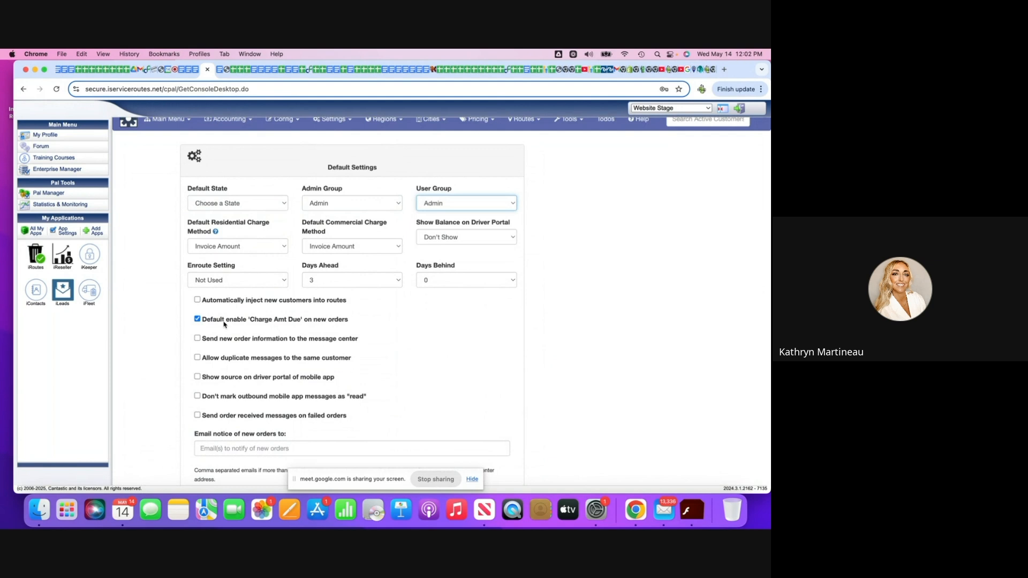
Set the Enroute Setting to Automatic in the default settings.
{"action": "scroll", "coordinate": [224, 324], "scroll_direction": "down", "scroll_amount": 1}
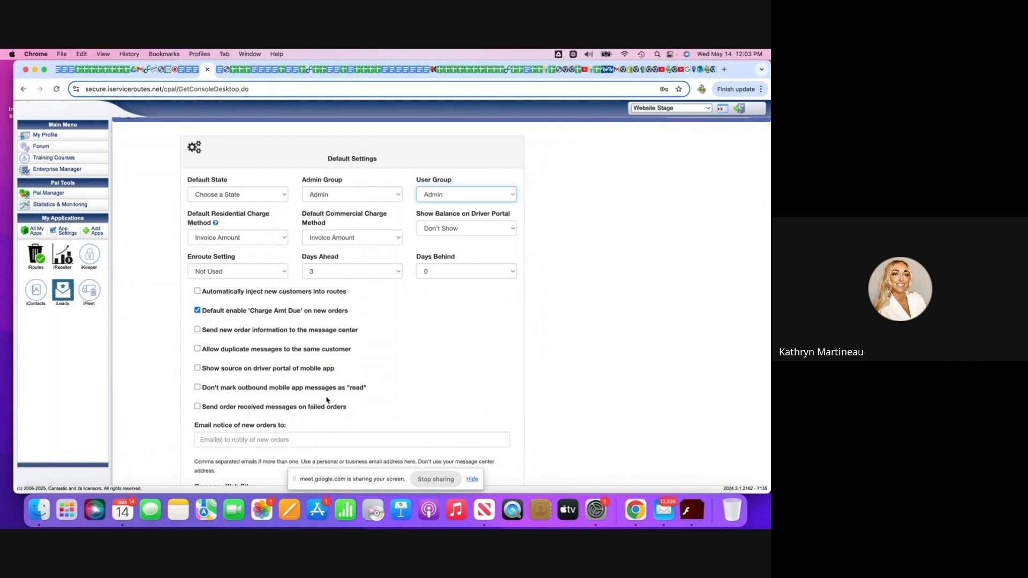
{"action": "left_click", "coordinate": [279, 271]}
{"action": "left_click", "coordinate": [281, 285]}
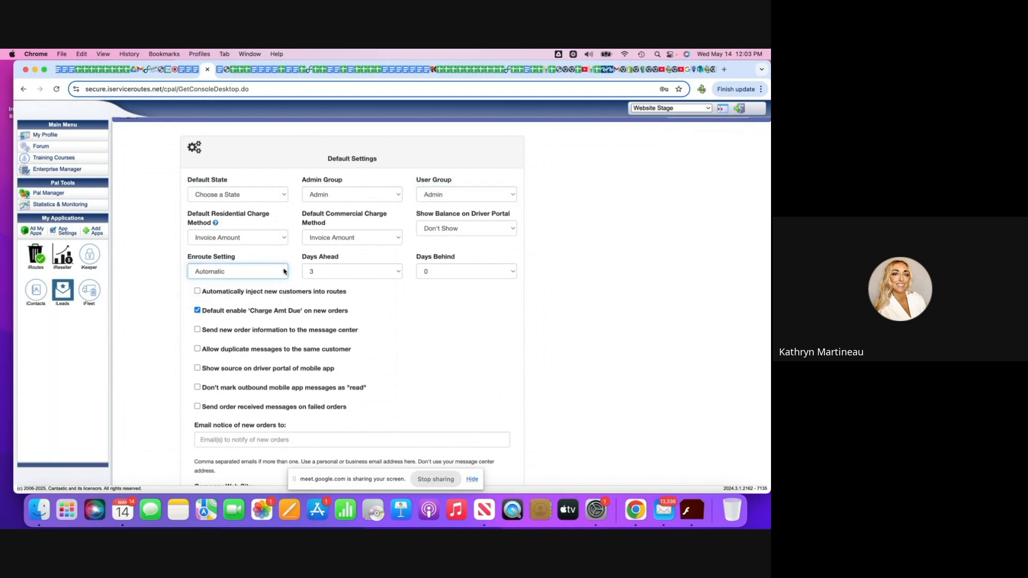
{"action": "left_click", "coordinate": [282, 274]}
{"action": "left_click", "coordinate": [284, 282]}
{"action": "left_click", "coordinate": [284, 274]}
{"action": "left_click", "coordinate": [282, 263]}
Set Days Ahead to 14 and Days Behind to 12.
{"action": "left_click", "coordinate": [398, 271]}
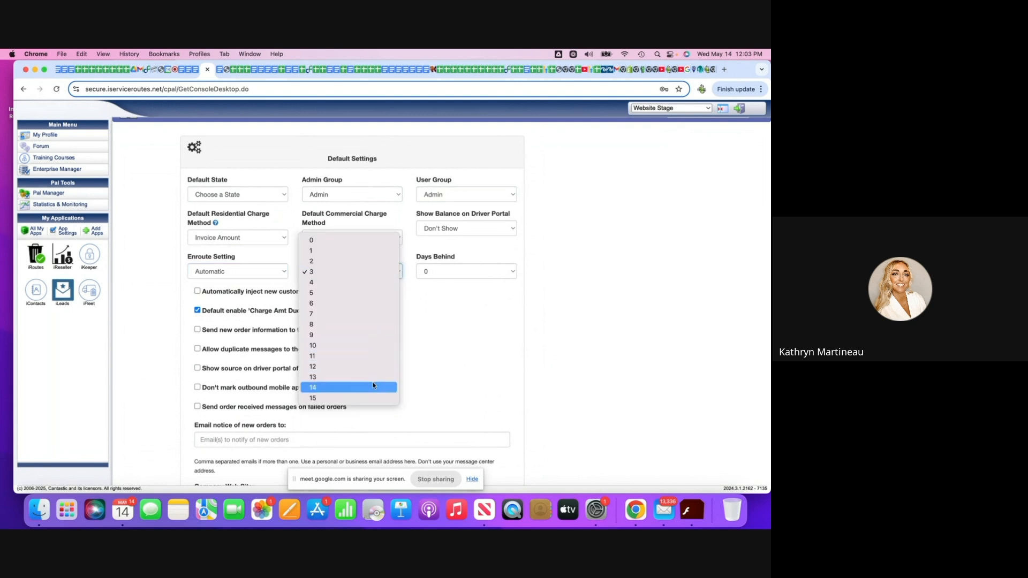
{"action": "left_click", "coordinate": [376, 387]}
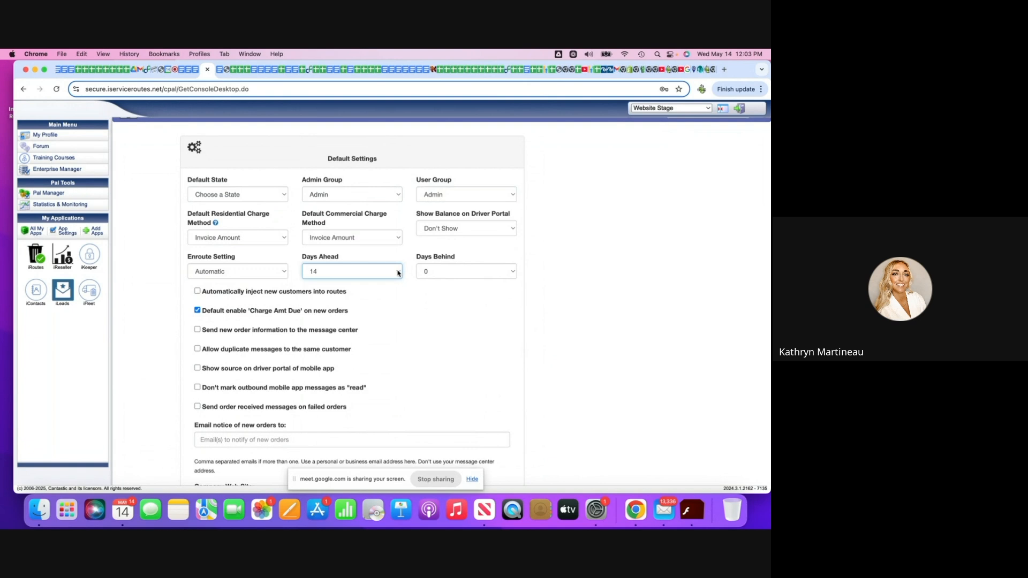
{"action": "left_click", "coordinate": [513, 272]}
{"action": "left_click", "coordinate": [495, 397]}
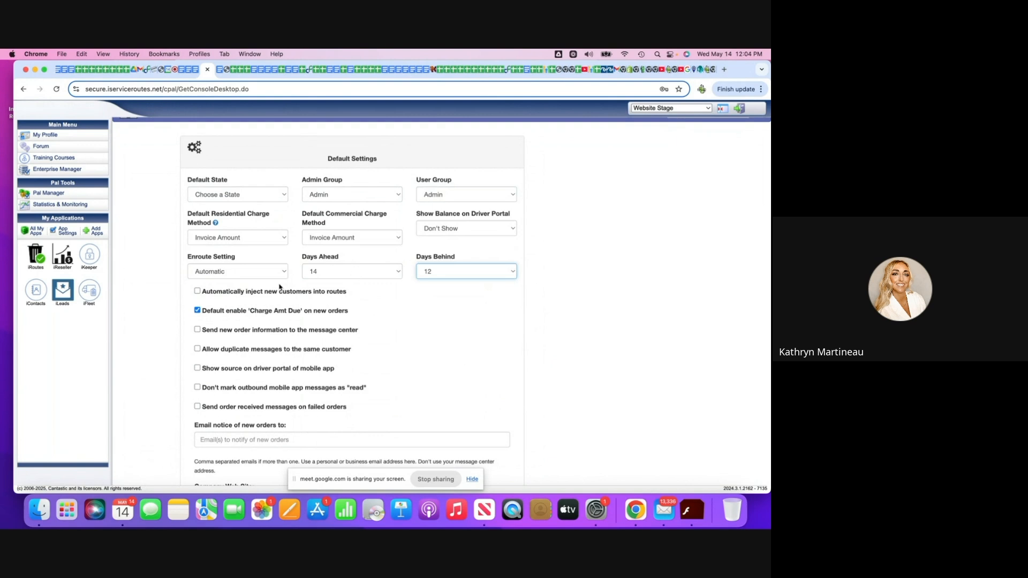
Enable automatic injection of new customers into routes and disable the default 'Charge Amt Due' on new orders.
{"action": "left_click", "coordinate": [198, 292]}
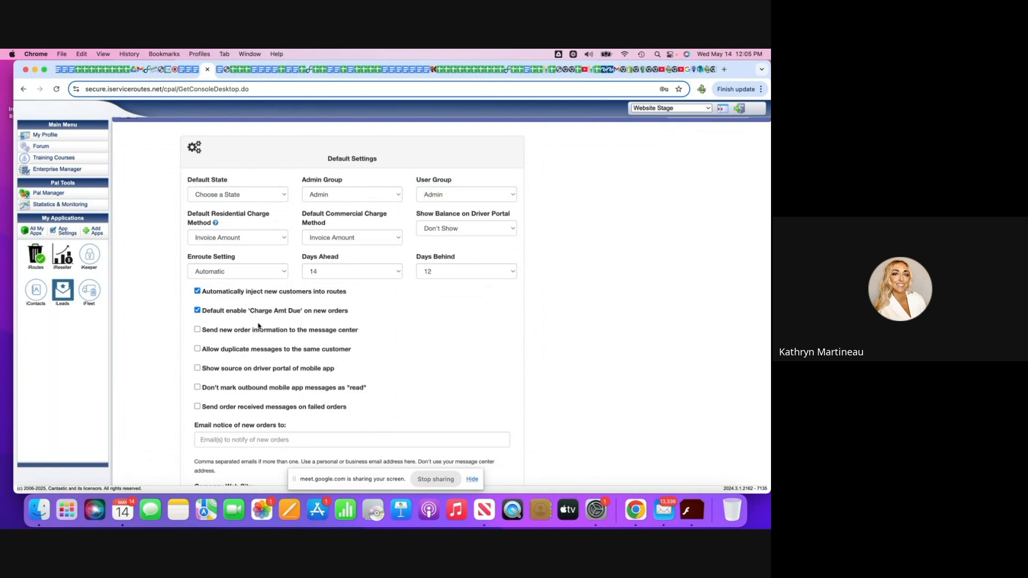
{"action": "left_click", "coordinate": [197, 311]}
{"action": "left_click", "coordinate": [198, 310]}
{"action": "left_click", "coordinate": [197, 311]}
Enable new order information in the message center, duplicate messages, and not marking outbound mobile messages read; leave order received messages on failed orders off.
{"action": "left_click", "coordinate": [197, 331]}
{"action": "left_click", "coordinate": [197, 349]}
{"action": "left_click", "coordinate": [198, 388]}
{"action": "left_click", "coordinate": [198, 407]}
{"action": "scroll", "coordinate": [197, 410], "scroll_direction": "down", "scroll_amount": 1}
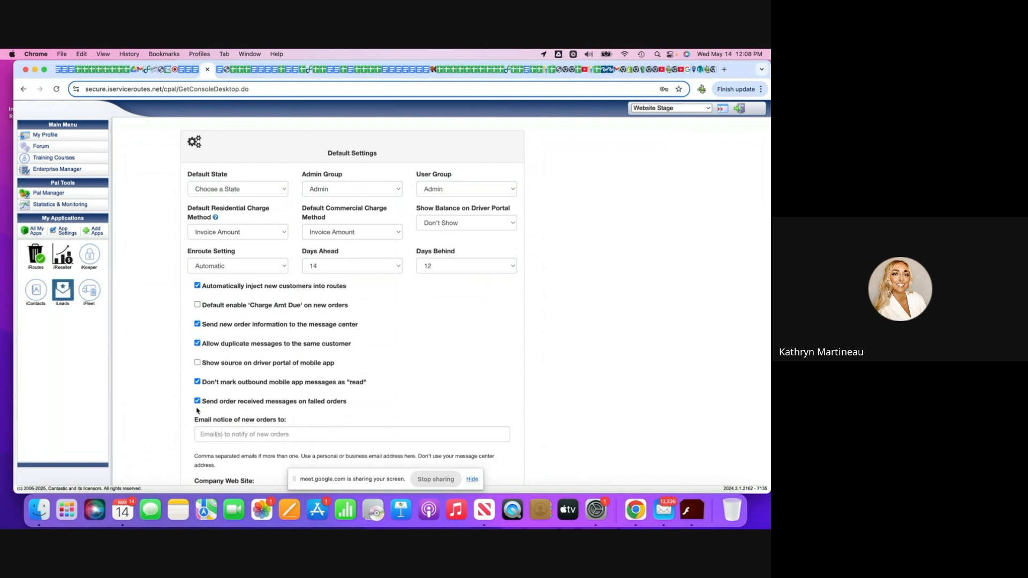
{"action": "left_click", "coordinate": [197, 402]}
Fill in the email for new order notices and replace the autofilled Company Web Site with "c".
{"action": "scroll", "coordinate": [216, 423], "scroll_direction": "down", "scroll_amount": 3}
{"action": "left_click", "coordinate": [220, 346]}
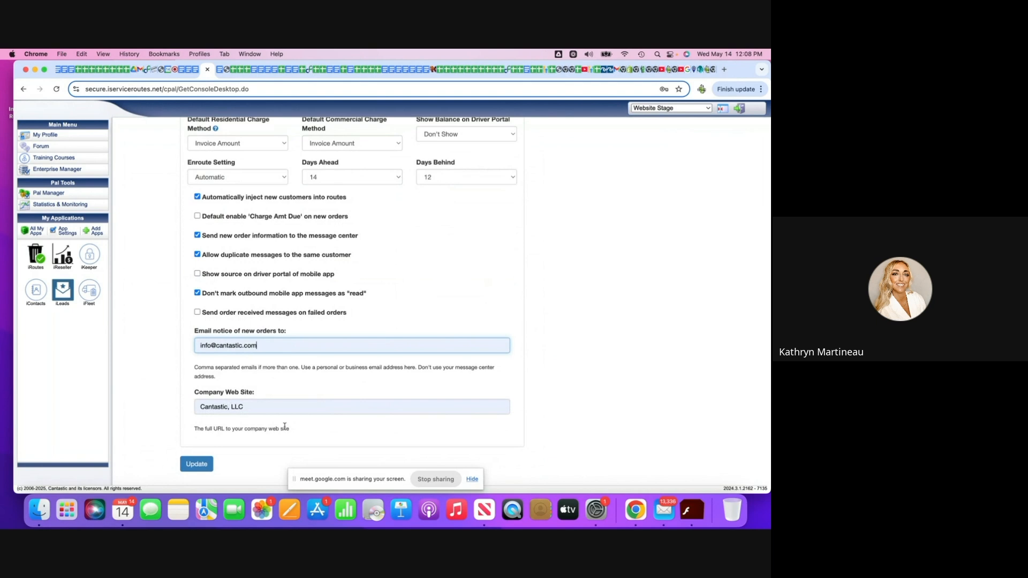
{"action": "left_click", "coordinate": [239, 406]}
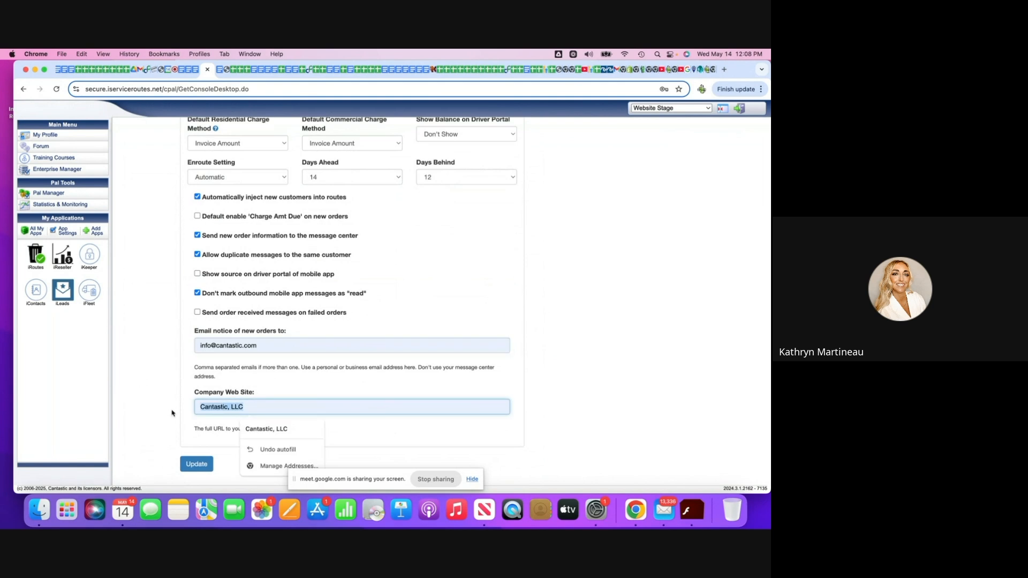
{"action": "key", "text": "BackSpace"}
{"action": "type", "text": "htt"}
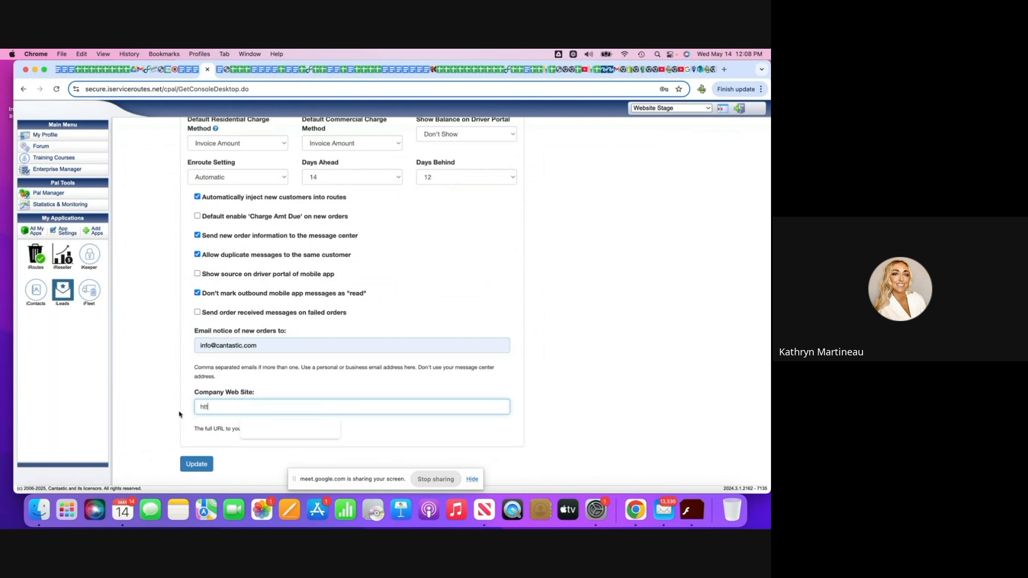
{"action": "left_click", "coordinate": [370, 444]}
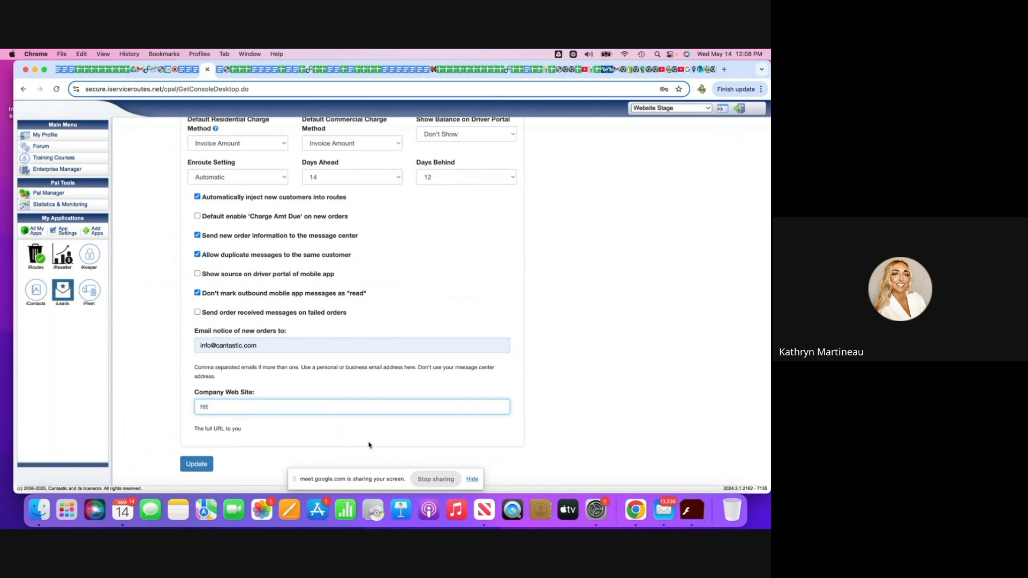
{"action": "left_click", "coordinate": [214, 407]}
{"action": "key", "text": "BackSpace"}
{"action": "key", "text": "BackSpace"}
{"action": "key", "text": "BackSpace"}
{"action": "type", "text": "c"}
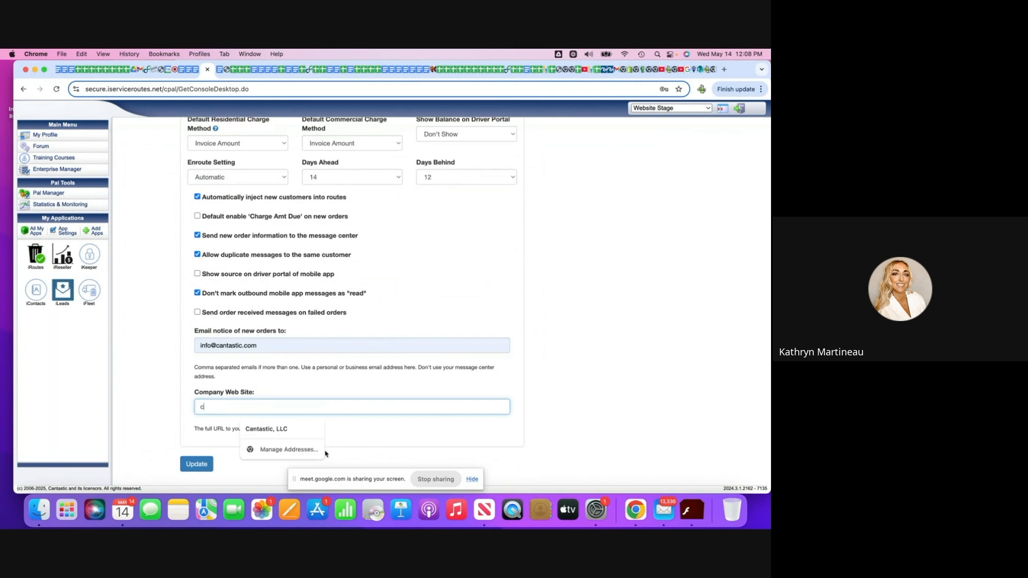
{"action": "left_click", "coordinate": [626, 376]}
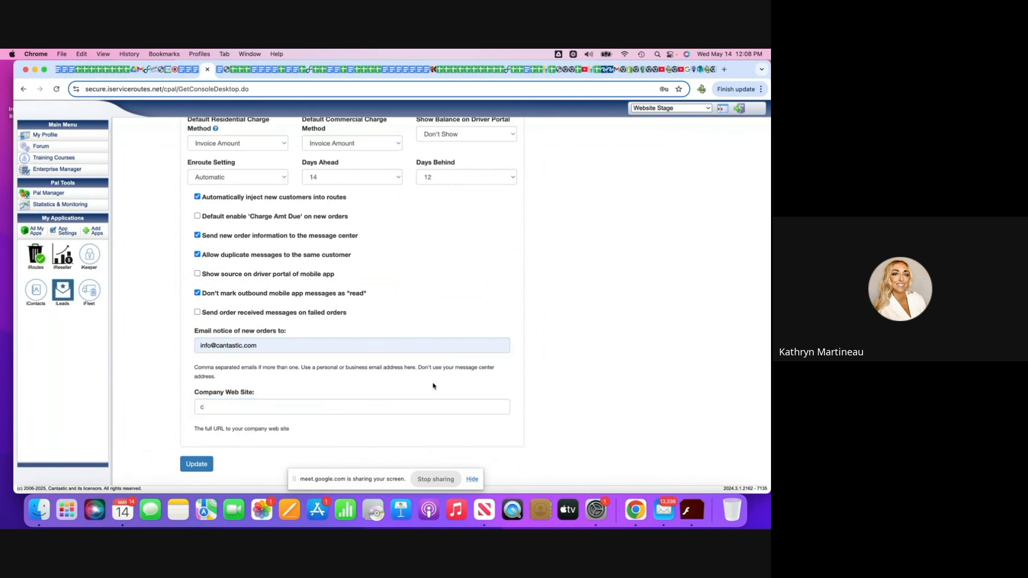
Save the default settings.
{"action": "left_click", "coordinate": [193, 464]}
{"action": "left_click", "coordinate": [235, 402]}
{"action": "scroll", "coordinate": [523, 287], "scroll_direction": "up", "scroll_amount": 3}
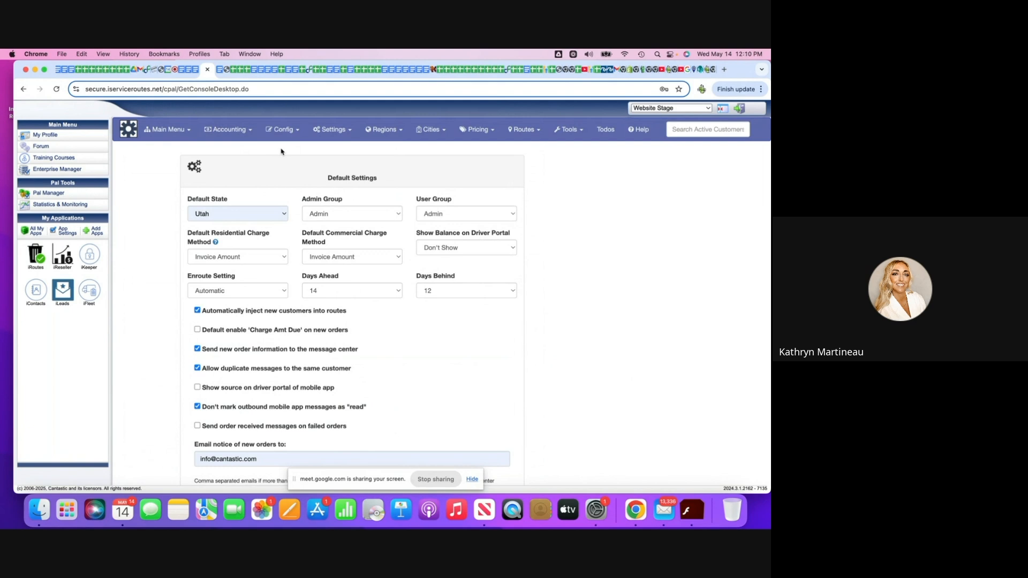
Switch to the Customers application and open the form for creating a new customer.
{"action": "left_click", "coordinate": [167, 131]}
{"action": "left_click", "coordinate": [163, 174]}
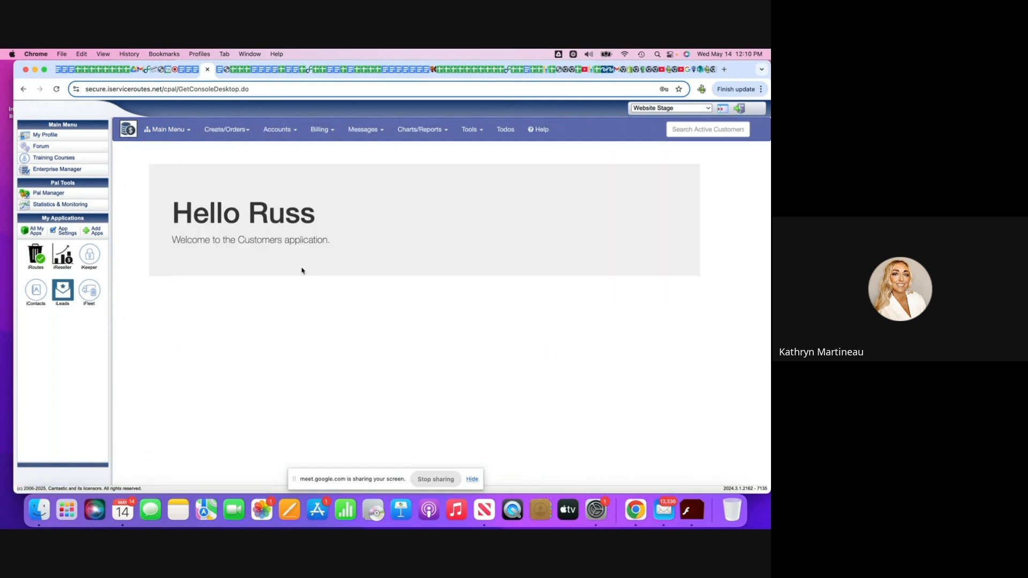
{"action": "left_click", "coordinate": [232, 133]}
{"action": "left_click", "coordinate": [238, 151]}
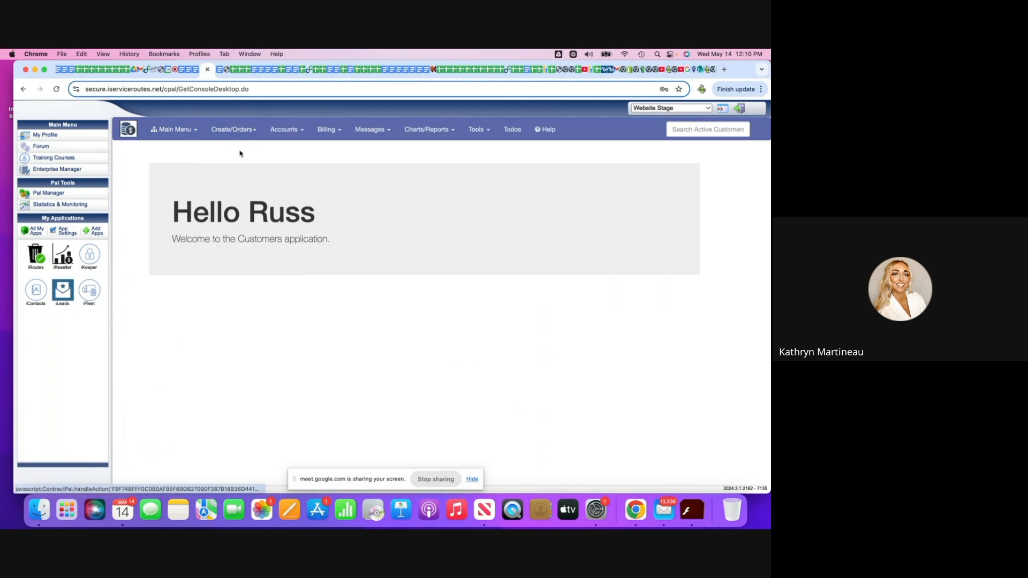
{"action": "scroll", "coordinate": [229, 245], "scroll_direction": "down", "scroll_amount": 3}
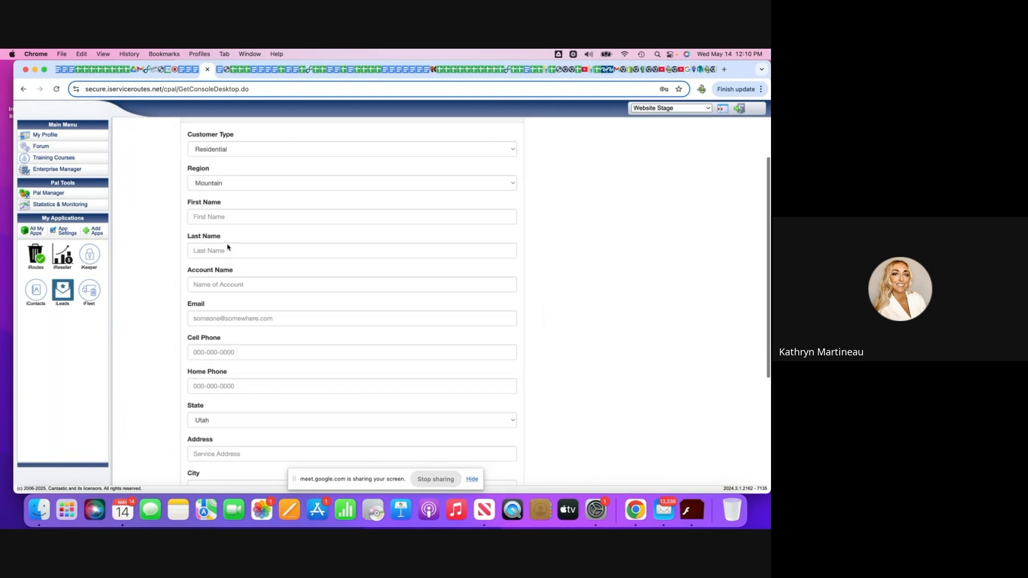
Fill in the customer's first name, last name and email from the saved contact details.
{"action": "left_click", "coordinate": [213, 203]}
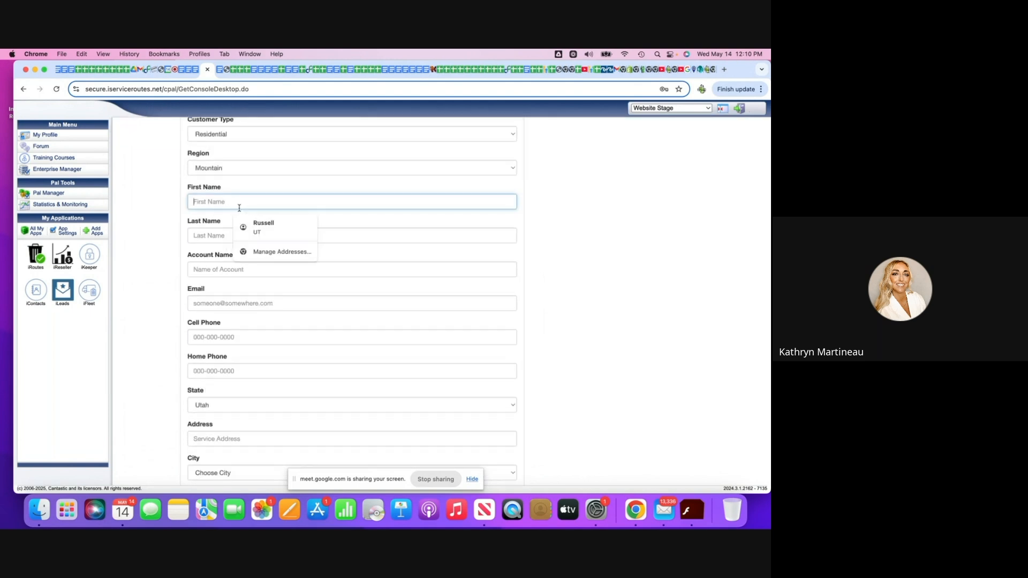
{"action": "left_click", "coordinate": [259, 225]}
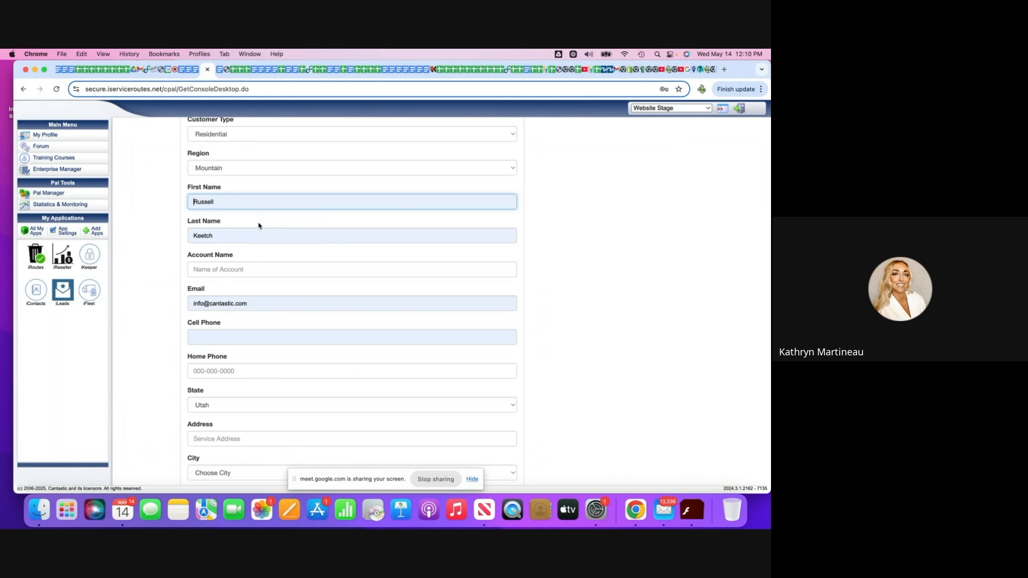
{"action": "scroll", "coordinate": [249, 398], "scroll_direction": "down", "scroll_amount": 2}
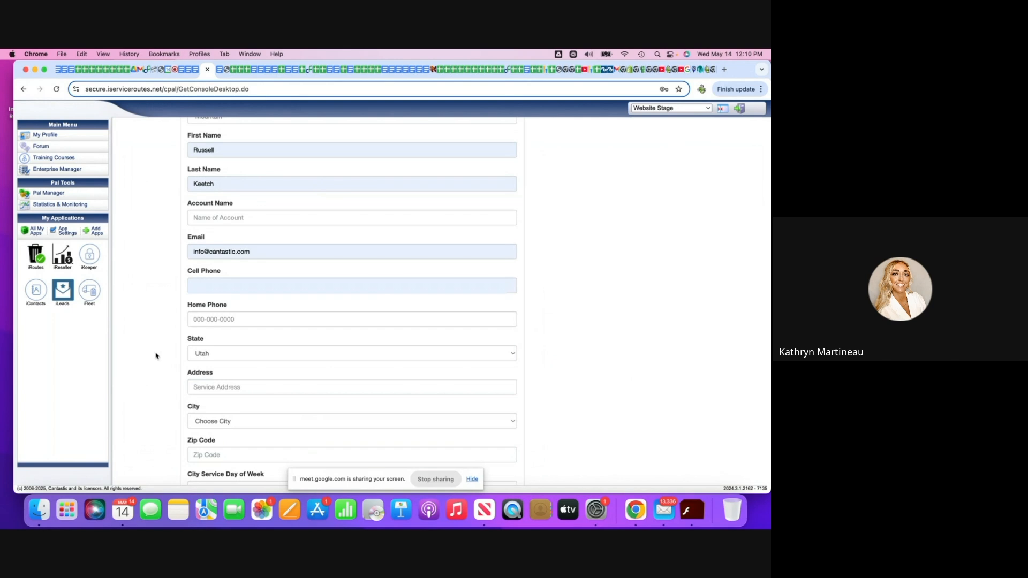
{"action": "scroll", "coordinate": [156, 357], "scroll_direction": "down", "scroll_amount": 3}
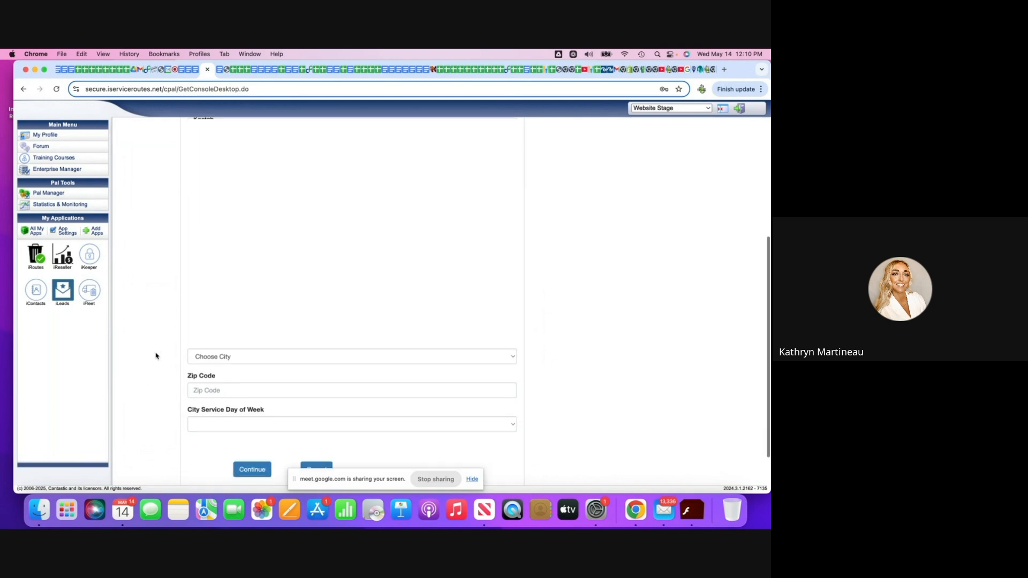
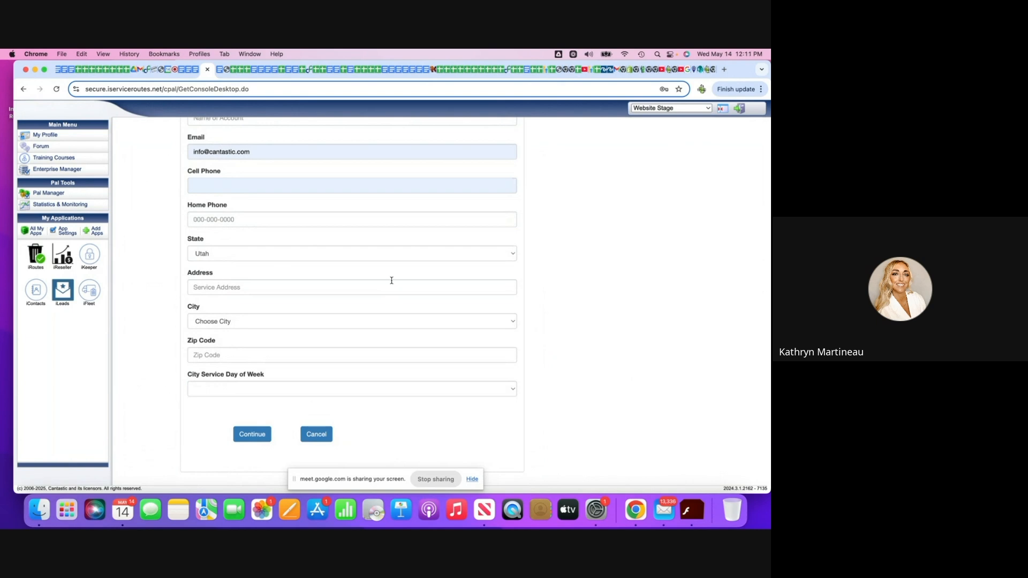
Leave the new customer form and open the Techs settings in the Admin section.
{"action": "scroll", "coordinate": [392, 280], "scroll_direction": "up", "scroll_amount": 4}
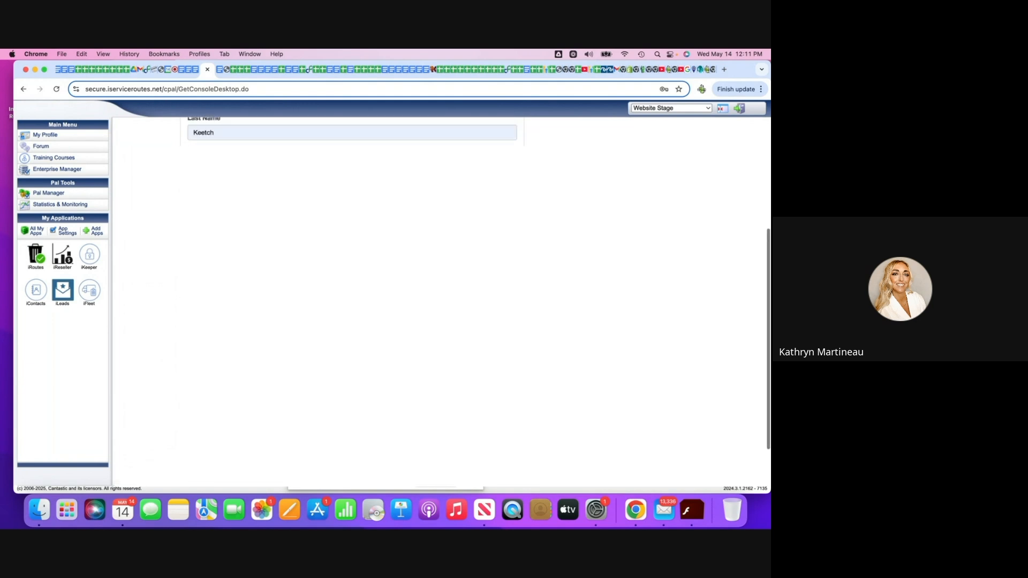
{"action": "scroll", "coordinate": [390, 279], "scroll_direction": "up", "scroll_amount": 2}
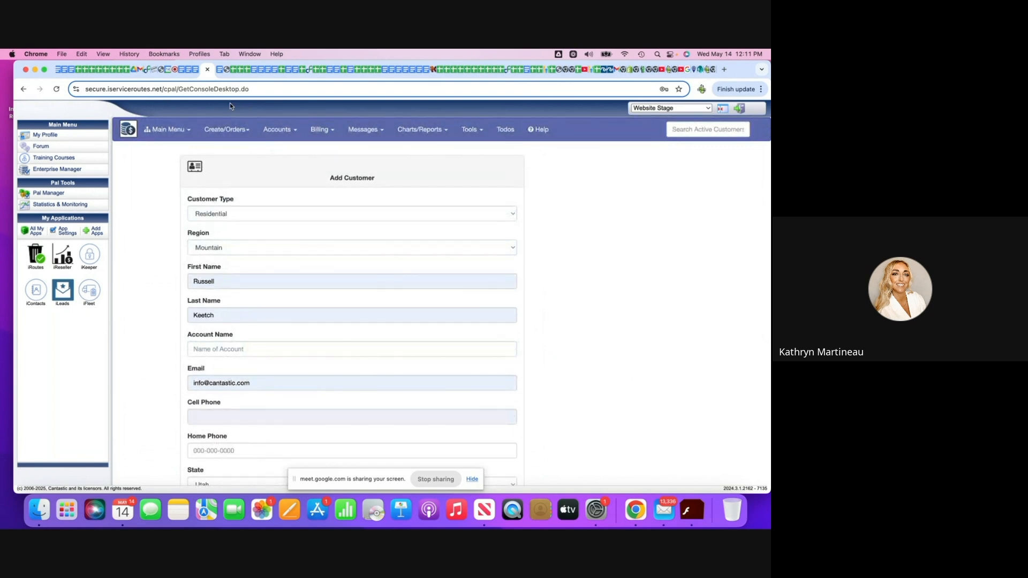
{"action": "left_click", "coordinate": [170, 132]}
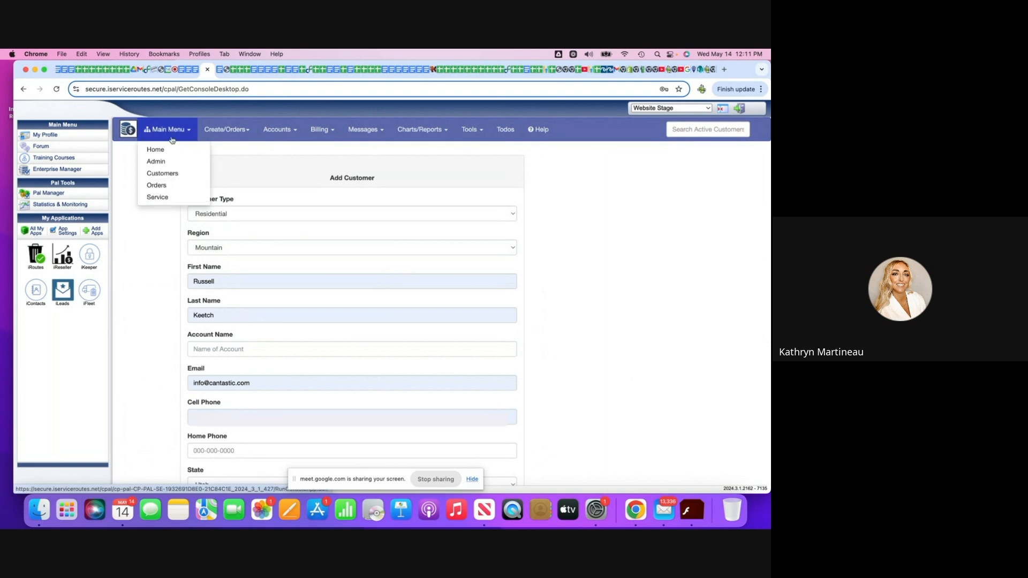
{"action": "left_click", "coordinate": [157, 162]}
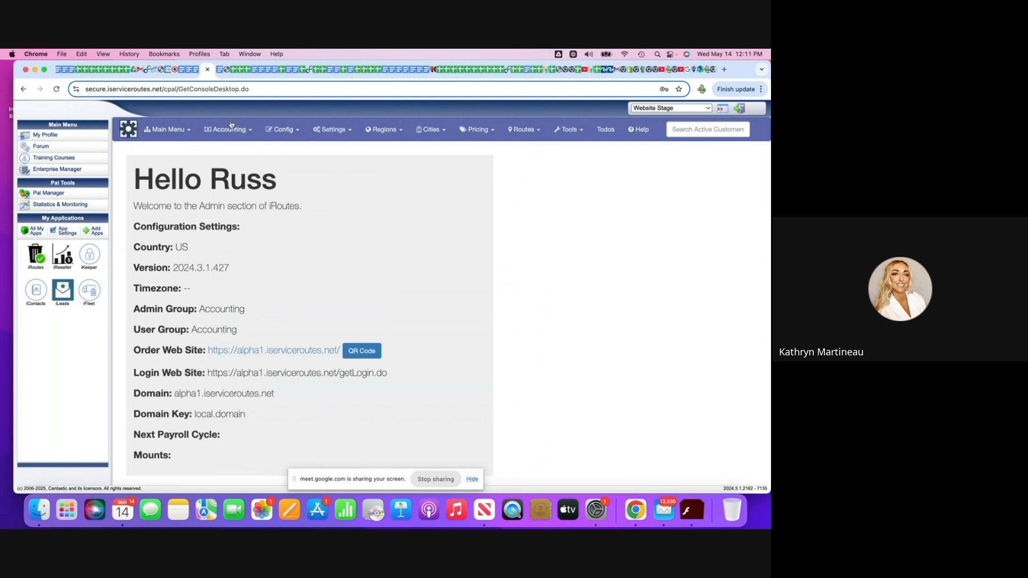
{"action": "left_click", "coordinate": [328, 130]}
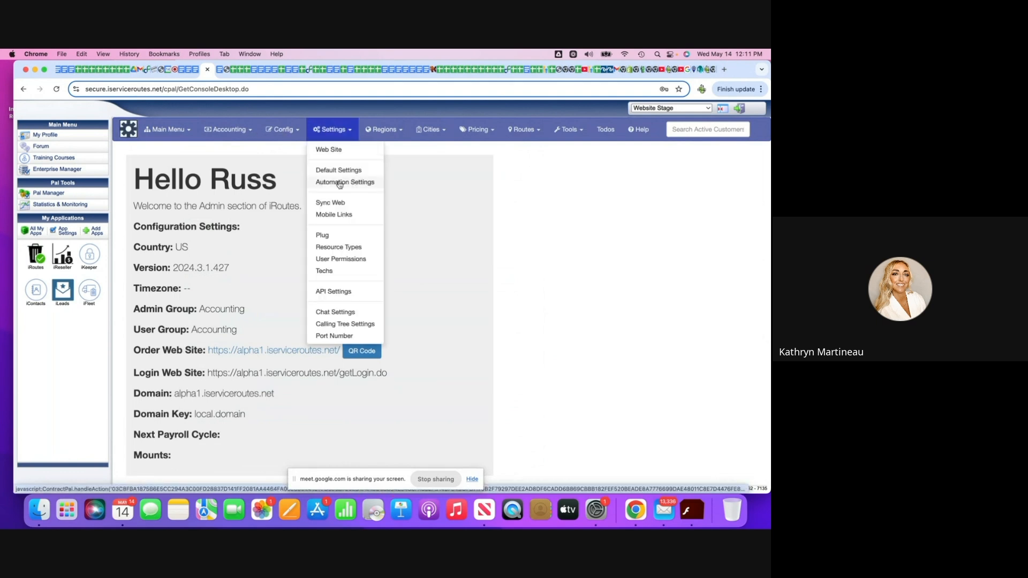
{"action": "left_click", "coordinate": [331, 271]}
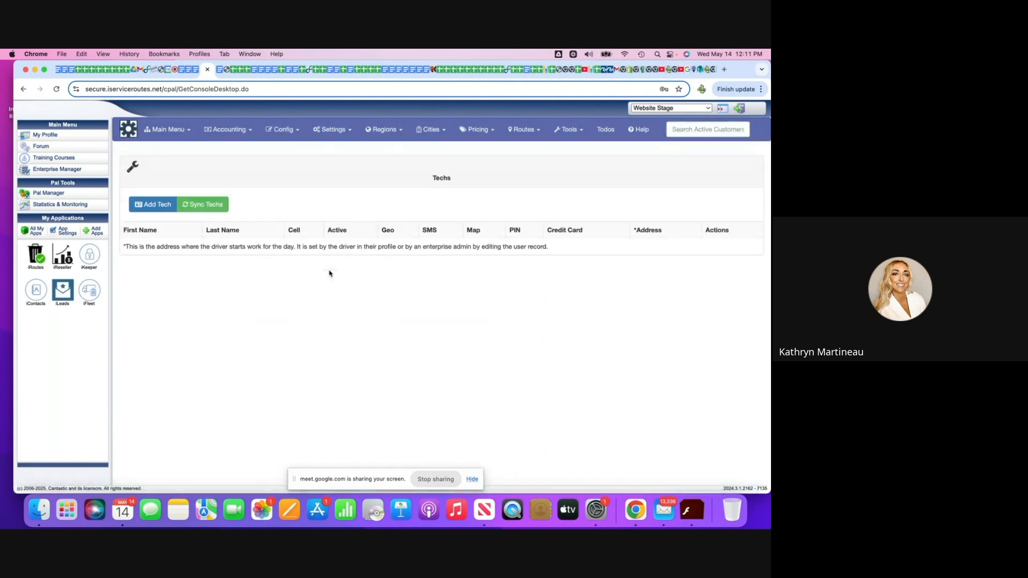
Add the account owner as a tech and enable both Geo and SMS for that tech.
{"action": "left_click", "coordinate": [160, 206]}
{"action": "left_click", "coordinate": [255, 187]}
{"action": "left_click", "coordinate": [263, 225]}
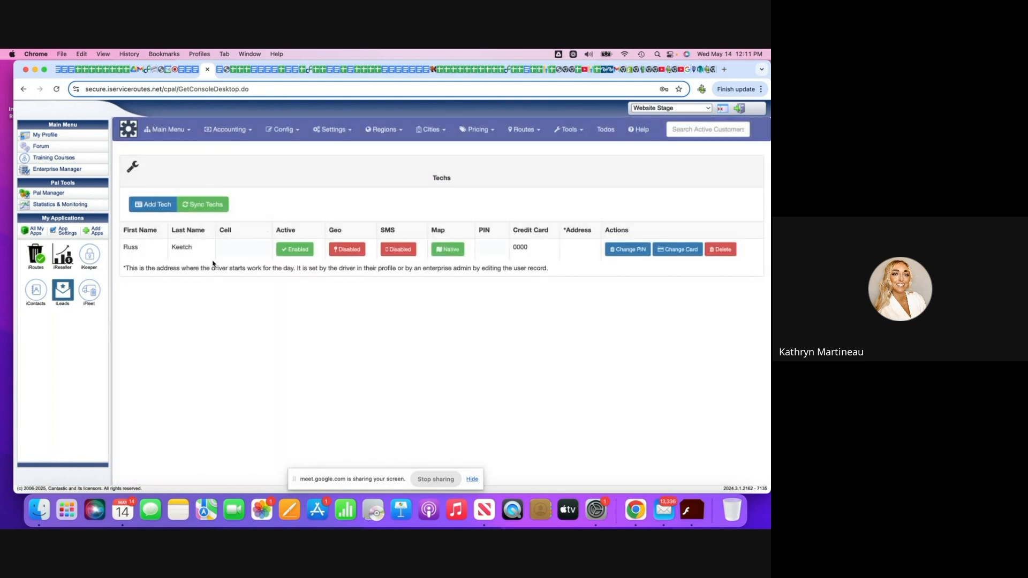
{"action": "left_click", "coordinate": [350, 250]}
{"action": "left_click", "coordinate": [399, 251]}
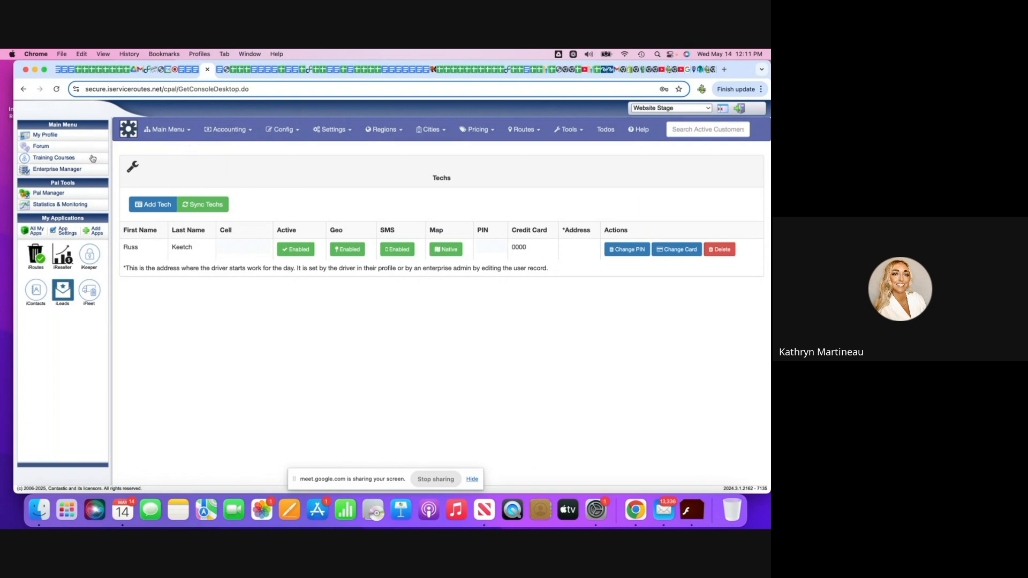
Switch to the iFleet application and open the form for adding a vehicle.
{"action": "left_click", "coordinate": [91, 285]}
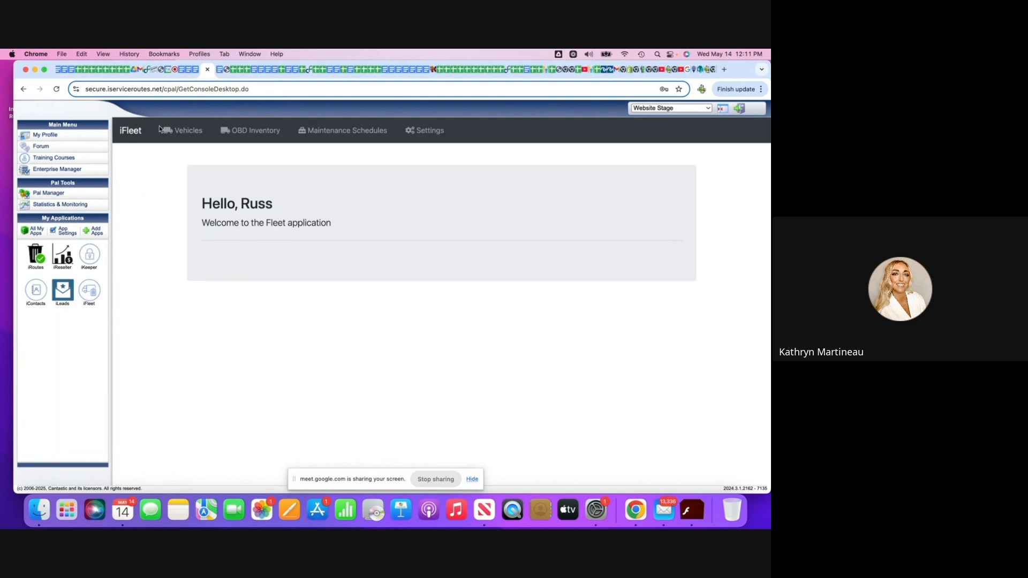
{"action": "left_click", "coordinate": [194, 130]}
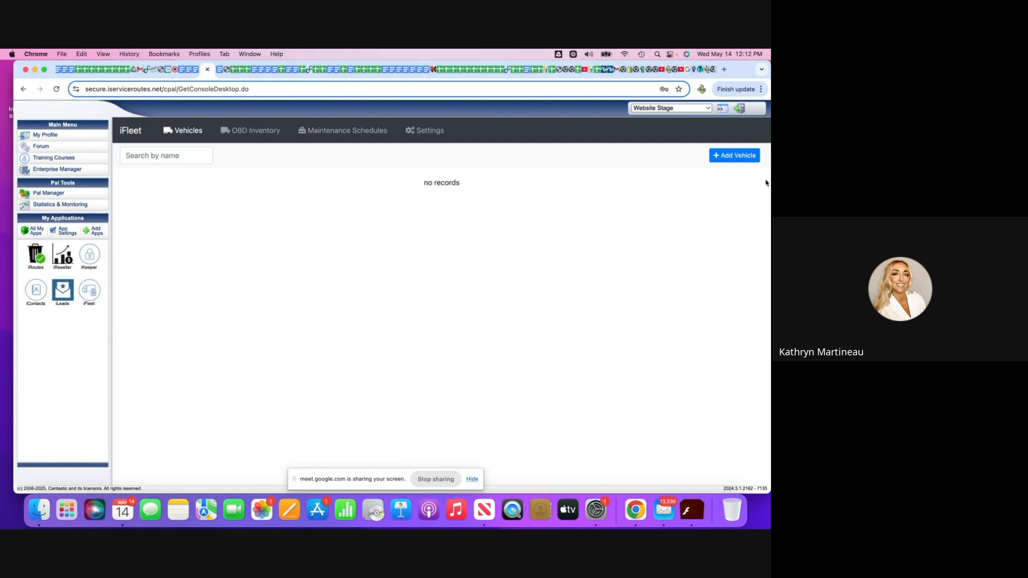
{"action": "left_click", "coordinate": [735, 155]}
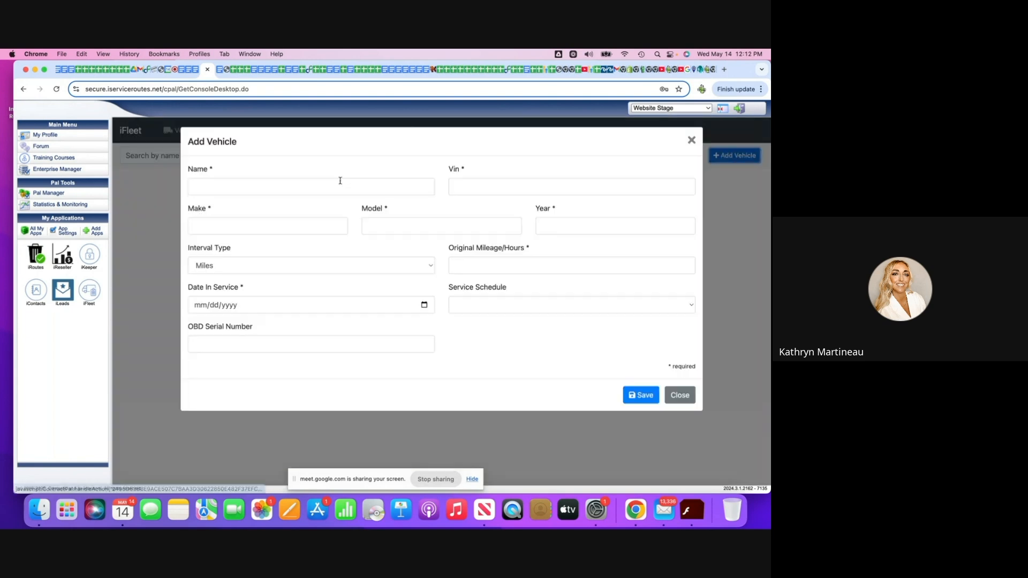
Name the vehicle "Ford 5", enter "Foed" as its make and keep Miles as the interval type.
{"action": "left_click", "coordinate": [211, 192]}
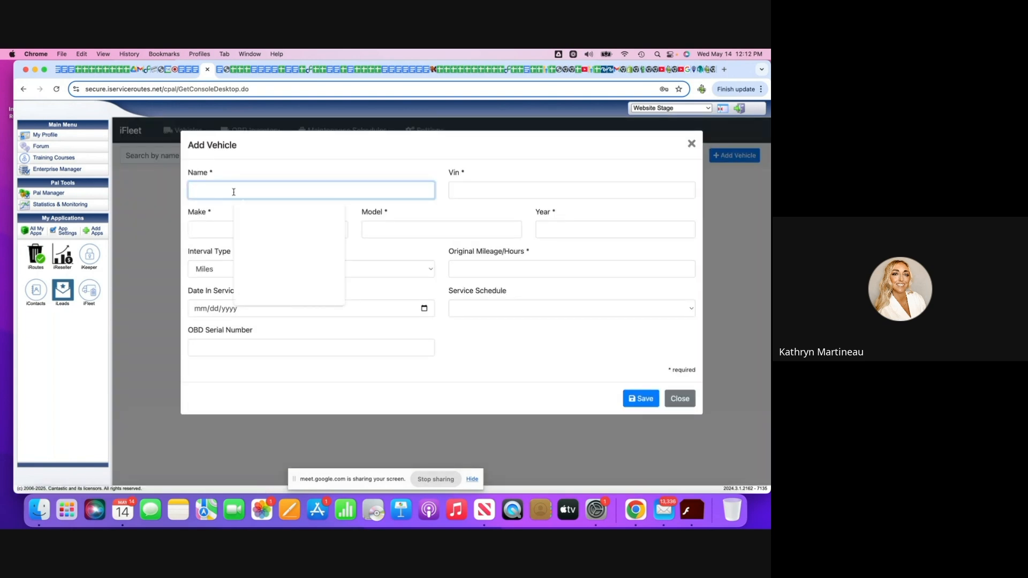
{"action": "type", "text": "Ford"}
{"action": "left_click", "coordinate": [228, 230]}
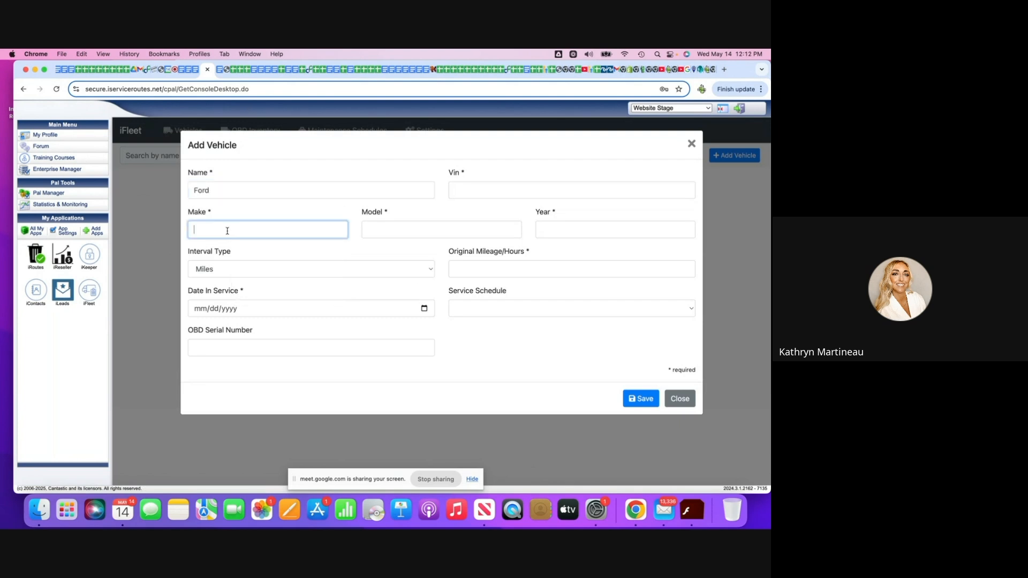
{"action": "left_click", "coordinate": [221, 188]}
{"action": "type", "text": "5"}
{"action": "left_click", "coordinate": [220, 232]}
{"action": "type", "text": "Foed"}
{"action": "left_click", "coordinate": [242, 269]}
{"action": "left_click", "coordinate": [248, 269]}
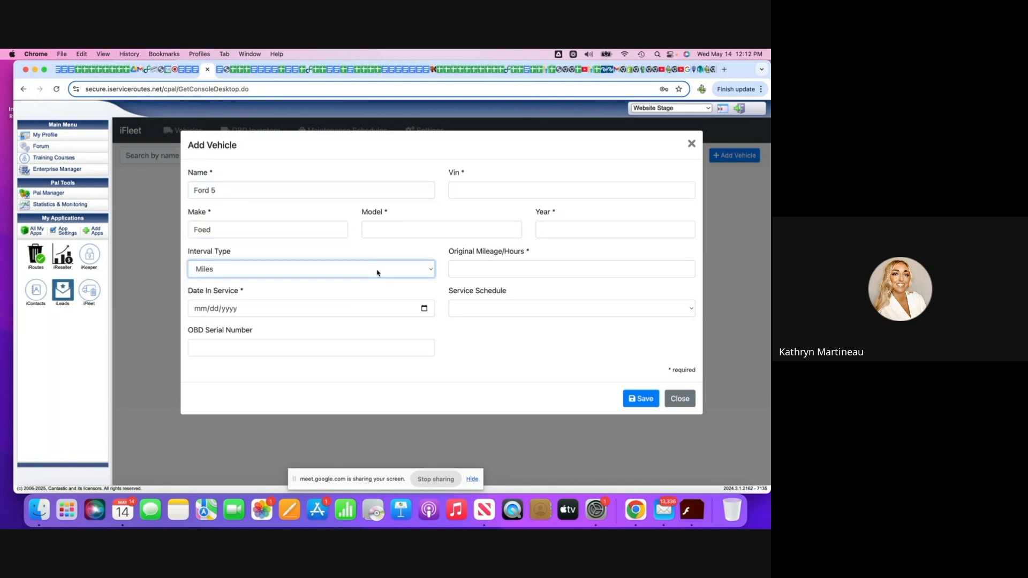
Set the vehicle's date in service to 01/01/2025 and fill in a placeholder OBD serial number.
{"action": "left_click", "coordinate": [201, 313]}
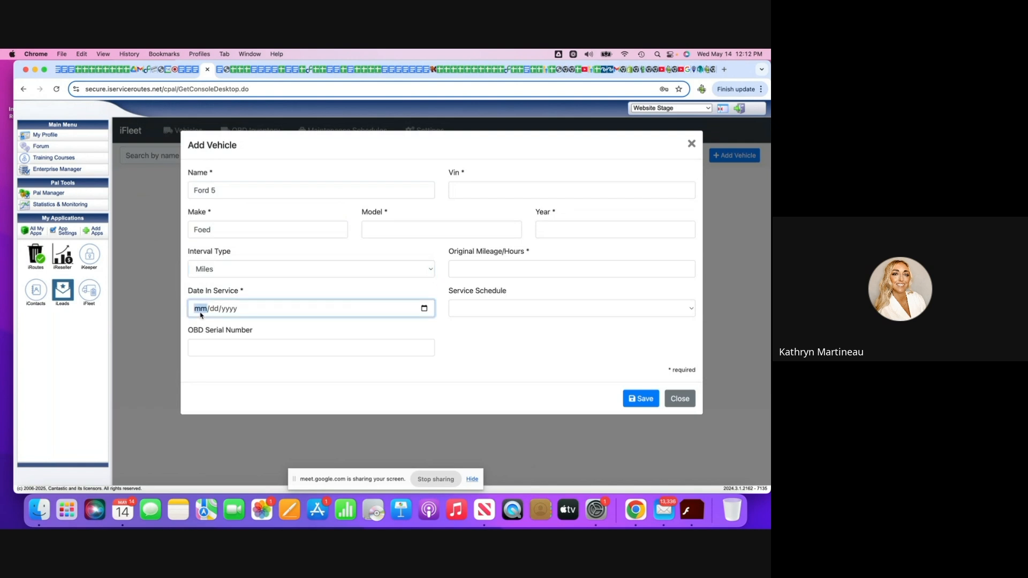
{"action": "type", "text": "1/dd/yyyy"}
{"action": "left_click", "coordinate": [210, 311]}
{"action": "type", "text": "1/yyyy"}
{"action": "left_click", "coordinate": [224, 310]}
{"action": "type", "text": "2025"}
{"action": "left_click", "coordinate": [276, 355]}
{"action": "type", "text": "sdfsdfsdfsdfsdf"}
Enter "dgdsdg" as the VIN, "egfgergege" as the model and 2024 as the year.
{"action": "left_click", "coordinate": [481, 198]}
{"action": "type", "text": "dgdsdg"}
{"action": "left_click", "coordinate": [408, 233]}
{"action": "type", "text": "egfgergege"}
{"action": "left_click", "coordinate": [568, 233]}
{"action": "type", "text": "2024"}
Set the vehicle's original mileage to 4 and try to save the vehicle.
{"action": "left_click", "coordinate": [546, 269]}
{"action": "type", "text": "e"}
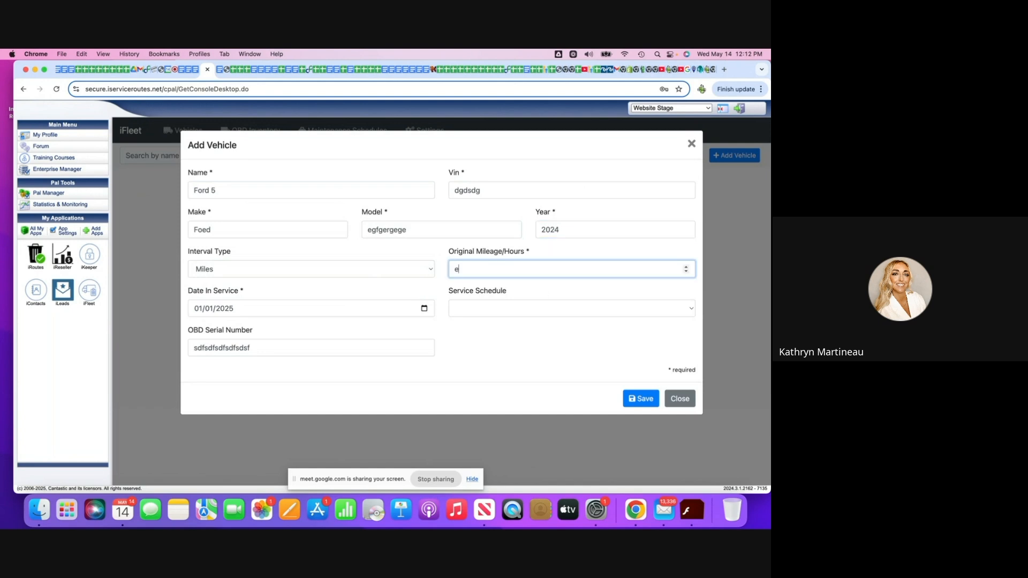
{"action": "type", "text": "4"}
{"action": "left_click", "coordinate": [651, 399]}
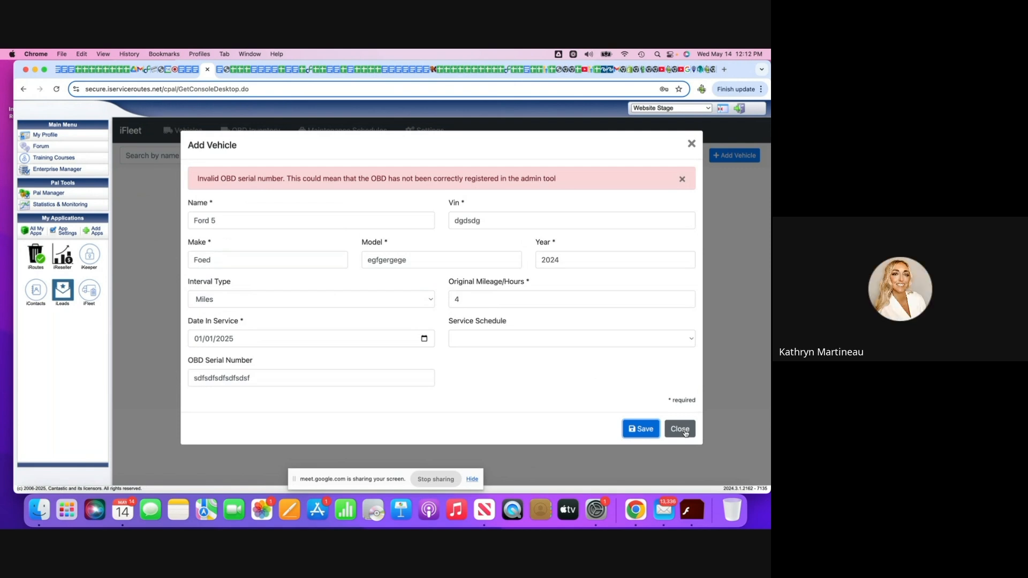
Clear the OBD serial number and save the vehicle.
{"action": "double_click", "coordinate": [265, 380]}
{"action": "key", "text": "BackSpace"}
{"action": "left_click", "coordinate": [649, 429]}
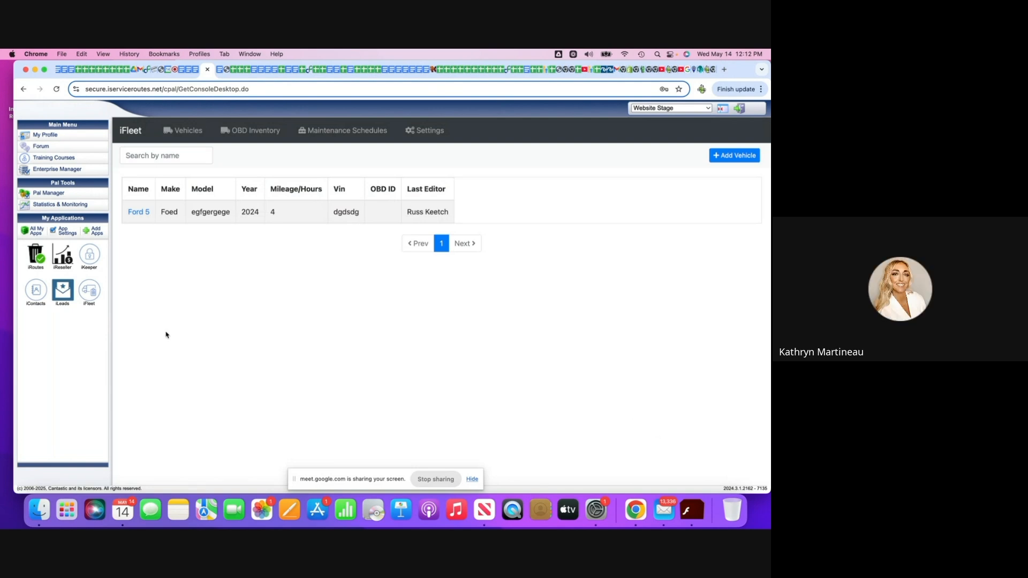
Return to the iRoutes application and open the service routes list in the Service section.
{"action": "left_click", "coordinate": [36, 257]}
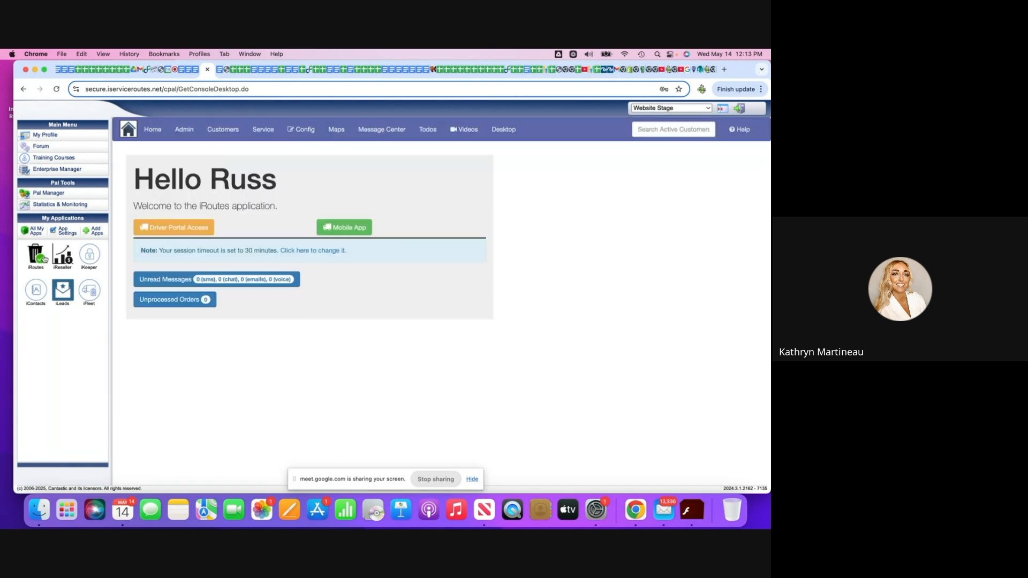
{"action": "left_click", "coordinate": [263, 130]}
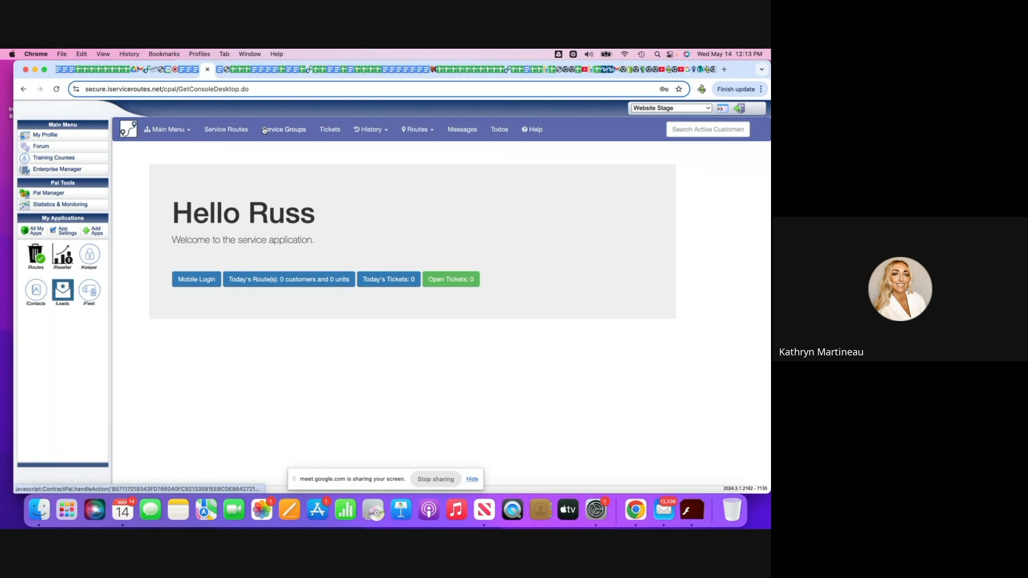
{"action": "left_click", "coordinate": [227, 131]}
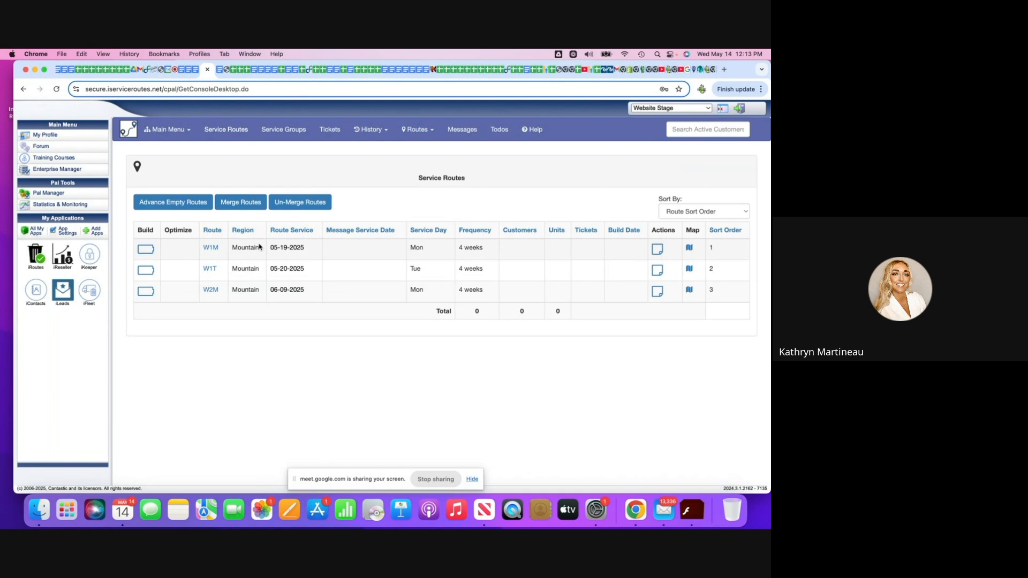
Build the service plan for route W1M with the preselected driver and truck Ford 5.
{"action": "left_click", "coordinate": [145, 255]}
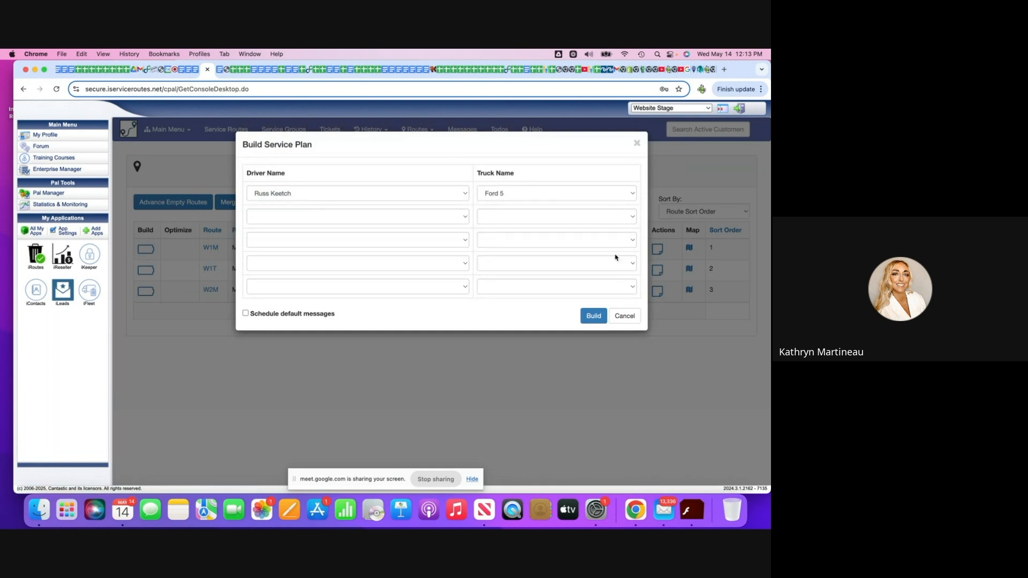
{"action": "left_click", "coordinate": [510, 196]}
{"action": "left_click", "coordinate": [510, 196]}
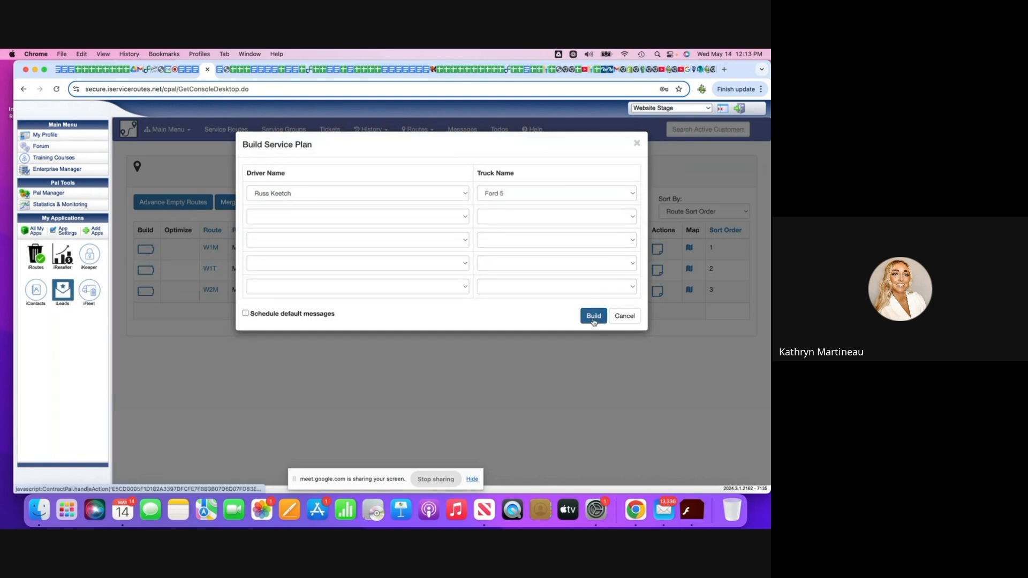
{"action": "left_click", "coordinate": [593, 315]}
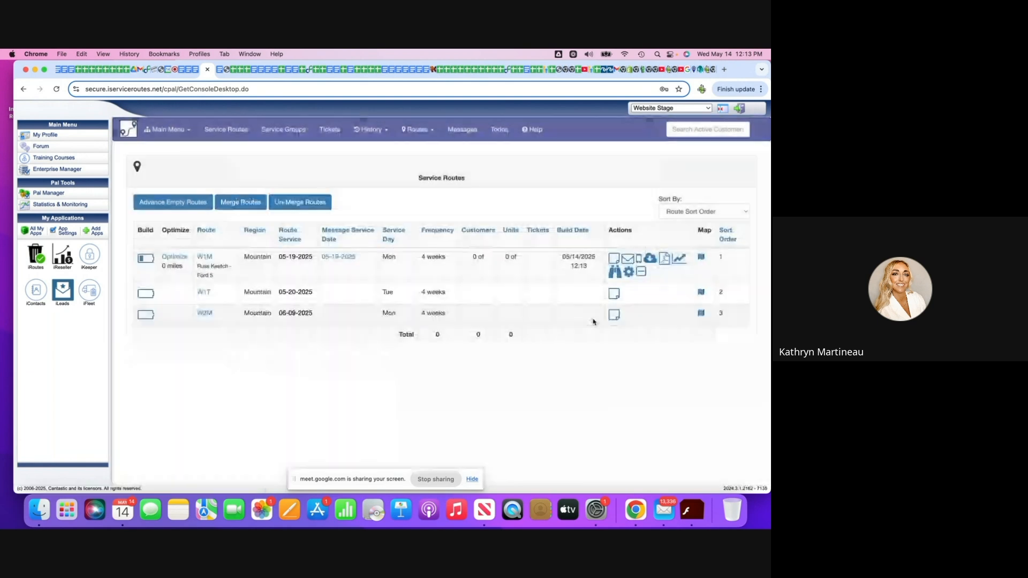
Build the service plans for routes W1T and W2M with the same driver and truck Ford 5.
{"action": "left_click", "coordinate": [146, 295]}
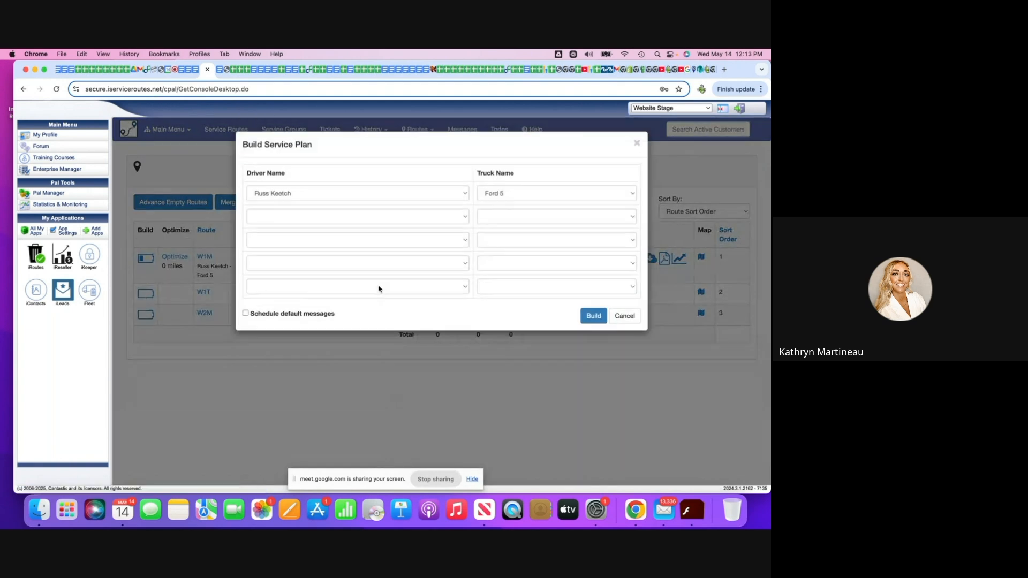
{"action": "left_click", "coordinate": [593, 315]}
{"action": "left_click", "coordinate": [145, 328]}
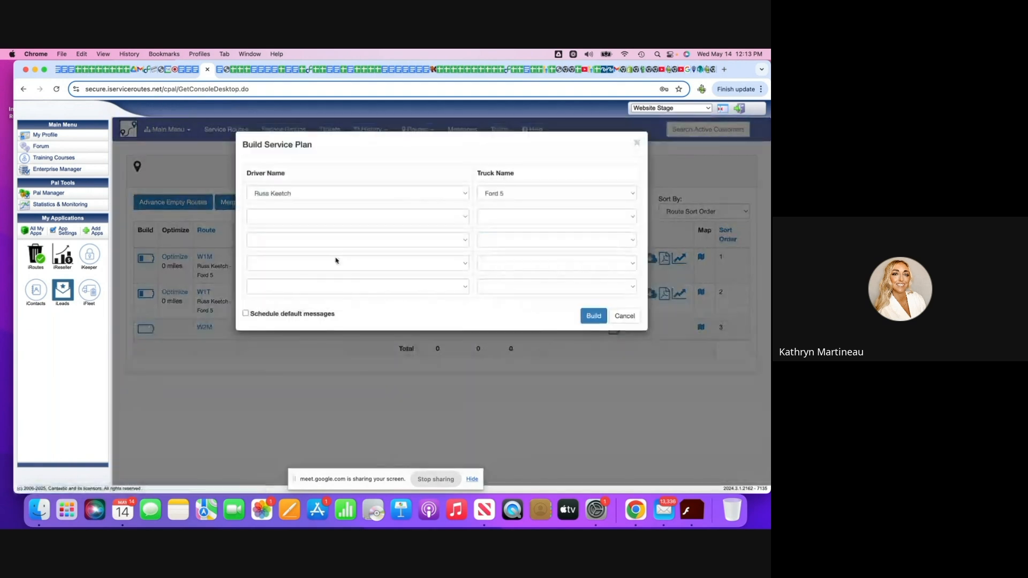
{"action": "left_click", "coordinate": [593, 316]}
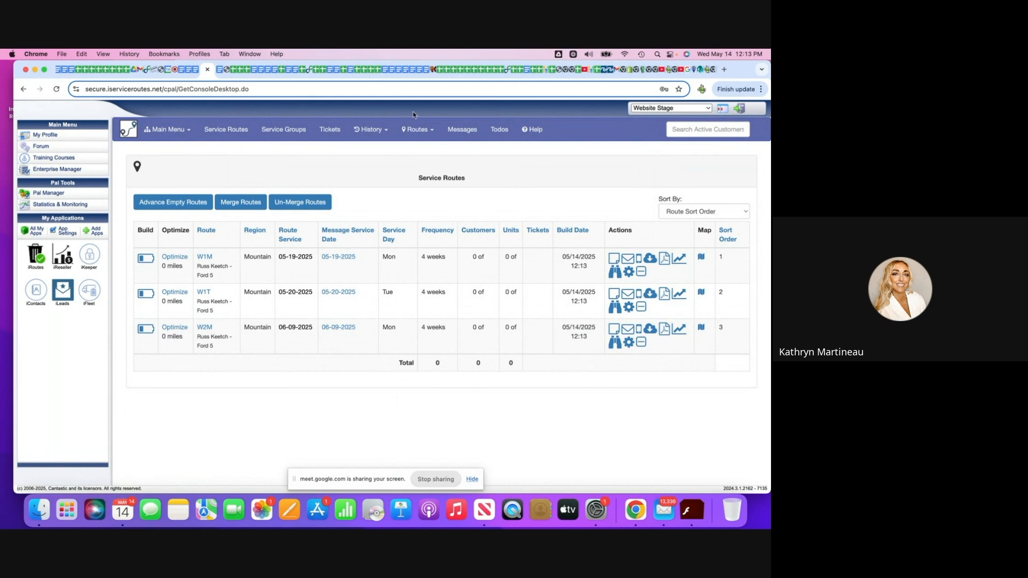
Switch to the iReseller application and start adding a reseller of the Normal type.
{"action": "left_click", "coordinate": [61, 256]}
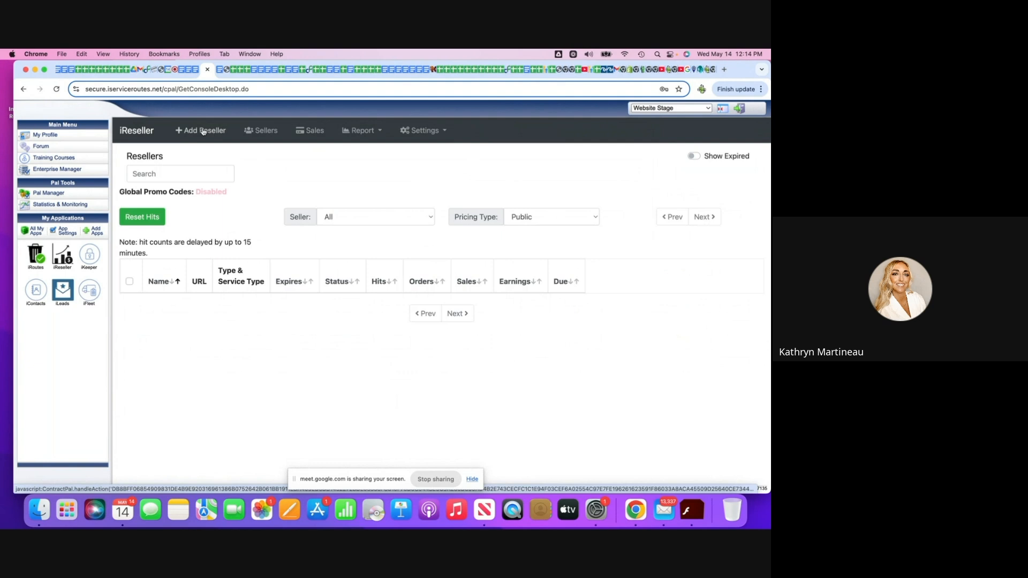
{"action": "left_click", "coordinate": [203, 132]}
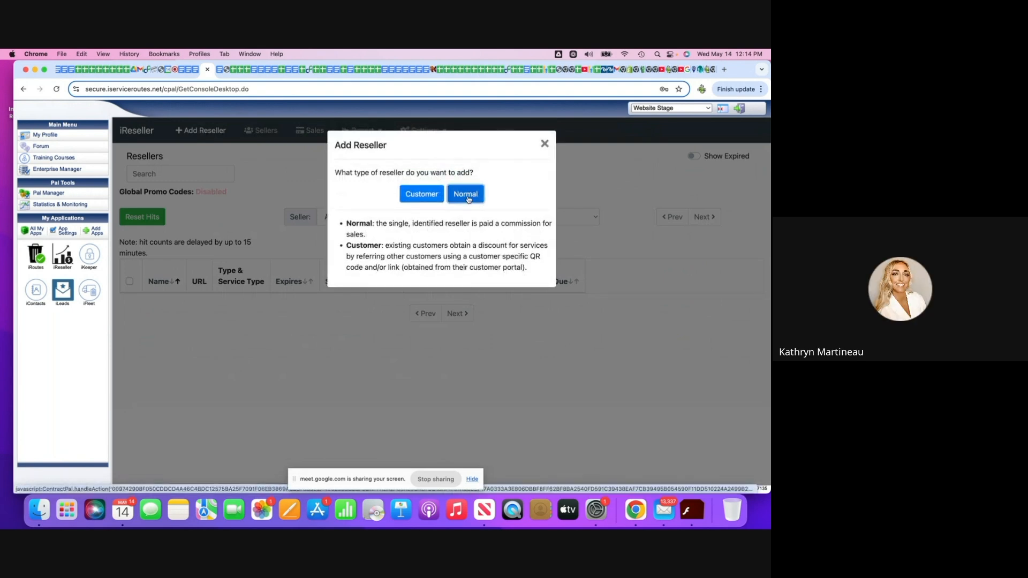
{"action": "left_click", "coordinate": [468, 200]}
Enter "Truck" as the reseller's subdomain.
{"action": "left_click", "coordinate": [160, 197]}
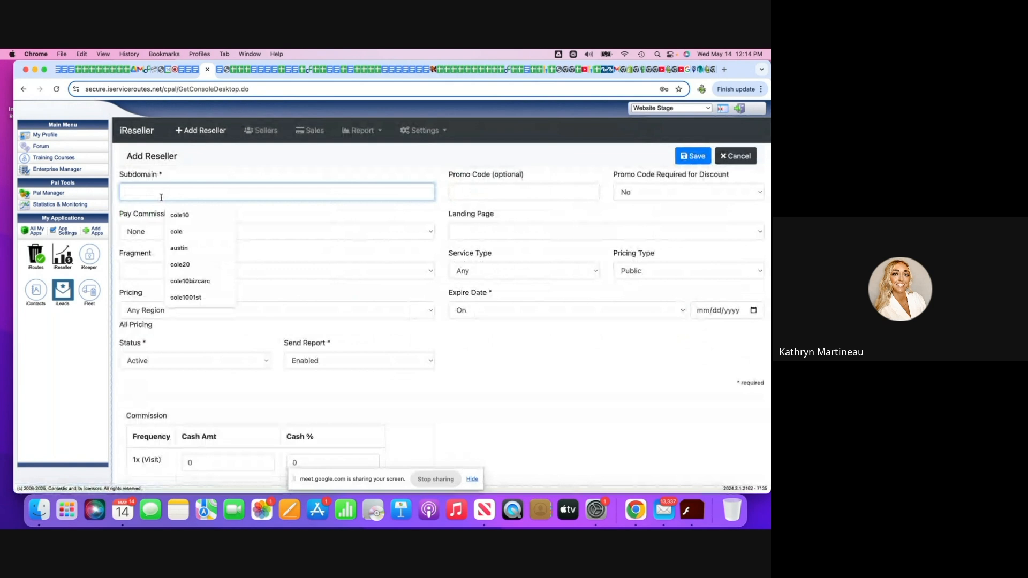
{"action": "type", "text": "Trwuck"}
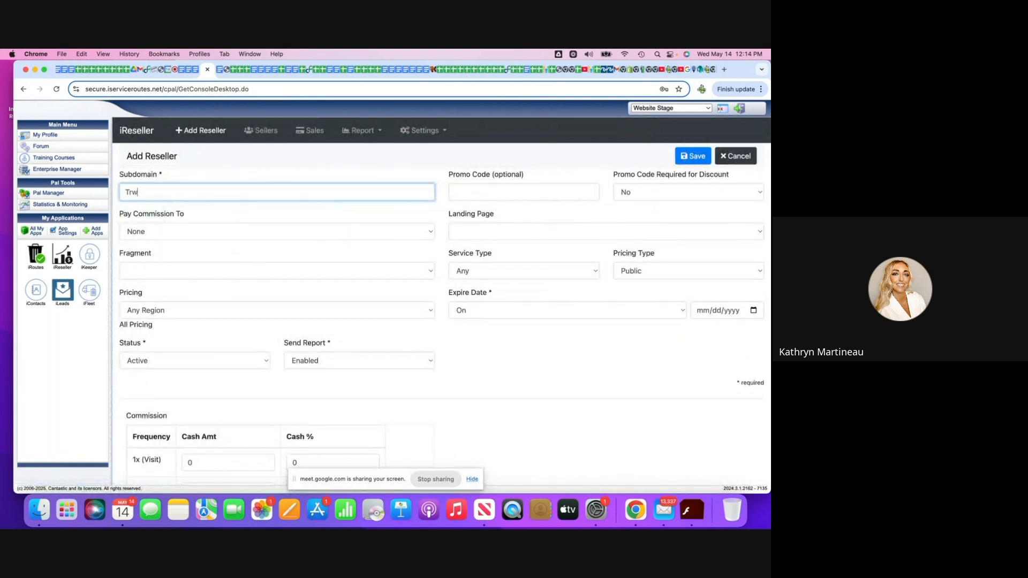
{"action": "key", "text": "BackSpace"}
{"action": "key", "text": "BackSpace"}
{"action": "type", "text": "uck"}
{"action": "left_click", "coordinate": [264, 258]}
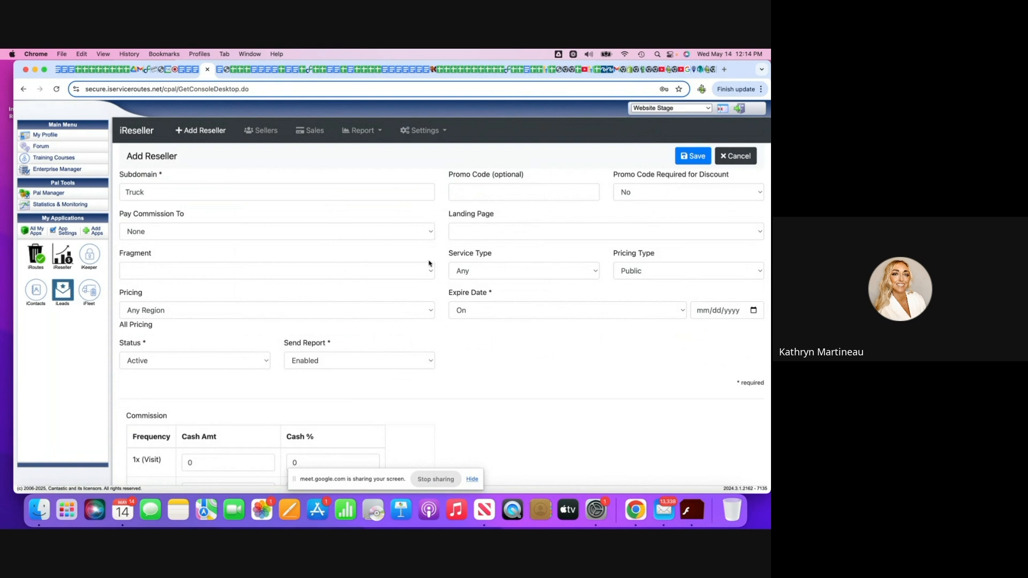
Set the reseller's landing page to pricing.html and its expire date rule to "10 years from".
{"action": "left_click", "coordinate": [756, 236]}
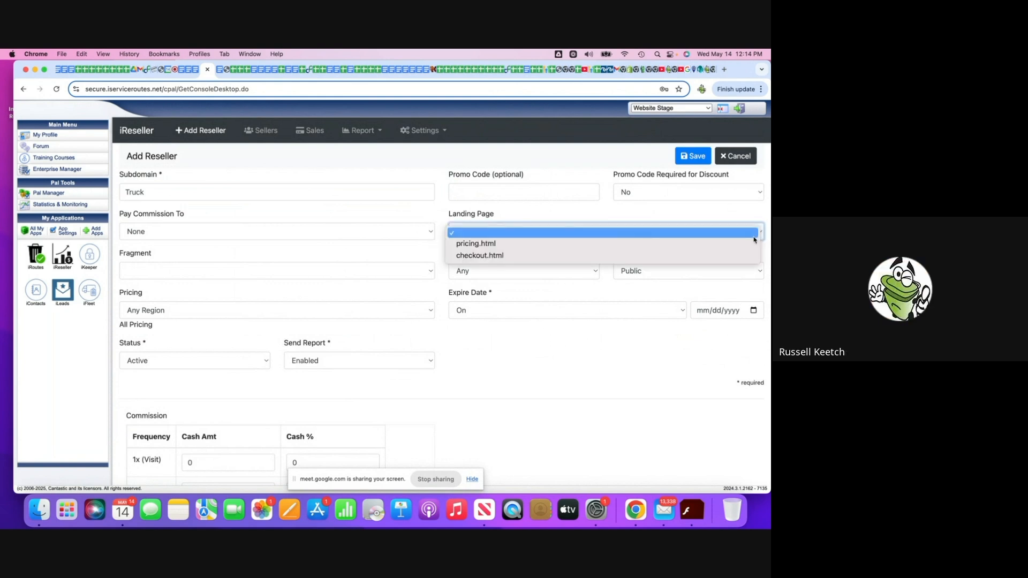
{"action": "left_click", "coordinate": [751, 248]}
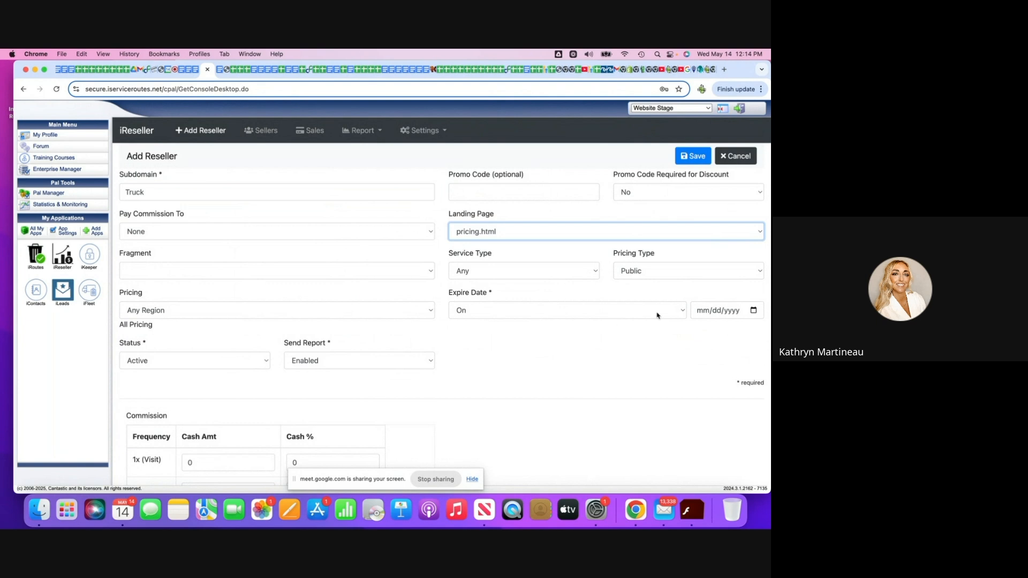
{"action": "left_click", "coordinate": [683, 312]}
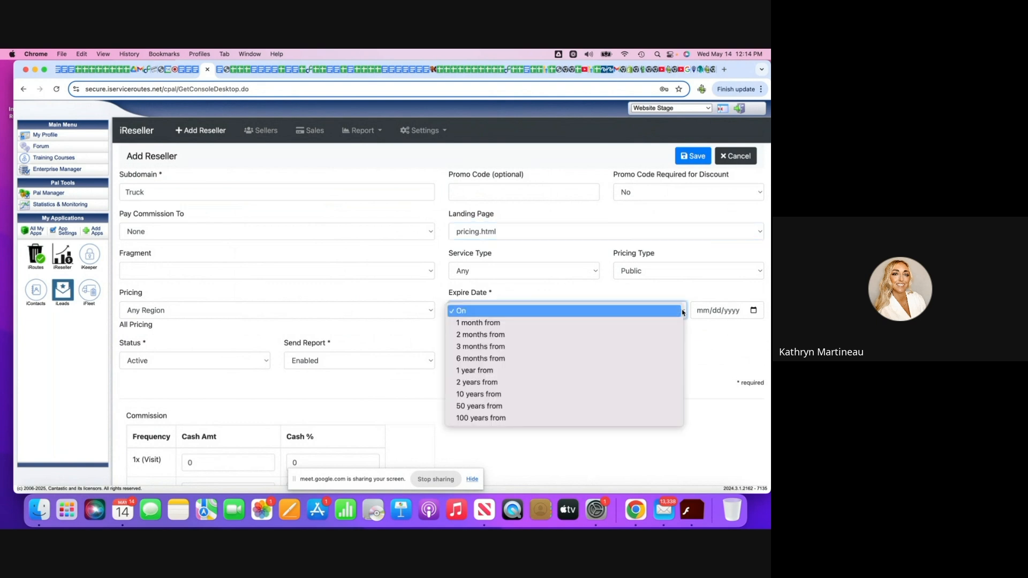
{"action": "left_click", "coordinate": [655, 394]}
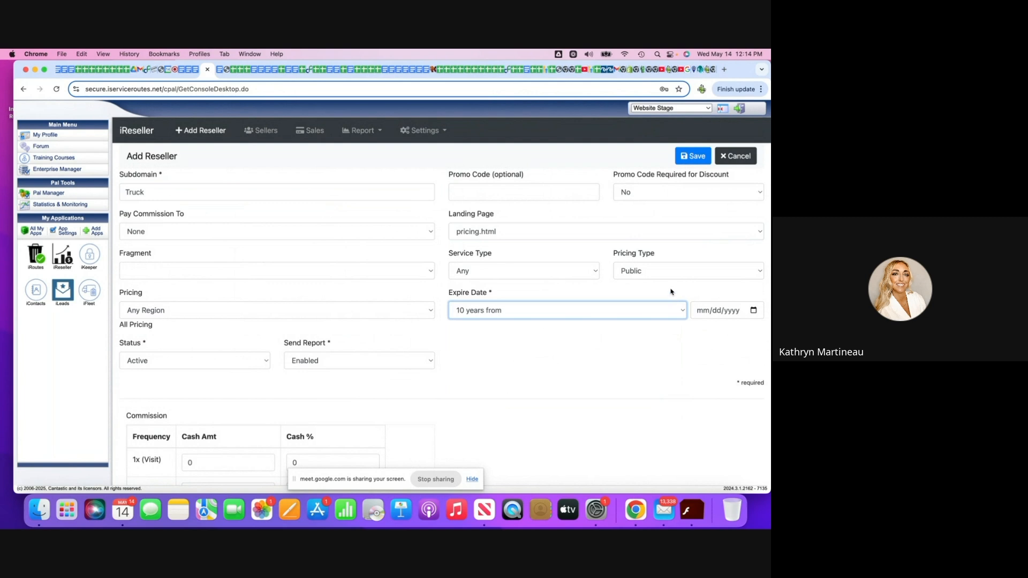
{"action": "scroll", "coordinate": [671, 292], "scroll_direction": "down", "scroll_amount": 1}
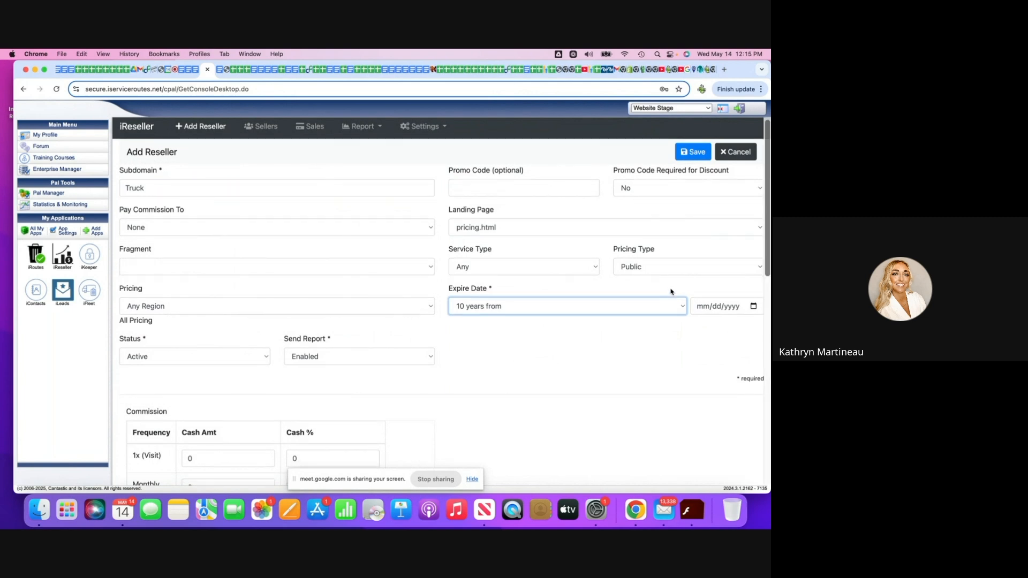
Set the date that the reseller's expiration counts from to 10/15/2035.
{"action": "left_click", "coordinate": [754, 306]}
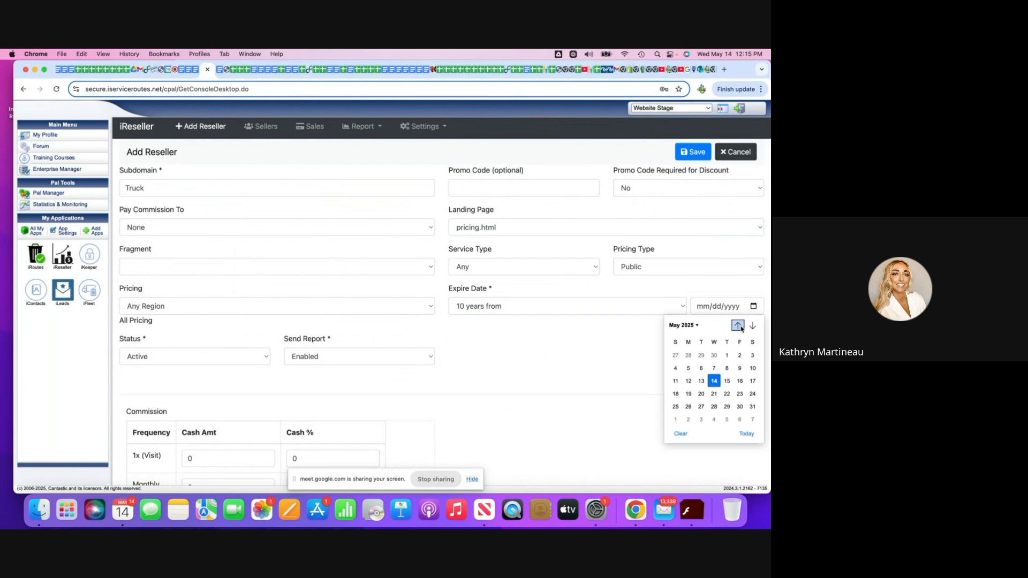
{"action": "left_click", "coordinate": [752, 326]}
{"action": "left_click", "coordinate": [753, 326]}
{"action": "left_click", "coordinate": [752, 326]}
{"action": "left_click", "coordinate": [752, 326]}
{"action": "left_click", "coordinate": [753, 326]}
{"action": "left_click", "coordinate": [714, 381]}
{"action": "left_click", "coordinate": [731, 310]}
{"action": "type", "text": "2035"}
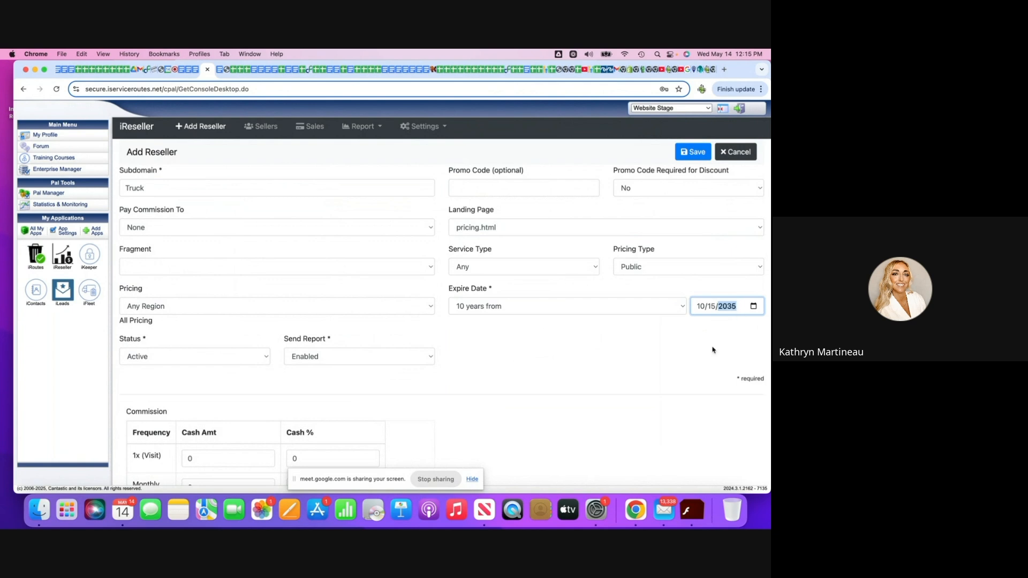
Change the date that the reseller's expiration counts from to 05/13/2025.
{"action": "left_click", "coordinate": [754, 306]}
{"action": "left_click", "coordinate": [688, 381]}
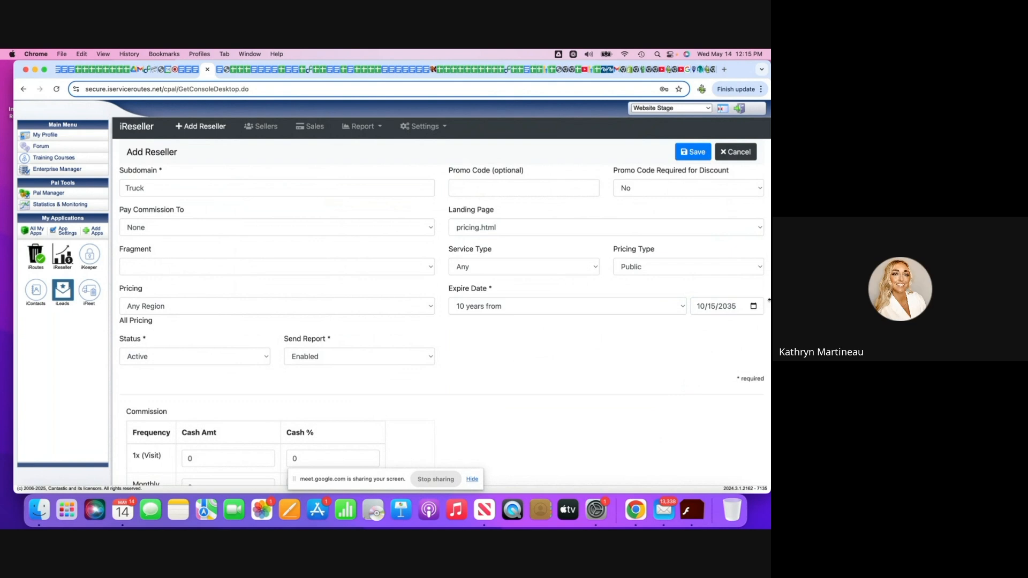
{"action": "left_click", "coordinate": [699, 307]}
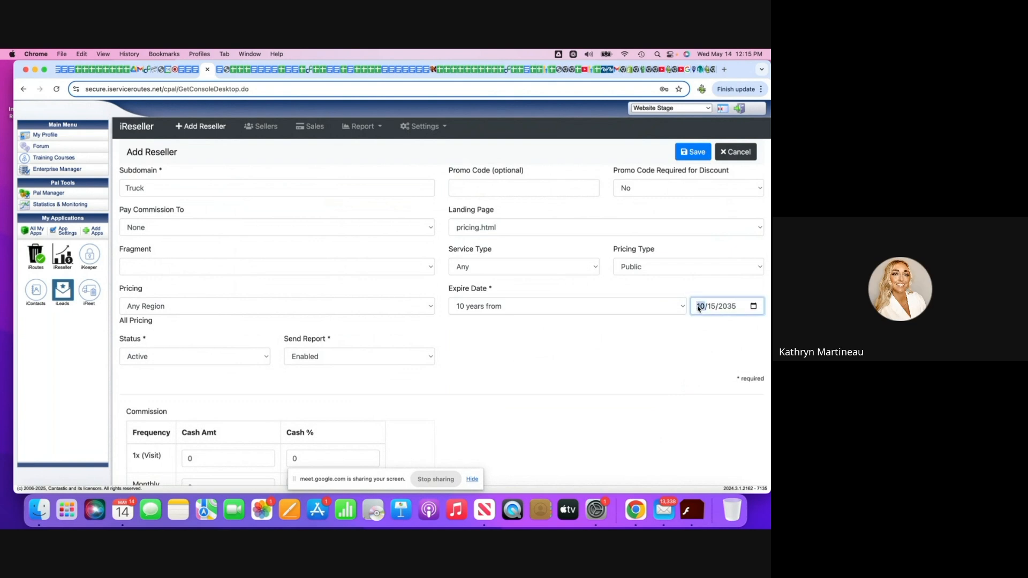
{"action": "type", "text": "05/13/2025"}
{"action": "left_click", "coordinate": [660, 375]}
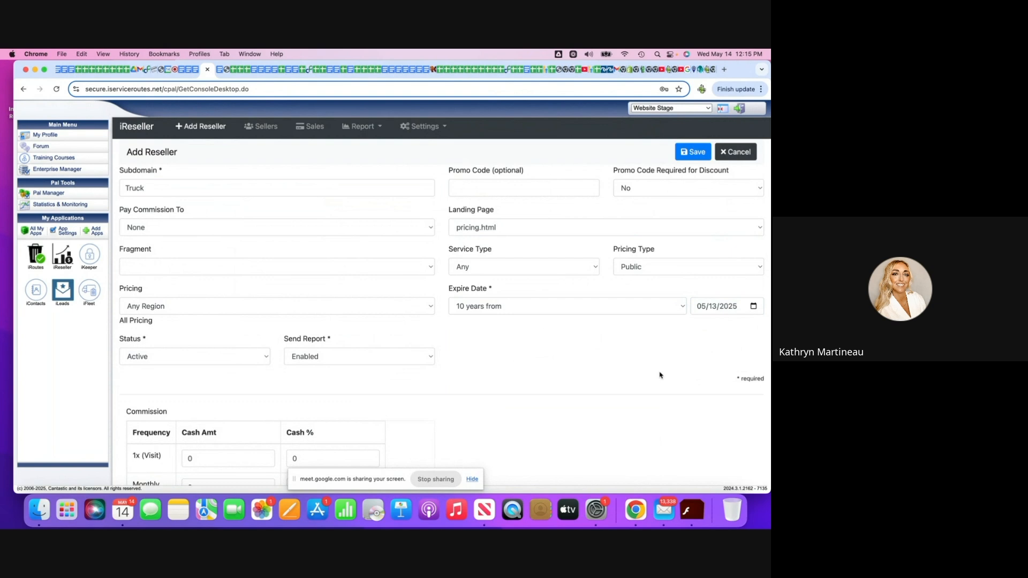
Set the reseller's commission to 10 percent cash for the 1x (Visit) and Monthly frequencies.
{"action": "scroll", "coordinate": [549, 263], "scroll_direction": "down", "scroll_amount": 1}
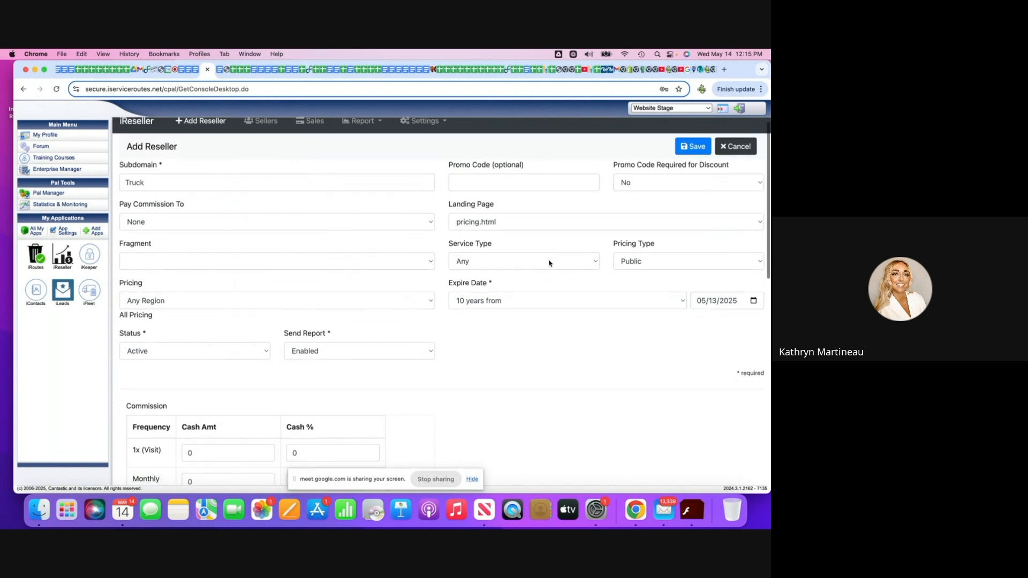
{"action": "scroll", "coordinate": [549, 263], "scroll_direction": "down", "scroll_amount": 5}
{"action": "scroll", "coordinate": [549, 263], "scroll_direction": "down", "scroll_amount": 4}
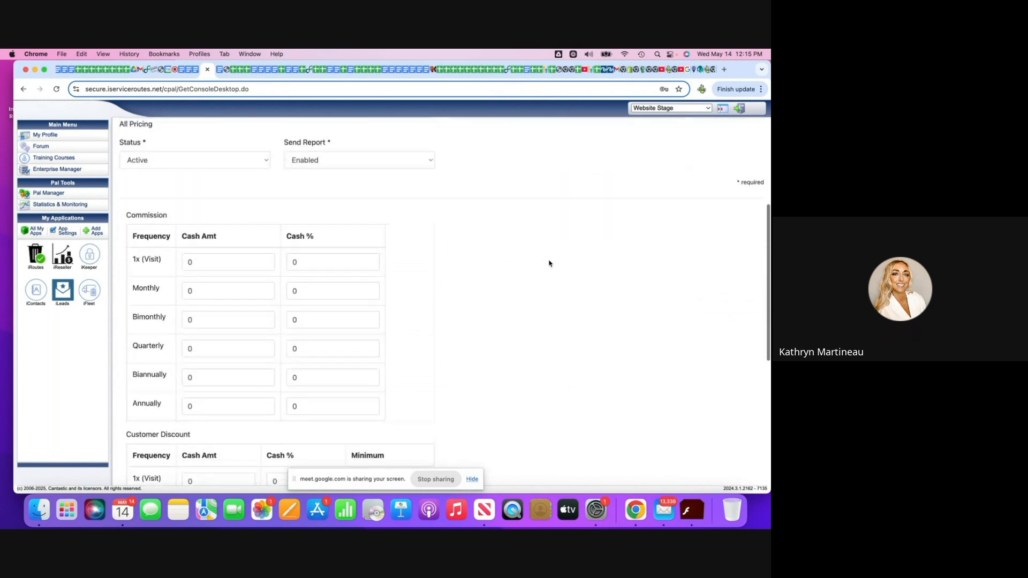
{"action": "left_click", "coordinate": [315, 266]}
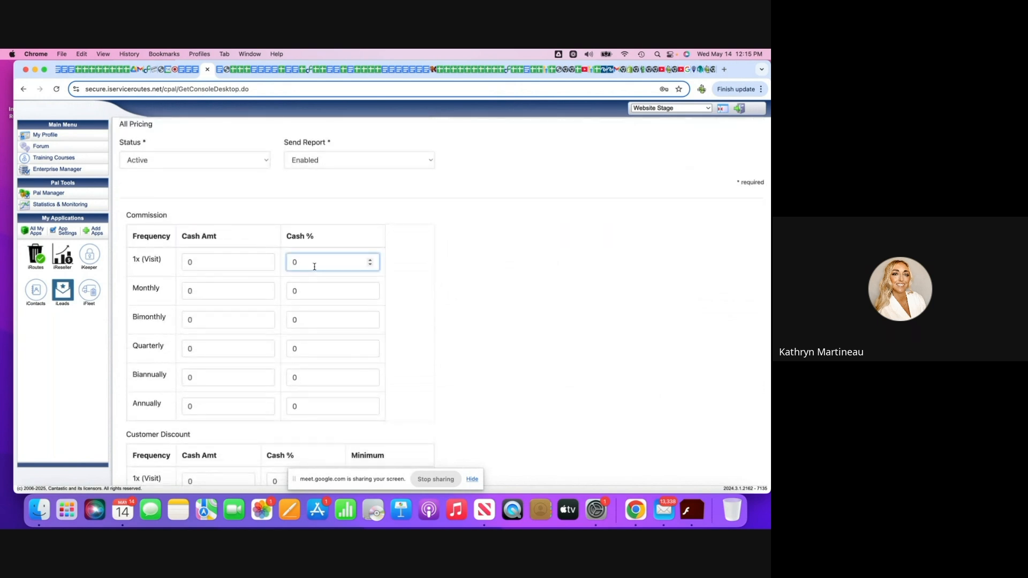
{"action": "key", "text": "BackSpace"}
{"action": "type", "text": "10"}
{"action": "left_click", "coordinate": [306, 291]}
{"action": "key", "text": "BackSpace"}
{"action": "type", "text": "10"}
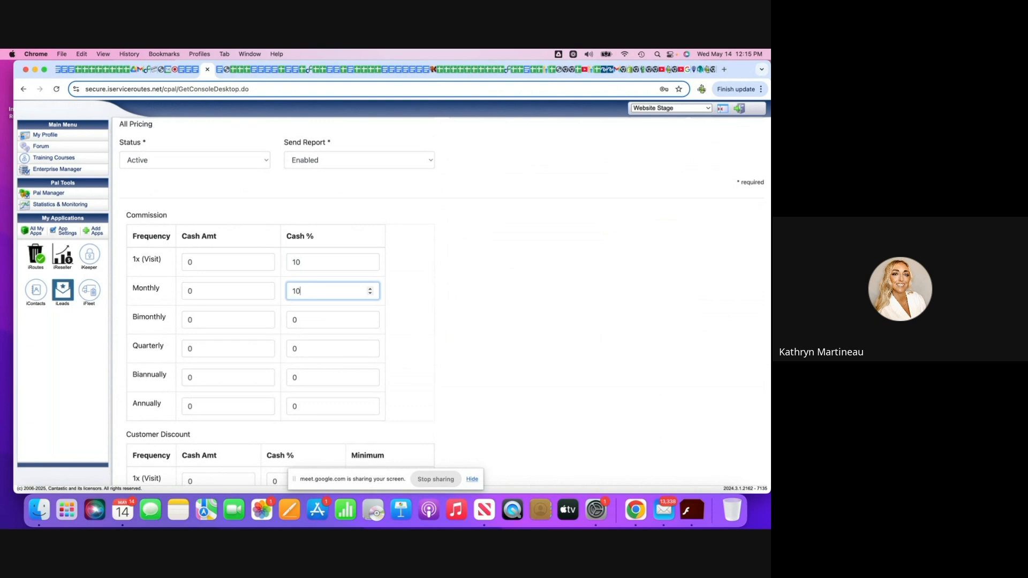
{"action": "left_click", "coordinate": [302, 320]}
{"action": "double_click", "coordinate": [303, 290]}
Make the customer discount a one time credit for the first 2 items and save the reseller.
{"action": "scroll", "coordinate": [566, 330], "scroll_direction": "down", "scroll_amount": 10}
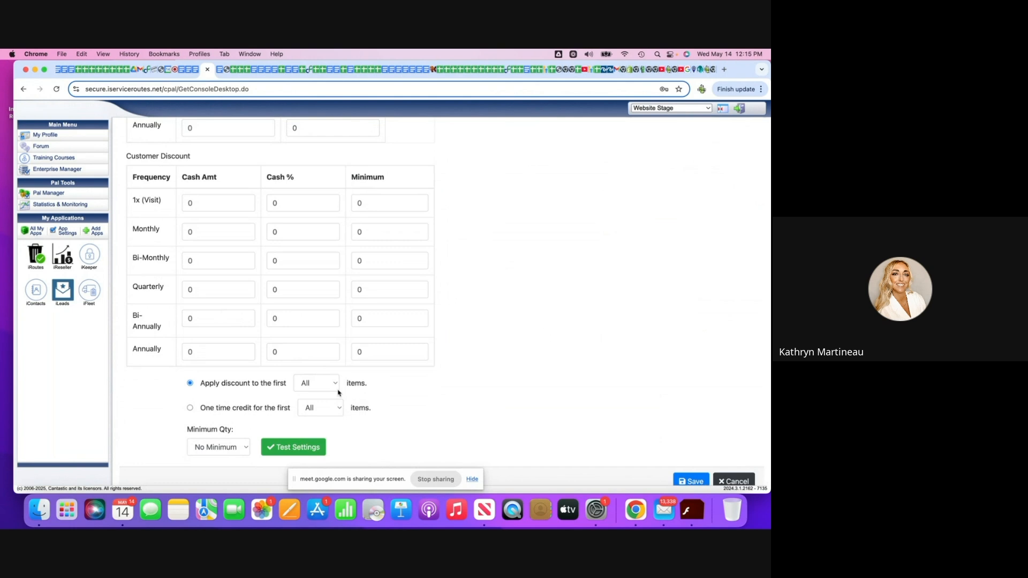
{"action": "left_click", "coordinate": [190, 408]}
{"action": "scroll", "coordinate": [246, 451], "scroll_direction": "down", "scroll_amount": 1}
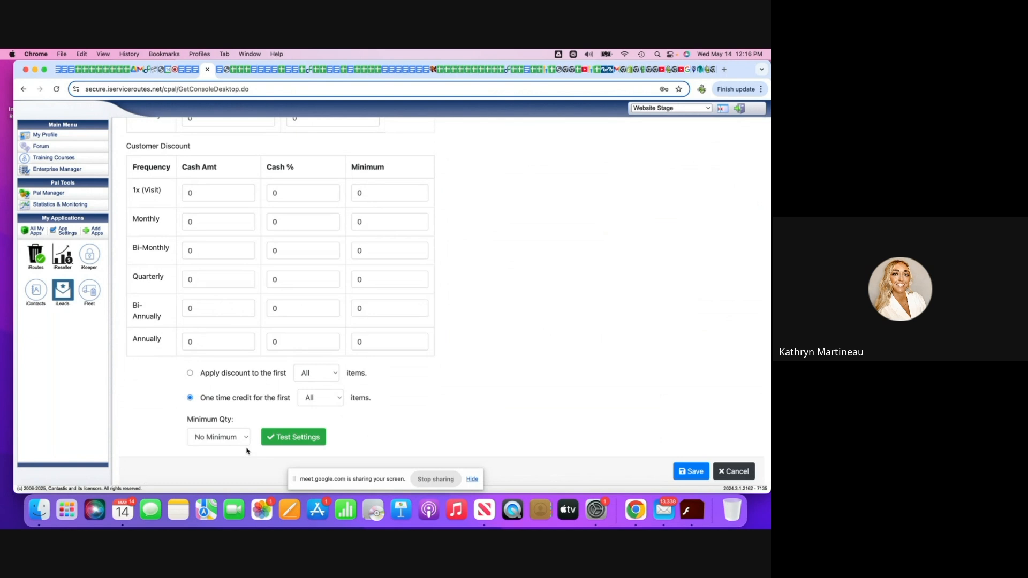
{"action": "left_click", "coordinate": [337, 377]}
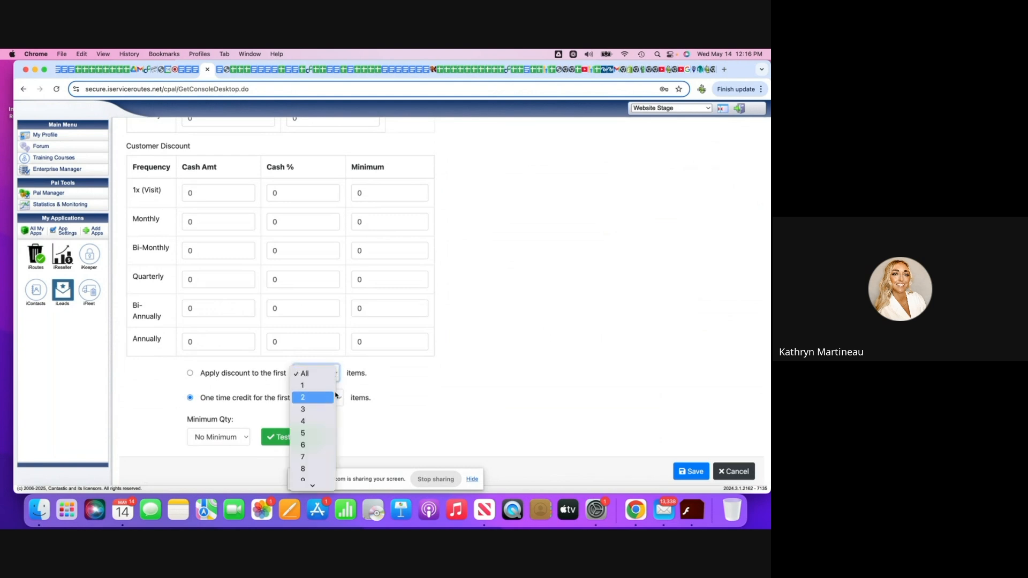
{"action": "left_click", "coordinate": [335, 397]}
{"action": "left_click", "coordinate": [335, 397]}
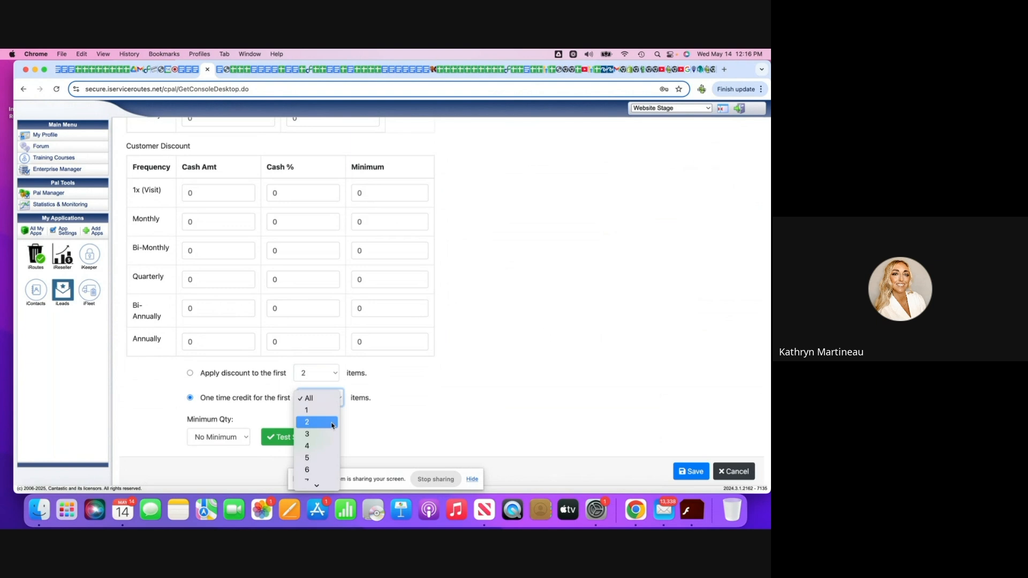
{"action": "left_click", "coordinate": [333, 421]}
{"action": "left_click", "coordinate": [333, 377]}
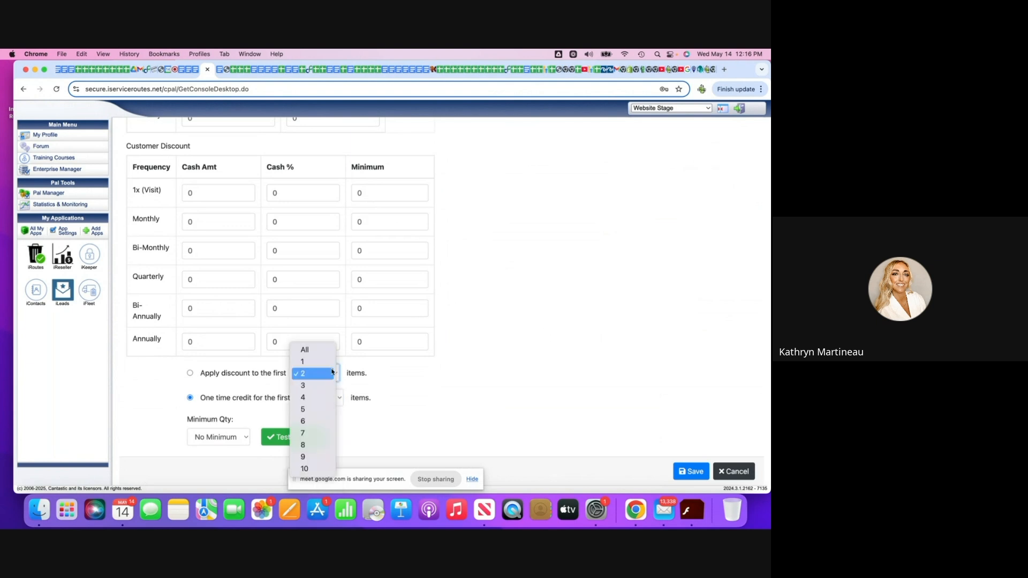
{"action": "left_click", "coordinate": [337, 353]}
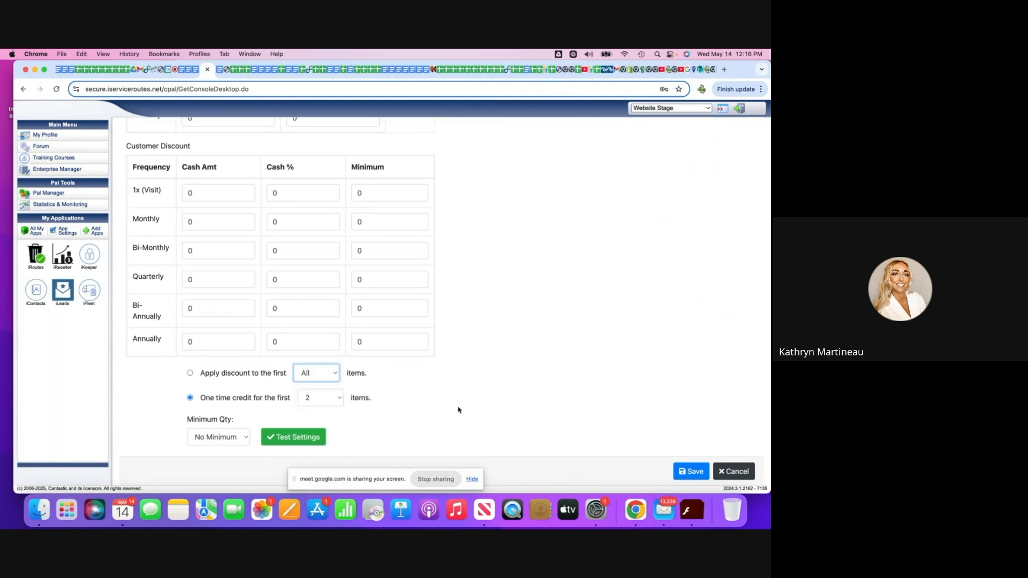
{"action": "left_click", "coordinate": [687, 473]}
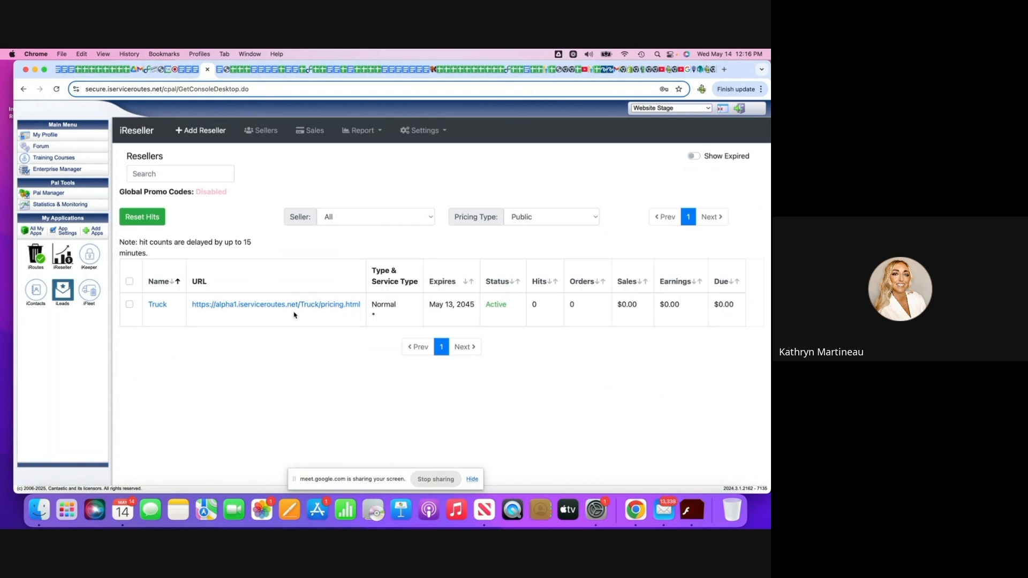
Review the Truck reseller's details and QR code, and return to the list of resellers.
{"action": "left_click", "coordinate": [158, 305]}
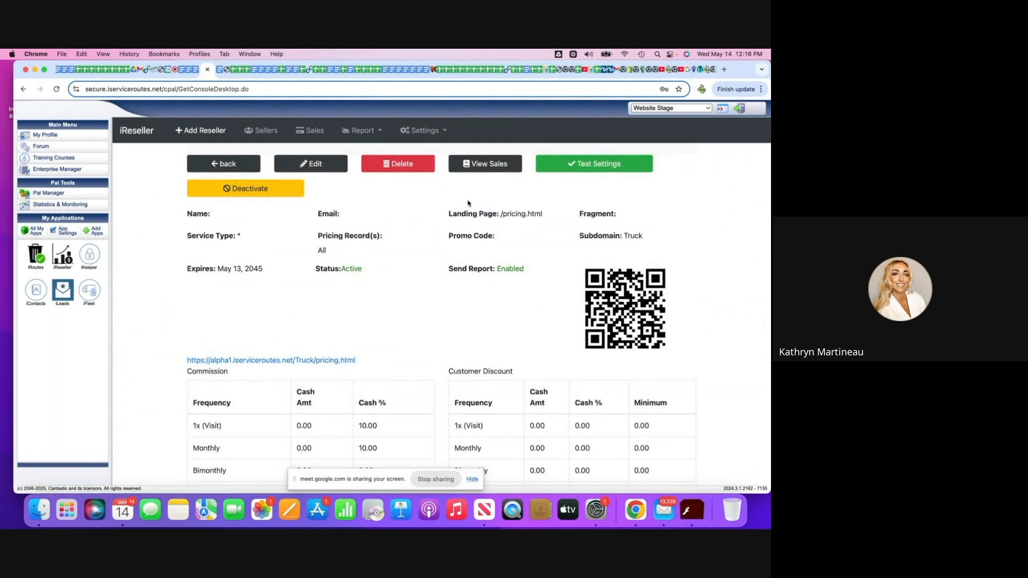
{"action": "double_click", "coordinate": [592, 301]}
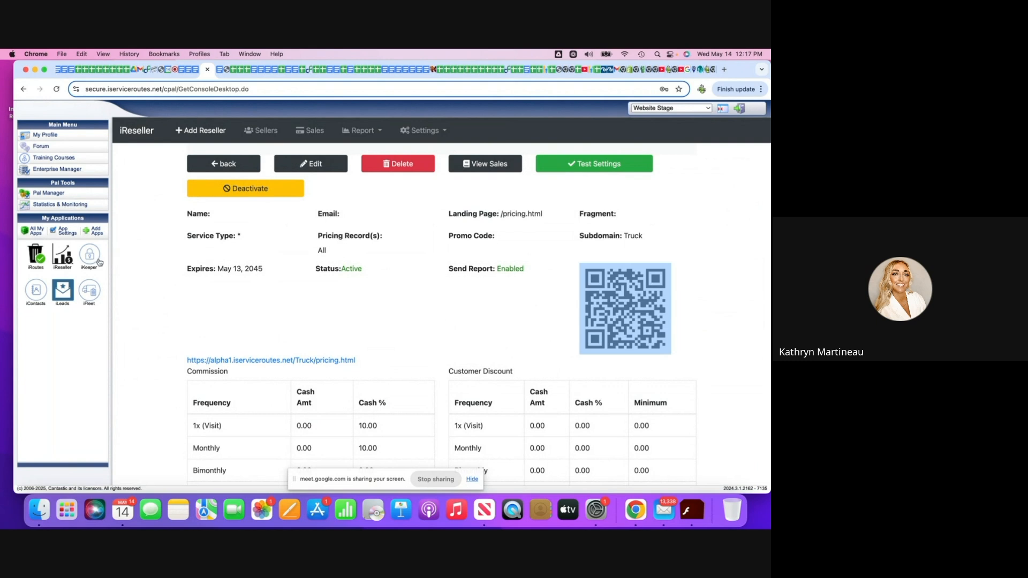
{"action": "left_click", "coordinate": [64, 257]}
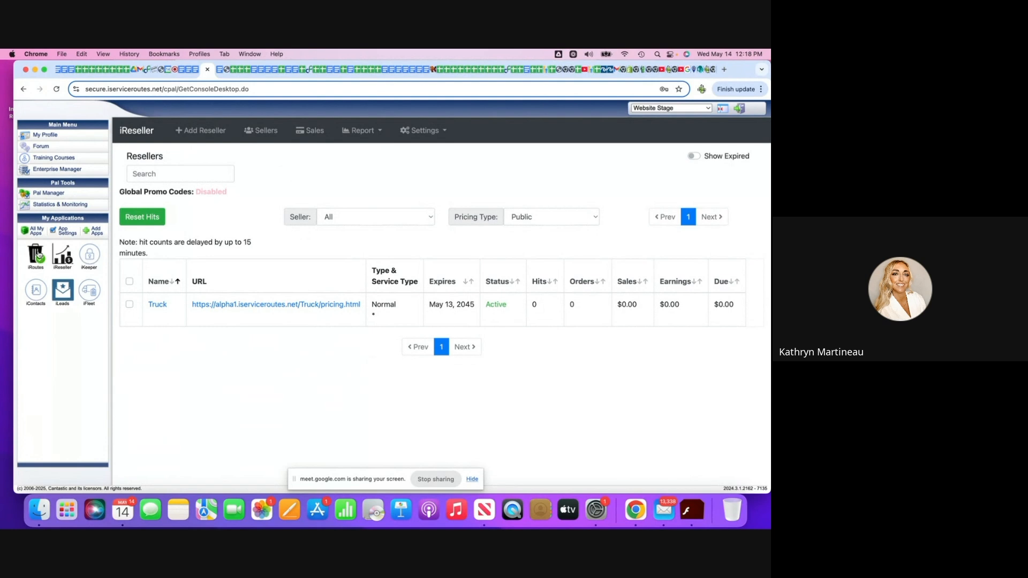
Switch to the iRoutes application and look through its list of tutorial videos.
{"action": "left_click", "coordinate": [36, 255]}
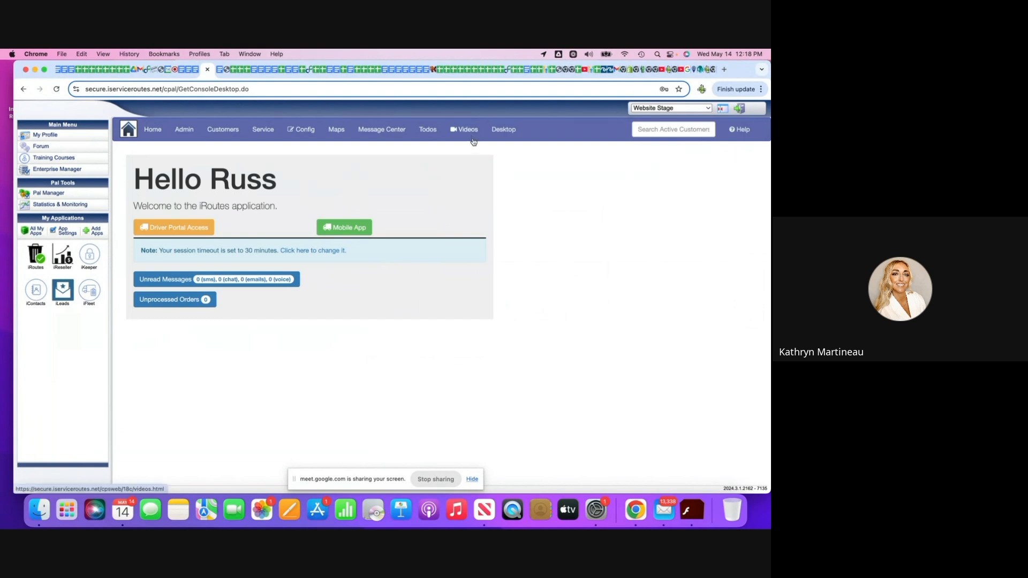
{"action": "left_click", "coordinate": [469, 134]}
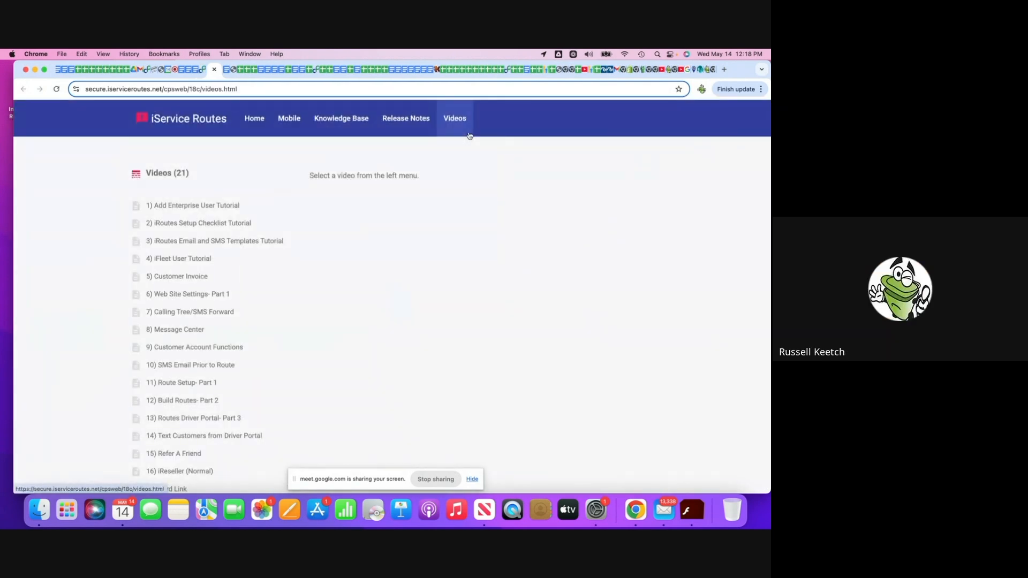
{"action": "scroll", "coordinate": [469, 135], "scroll_direction": "down", "scroll_amount": 2}
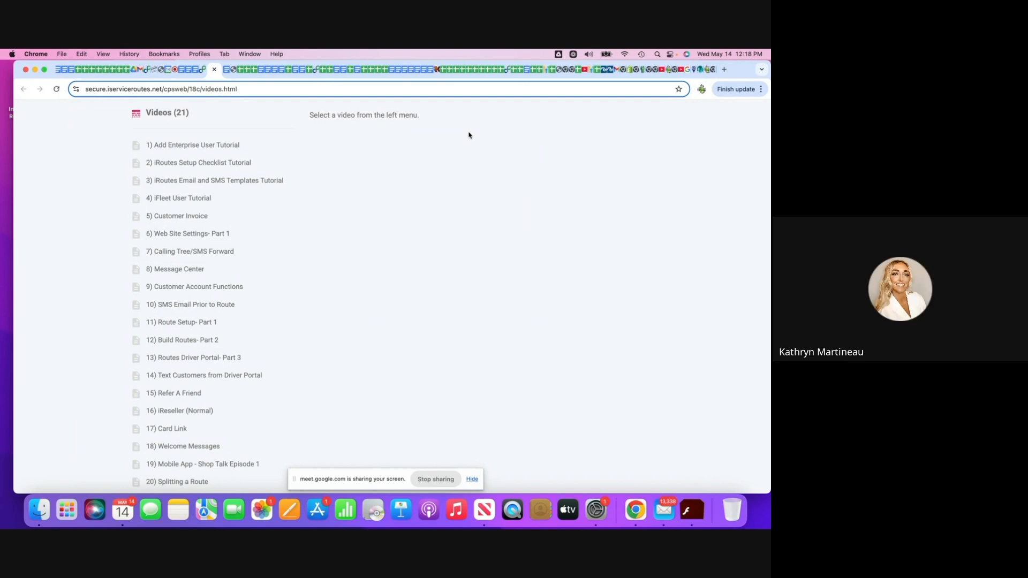
{"action": "scroll", "coordinate": [469, 135], "scroll_direction": "down", "scroll_amount": 1}
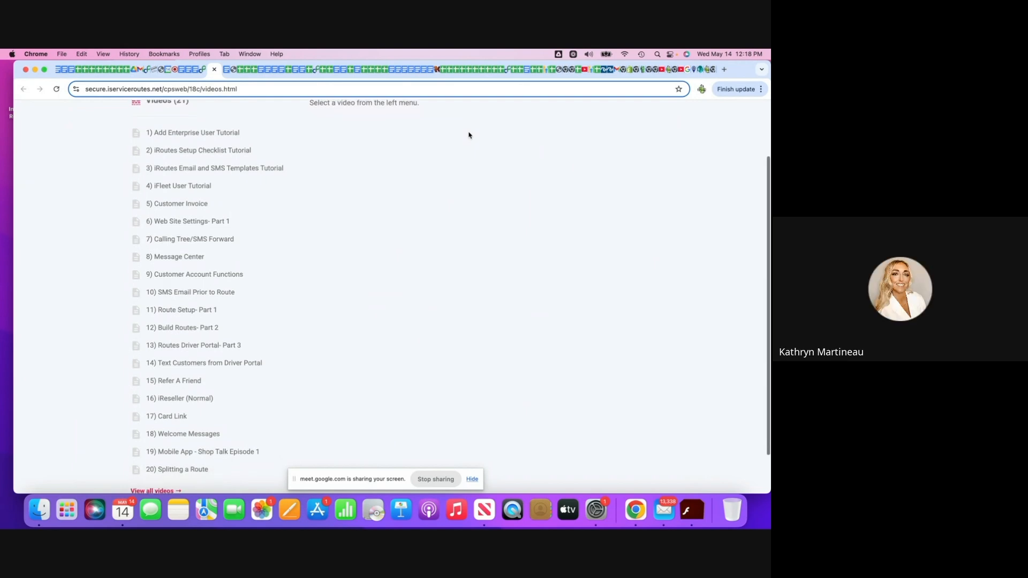
{"action": "scroll", "coordinate": [469, 135], "scroll_direction": "up", "scroll_amount": 1}
{"action": "scroll", "coordinate": [469, 135], "scroll_direction": "down", "scroll_amount": 1}
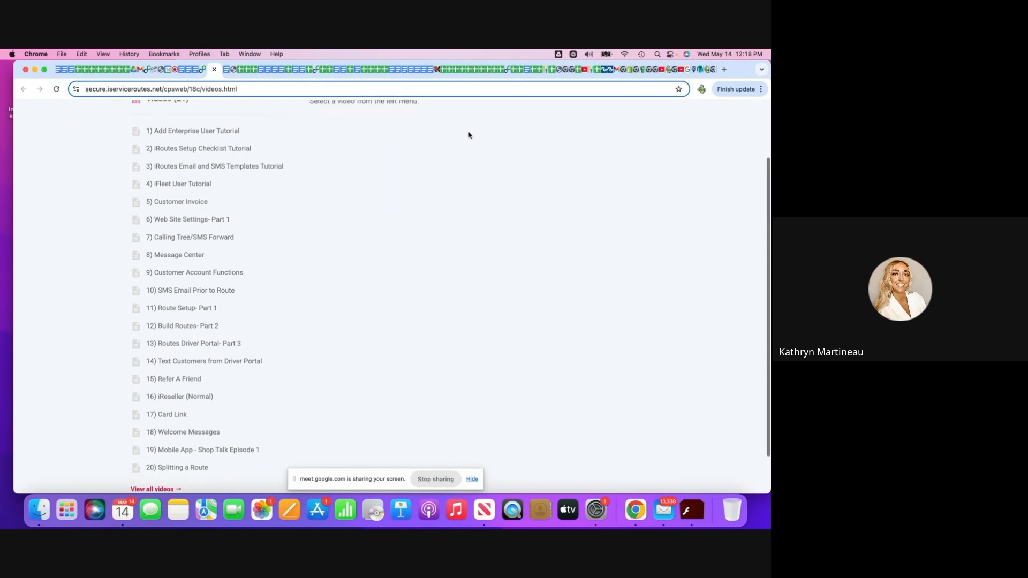
Switch to the open iserviceroutes.com website and go to its YouTube channel from the footer.
{"action": "key", "text": "ctrl+Right"}
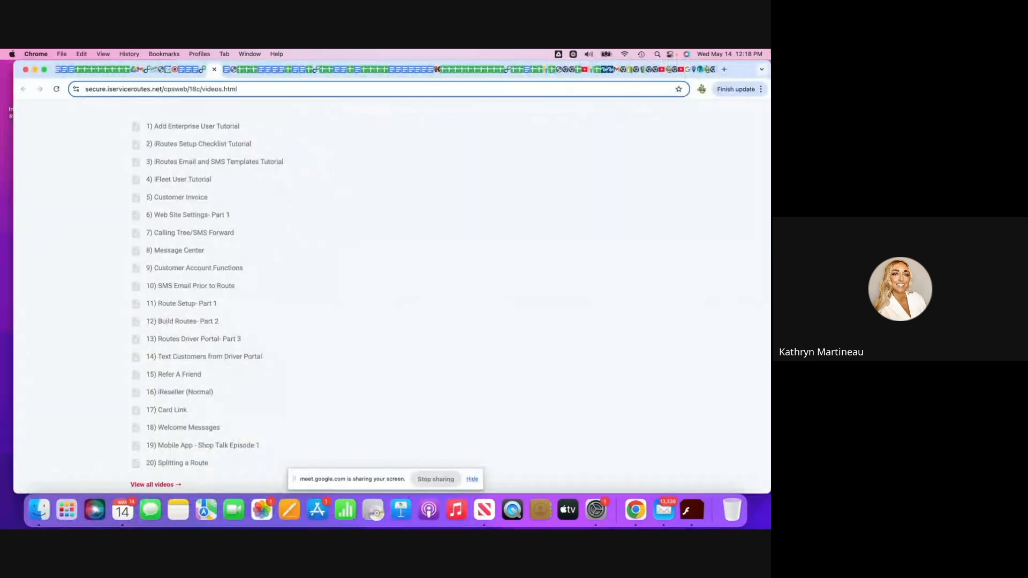
{"action": "left_click", "coordinate": [691, 71]}
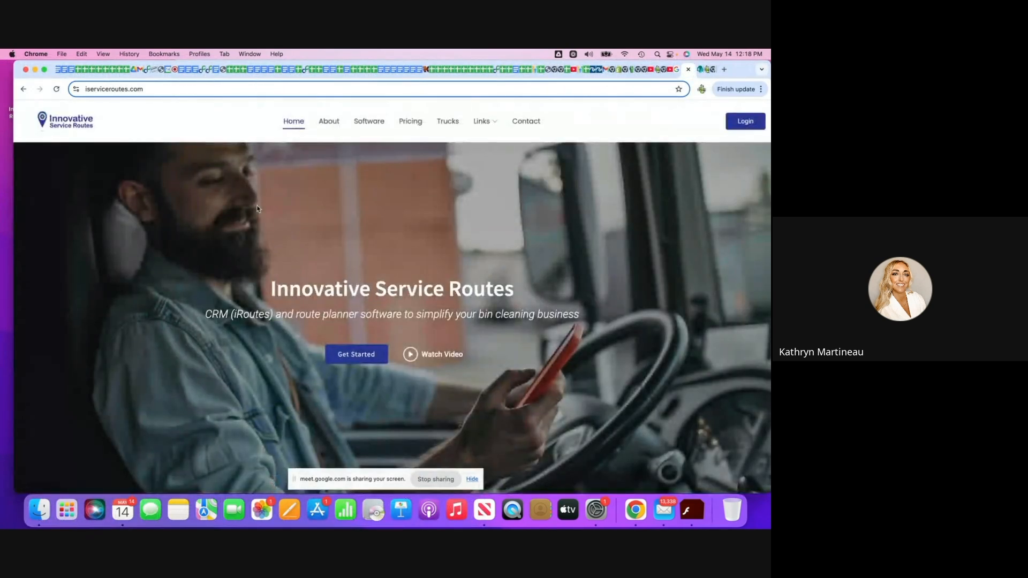
{"action": "scroll", "coordinate": [92, 151], "scroll_direction": "down", "scroll_amount": 20}
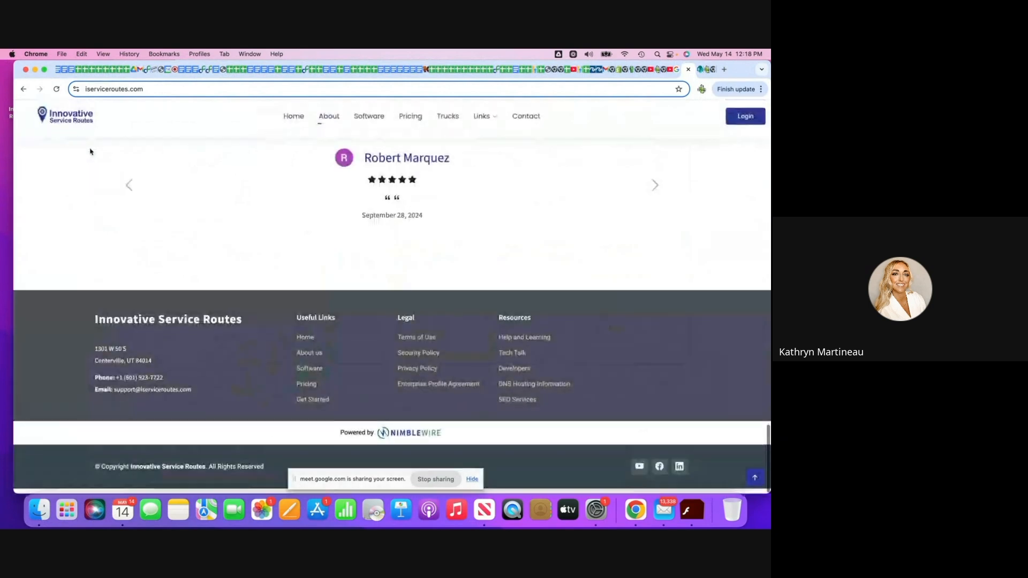
{"action": "left_click", "coordinate": [638, 480]}
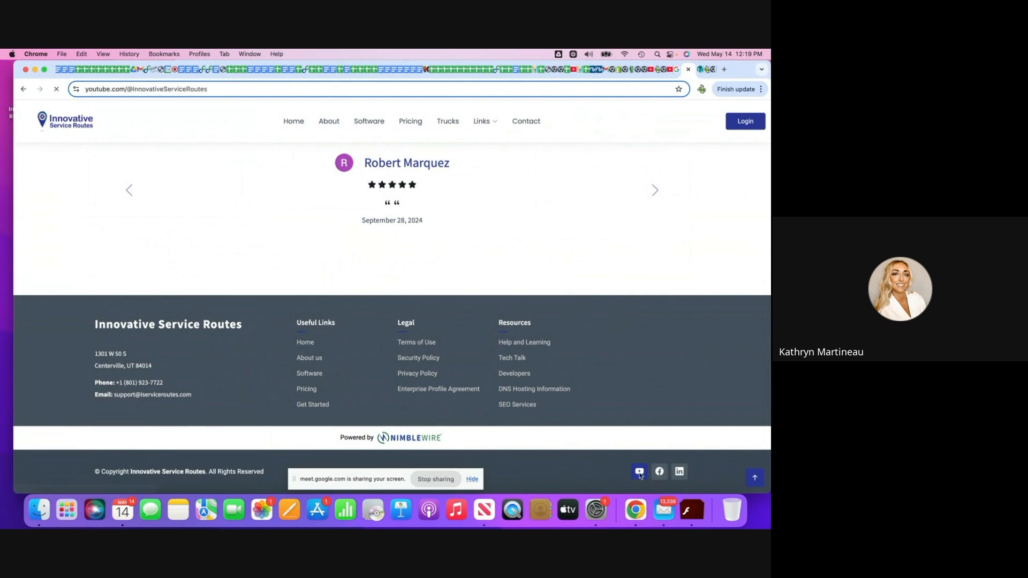